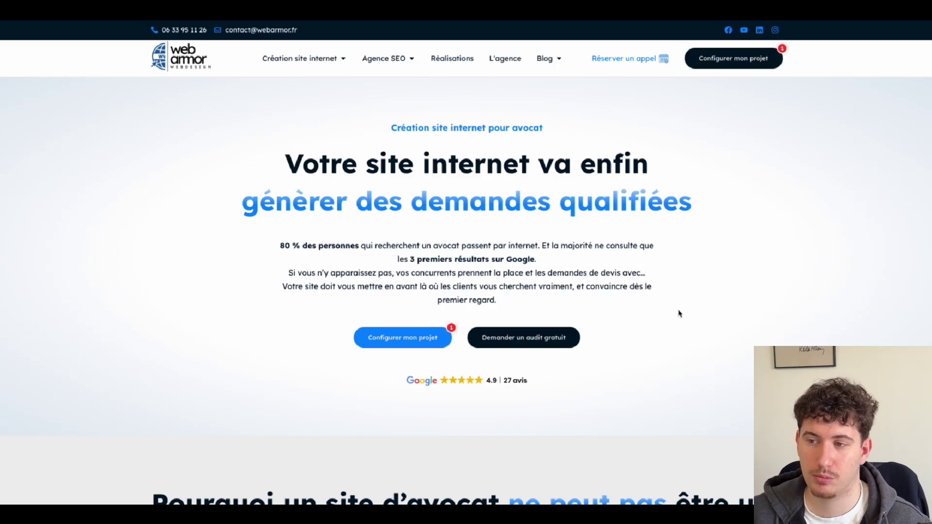
- Search Google for "création site internet avocat web armor" and open Agence web armor's Création site internet Avocat page
key("super+t")
left_click(275, 99)
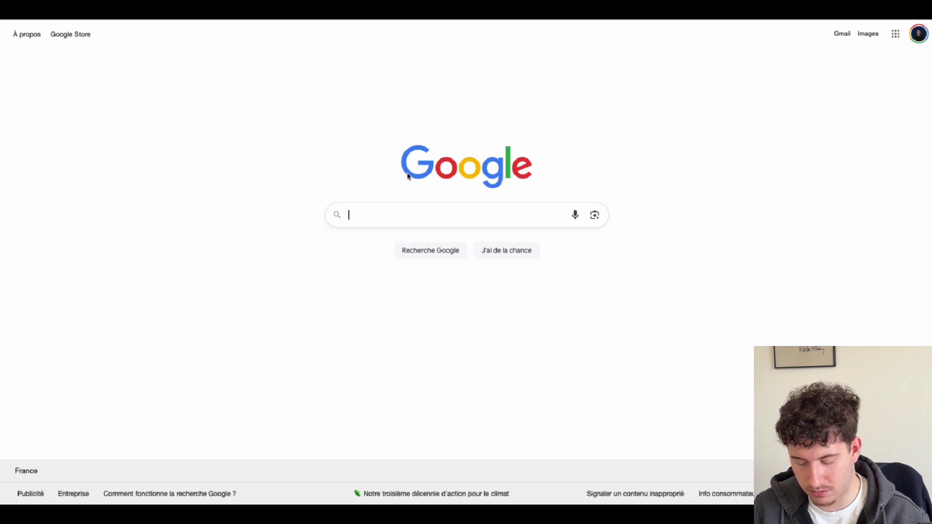
type("création site internet avocat web armor")
key("Return")
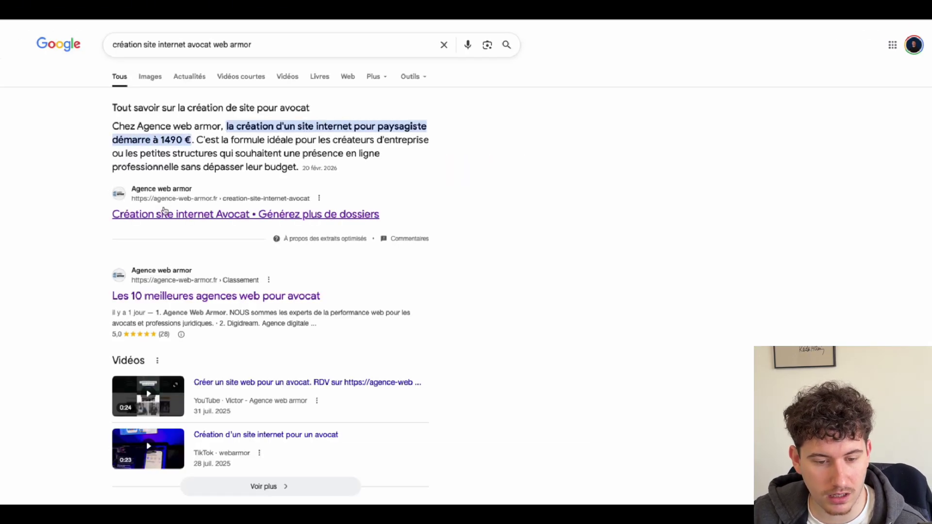
left_click(164, 213)
scroll(366, 310, "down", 3)
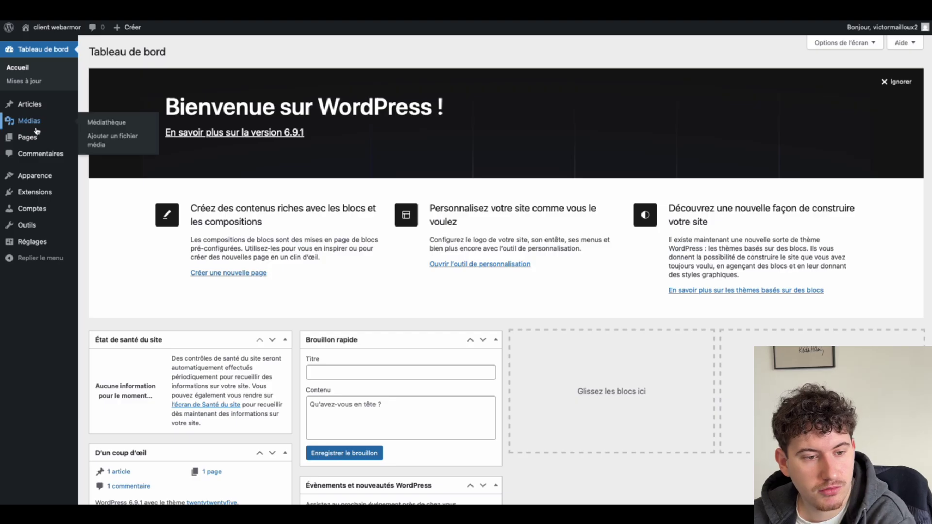
- Search the WordPress plugin directory for "elementor" and install Elementor Website Builder and the ElementsKit Elementor addons
mouse_move(71, 139)
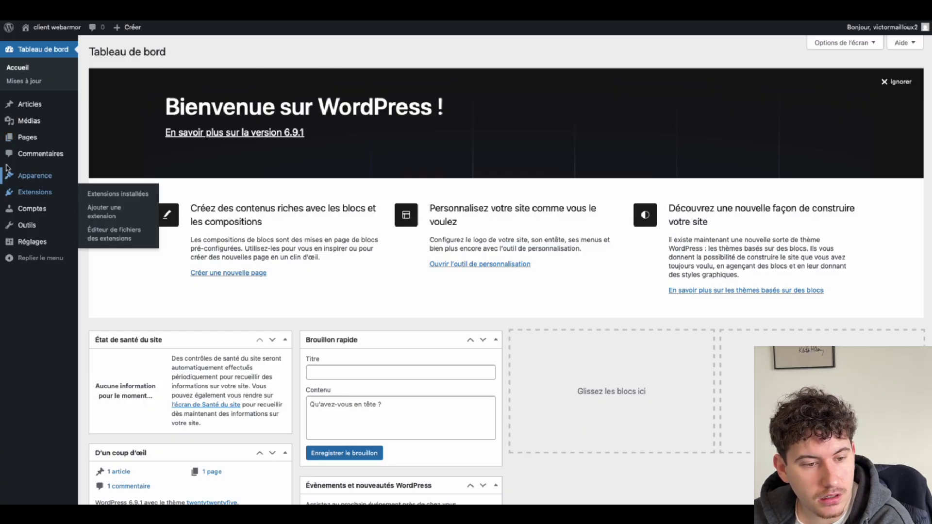
mouse_move(31, 196)
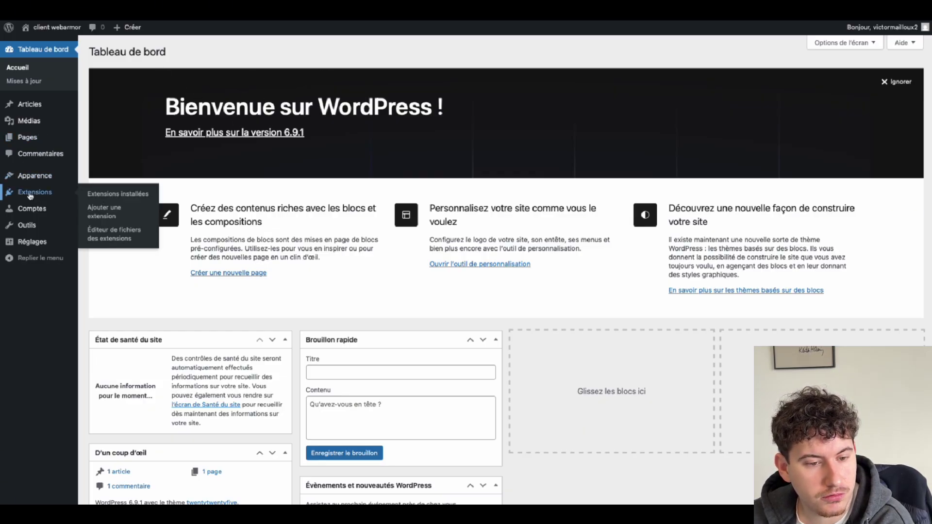
left_click(97, 212)
left_click(790, 95)
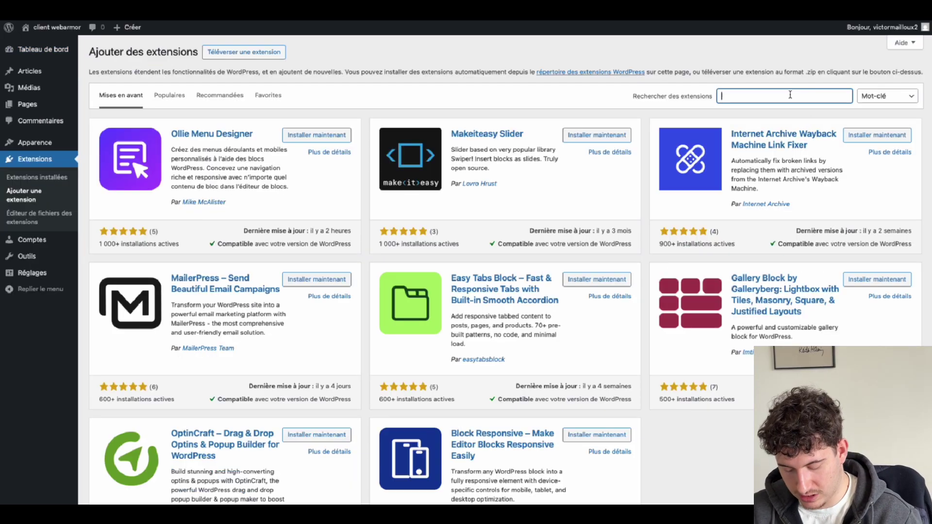
type("elementor")
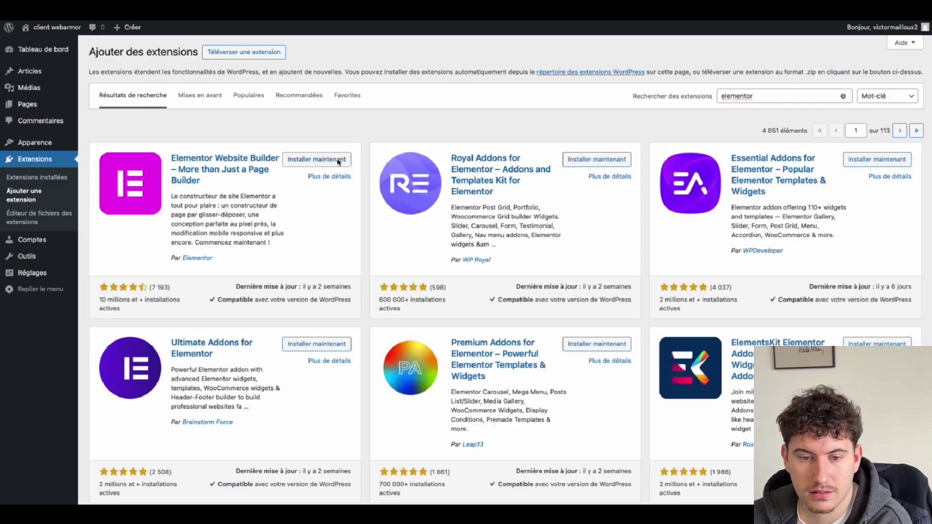
left_click(338, 161)
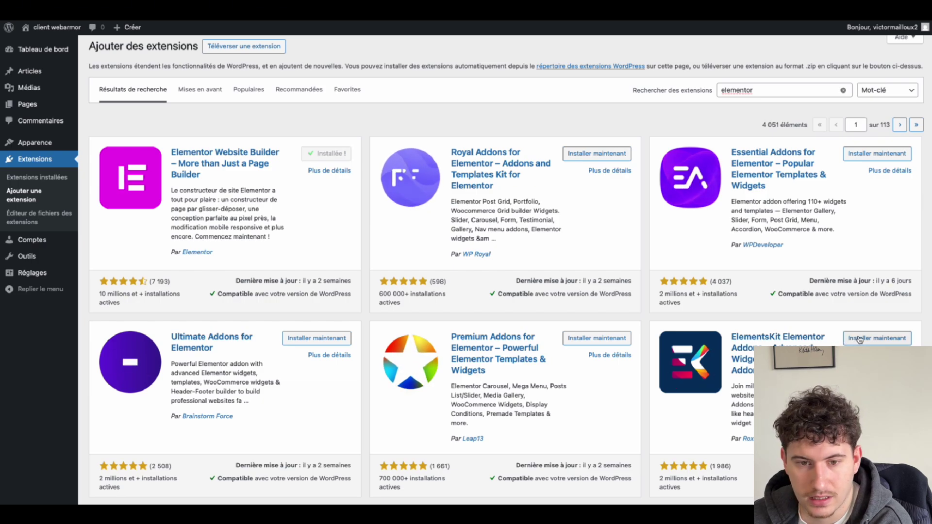
left_click(873, 338)
scroll(624, 363, "down", 5)
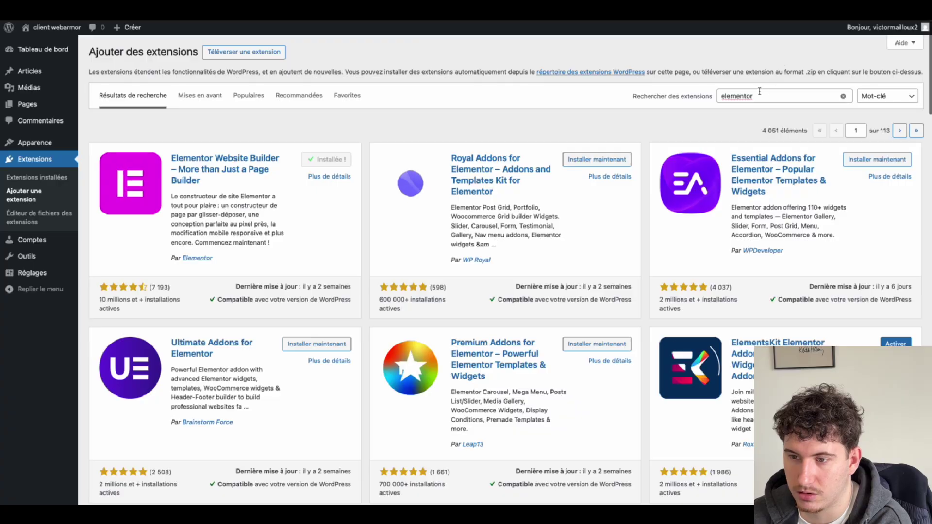
- Search the plugin directory for "avis google" and install Widgets for Google Reviews and Rank Math SEO
double_click(759, 125)
type("avis go")
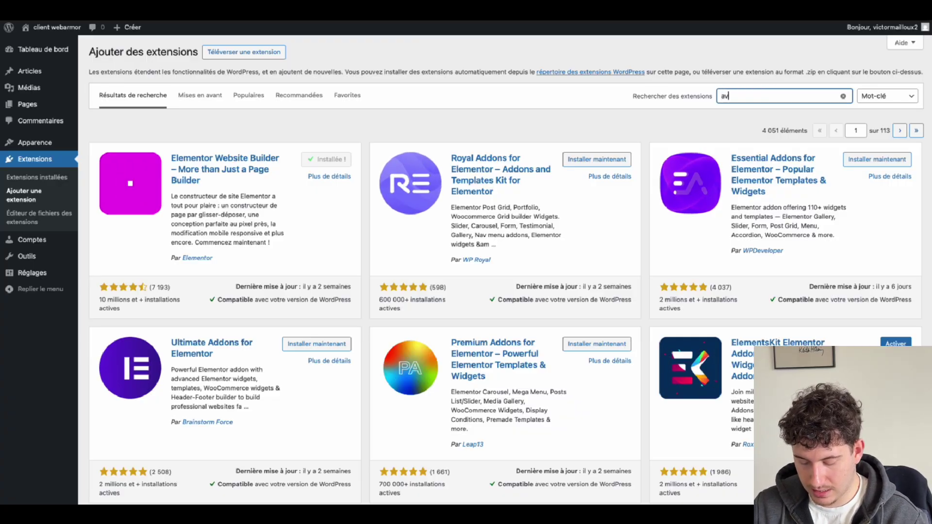
type("ogle")
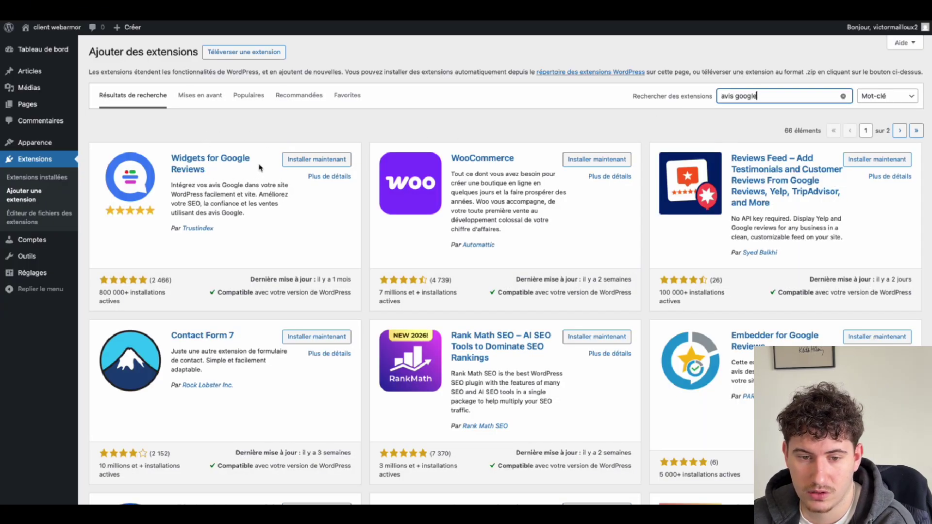
left_click(293, 164)
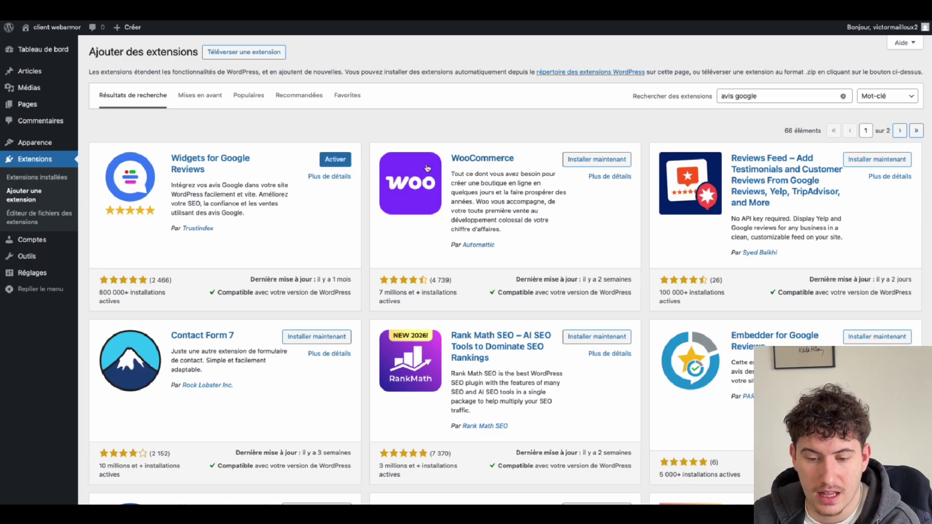
left_click(586, 339)
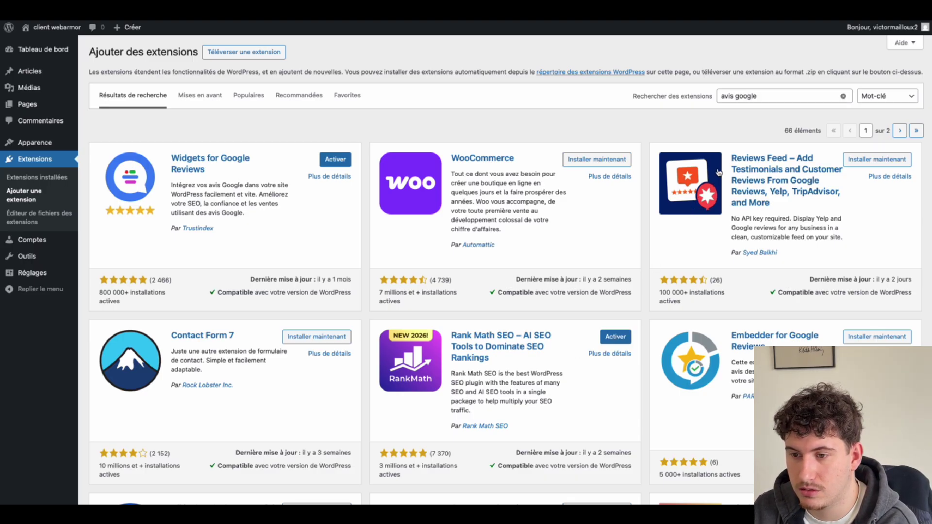
triple_click(735, 100)
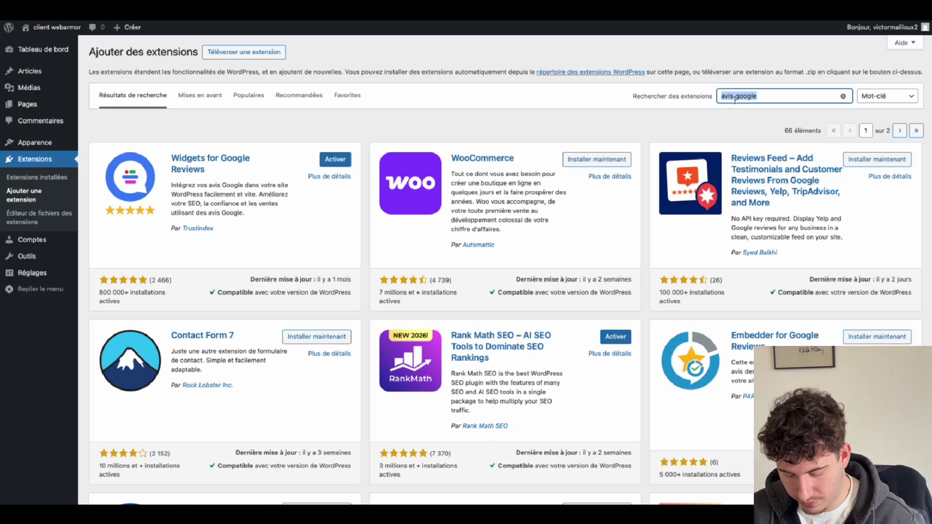
type("formani")
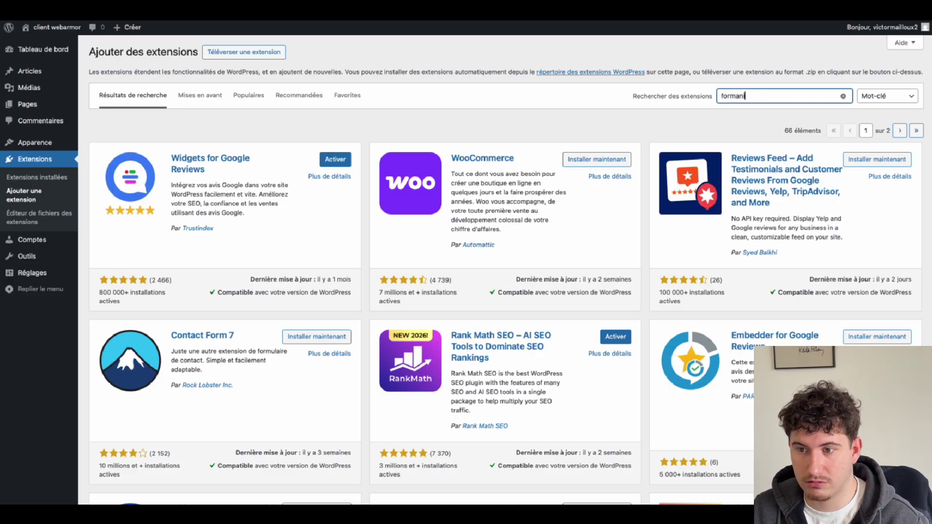
type("tor")
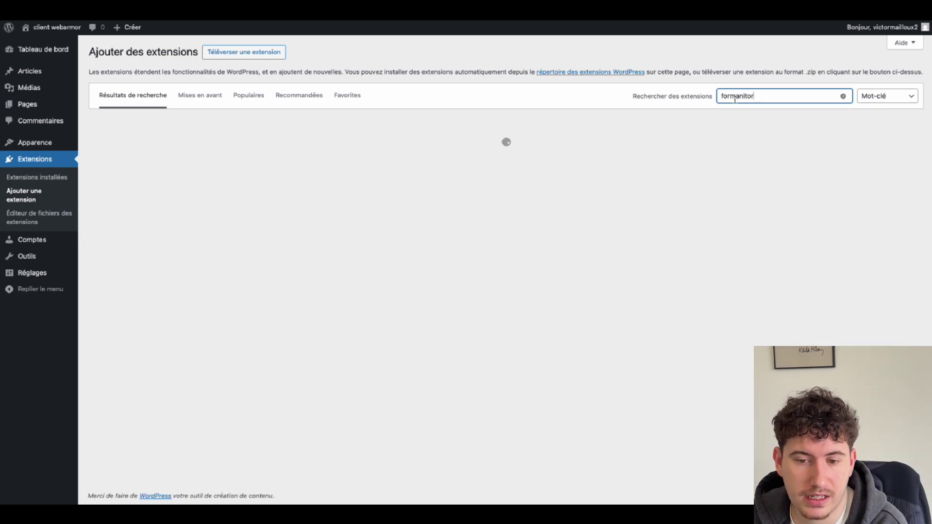
- Search the plugin directory for "forminator" and install Forminator Forms
double_click(753, 97)
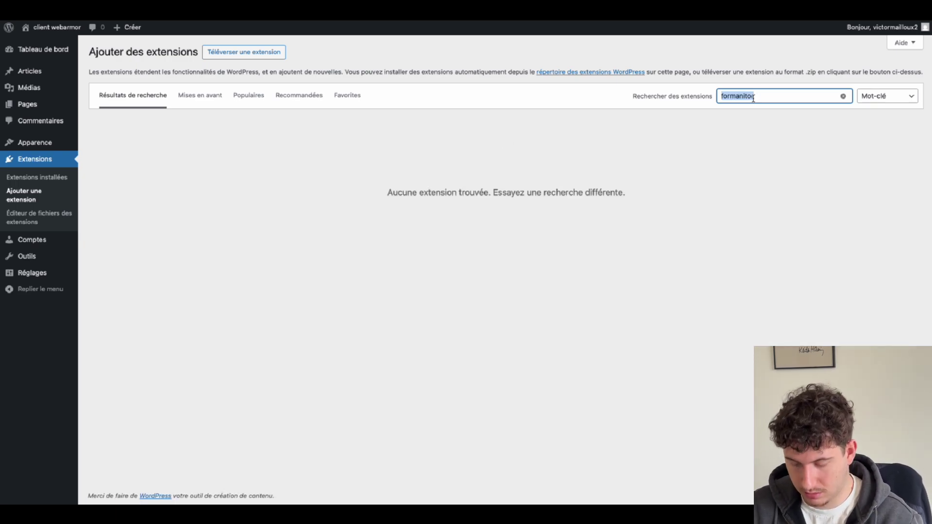
type("forminato")
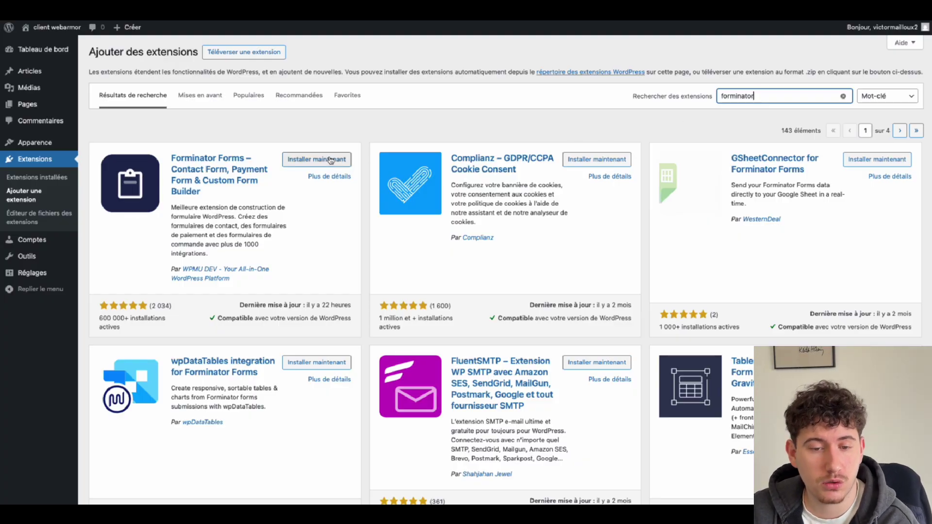
left_click(324, 160)
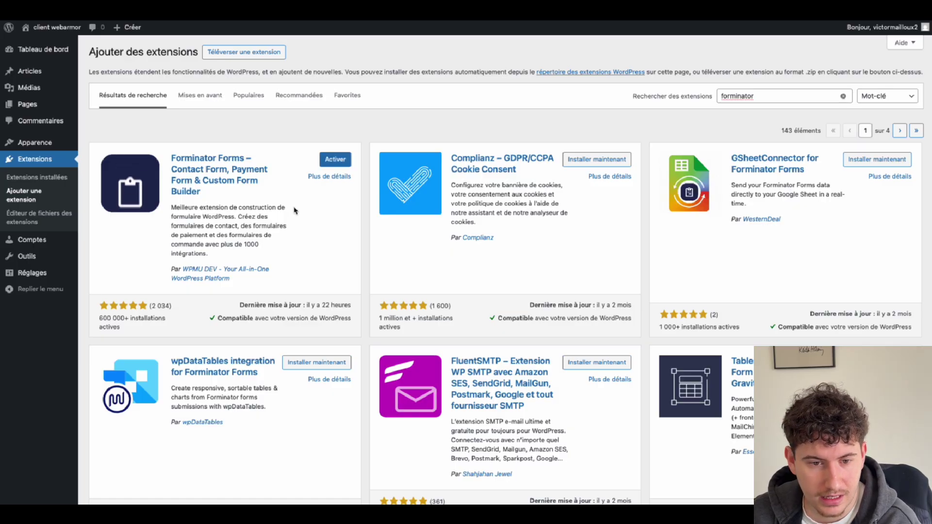
- Bulk-activate all installed plugins except WP Reset
mouse_move(18, 109)
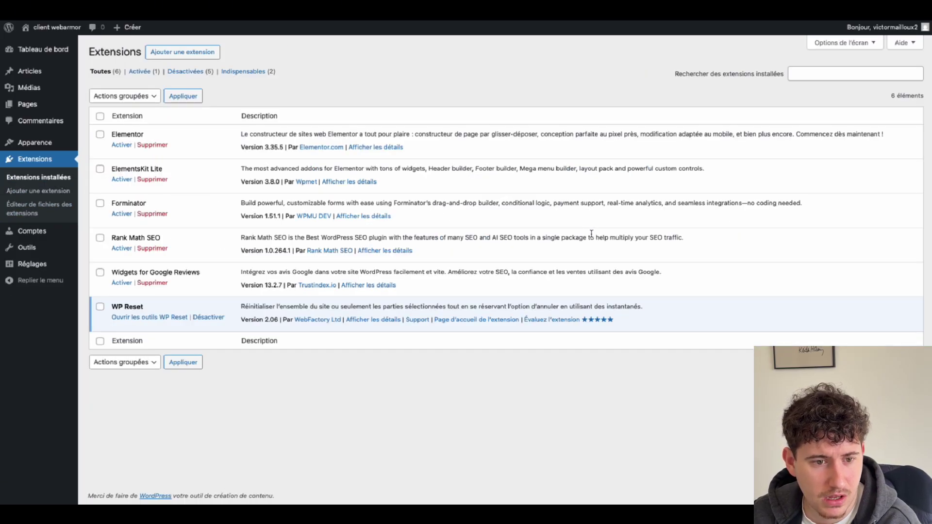
left_click(101, 117)
left_click(100, 307)
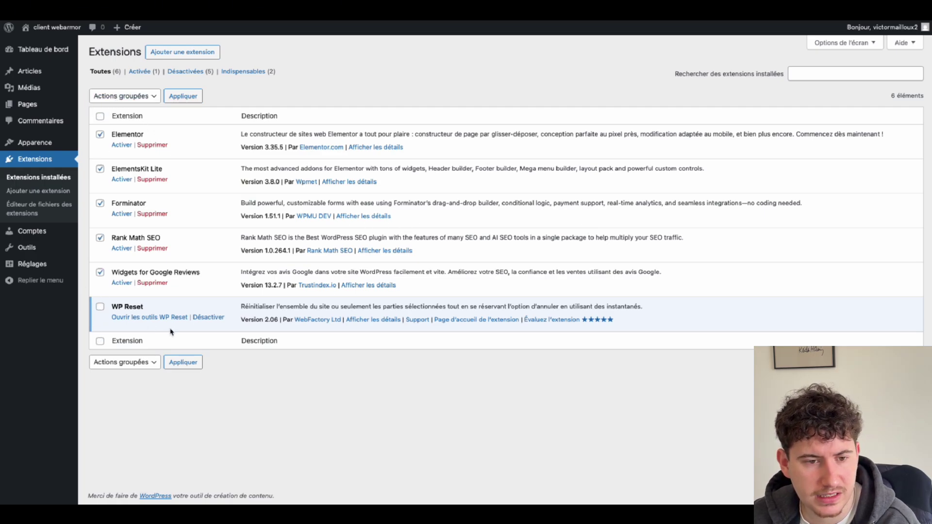
left_click(131, 94)
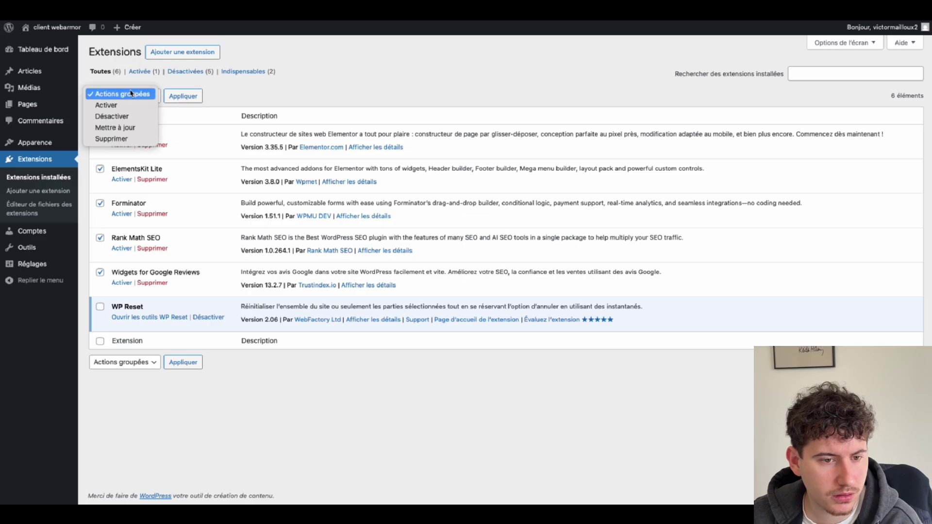
left_click(122, 105)
left_click(182, 101)
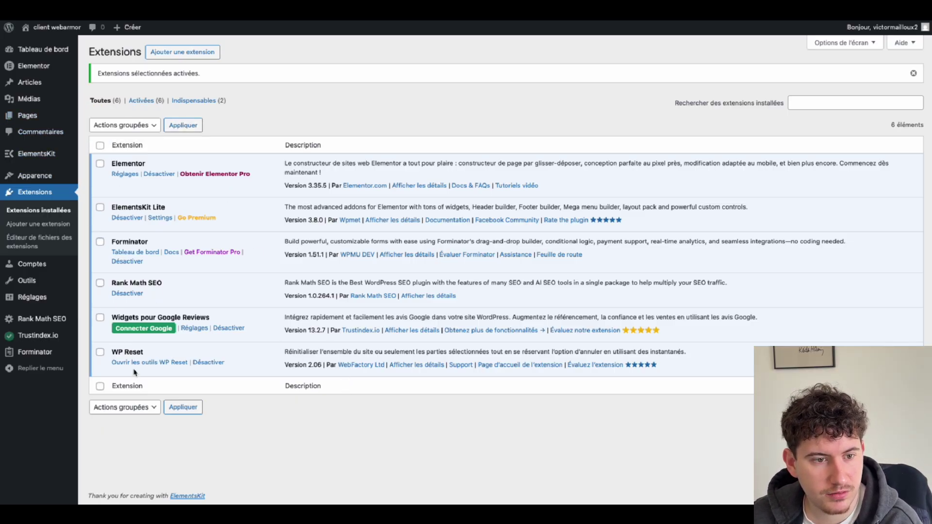
- Open the site templates section of Elementor's editor tools and start importing a site template
mouse_move(30, 67)
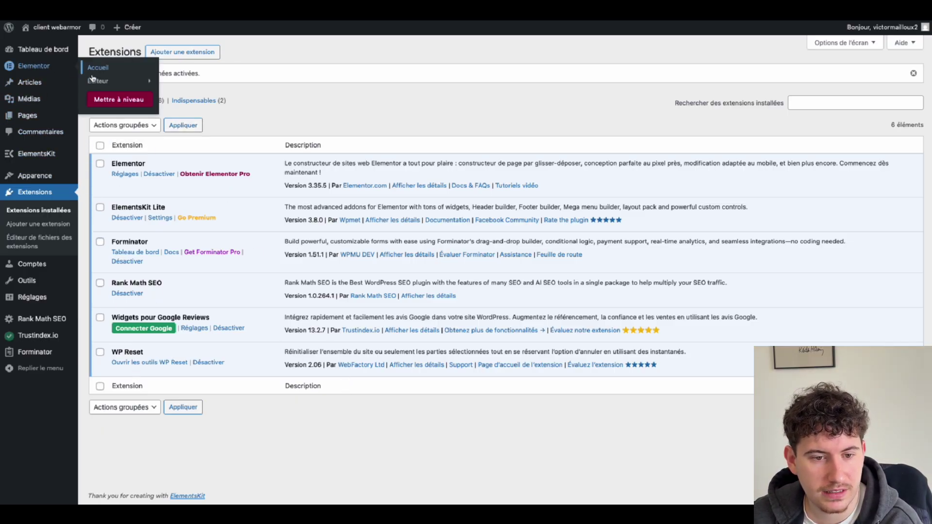
mouse_move(114, 81)
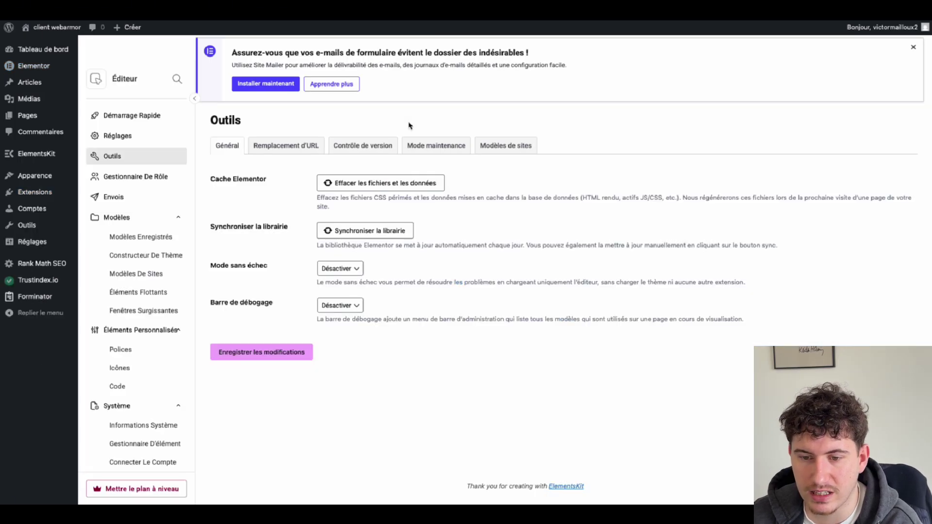
left_click(512, 179)
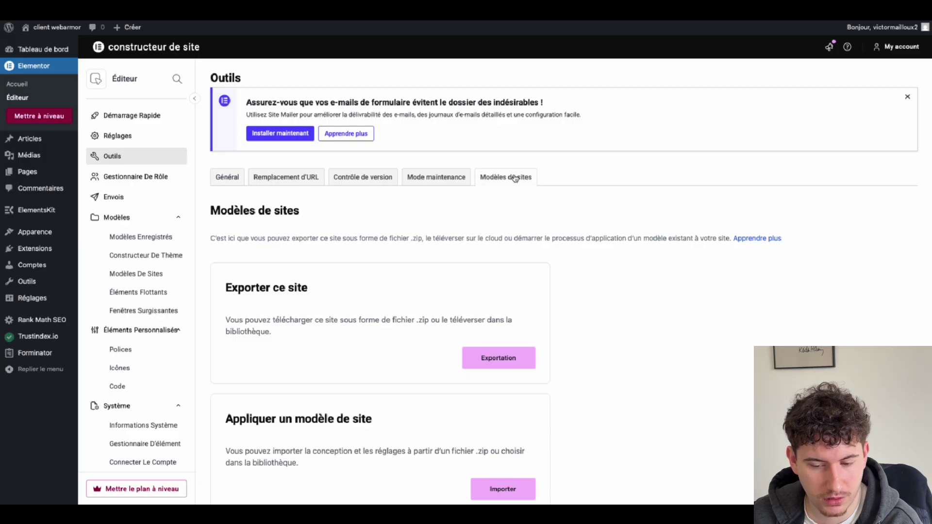
scroll(490, 316, "down", 2)
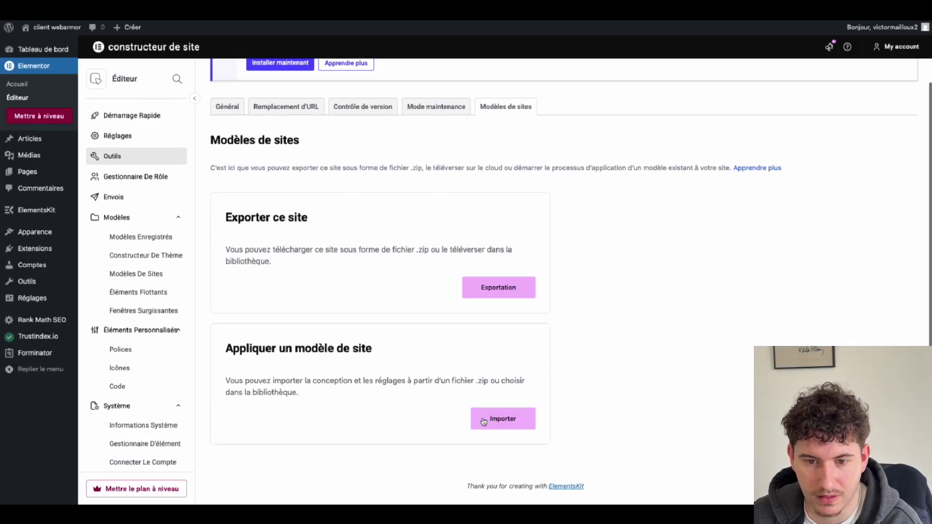
left_click(483, 420)
- Load the Template zip file from the Web Armor folder in Documents and apply its content, settings and plugins with the default selection
left_click(447, 285)
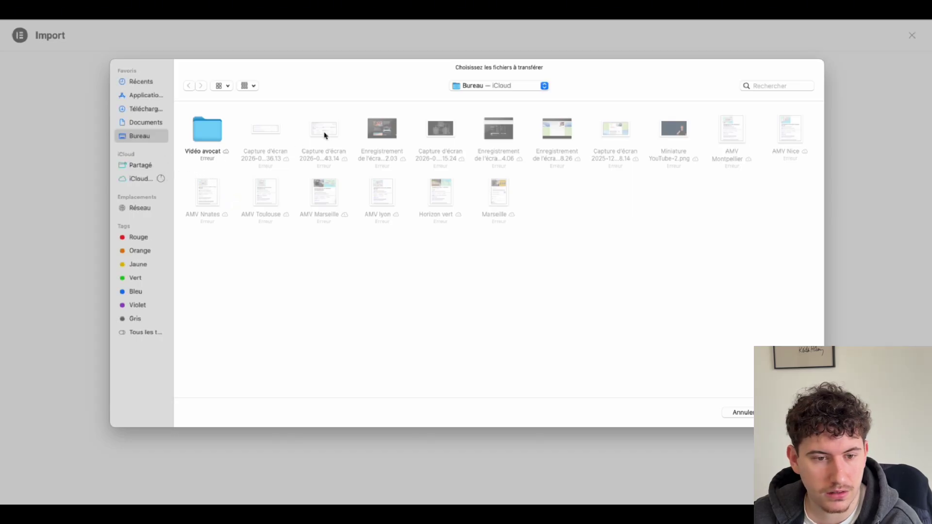
left_click(128, 124)
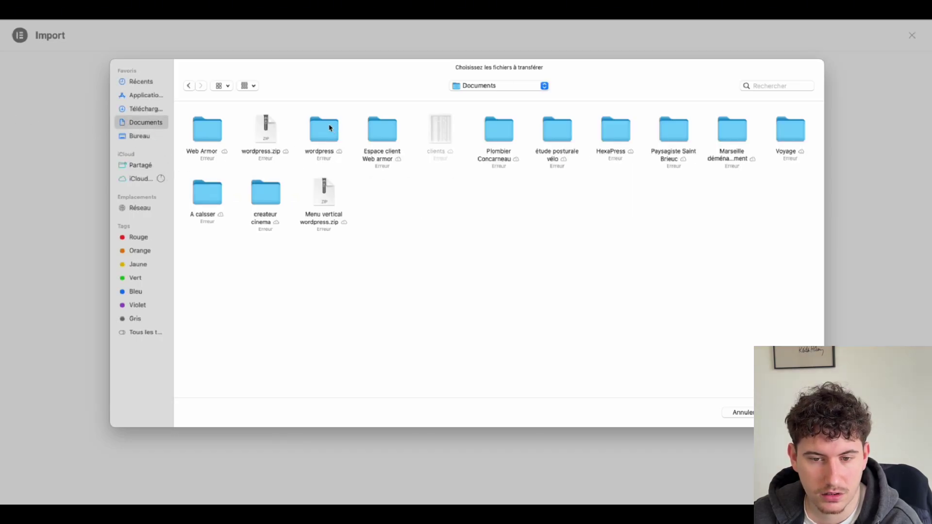
left_click(209, 136)
double_click(208, 135)
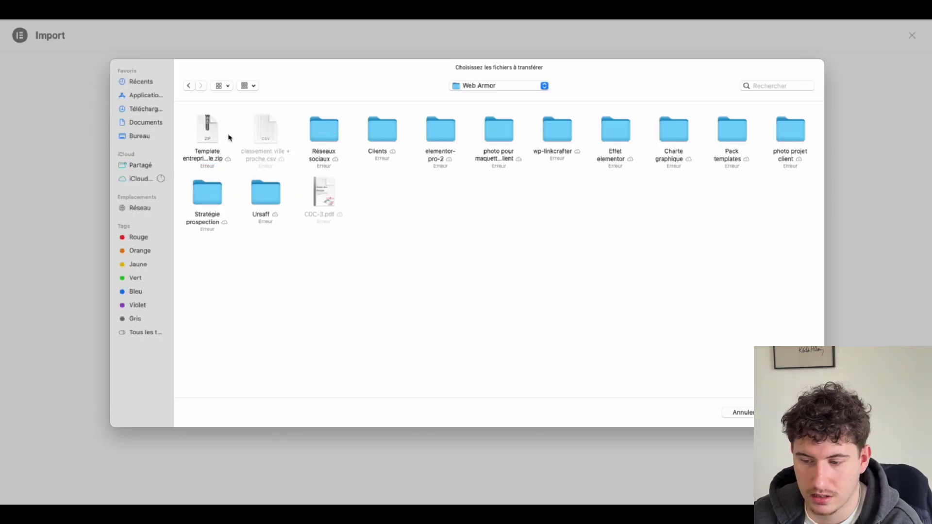
left_click(228, 136)
left_click(792, 412)
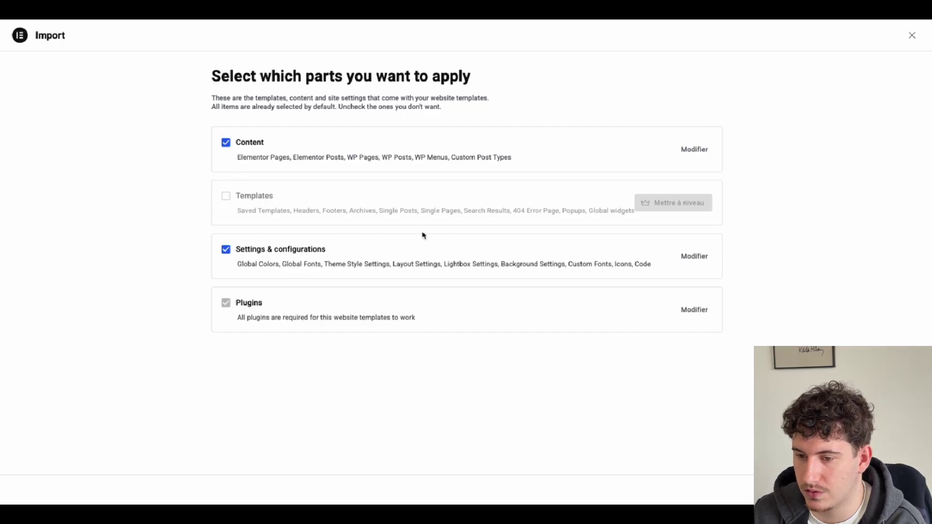
mouse_move(398, 209)
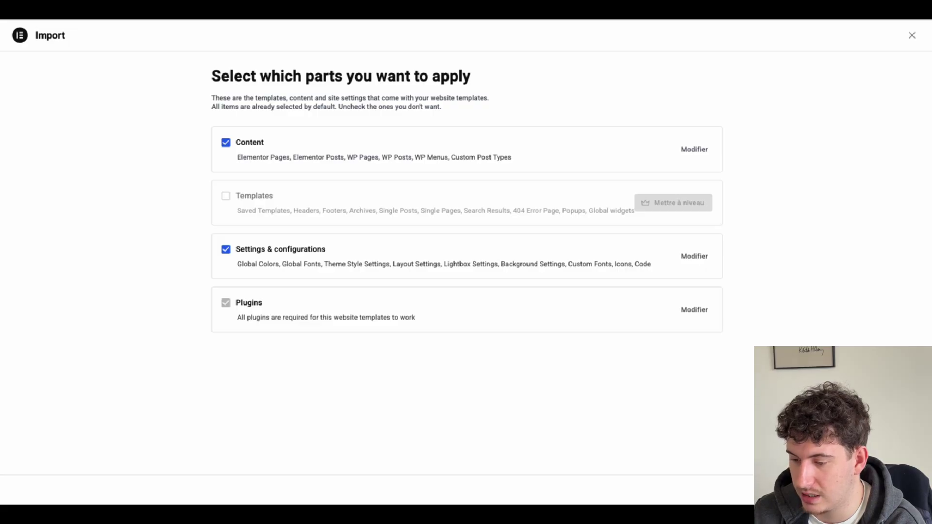
left_click(900, 490)
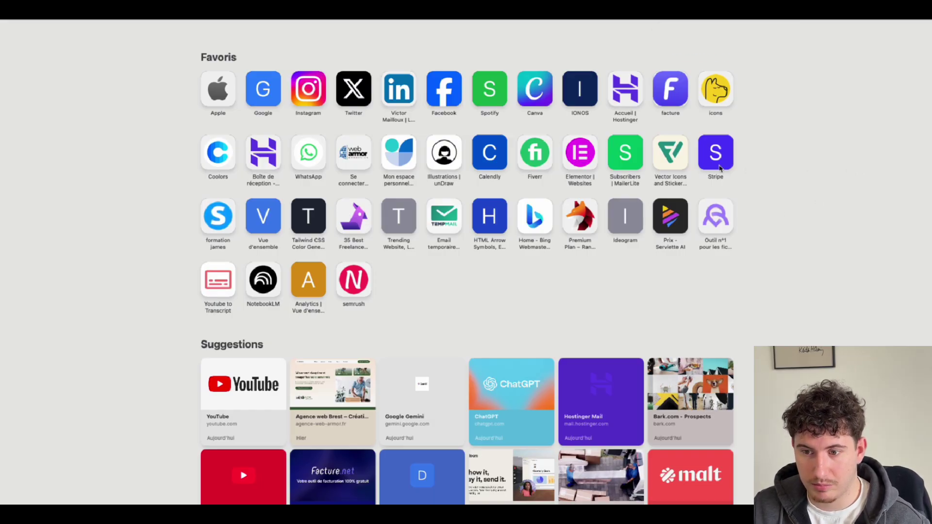
- Switch to Flaticon from the browser favourites and look over its free icon collections
left_click(686, 167)
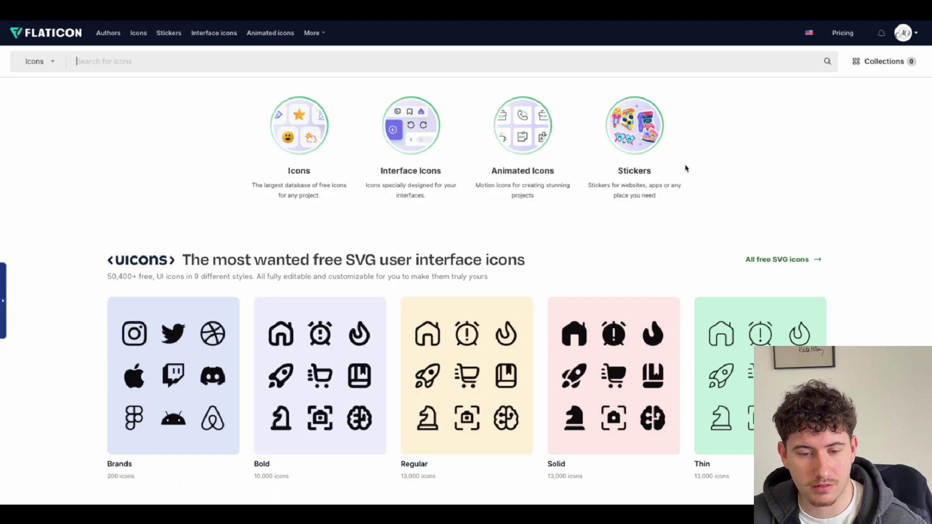
scroll(686, 167, "down", 2)
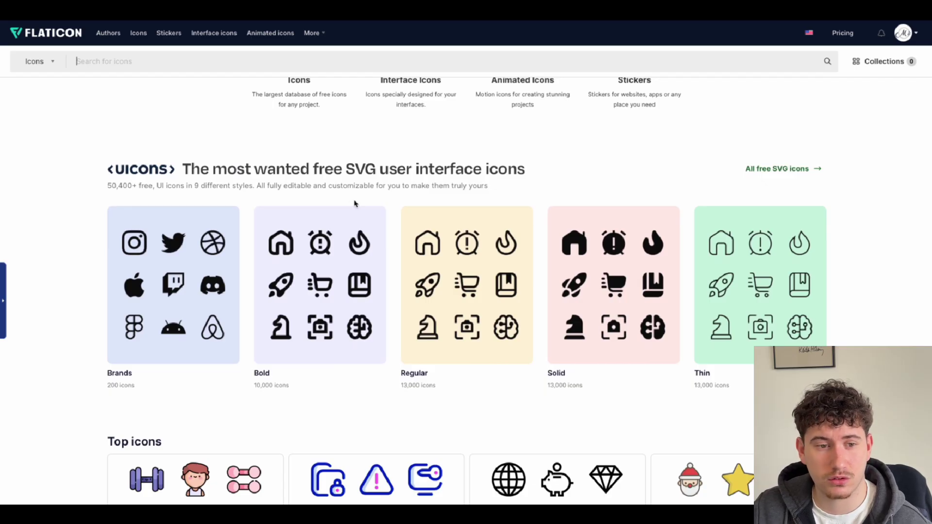
- Look through Flaticon's free SVG interface icons, top icons and top stickers
scroll(354, 204, "up", 2)
scroll(200, 279, "down", 1)
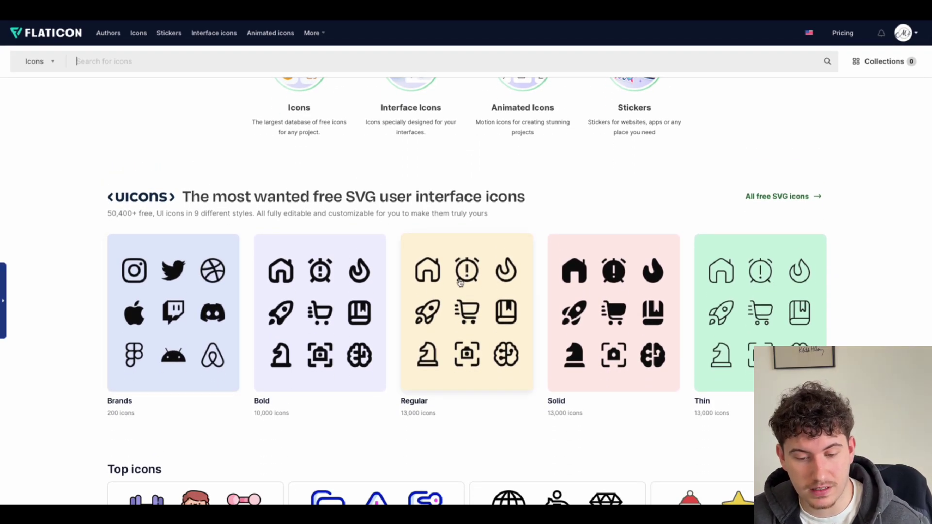
scroll(460, 282, "down", 5)
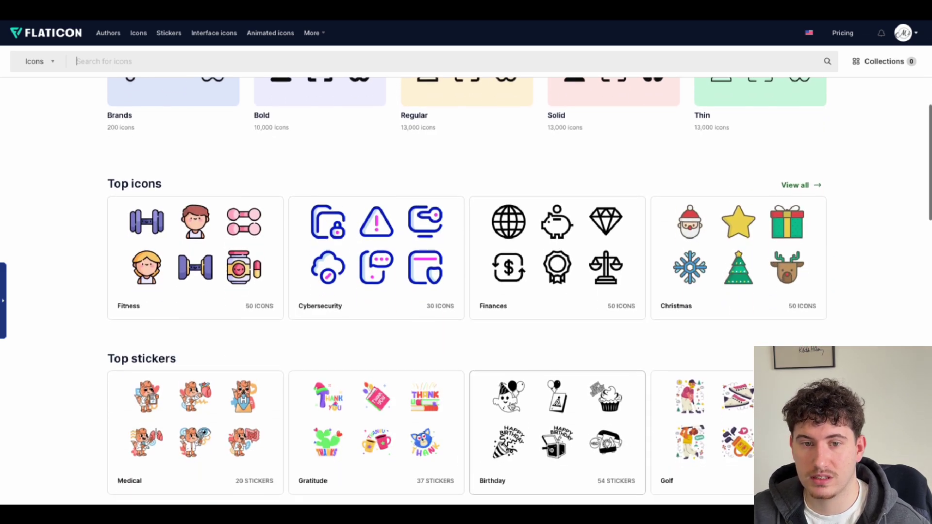
scroll(512, 412, "up", 6)
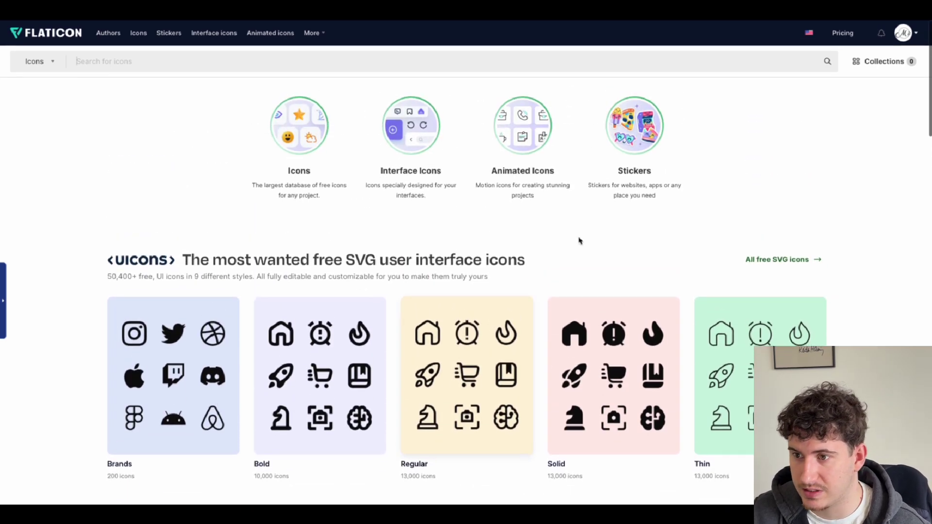
- Open Unsplash in a new browser tab and look over its featured photos
key("super+t")
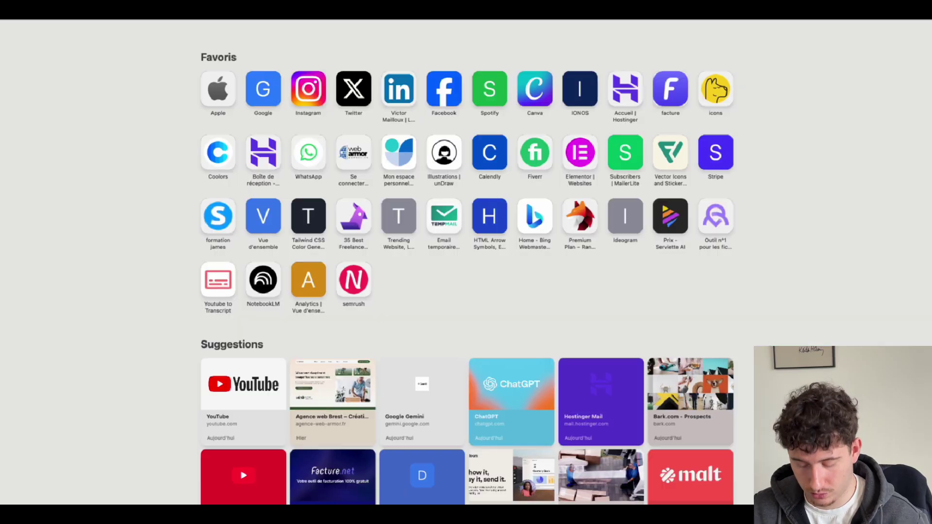
type("uns")
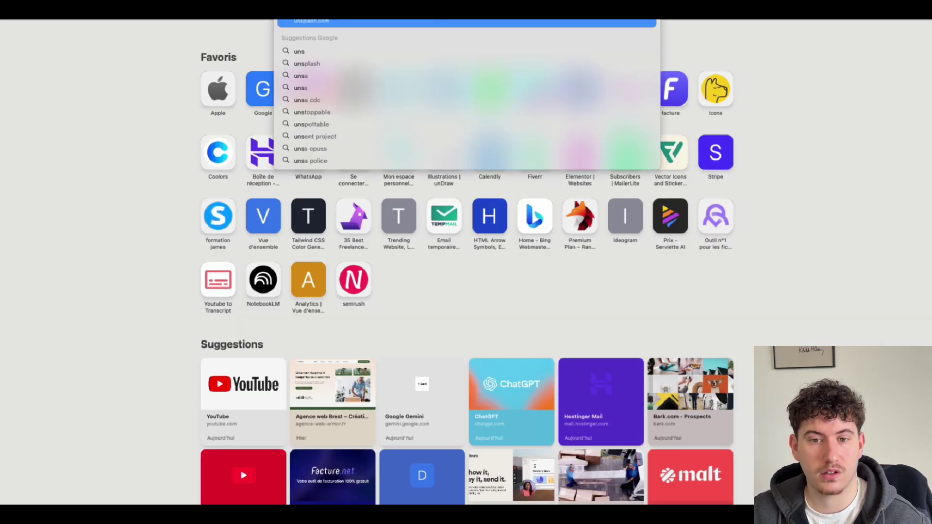
key("Return")
scroll(728, 202, "down", 5)
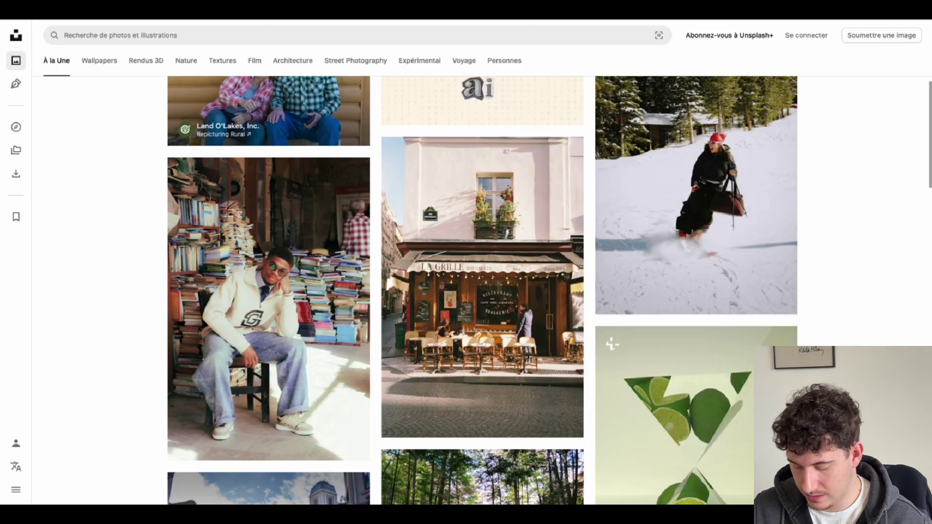
- Open the Pixabay and Pexels image libraries in separate new browser tabs
key("super+t")
type("pixa")
key("Return")
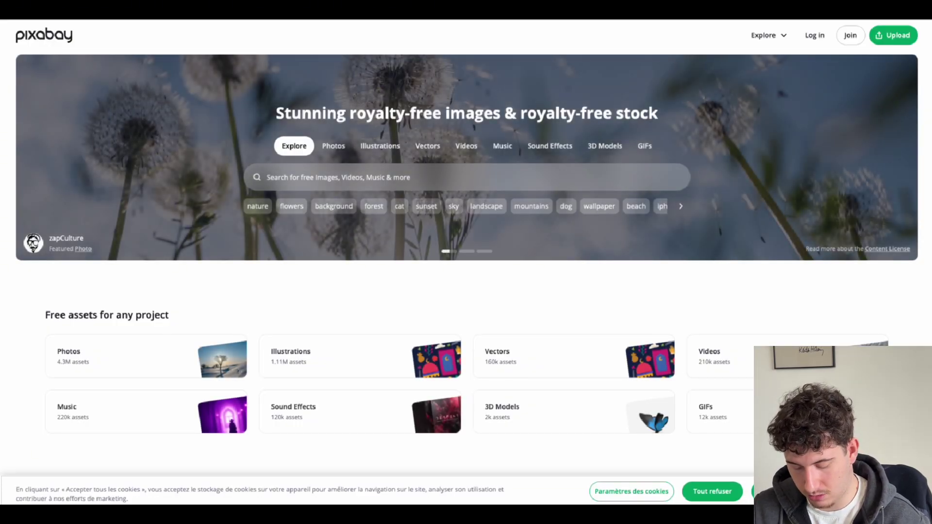
key("super+t")
type("pexel")
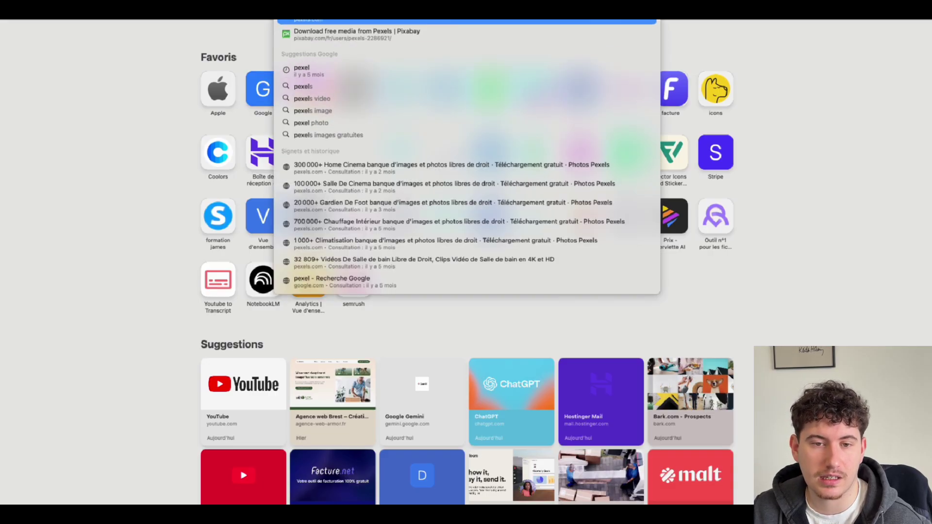
key("Return")
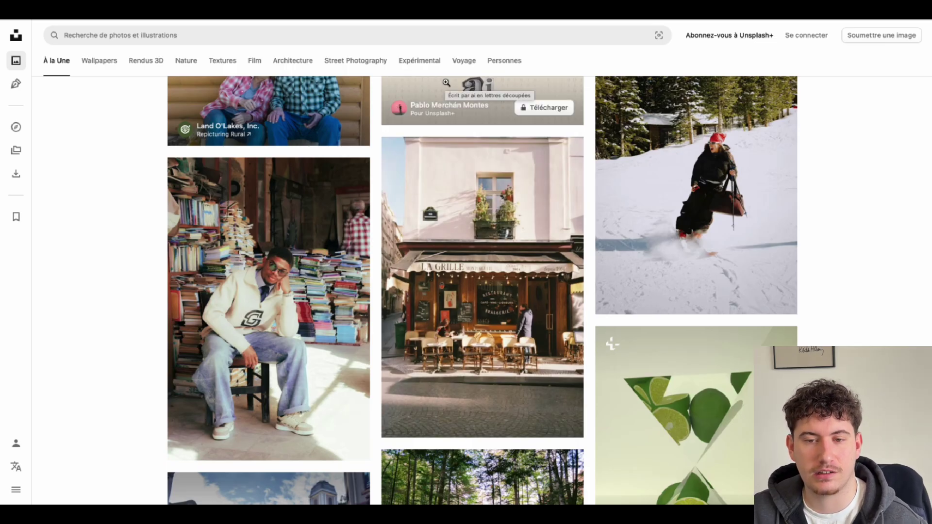
- Return to the WordPress dashboard and check the articles and pages lists for the imported templates
left_click(375, 18)
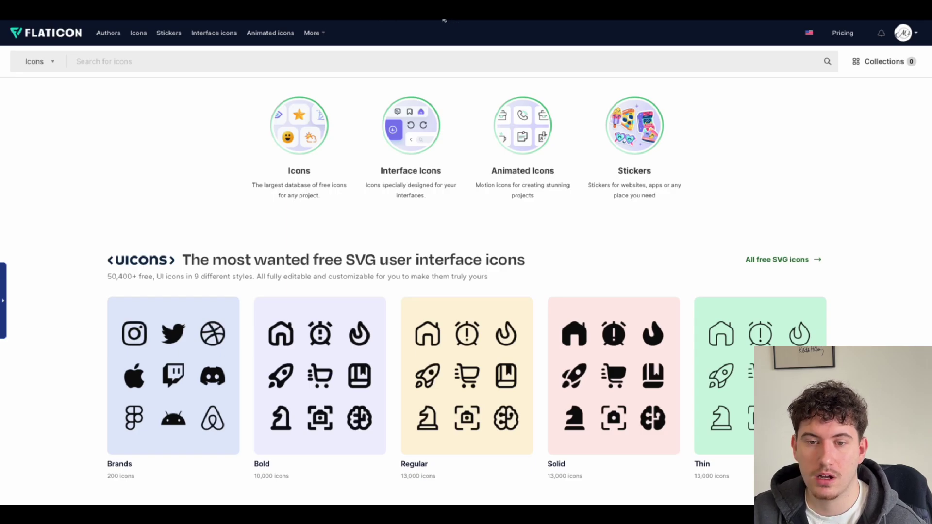
left_click(532, 19)
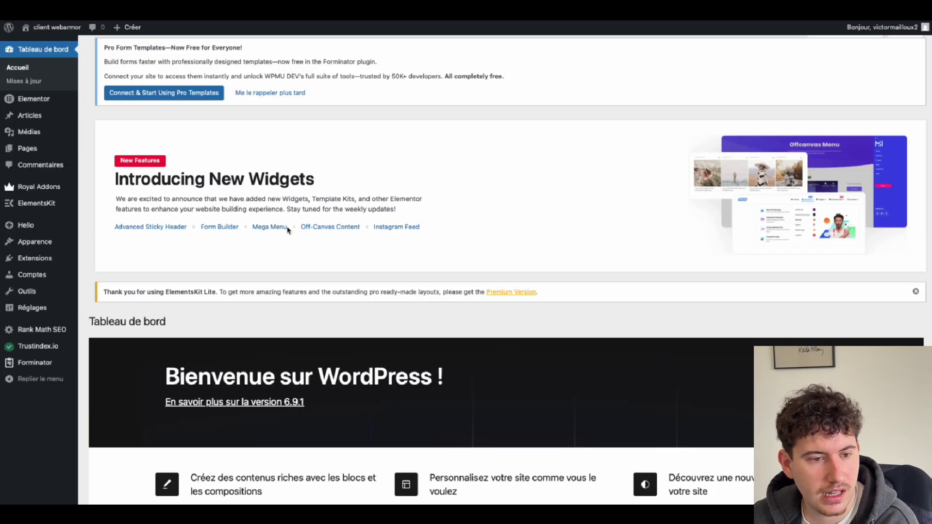
left_click(37, 116)
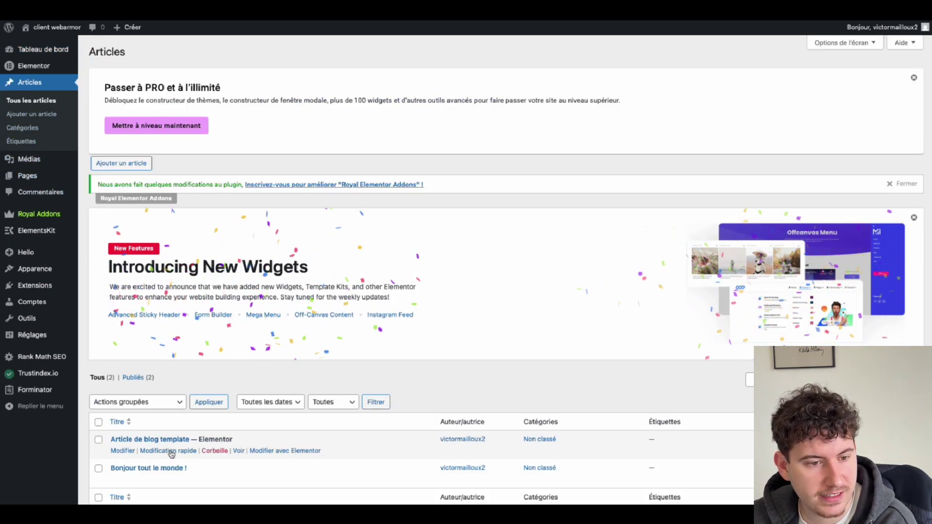
left_click(29, 176)
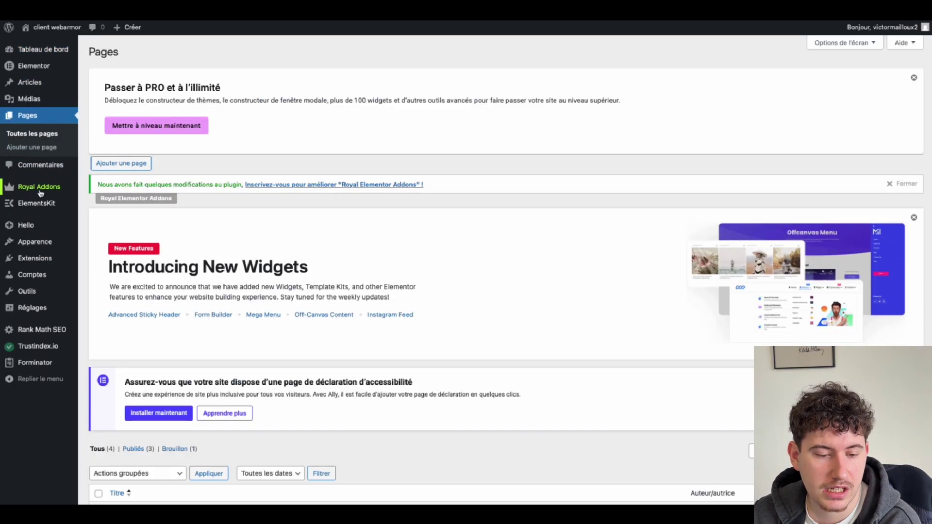
scroll(202, 272, "down", 4)
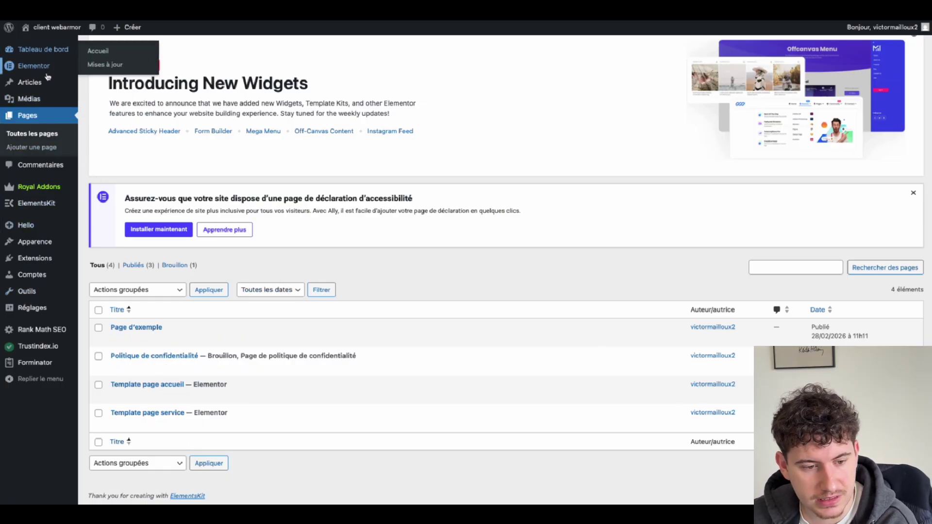
- Go to the installed themes of the WordPress site and examine the active Hello Elementor theme
mouse_move(48, 276)
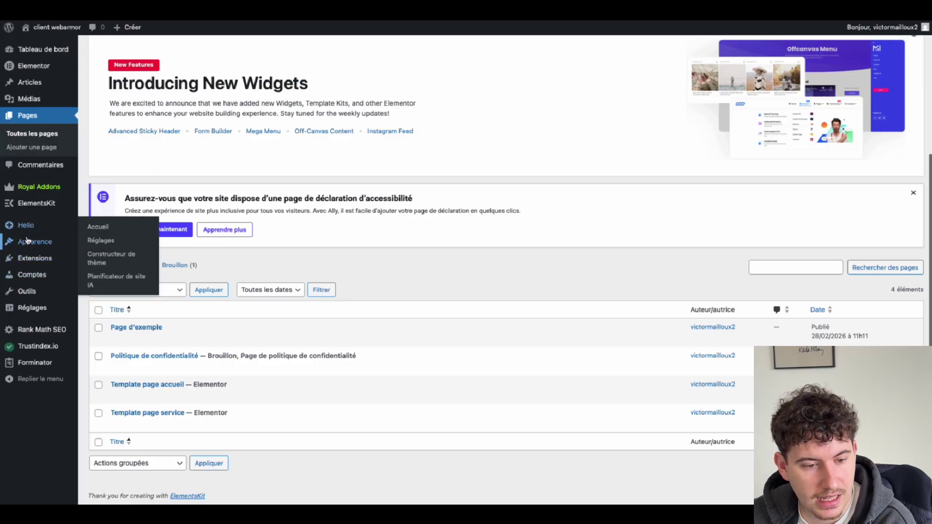
mouse_move(59, 241)
left_click(95, 245)
scroll(291, 335, "down", 2)
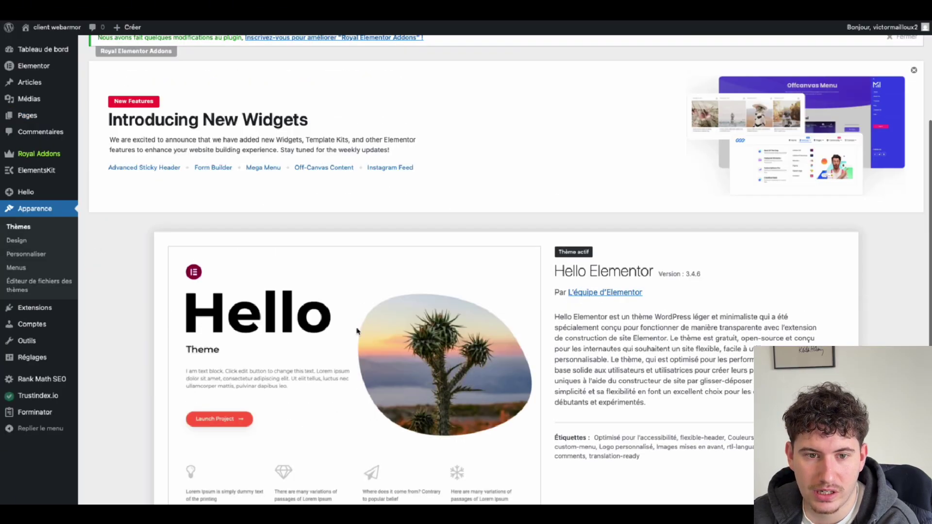
scroll(278, 323, "down", 1)
scroll(277, 323, "down", 1)
scroll(339, 211, "up", 5)
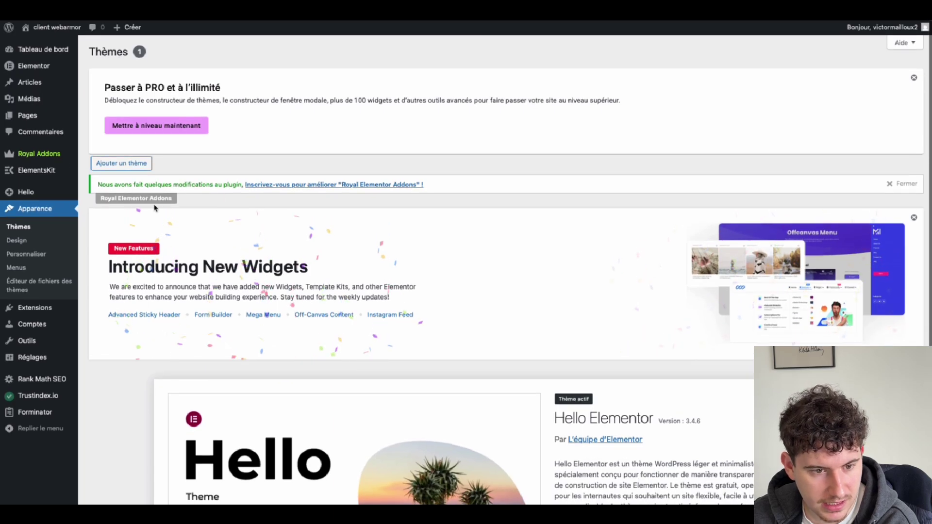
- Start adding a theme and browse the popular themes in the WordPress catalogue
left_click(117, 165)
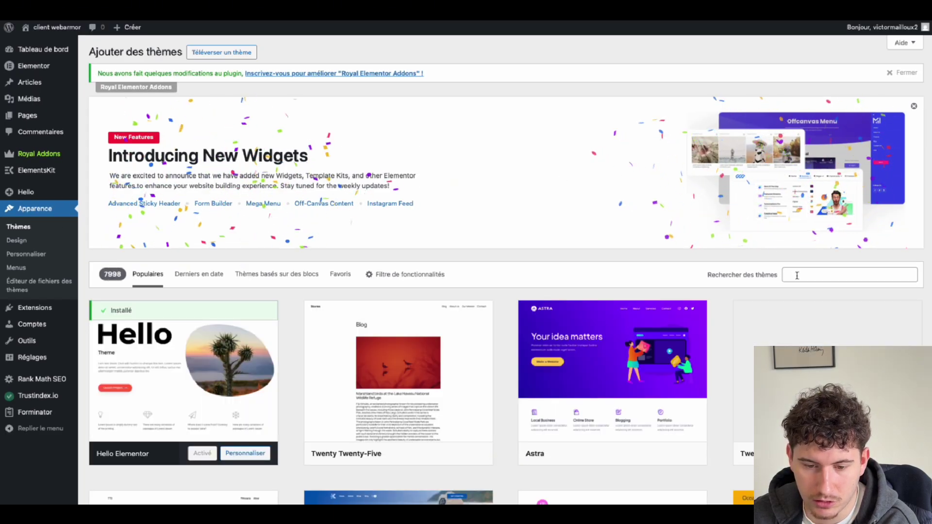
scroll(549, 254, "down", 5)
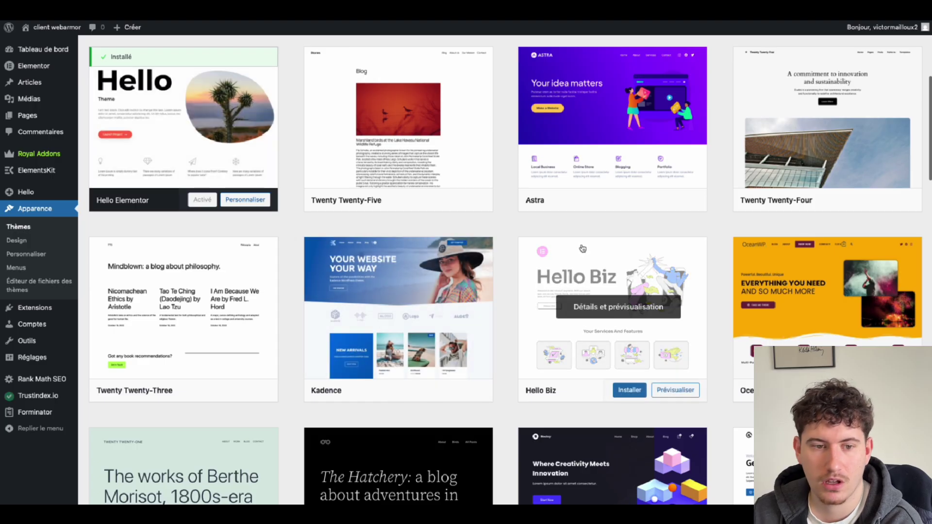
scroll(542, 253, "up", 4)
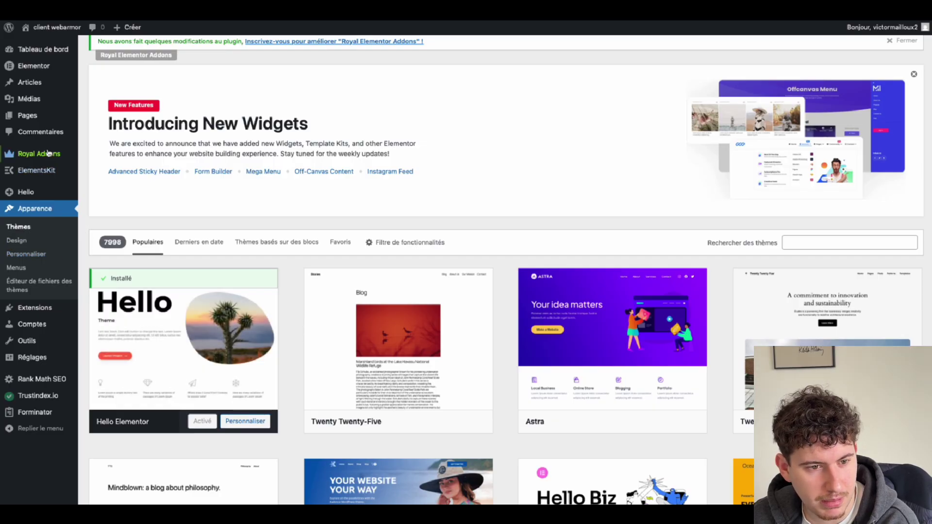
- Open "Template page accueil" from the pages list with Elementor in a new browser tab and dismiss the productivity checklist and its tip
mouse_move(30, 118)
scroll(238, 262, "down", 5)
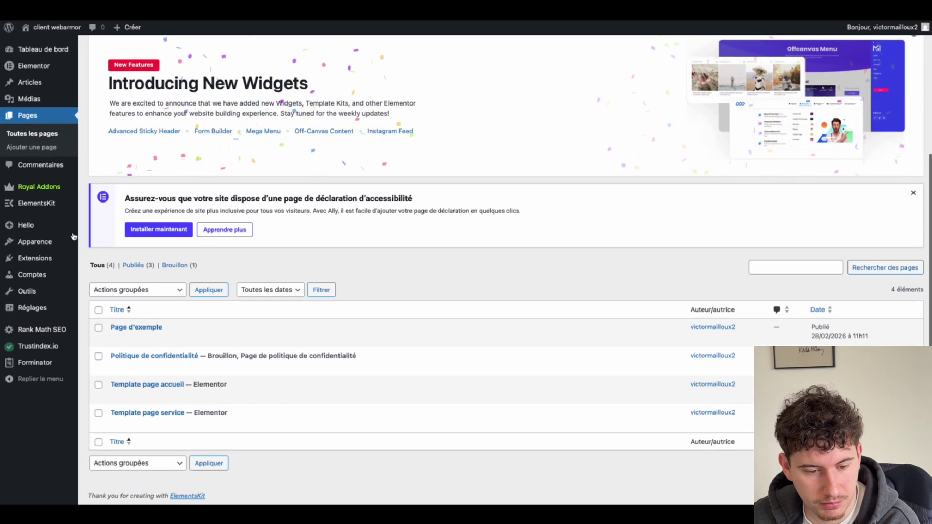
scroll(129, 358, "up", 1)
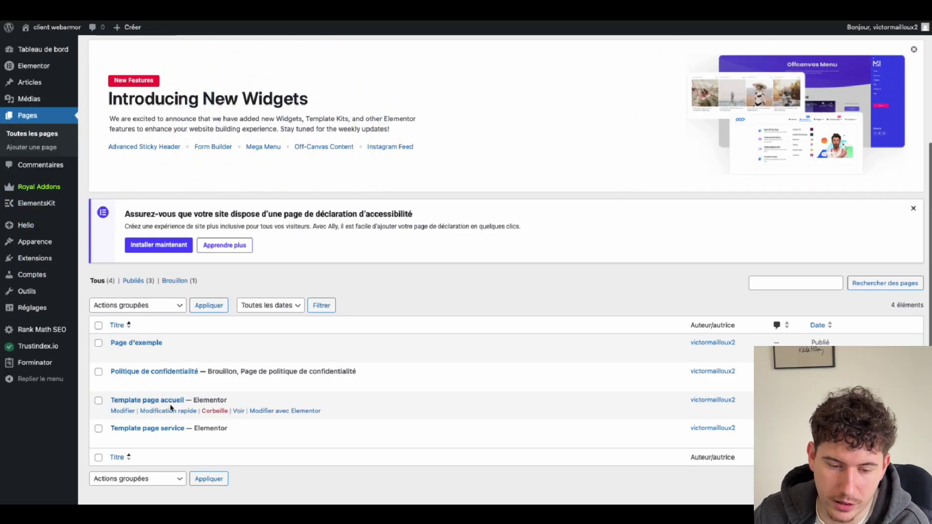
right_click(277, 414)
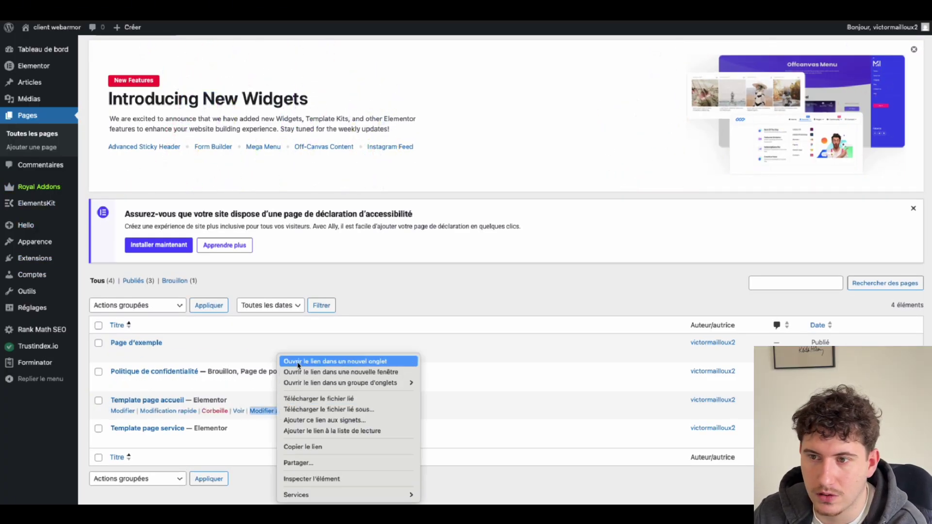
left_click(340, 360)
left_click(642, 20)
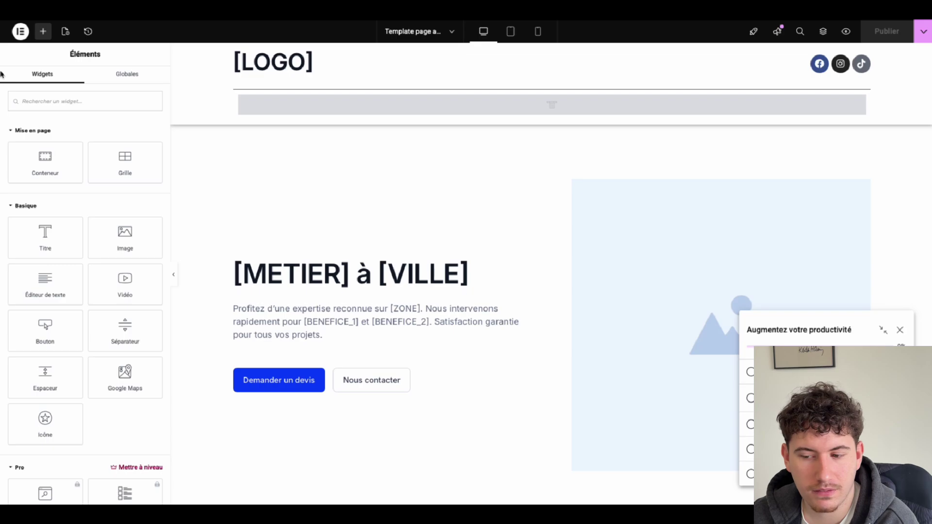
left_click(899, 330)
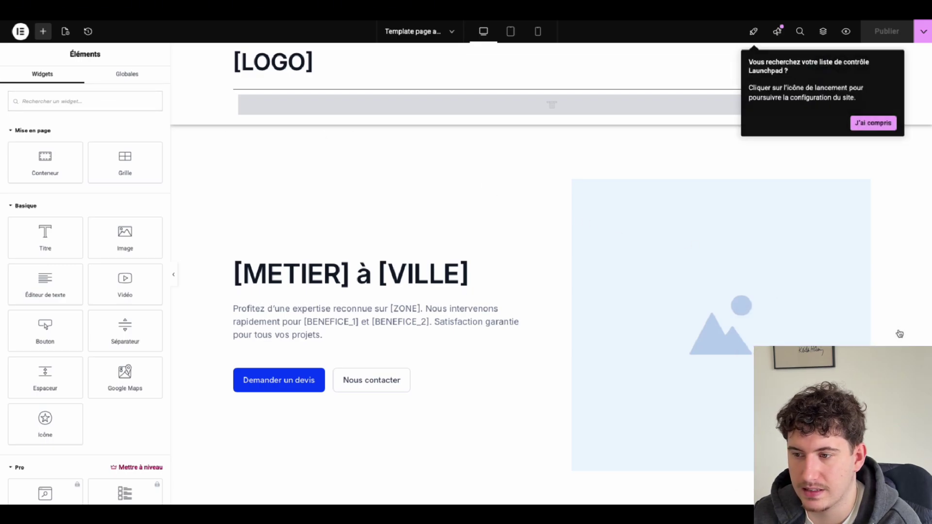
left_click(878, 121)
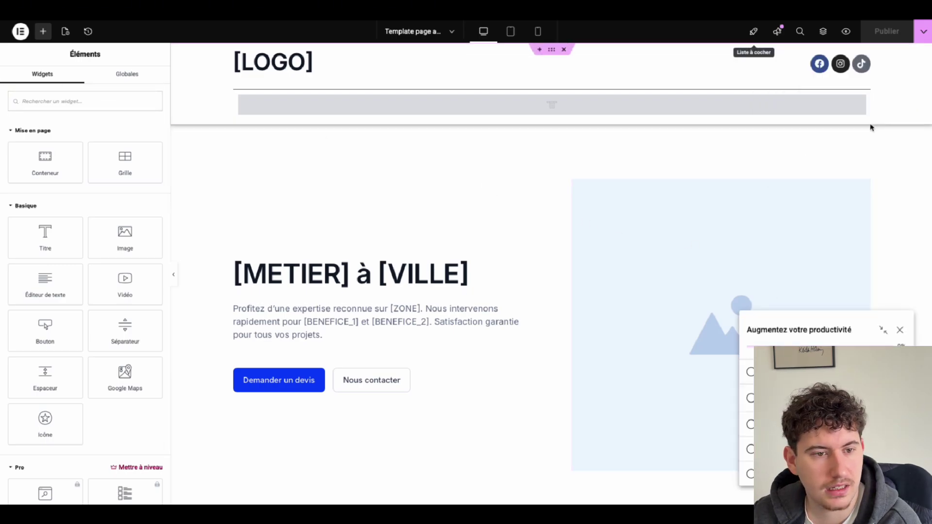
- In the global colours of Elementor's site settings, set Principal to #DFAE4F and Secondaire to #0D1E1E
left_click(21, 33)
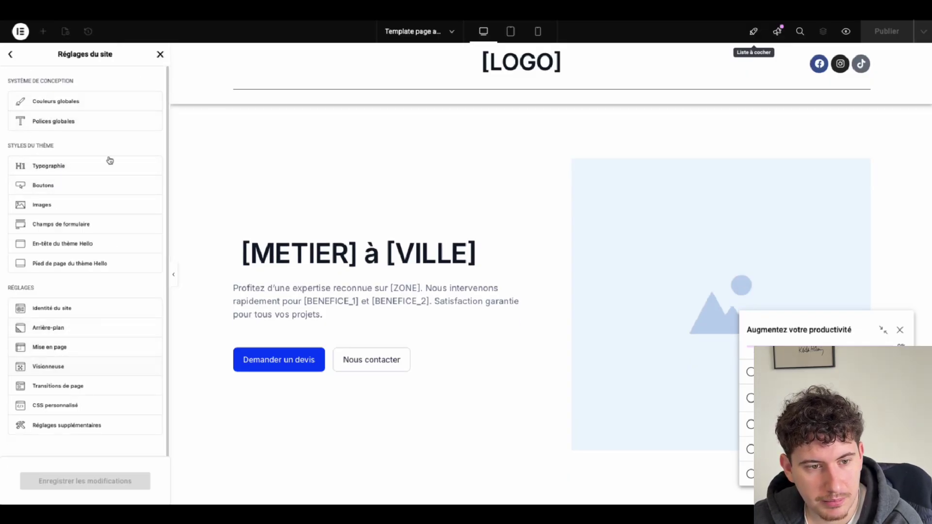
left_click(76, 105)
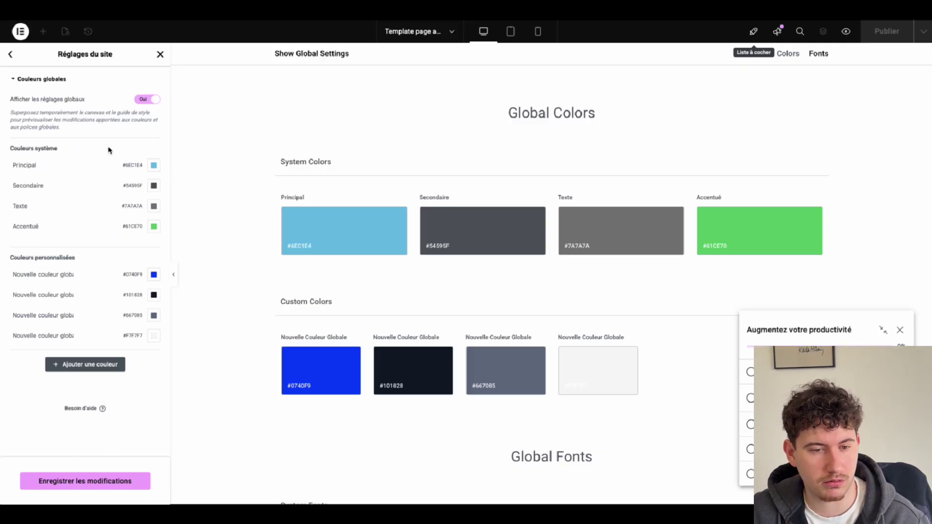
left_click(154, 165)
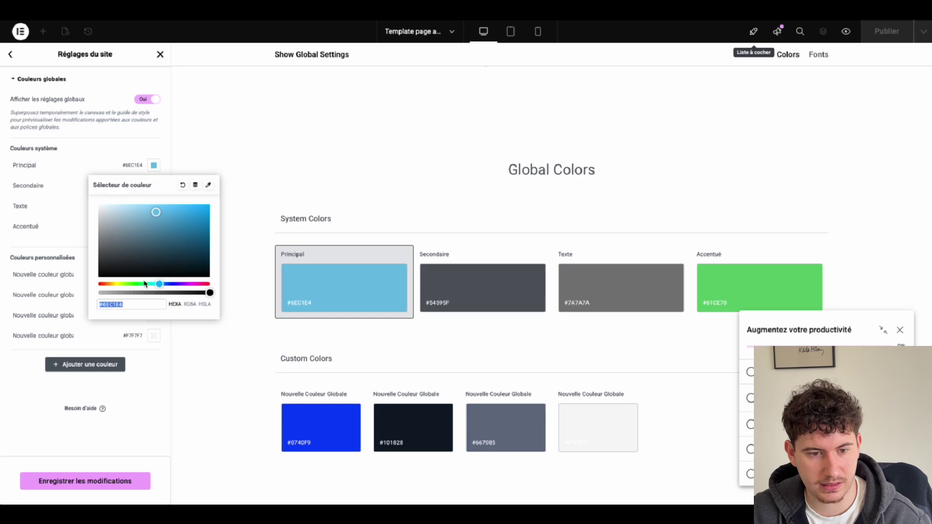
type("#DFAE4F")
left_click(212, 159)
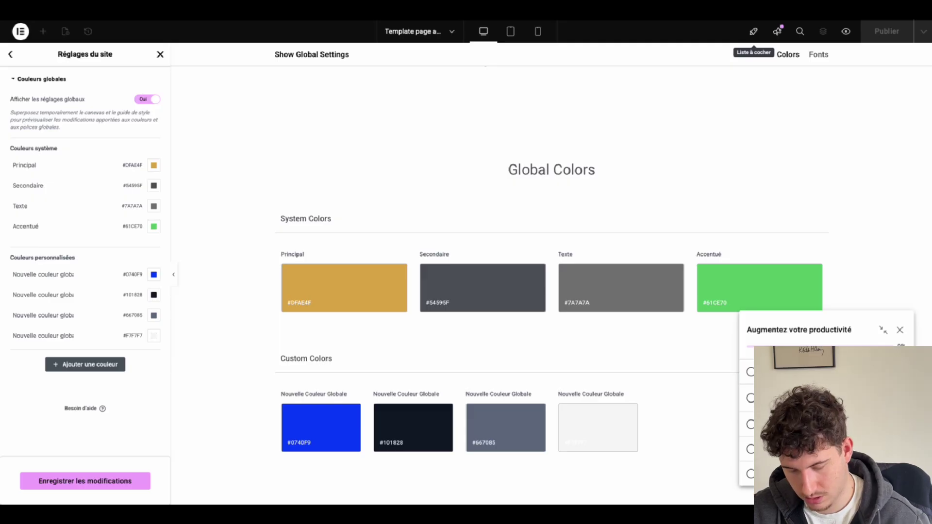
left_click(157, 187)
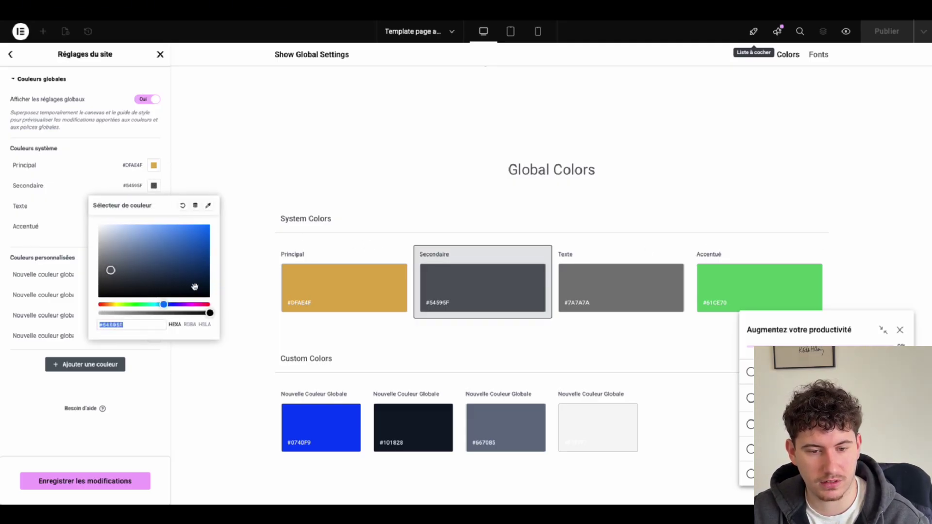
type("#0D1E1E")
left_click(313, 182)
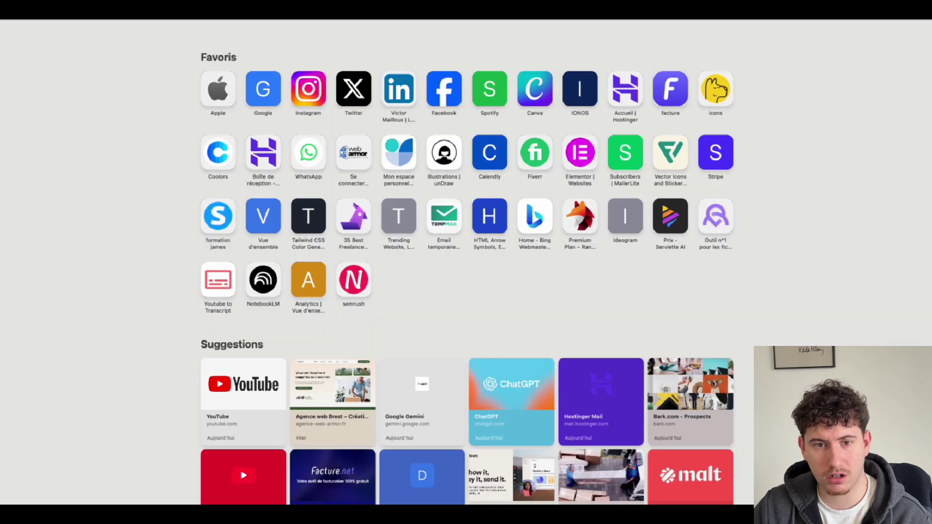
- Look up the Coolors palette site from a new browser tab by entering "coloors"
type("coll")
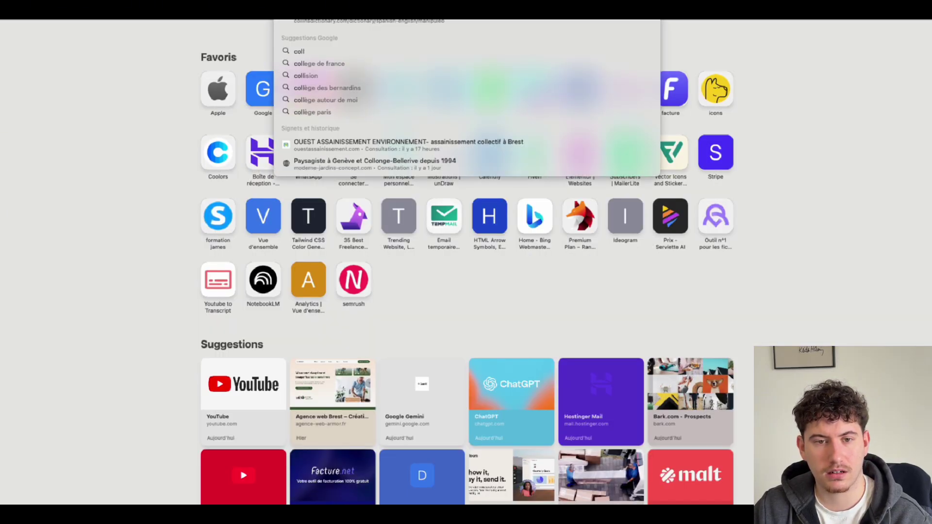
key("BackSpace")
type("o")
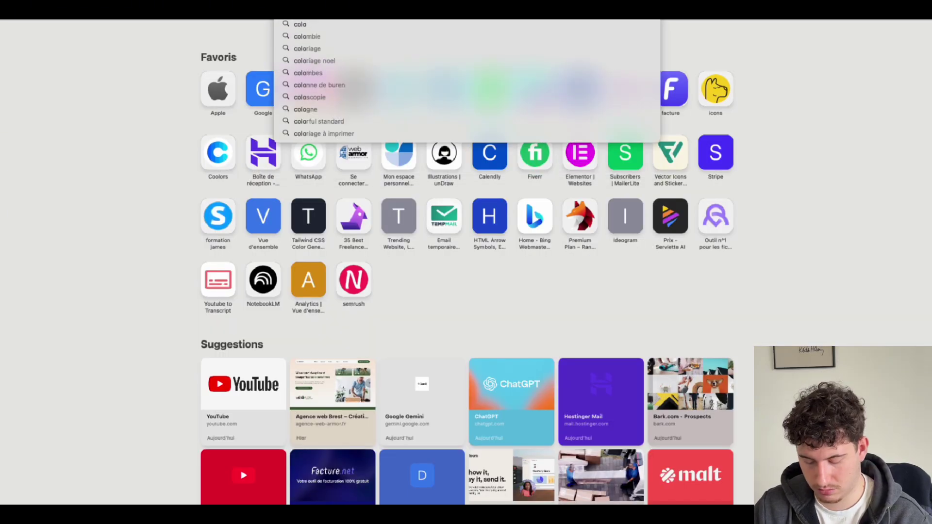
type("ors")
key("Return")
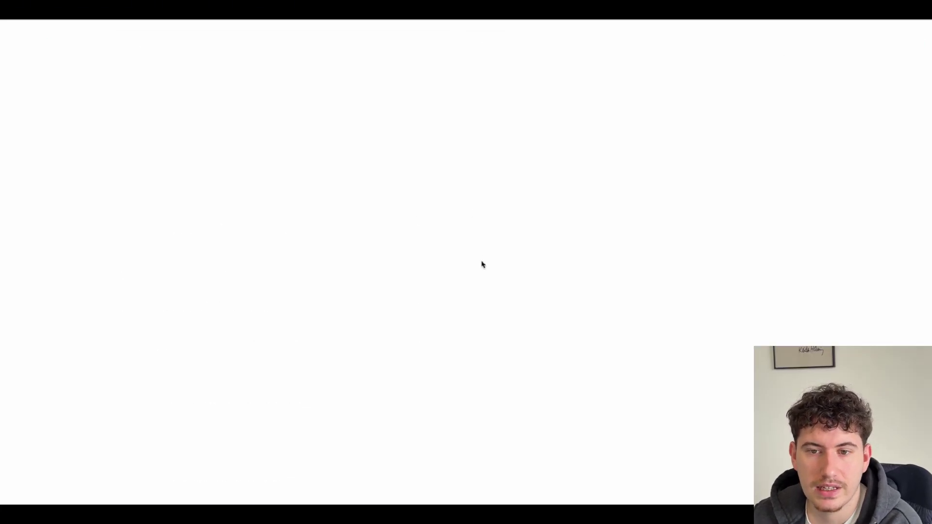
- Set the global colours Texte to #000000 and Accentué to #101010, dismiss the productivity checklist and save the site settings
scroll(432, 293, "down", 3)
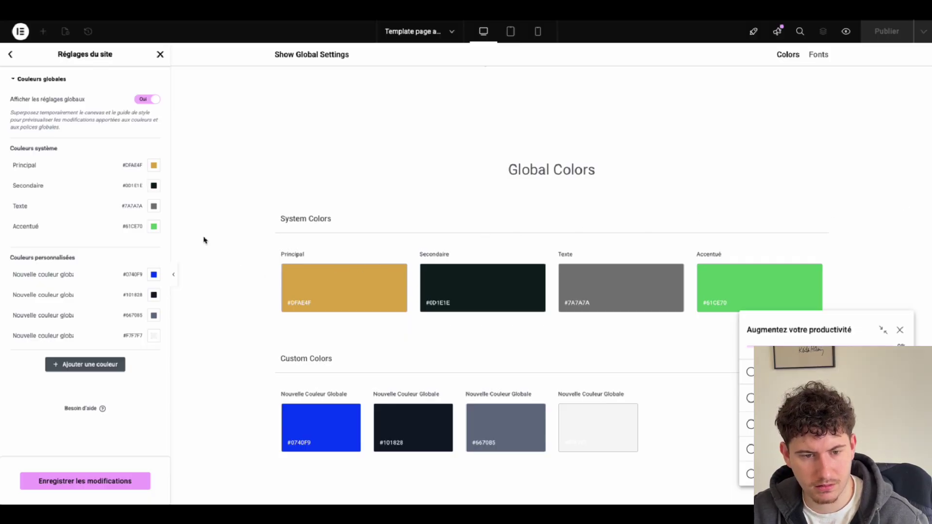
left_click(154, 207)
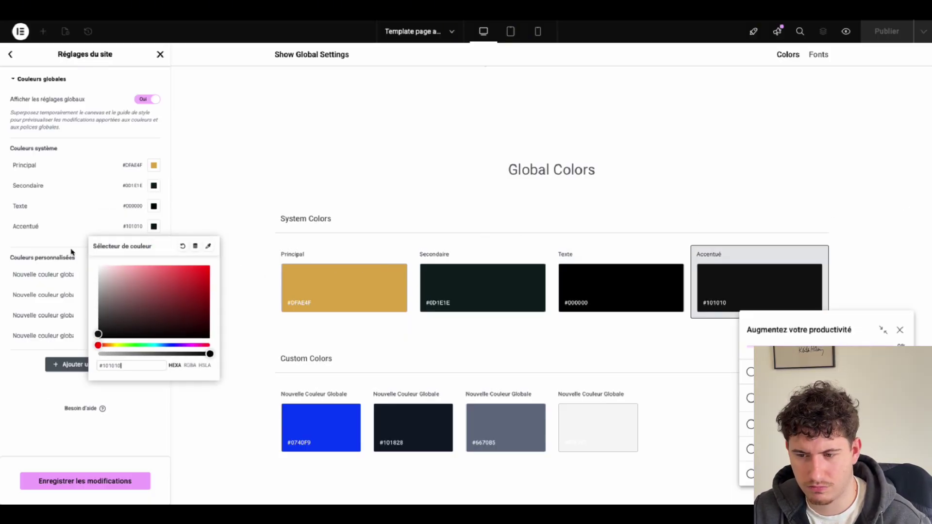
left_click(71, 252)
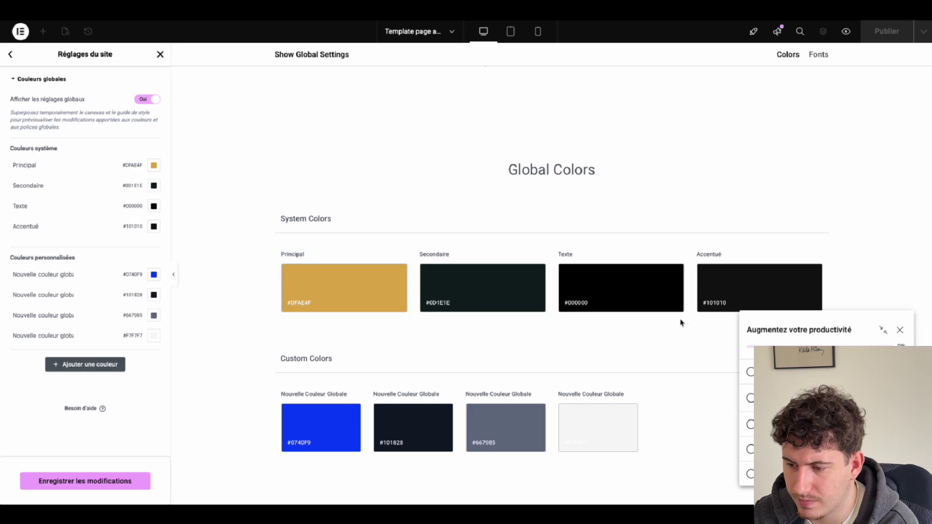
left_click(899, 330)
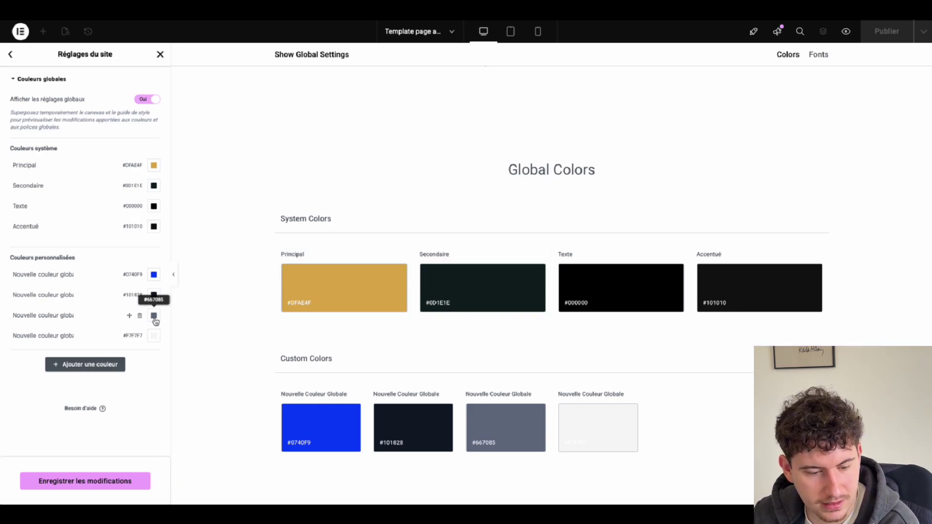
left_click(113, 482)
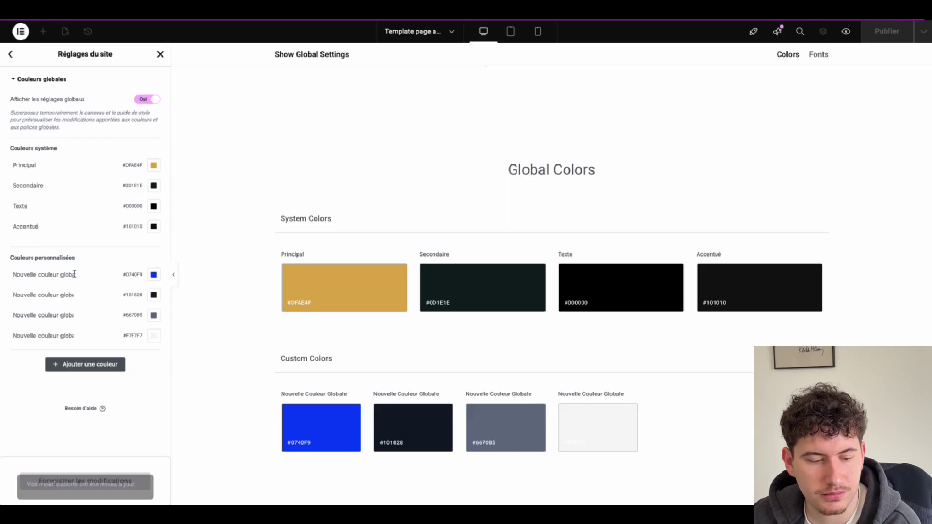
- In the global fonts of the site settings, set the Principal font family to Lexend Deca
left_click(11, 59)
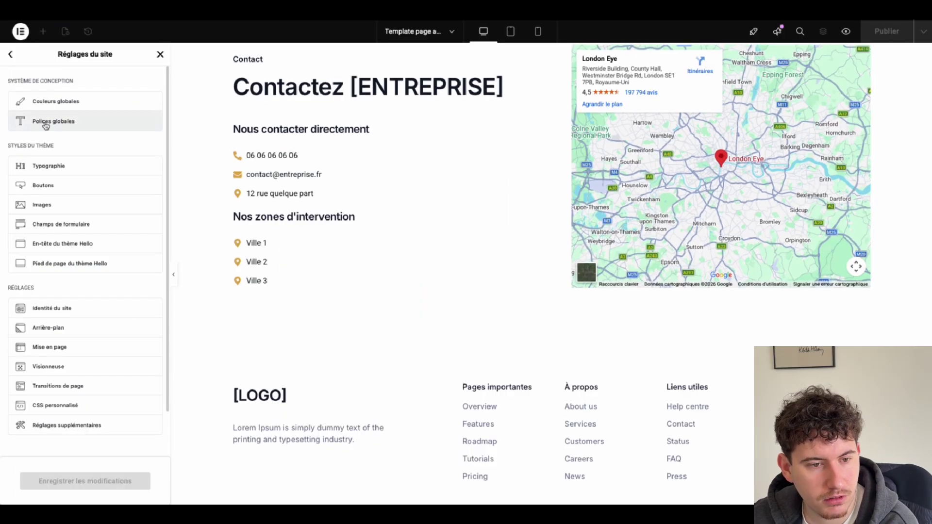
left_click(45, 125)
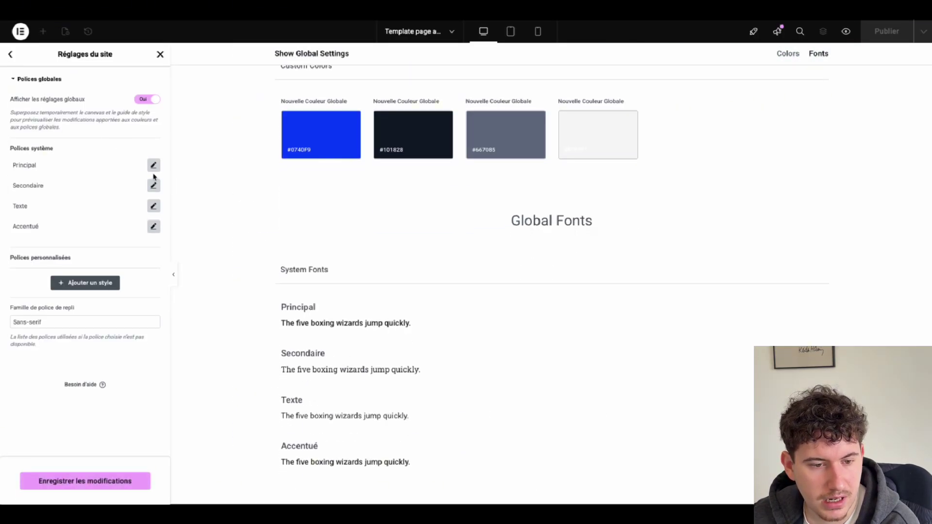
left_click(154, 165)
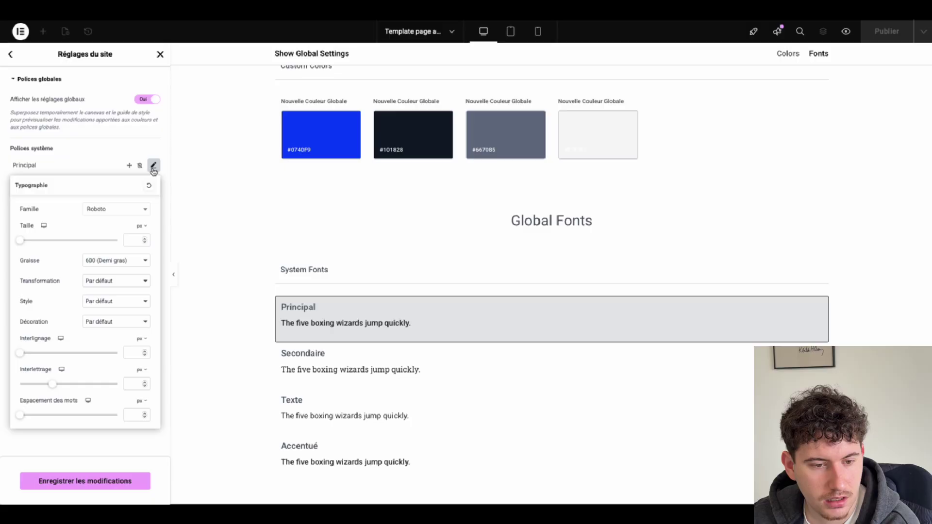
left_click(127, 209)
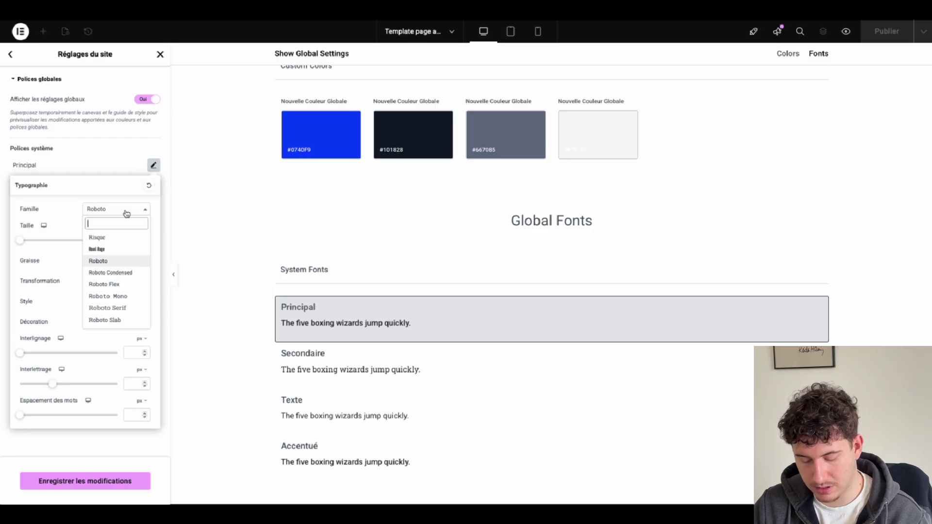
type("lexend")
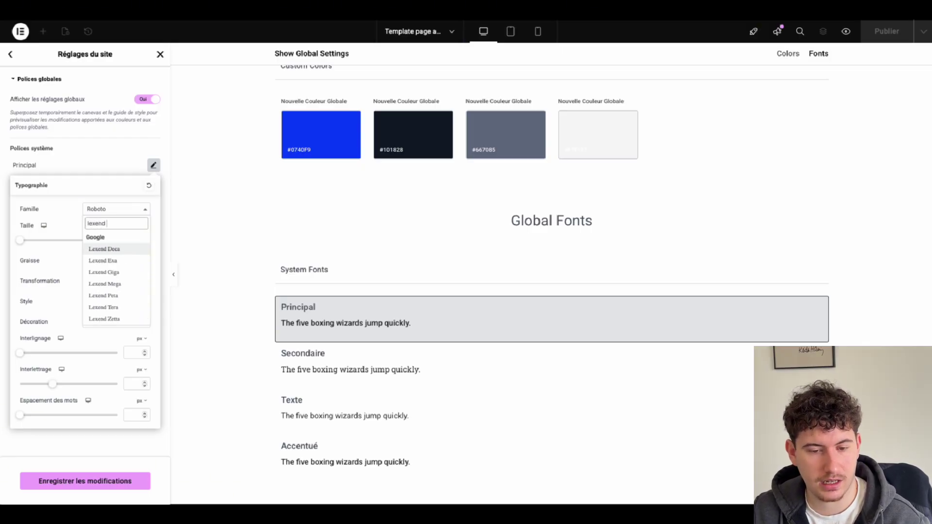
key("Return")
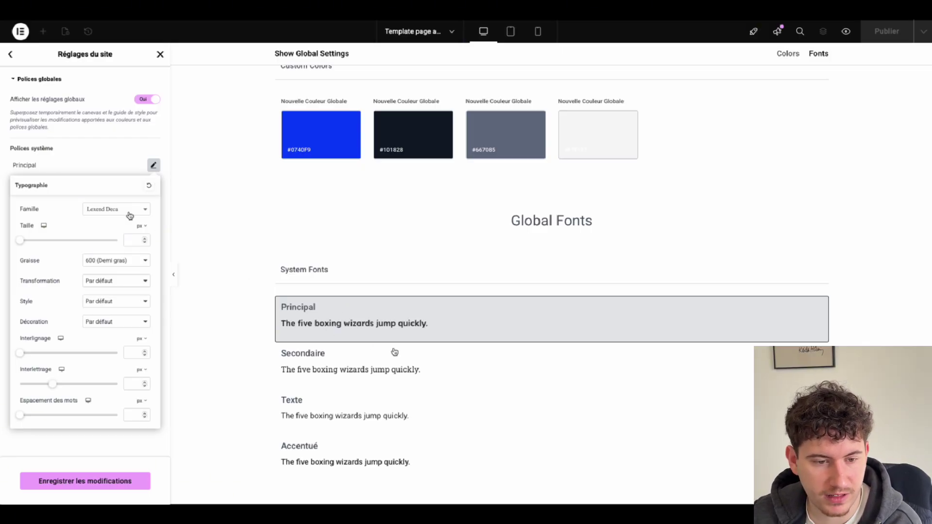
left_click(121, 165)
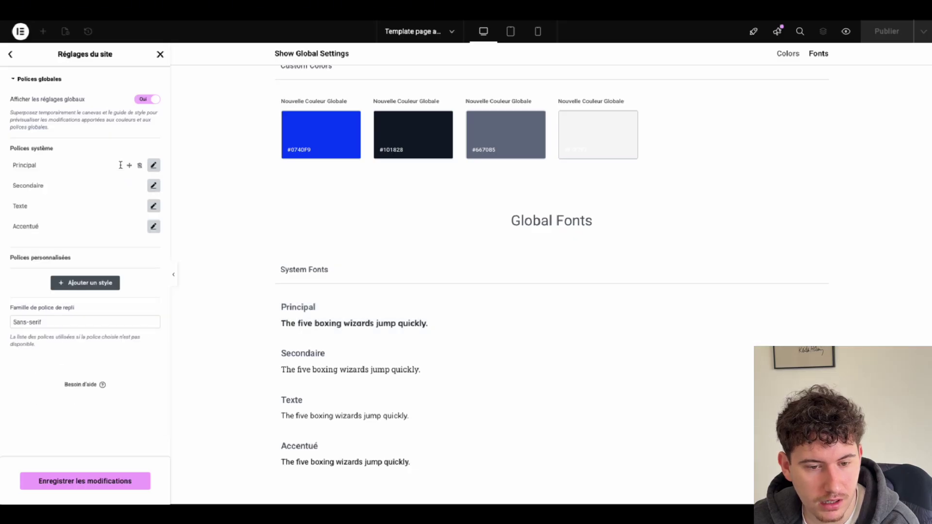
- Set the Secondaire global font family to Lexend Deca
left_click(154, 187)
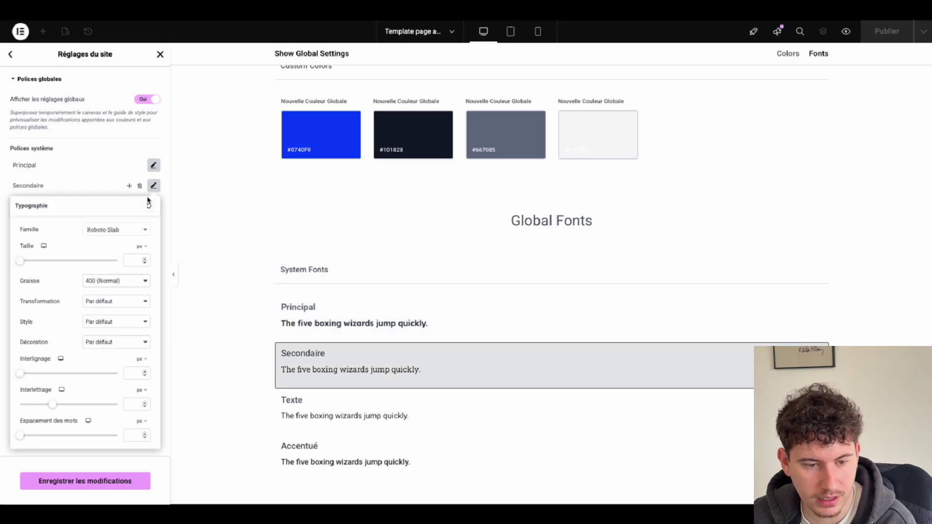
left_click(126, 236)
type("lexend")
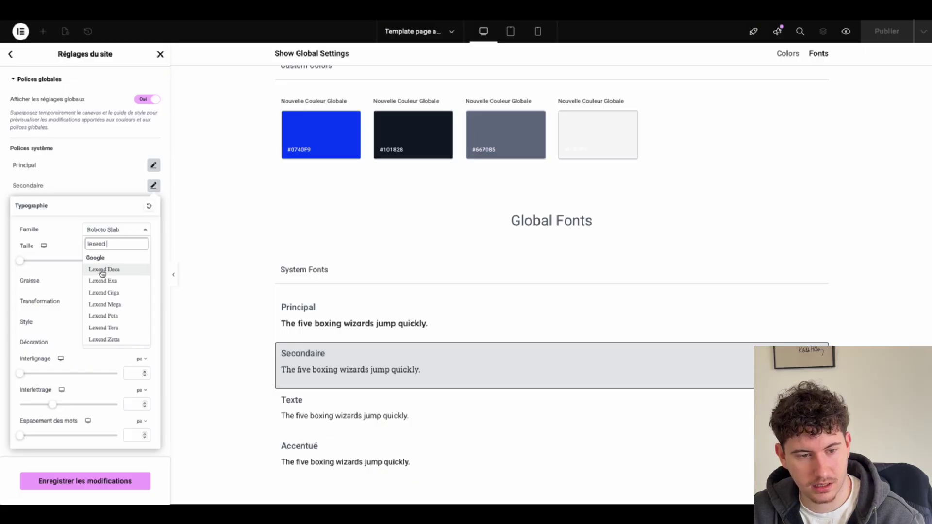
left_click(102, 270)
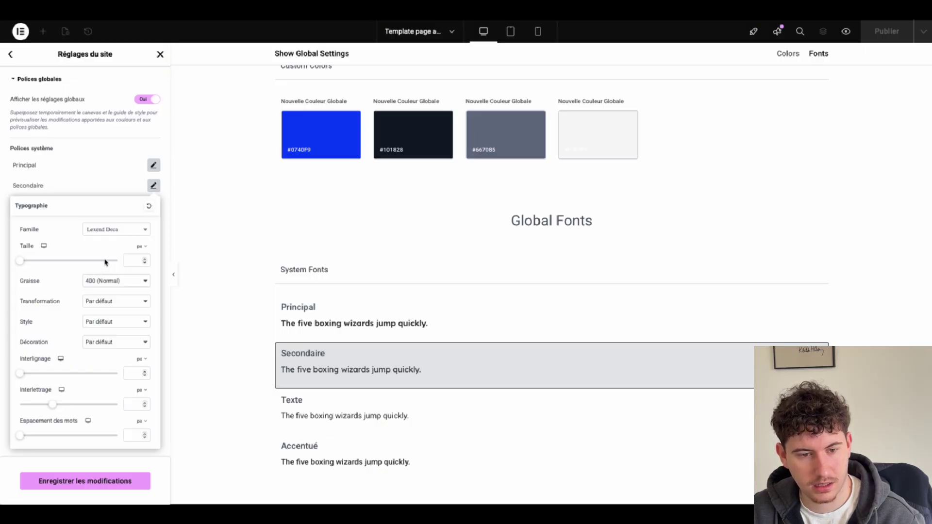
left_click(88, 193)
- Set the Texte global font family to Lexend Deca and save the site settings
left_click(153, 207)
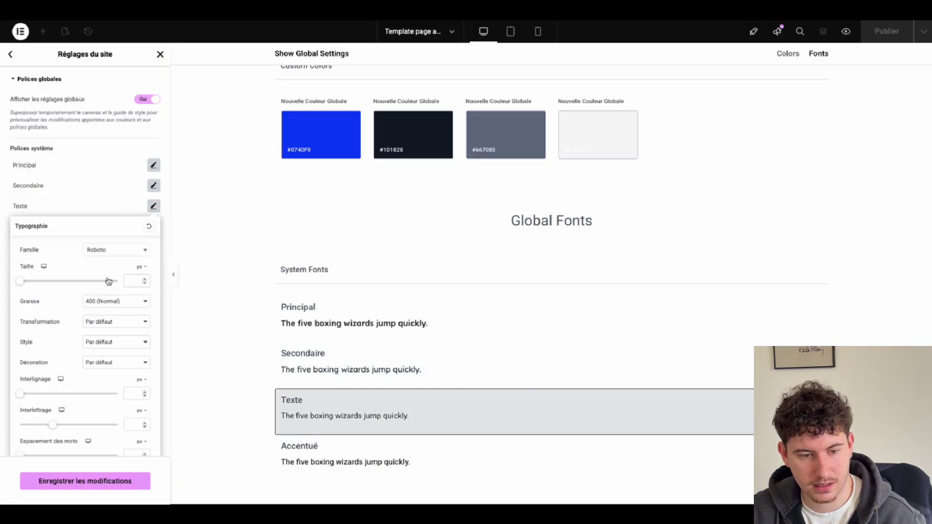
left_click(106, 252)
type("lexend")
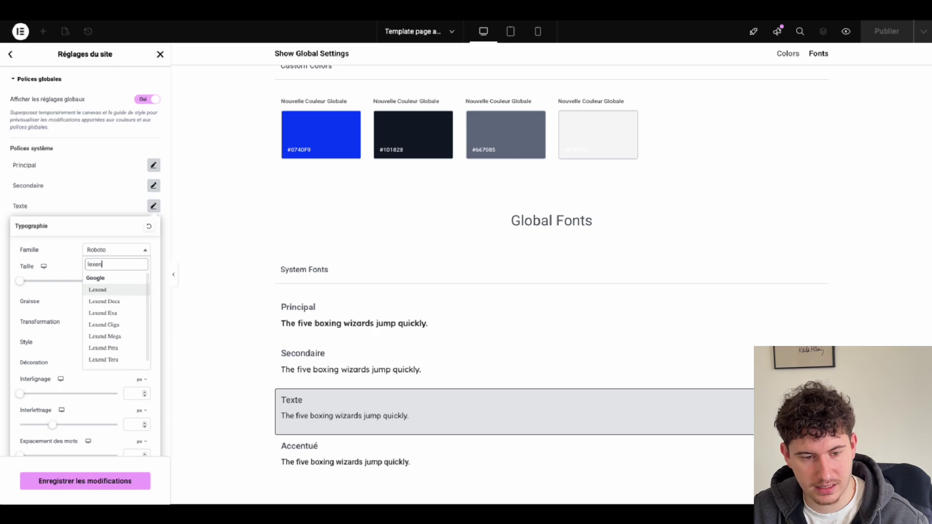
left_click(97, 290)
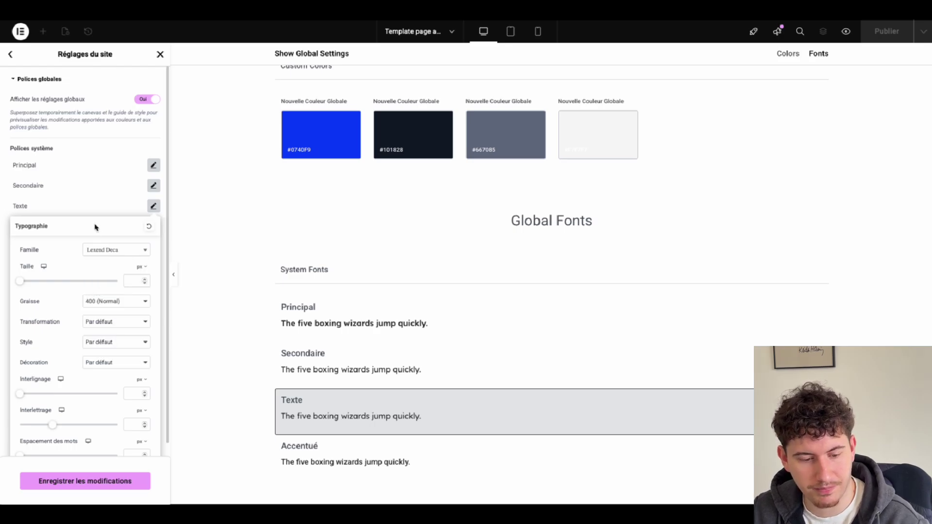
left_click(95, 199)
left_click(108, 480)
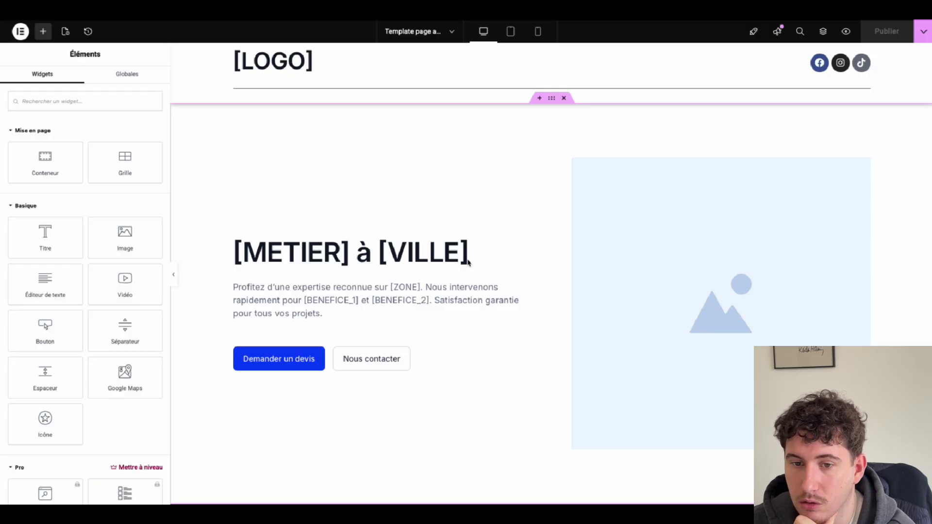
- Replace the hero section's placeholder image with the media library picture of the bearded lawyer in a suit
left_click(591, 298)
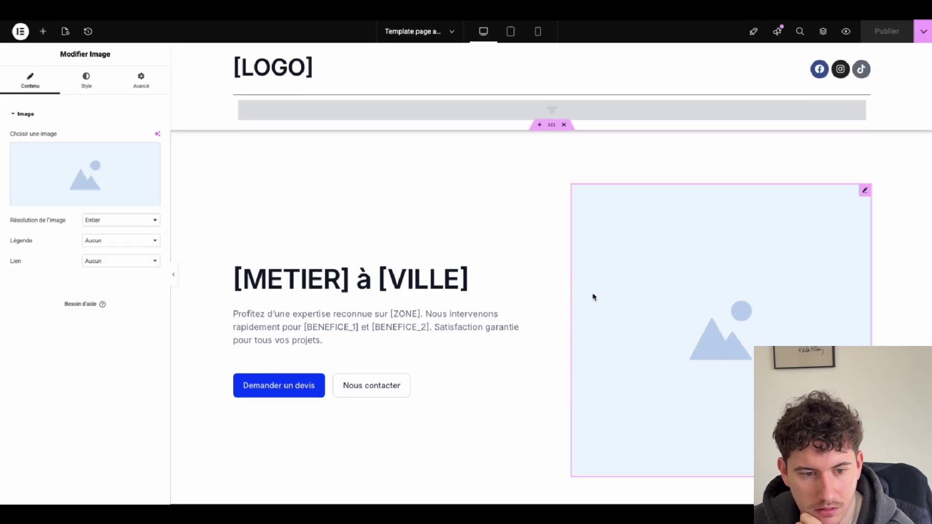
left_click(85, 175)
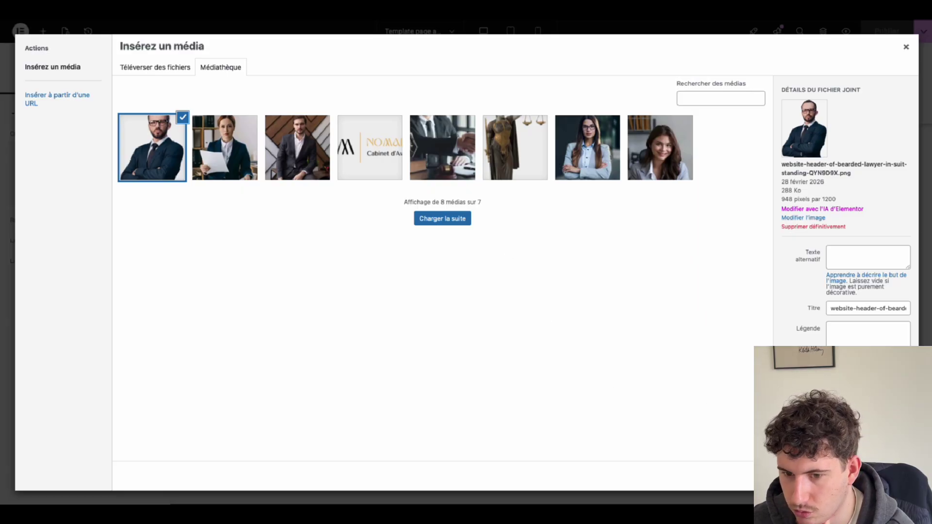
left_click(886, 476)
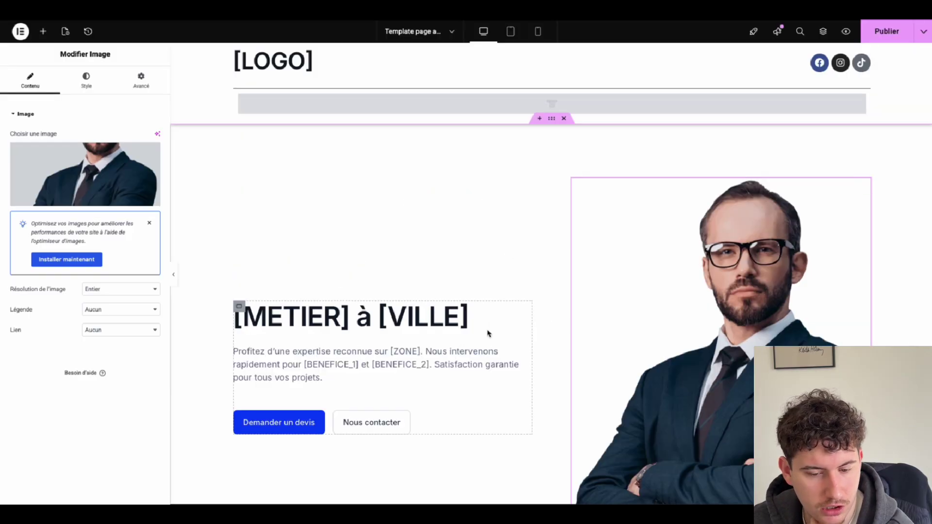
- Delete the "Demander un devis" and "Nous contacter" buttons from the hero section
left_click(313, 416)
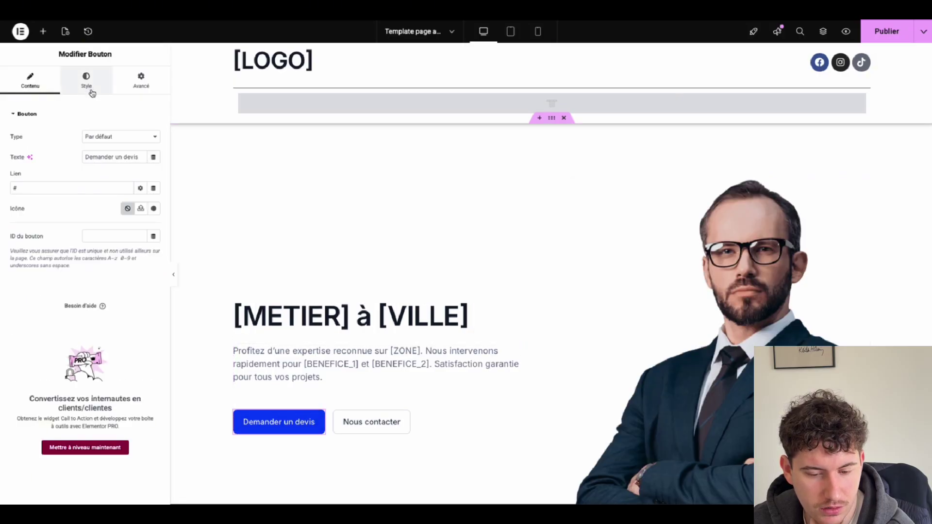
right_click(270, 421)
left_click(302, 494)
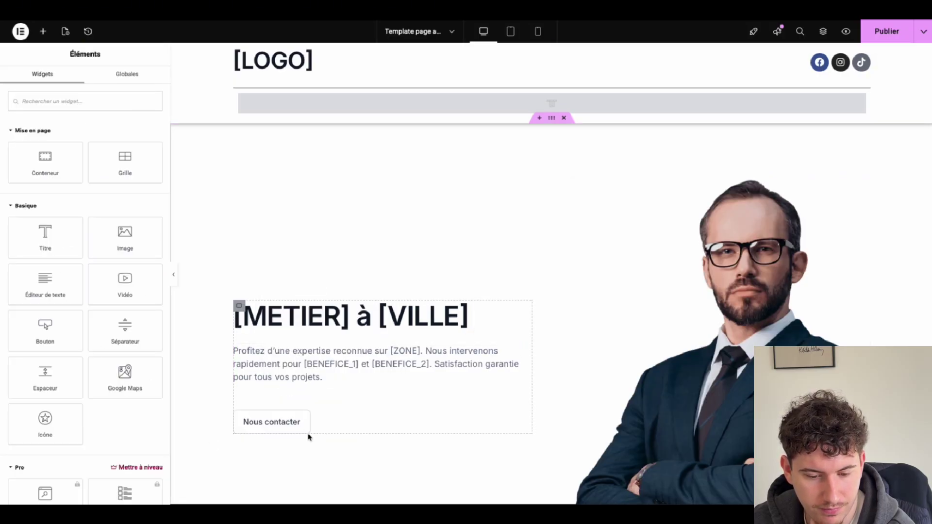
right_click(287, 422)
left_click(305, 493)
- Add a new button widget to the hero's text container and place it below the paragraph using the page structure
left_click_drag(31, 331, 267, 384)
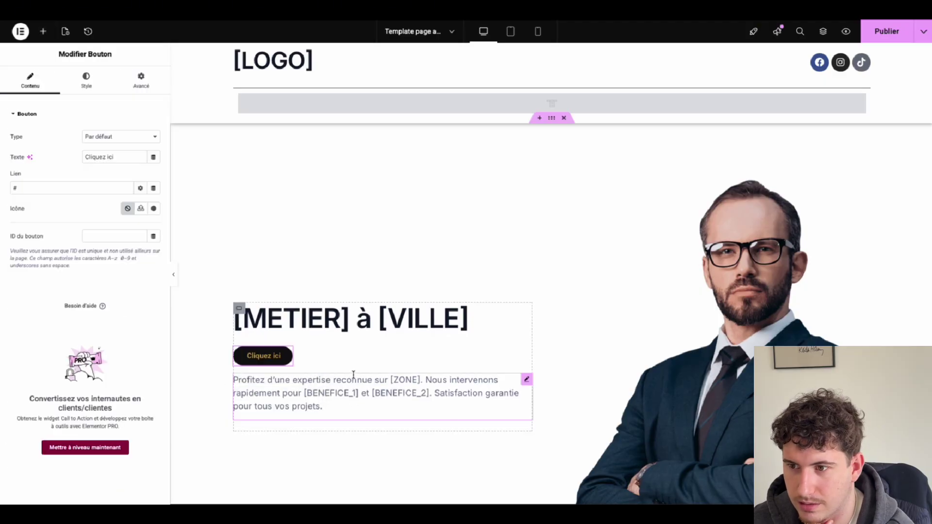
left_click(822, 31)
left_click_drag(818, 170, 825, 152)
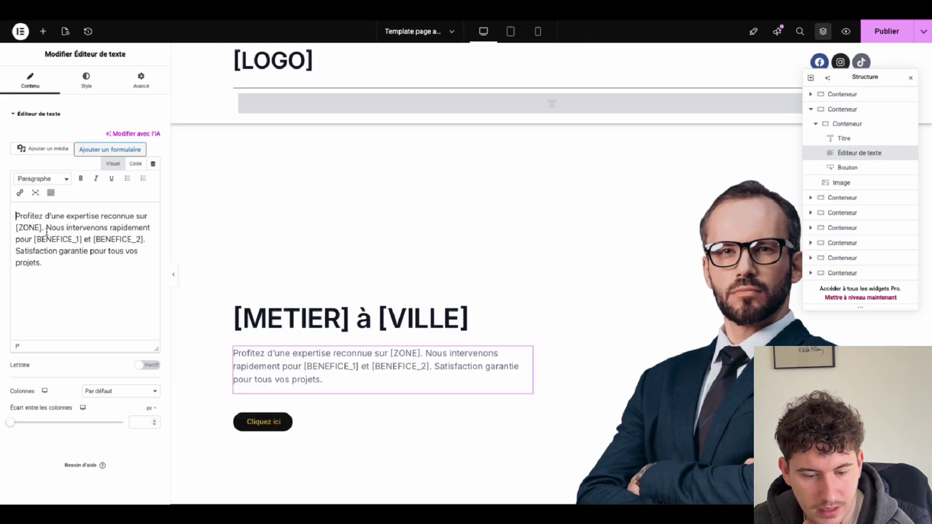
- Set the new hero button's text to "Prendre rendez-vous"
left_click(283, 421)
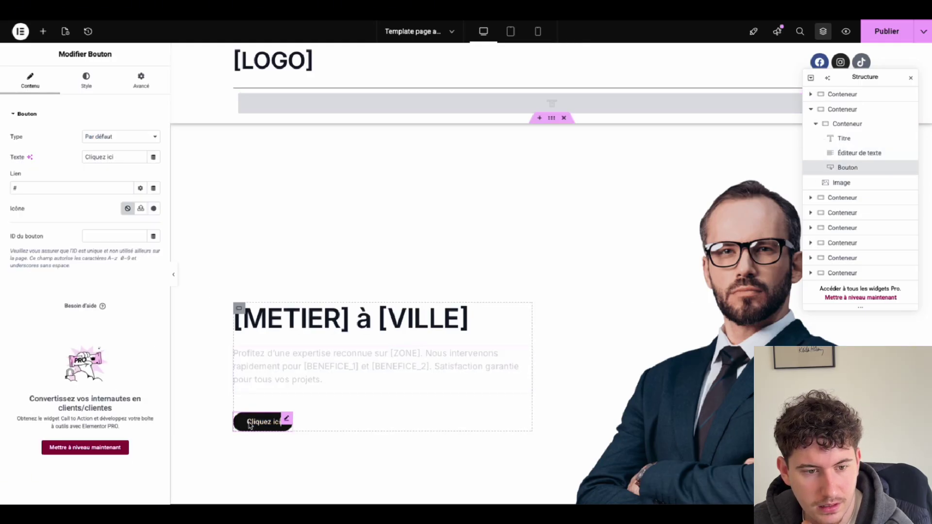
triple_click(96, 157)
type("Prend")
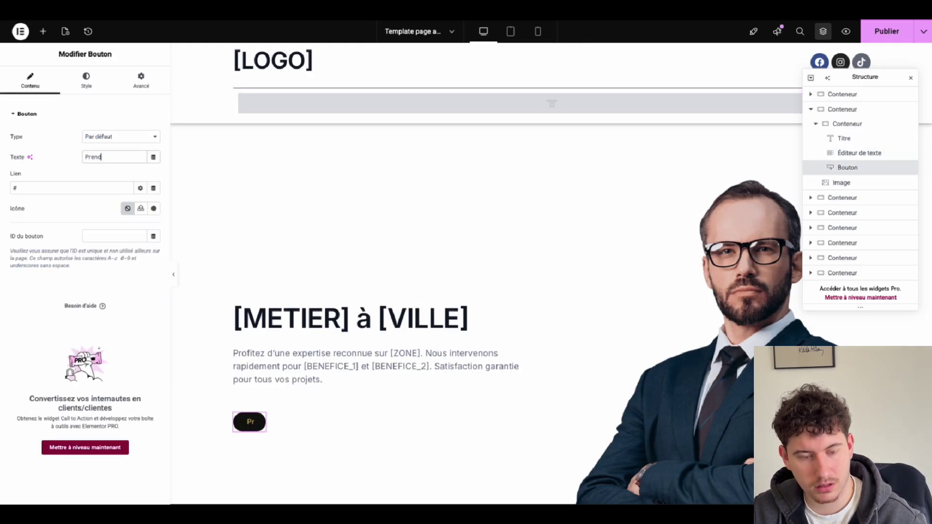
type("re rendez-vous")
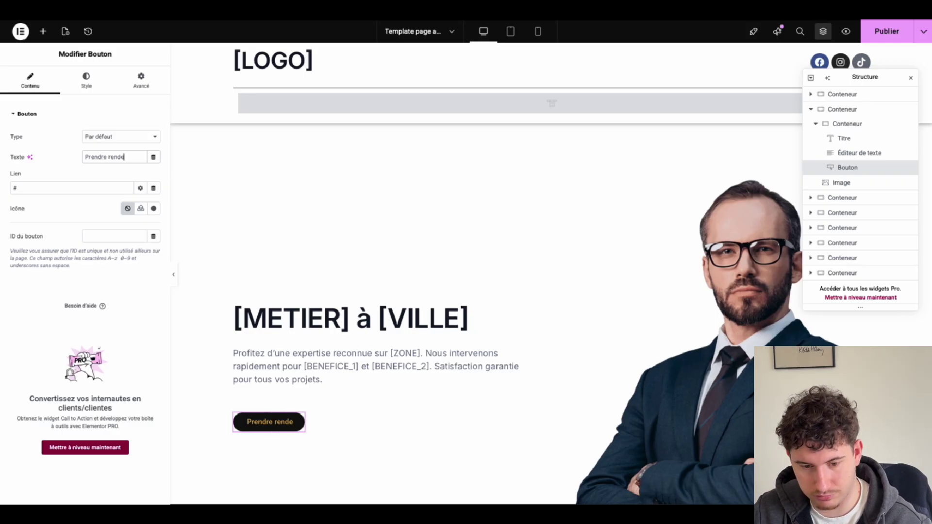
- Style the "Prendre rendez-vous" button with the global Principal colour as background and Secondaire as text colour
left_click(86, 78)
left_click(140, 218)
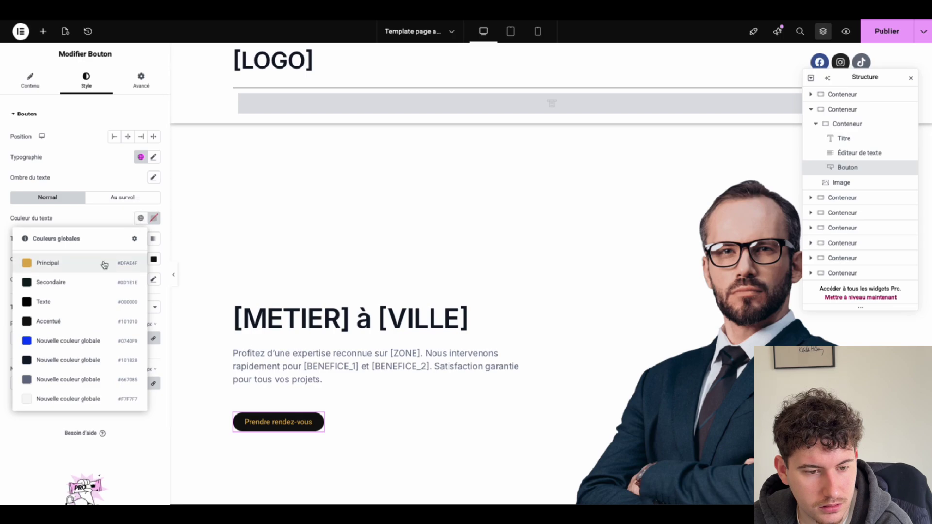
left_click(115, 215)
left_click(141, 258)
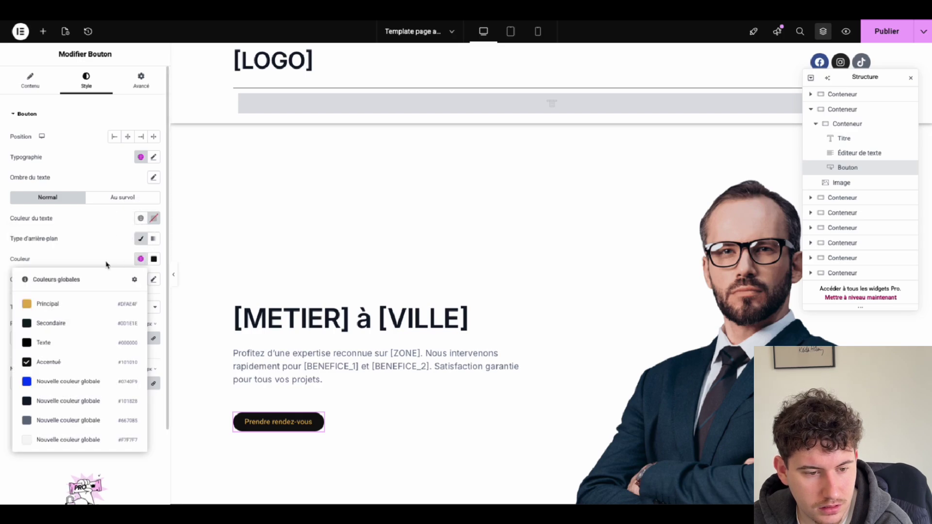
left_click(66, 309)
left_click(141, 223)
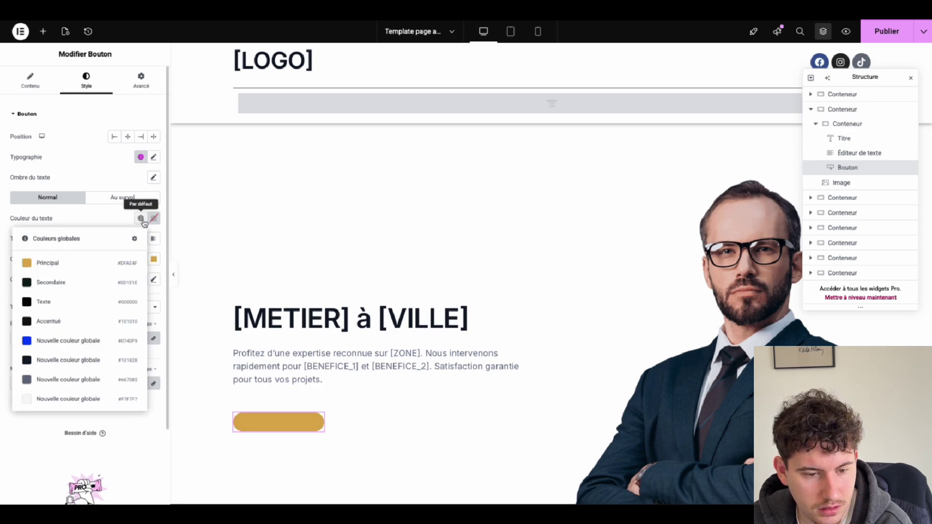
left_click(80, 287)
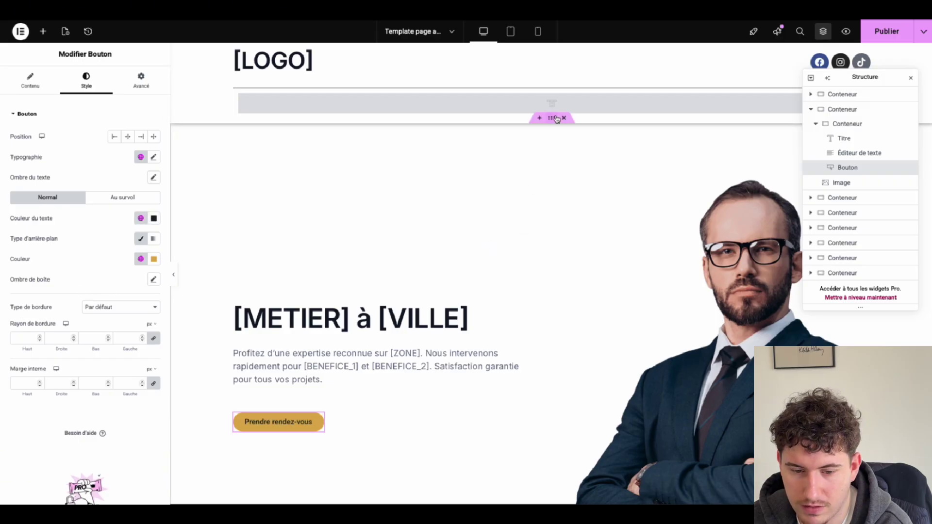
- Set the hero title's text colour to the off-white global colour #F7F7F7
left_click(552, 119)
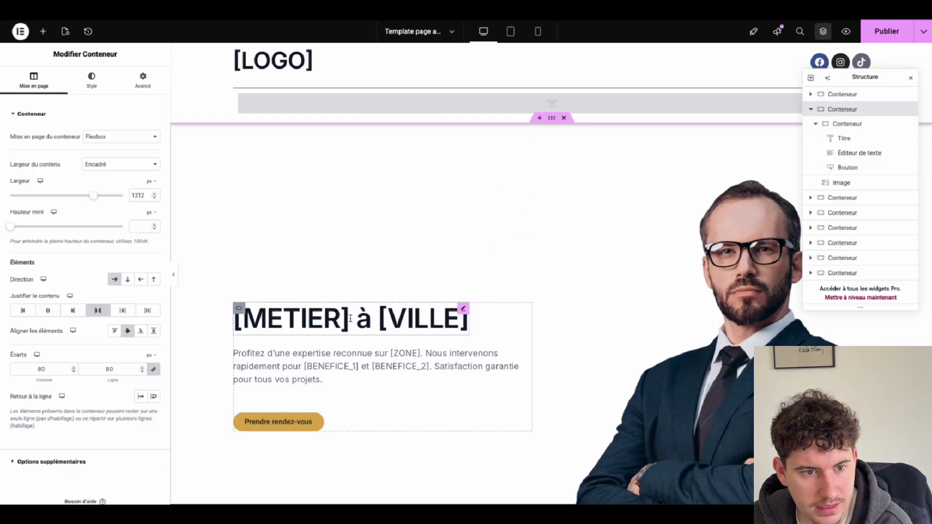
left_click(252, 315)
left_click(86, 80)
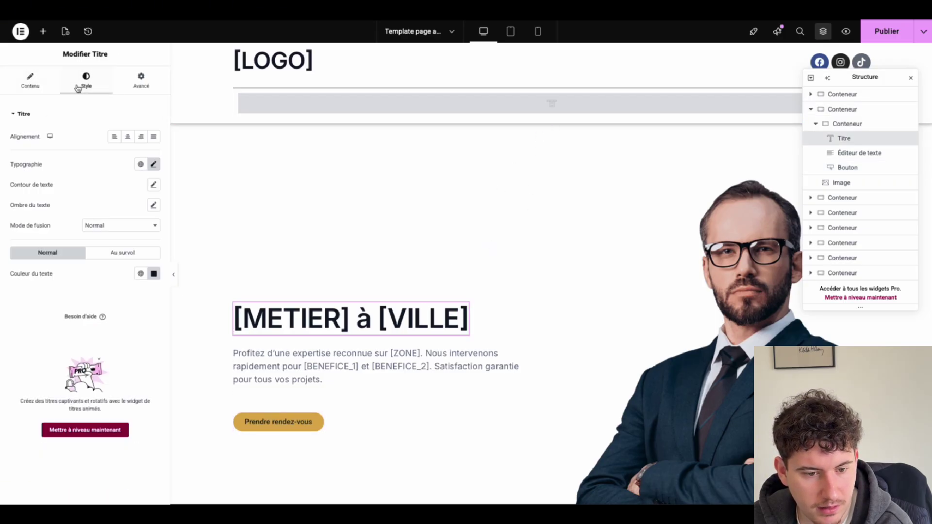
left_click(140, 273)
left_click(68, 454)
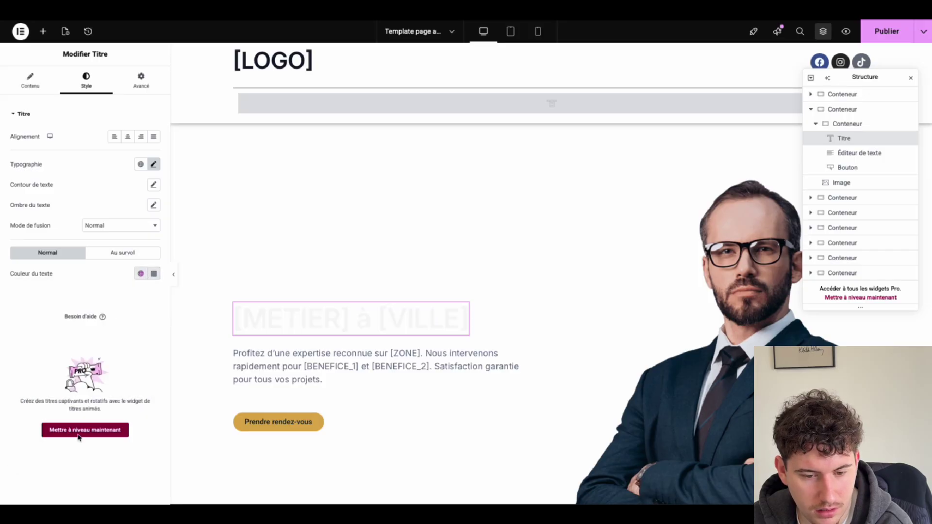
- Set the hero paragraph's text colour to the off-white global colour #F7F7F7
left_click(262, 361)
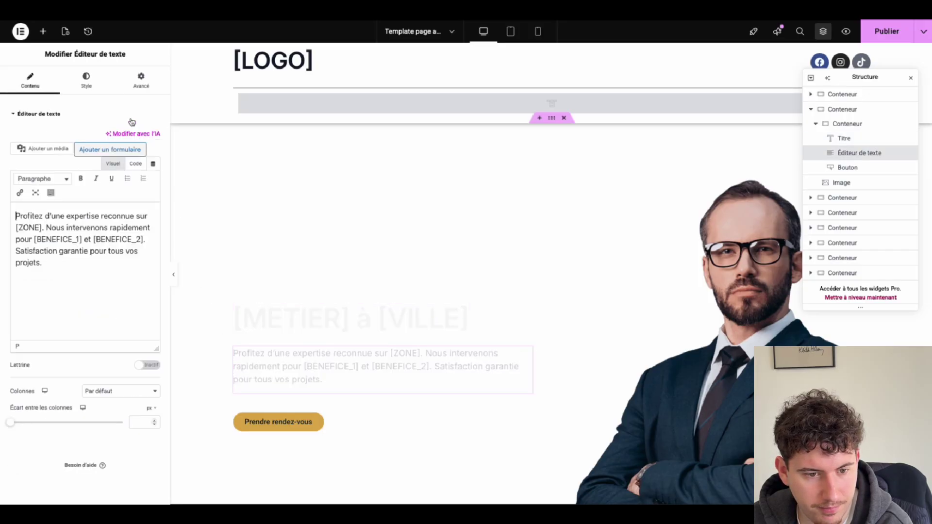
left_click(93, 87)
left_click(140, 263)
left_click(65, 444)
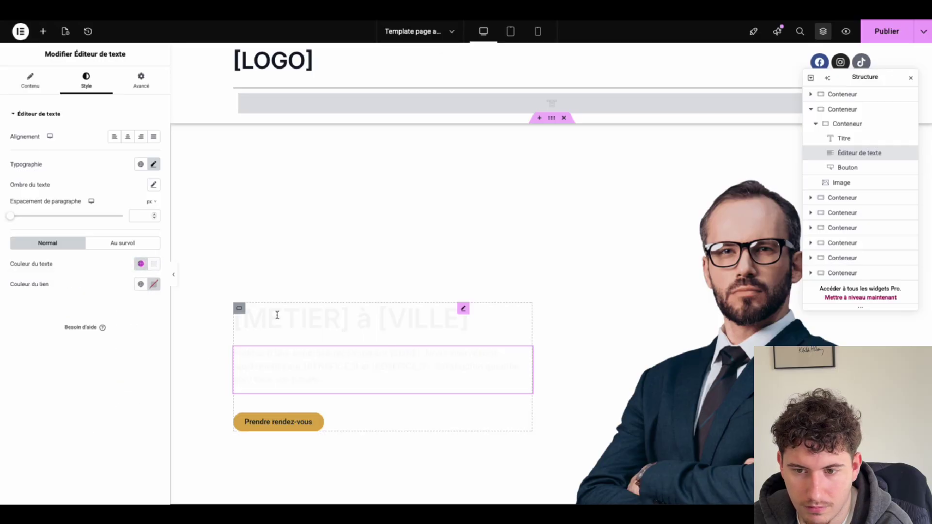
- Give the hero container a radial gradient background using the global Secondaire colour for both stops, second stop at 50%, positioned "En bas à droite"
left_click(551, 120)
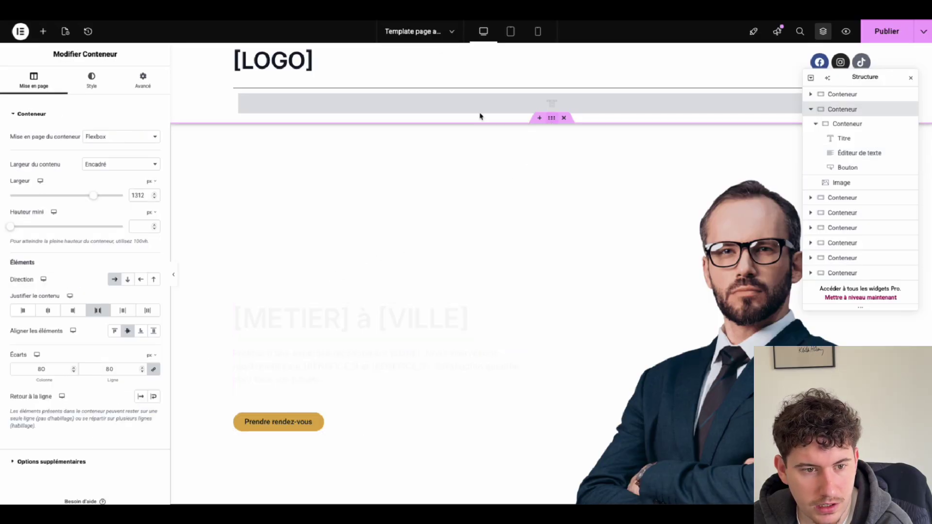
left_click(92, 80)
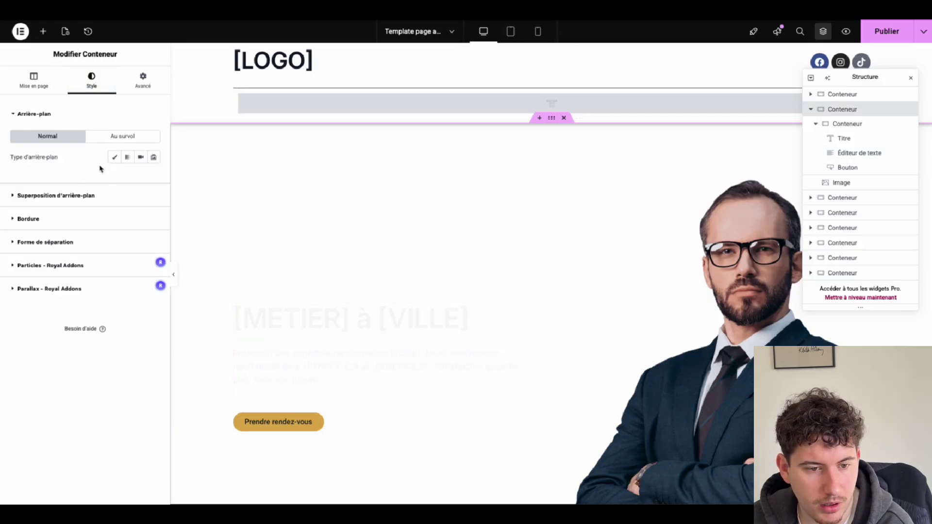
left_click(115, 158)
left_click(127, 156)
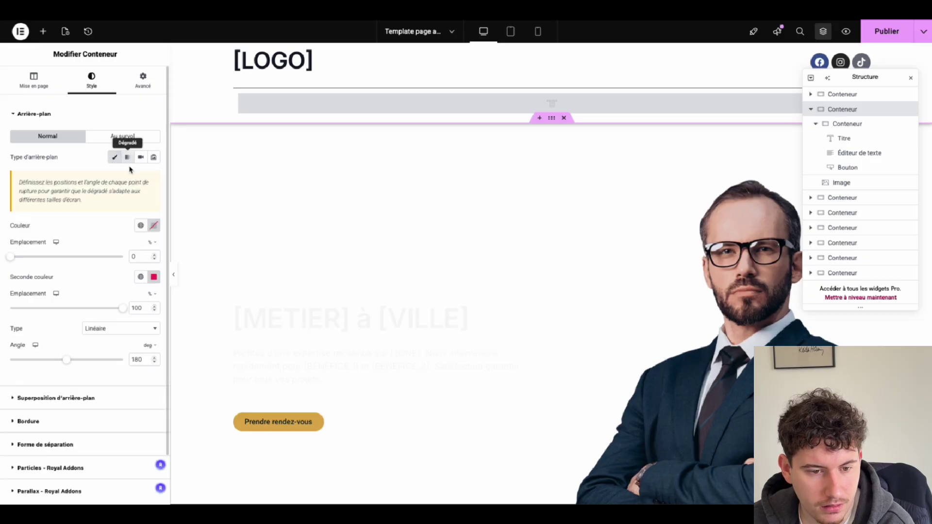
left_click(140, 225)
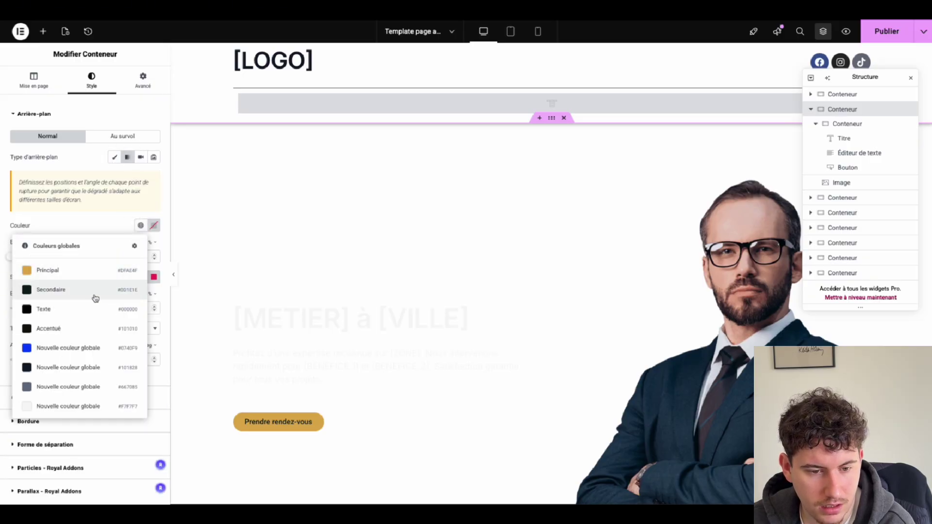
left_click(93, 296)
left_click(140, 276)
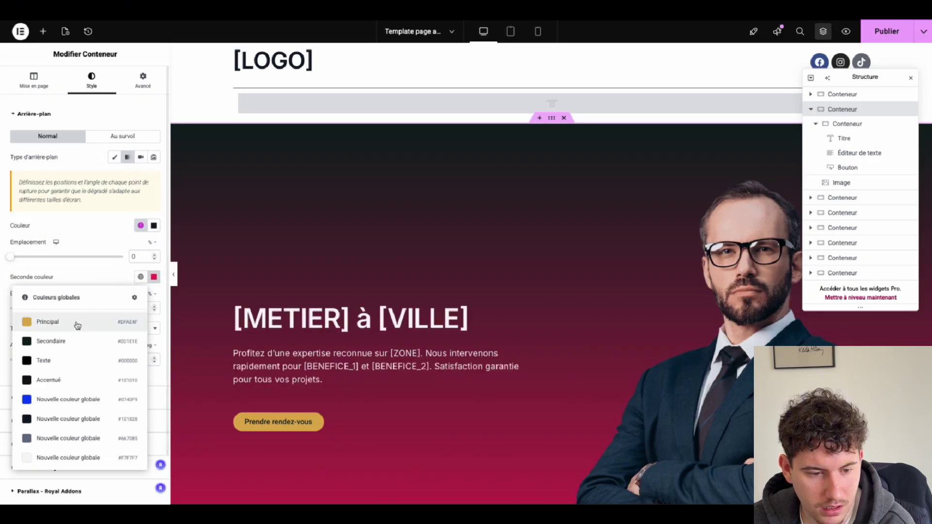
left_click(60, 345)
scroll(452, 359, "down", 3)
scroll(451, 358, "up", 2)
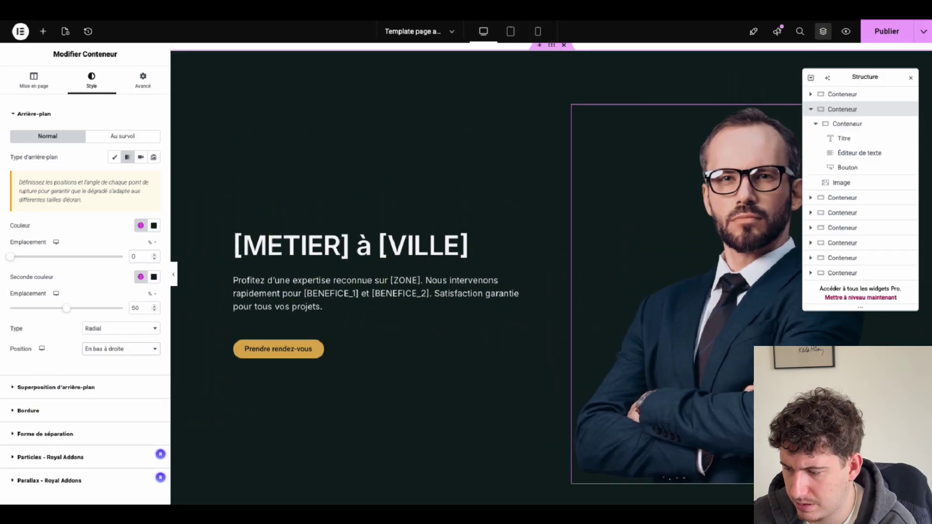
- Close the page structure, clear all of the hero container's inner padding and switch its unit to px
left_click(911, 77)
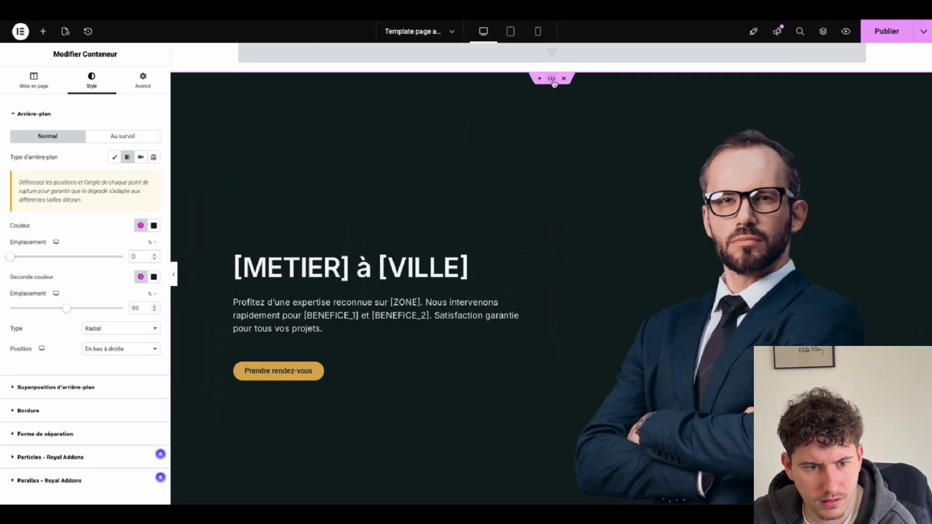
left_click(33, 80)
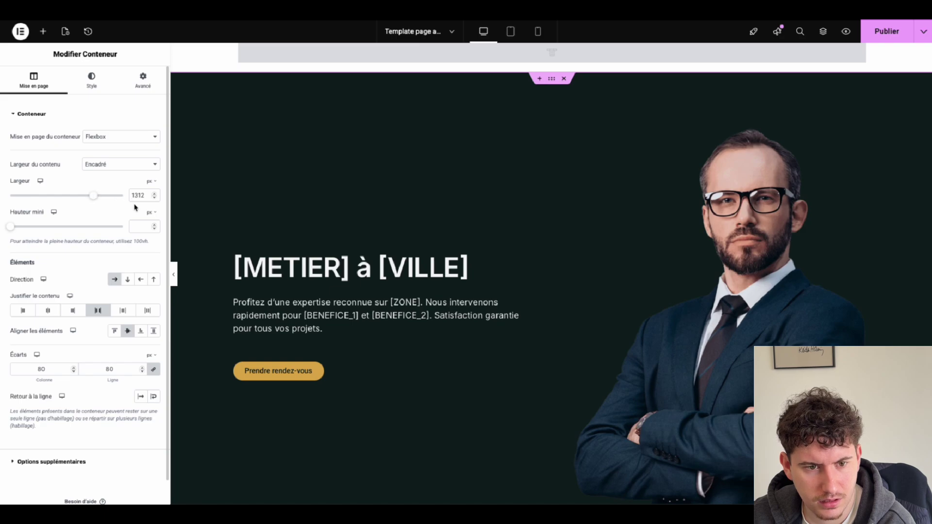
left_click(143, 80)
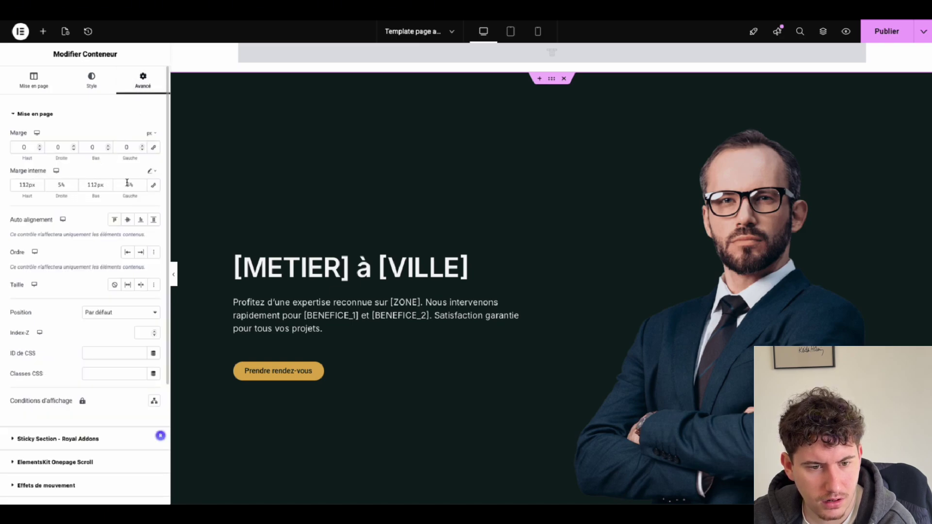
left_click(153, 185)
left_click(143, 186)
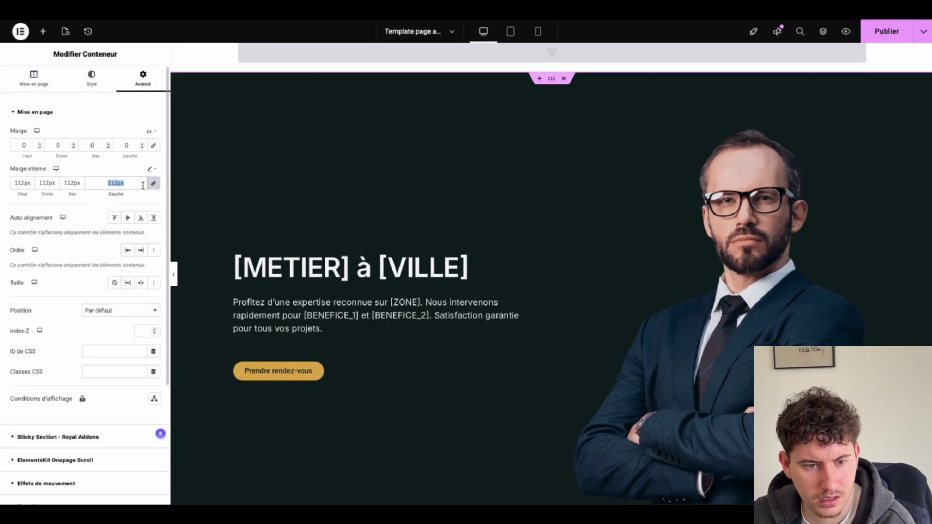
key("BackSpace")
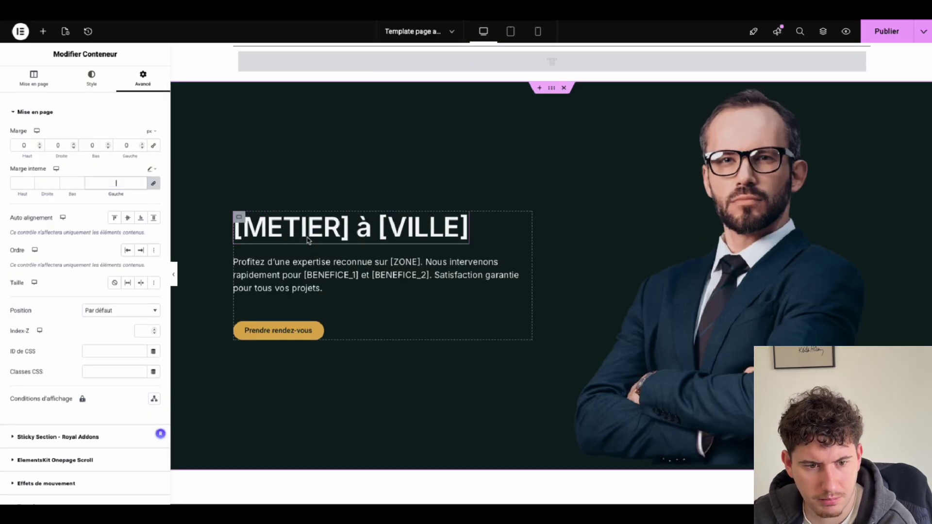
left_click(154, 170)
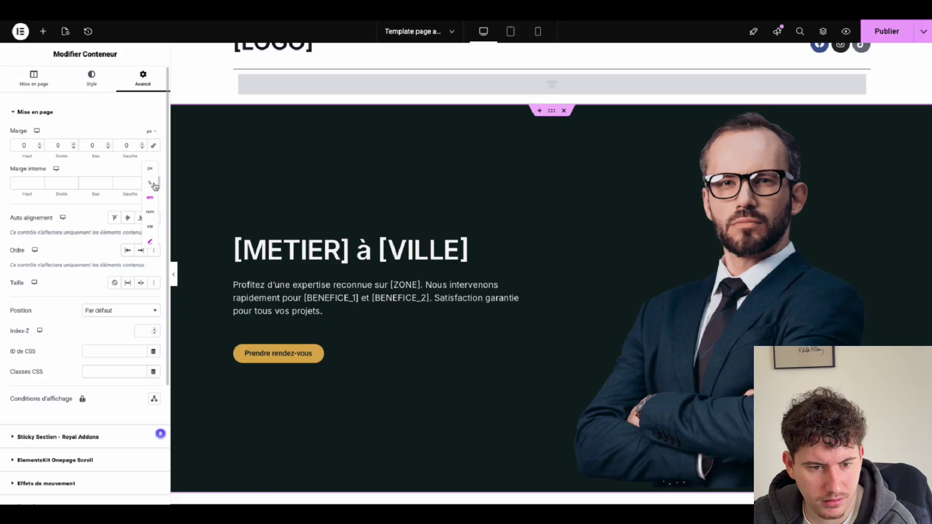
left_click(152, 170)
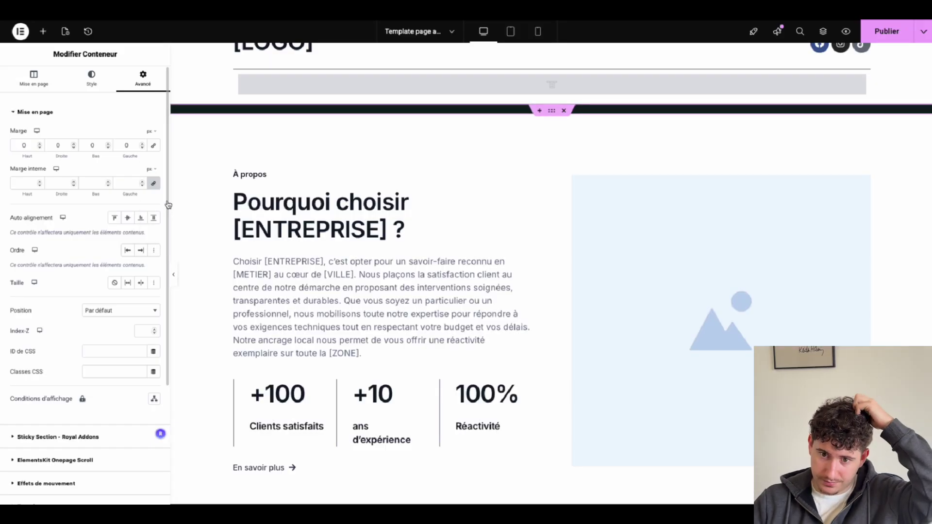
- Unlink the hero container's inner padding values and set only the top padding to 50 px
scroll(411, 316, "up", 2)
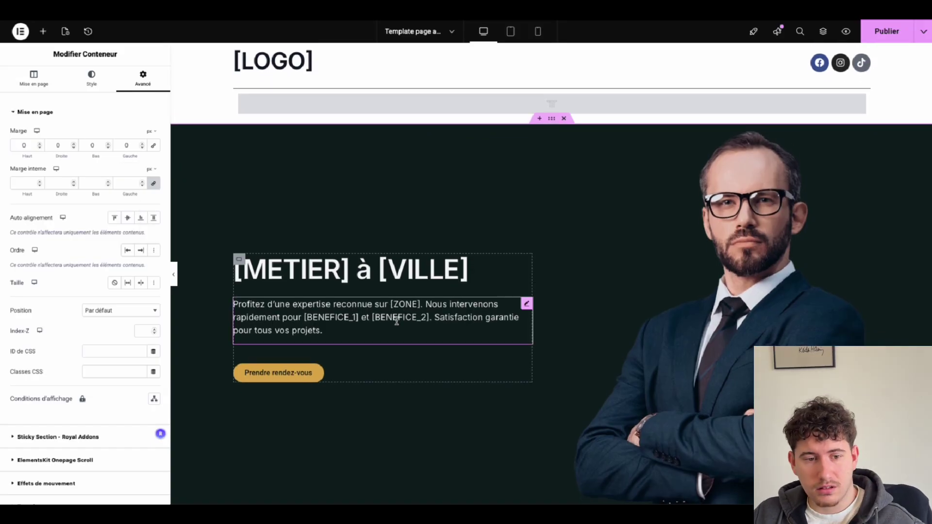
scroll(395, 321, "down", 1)
left_click(153, 186)
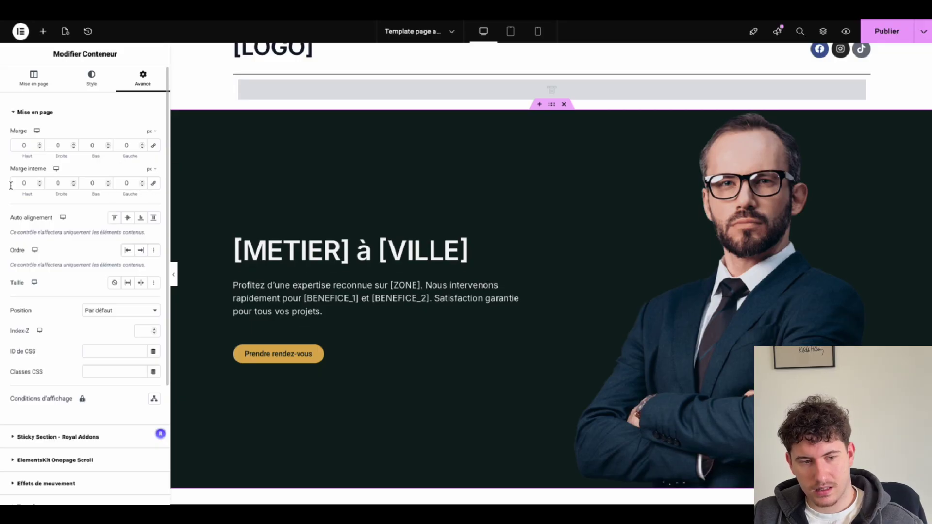
type("5")
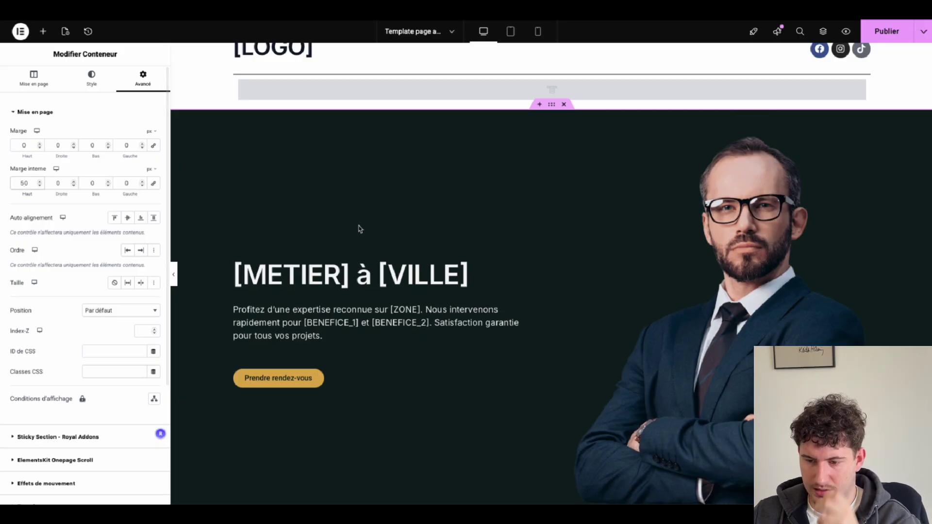
scroll(414, 245, "down", 3)
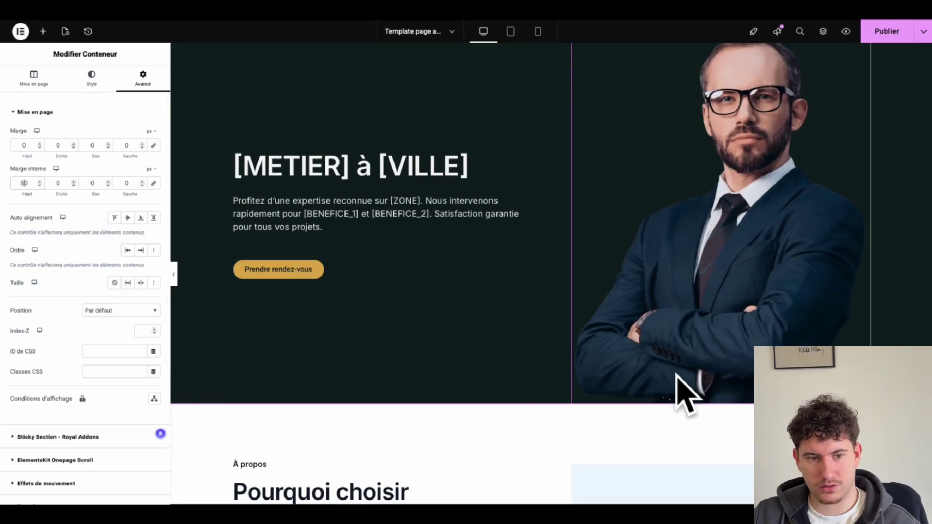
scroll(658, 380, "up", 3)
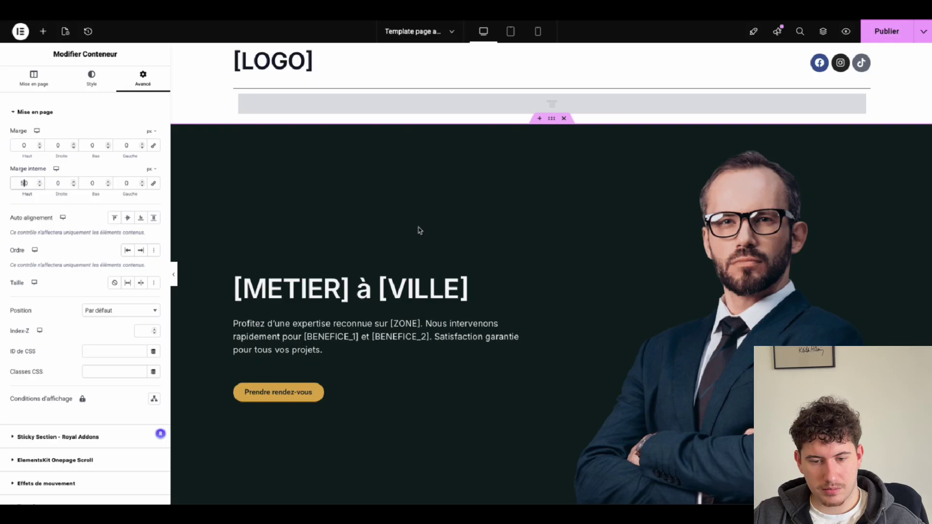
- Change the hero title's text to "Avocats au Barreau de Bordeaux"
left_click(380, 281)
left_click(35, 91)
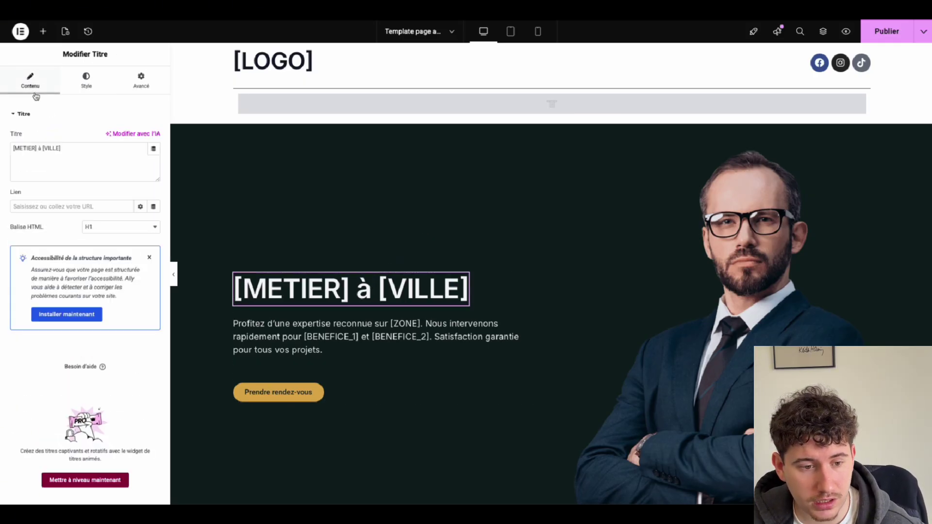
left_click(70, 163)
key("ctrl+a")
type("Avocats au Barreau de Bordeaux")
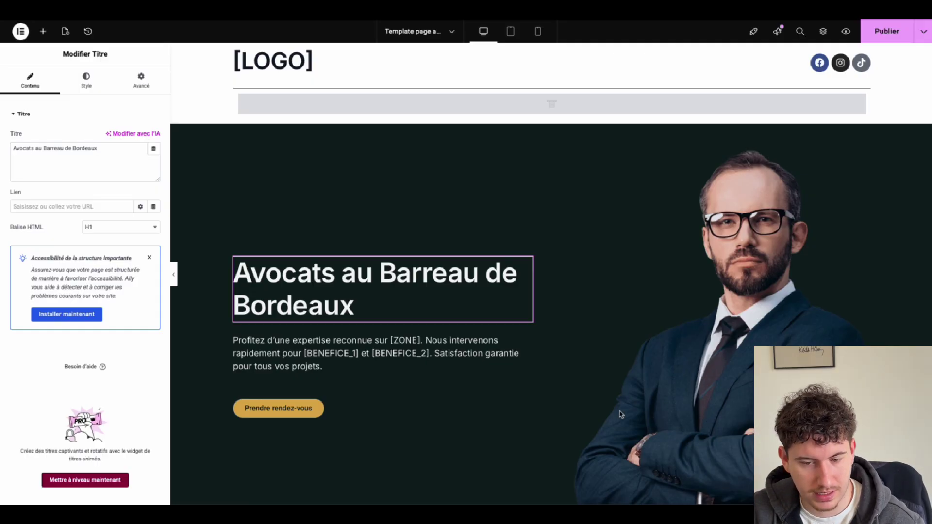
- Replace the hero paragraph with "Des avocats expérimentés et à votre écoute, offrant une représentation juridique de premier ordre à Bordeaux et dans toute la Gironde."
left_click(396, 354)
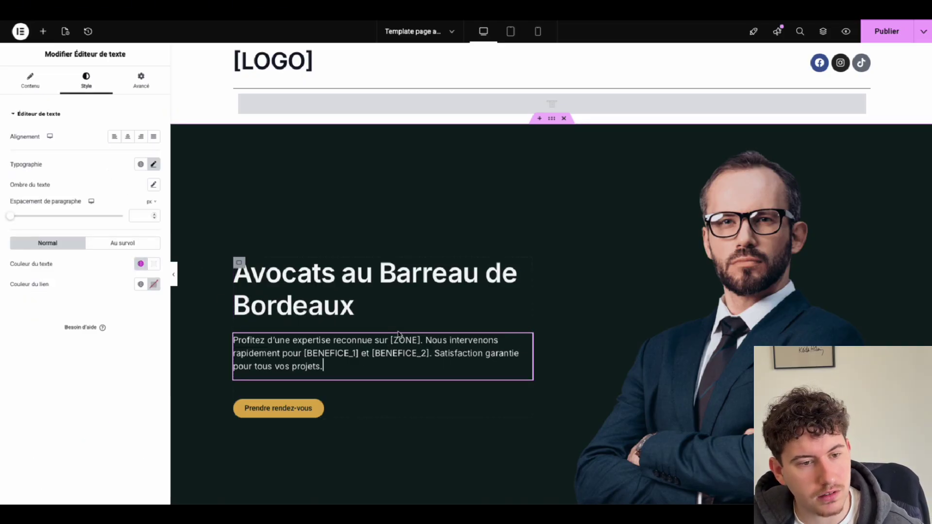
left_click(30, 80)
triple_click(33, 228)
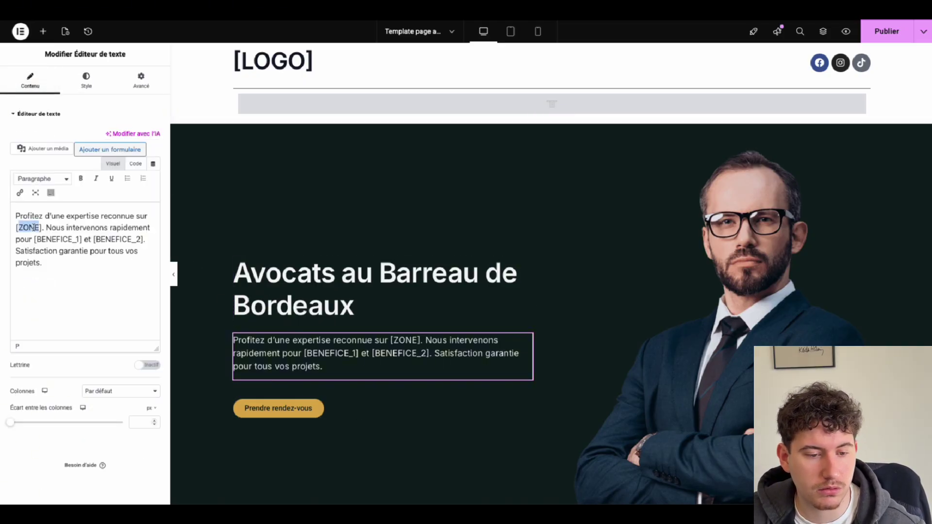
type("Des avocats expérimentés et à votre écoute, offrant une représentation juridique de premier ordre à Bordeaux et dans toute la Gironde.")
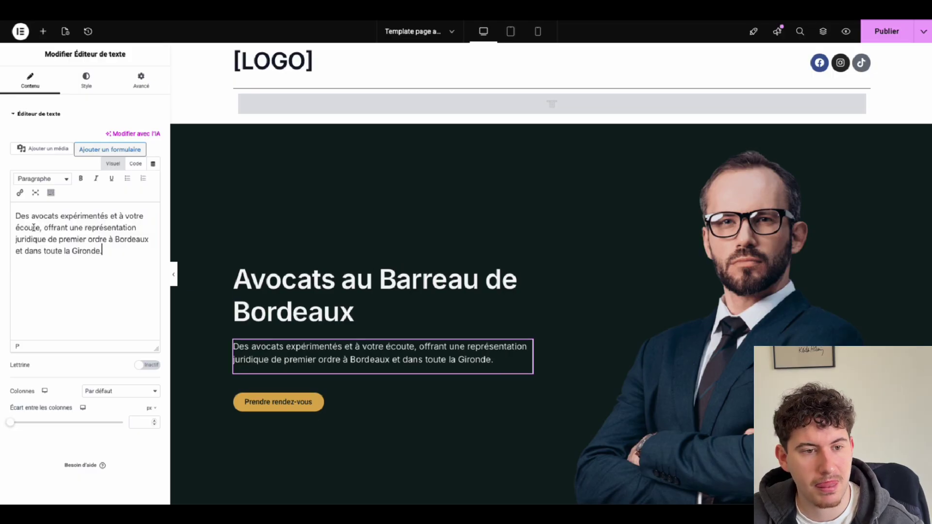
- Add a gold H2 title reading "Dédiés à la protection de vos droits et de vos intérêts." between the hero title and paragraph
left_click(43, 31)
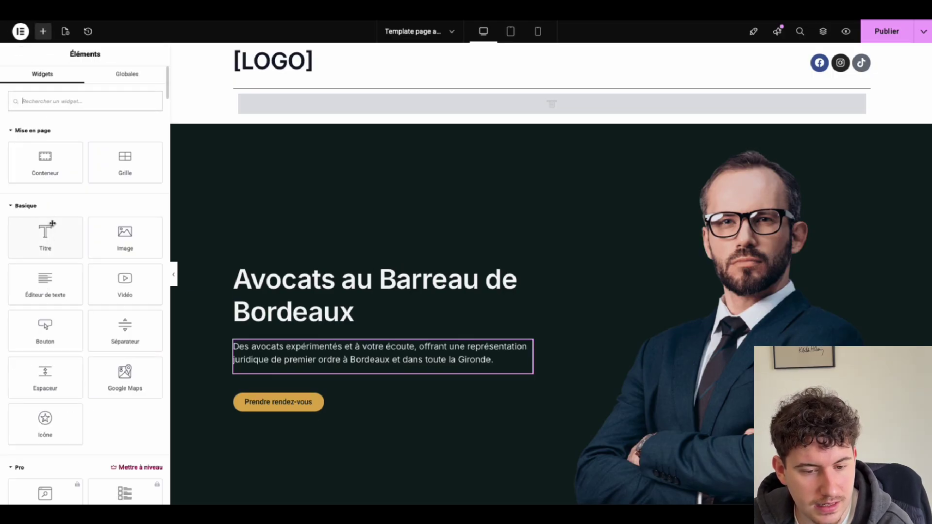
left_click_drag(50, 249, 89, 315)
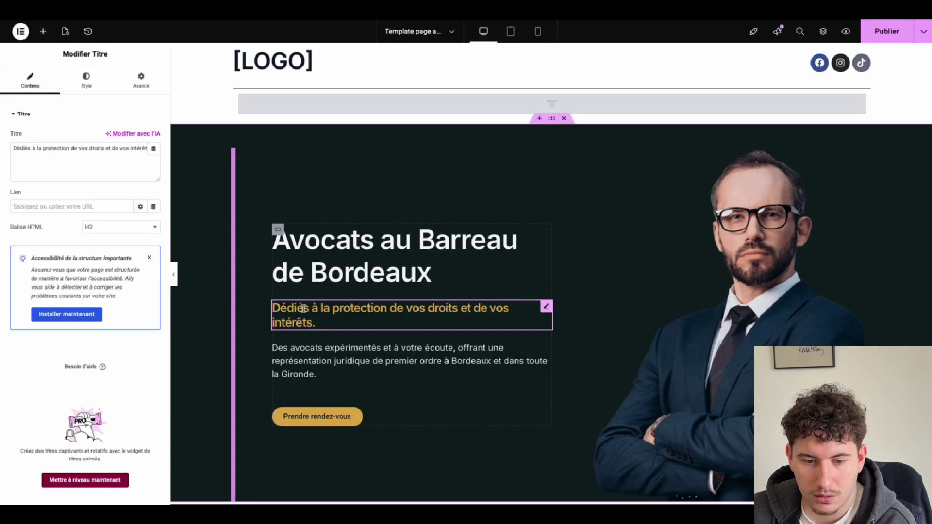
- Duplicate the "Prendre rendez-vous" button in the hero and set the copy's text to "Découvrir nos expertises"
scroll(302, 308, "down", 3)
right_click(311, 307)
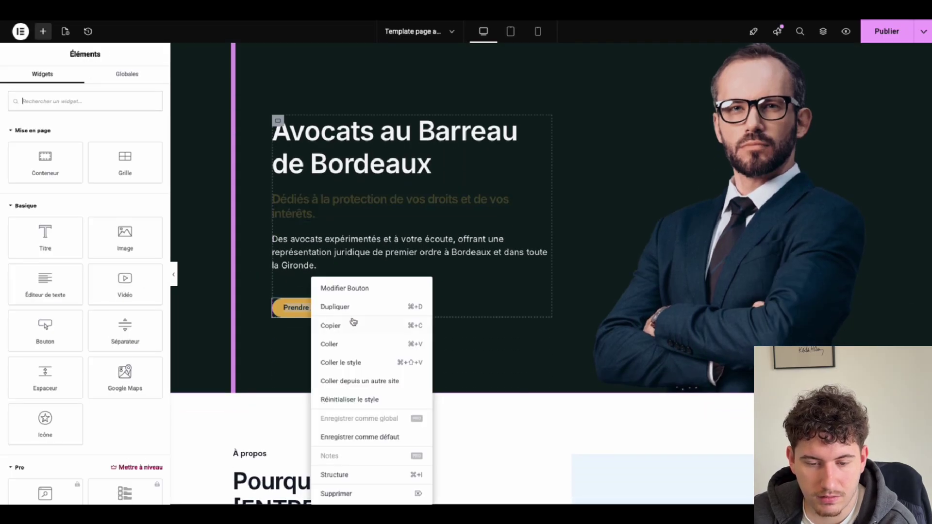
left_click(338, 307)
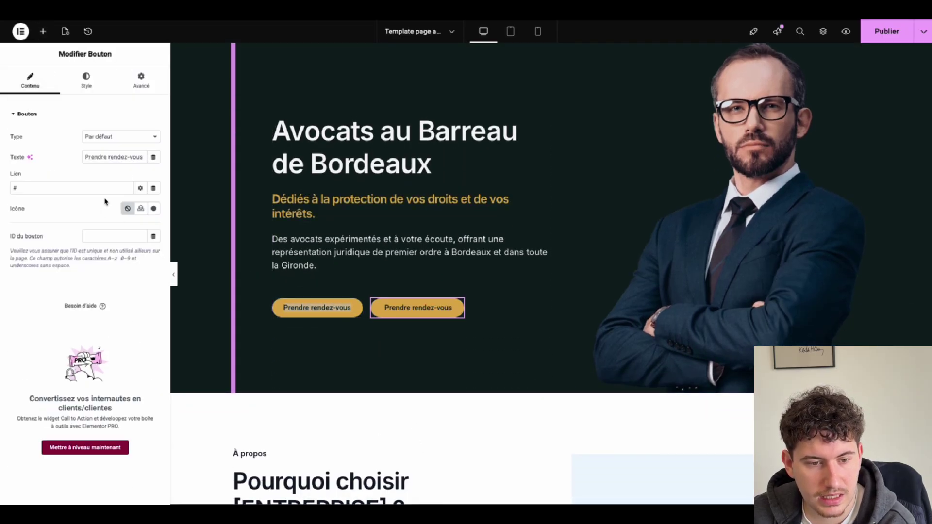
triple_click(121, 158)
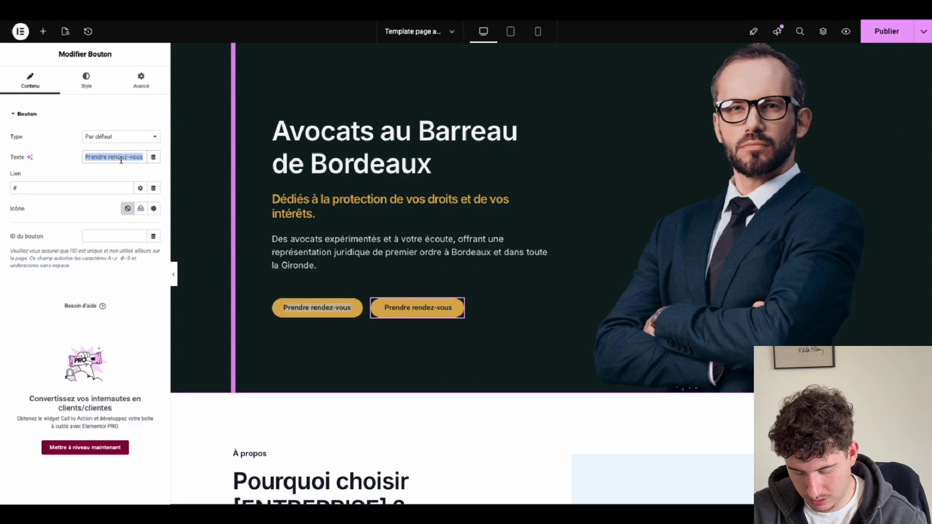
type("Décou")
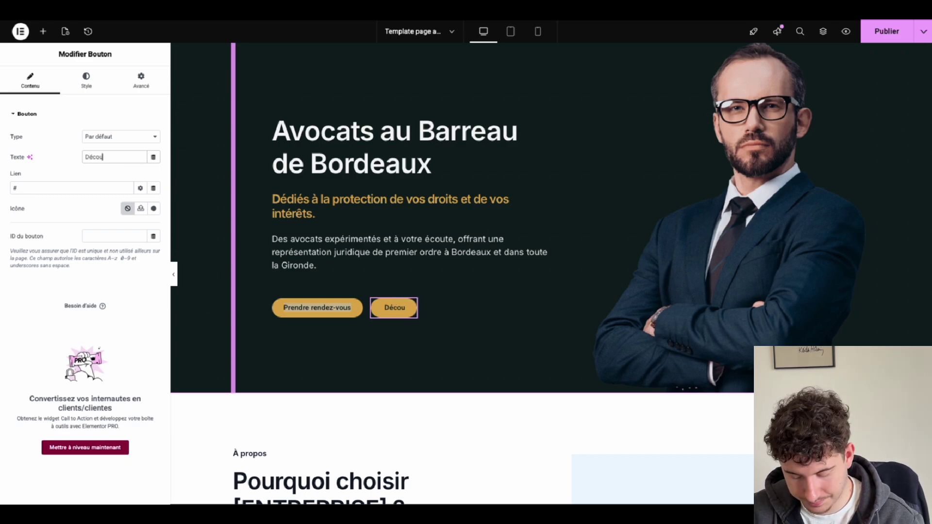
type("vrir nos expertises")
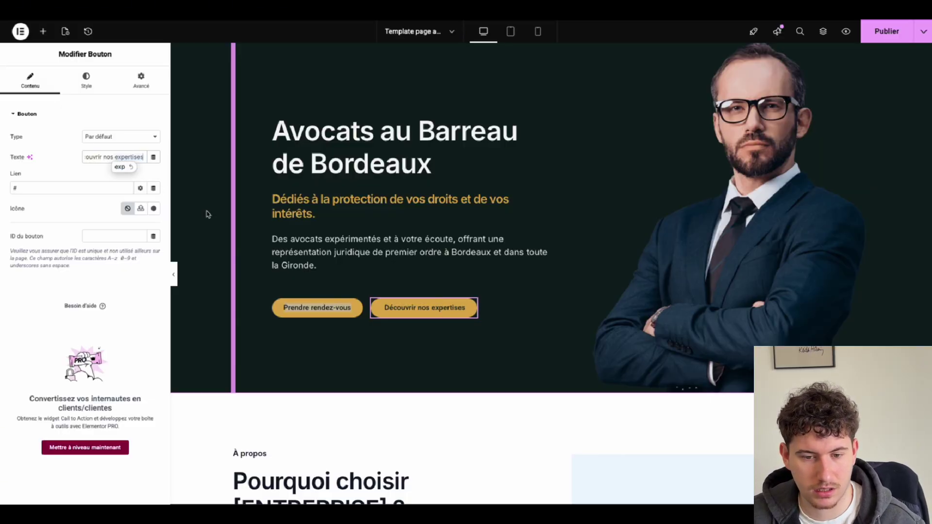
- Give the "Découvrir nos expertises" button the global Principal gold as text colour and a fully transparent background
left_click(84, 86)
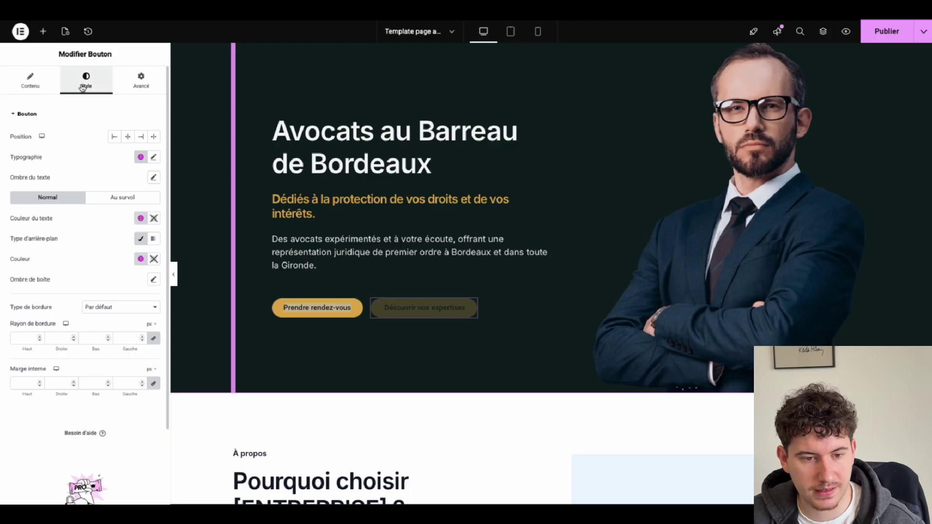
left_click(153, 218)
left_click(141, 218)
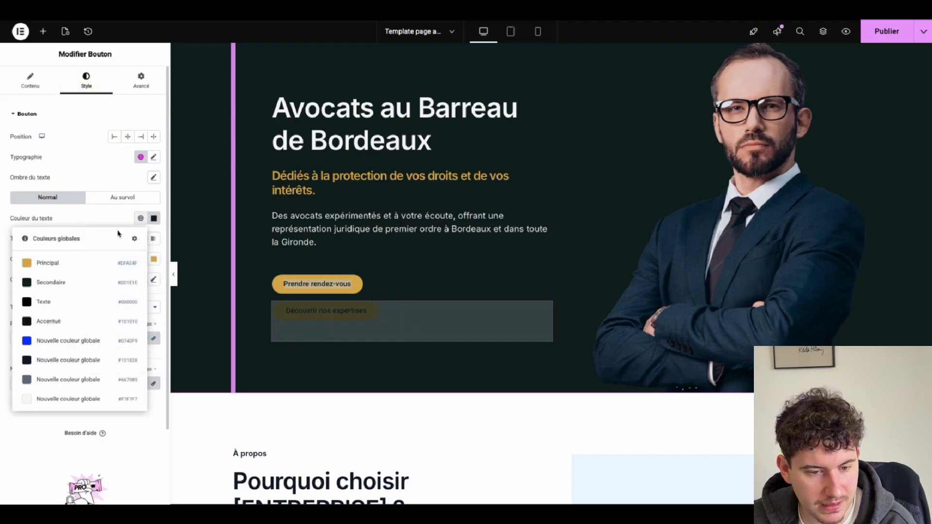
left_click(96, 262)
left_click(153, 259)
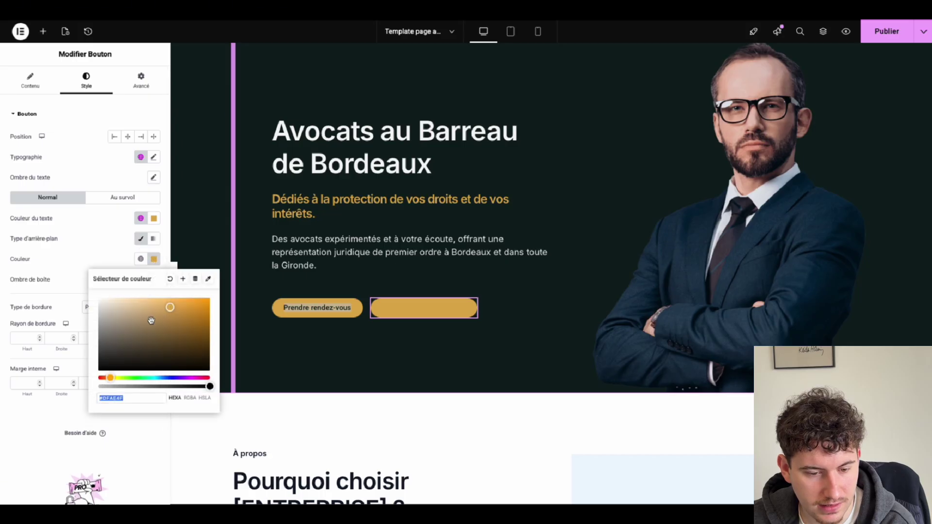
left_click_drag(180, 386, 2, 377)
left_click(80, 262)
- Add a solid 1 px border on all sides of the "Découvrir nos expertises" button
left_click(92, 307)
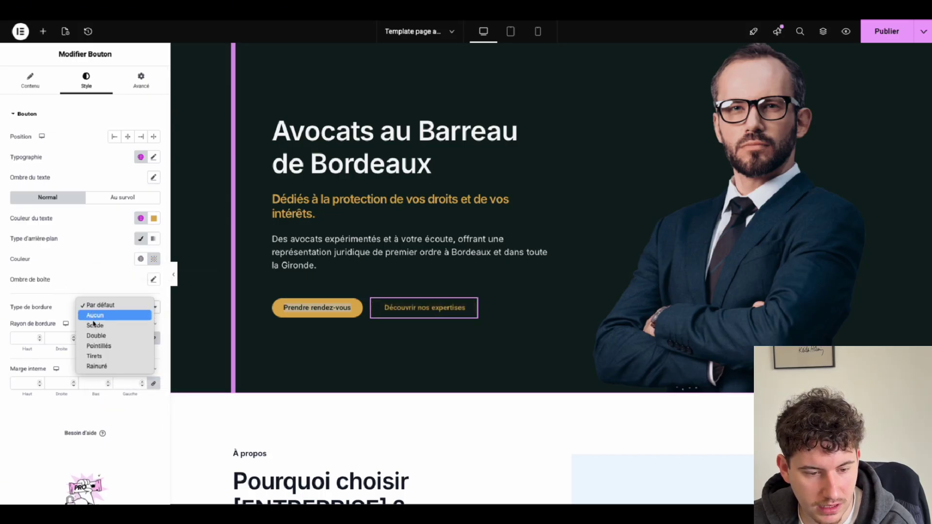
left_click(94, 326)
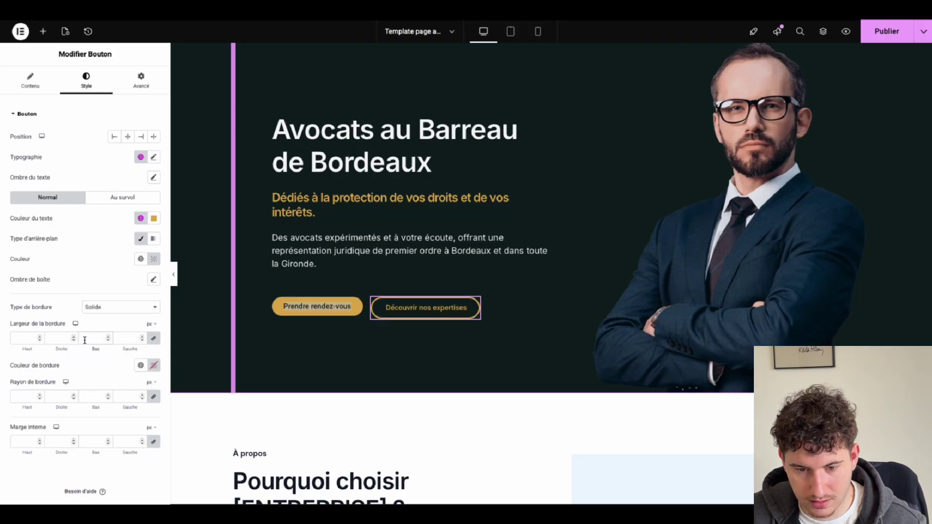
left_click(86, 340)
type("1")
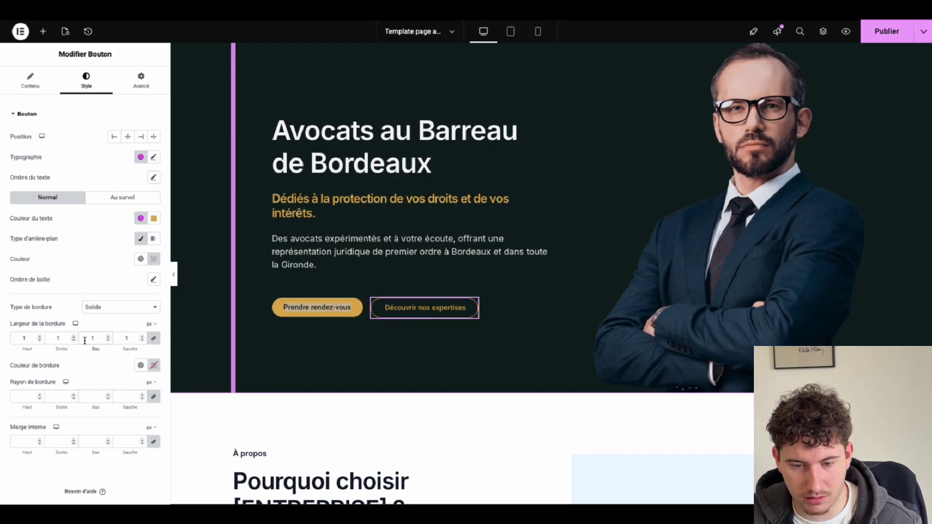
- Give the "Prendre rendez-vous" hero button a solid 1 px border in the global Principal gold
left_click(347, 306)
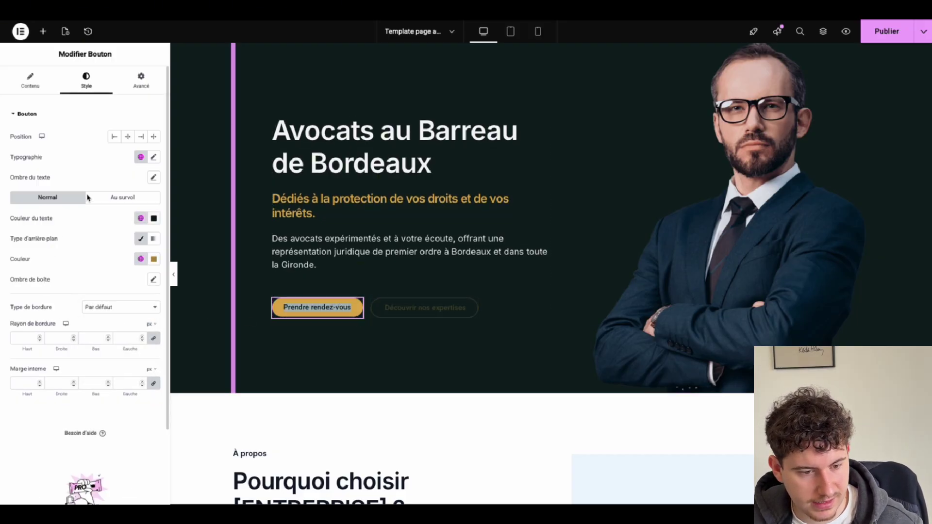
left_click(107, 308)
left_click(98, 325)
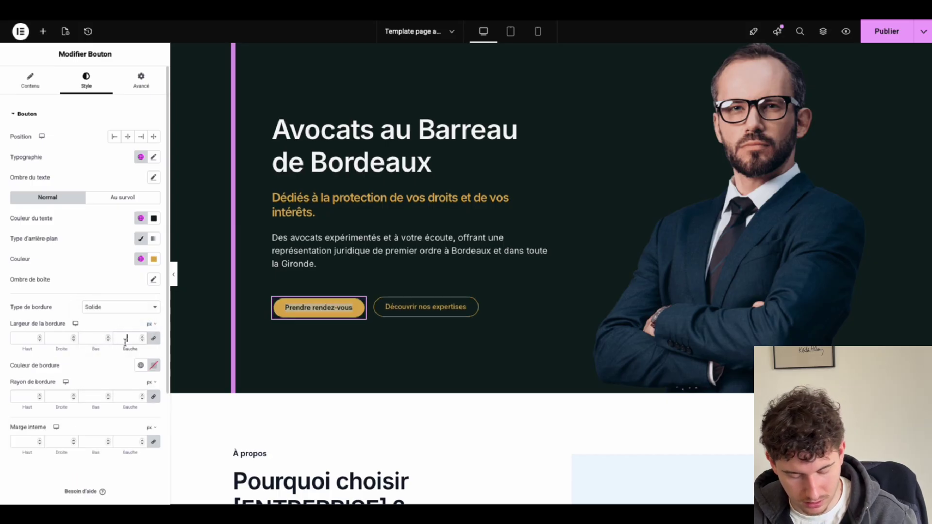
type("1")
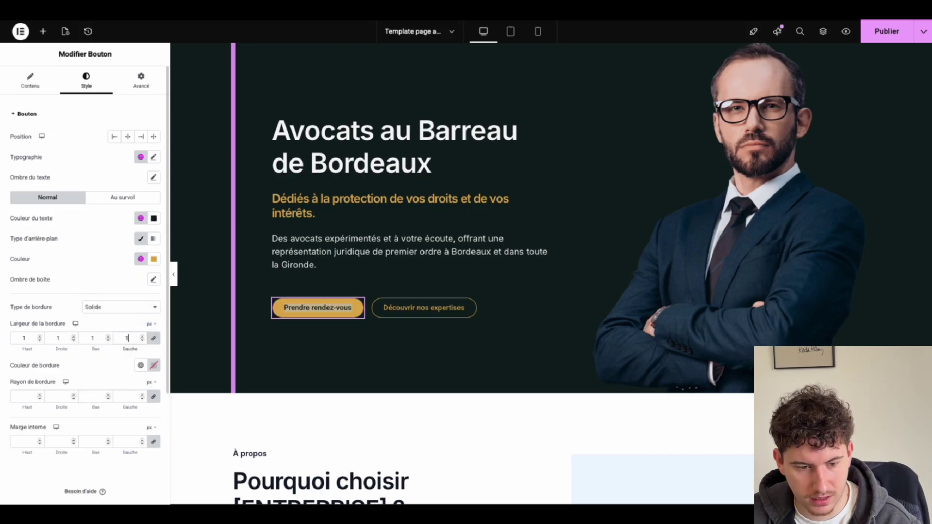
left_click(141, 365)
left_click(57, 215)
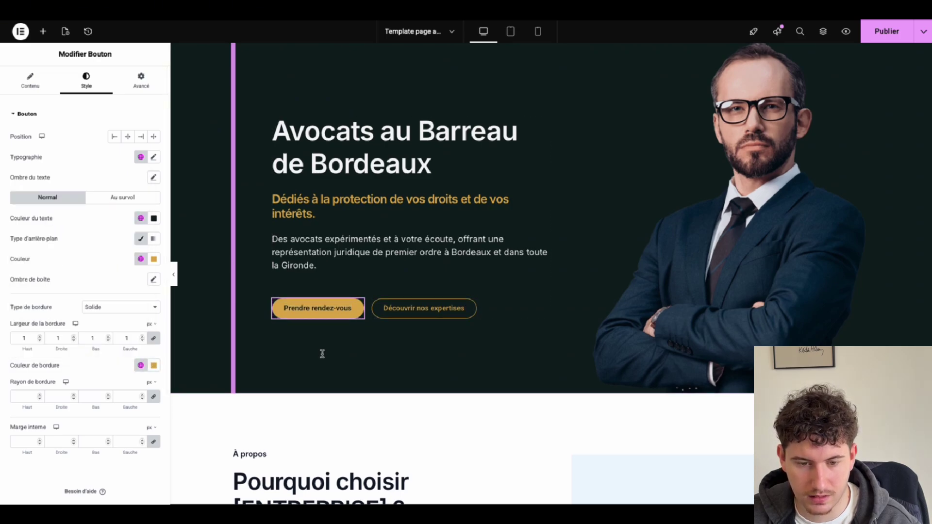
- Replace the placeholder image in the "À propos" section with the lady-justice-ULVY2VY.png picture from the media library
left_click(322, 256)
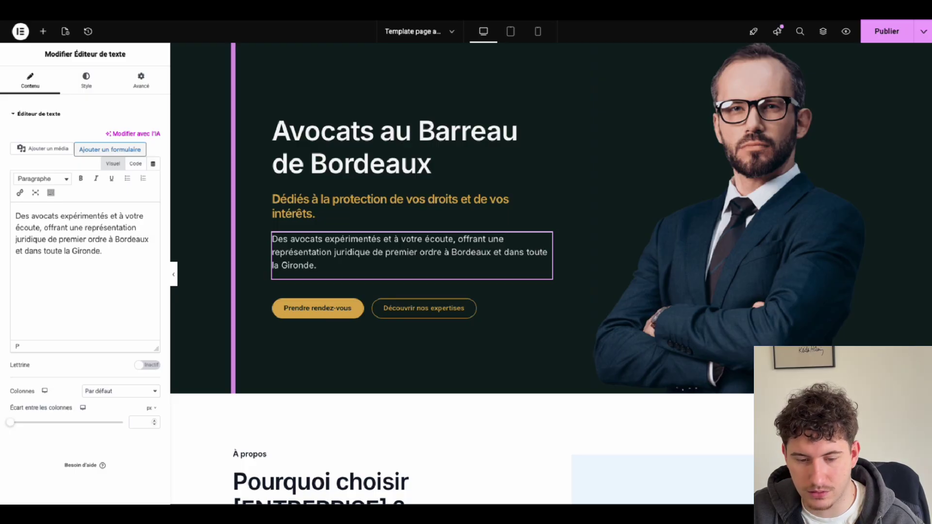
scroll(468, 260, "down", 5)
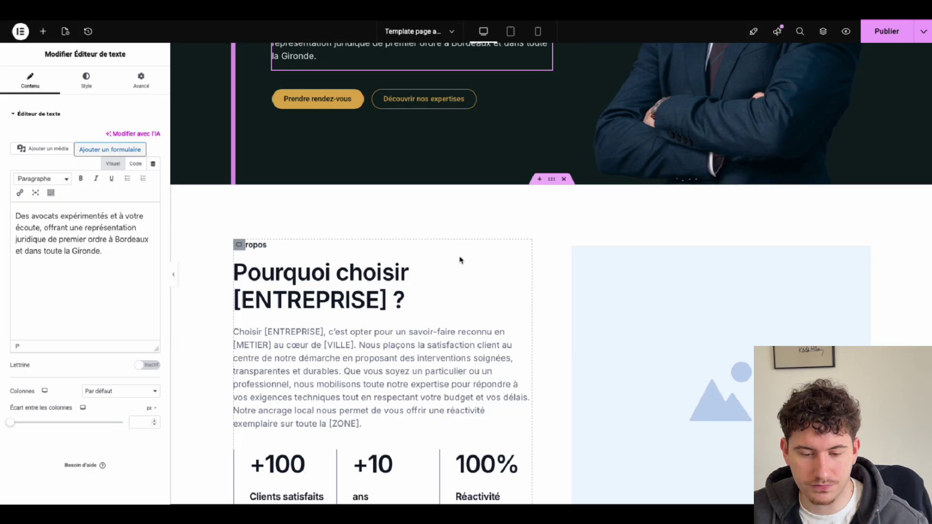
scroll(514, 229, "down", 5)
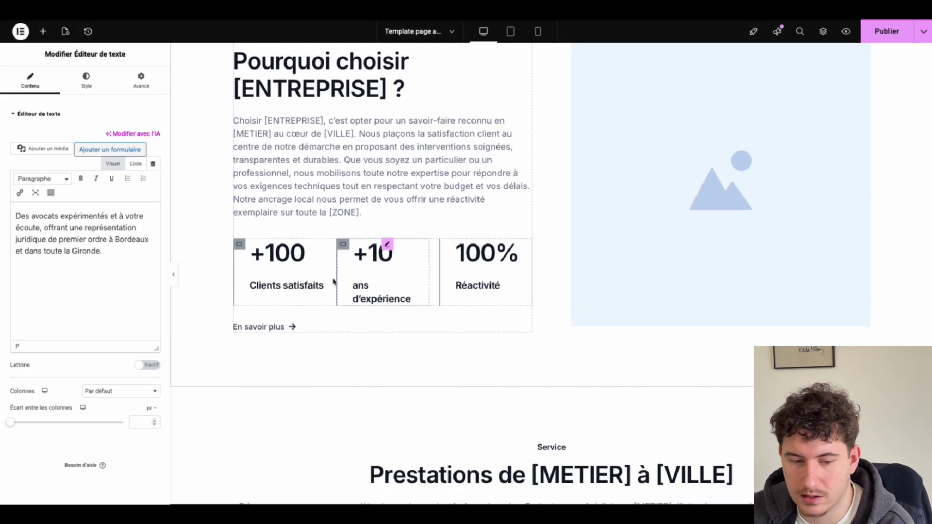
scroll(533, 291, "up", 4)
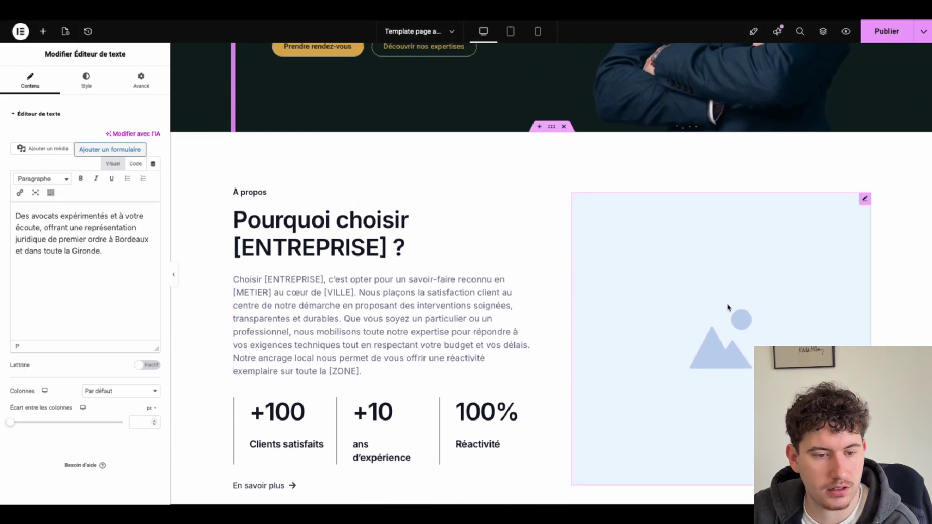
left_click(727, 308)
left_click(79, 194)
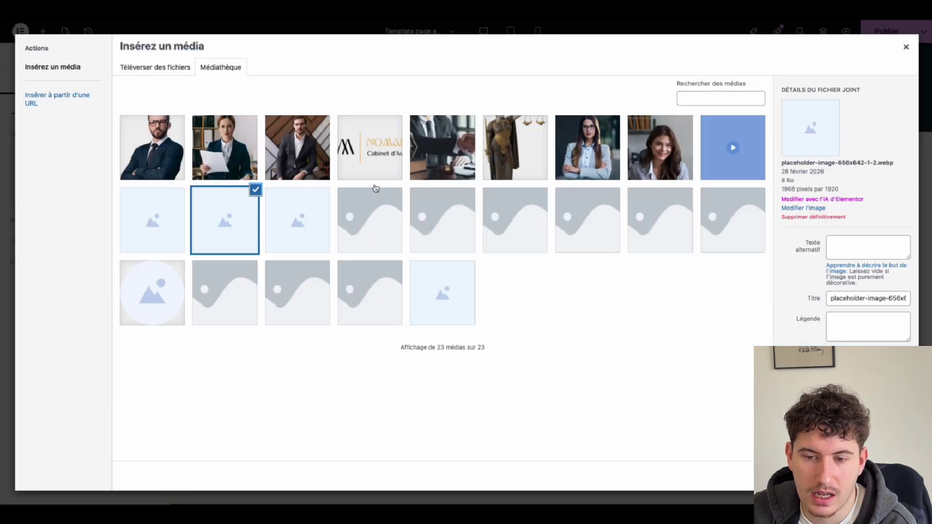
left_click(519, 170)
left_click(885, 476)
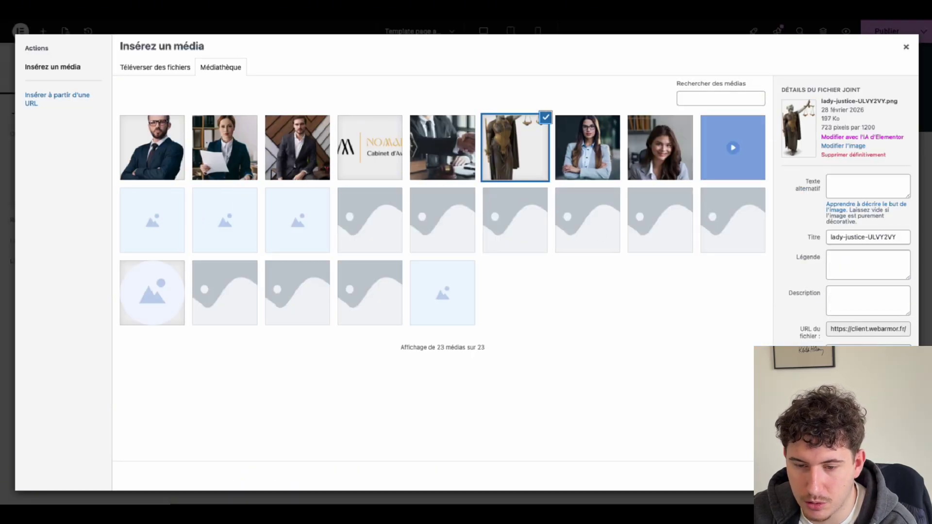
- Change the "Clients satisfaits" counter to end at 100 with an empty prefix and a % suffix
scroll(523, 340, "down", 4)
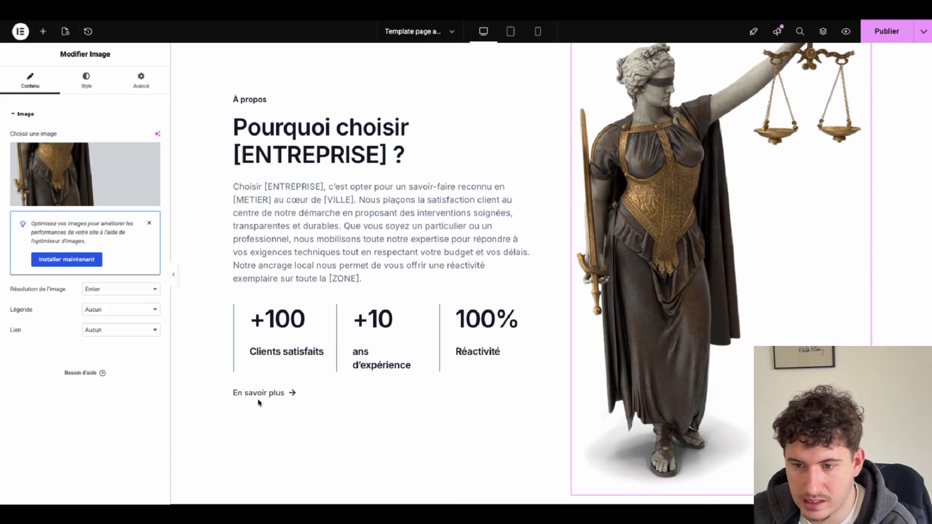
scroll(487, 179, "up", 3)
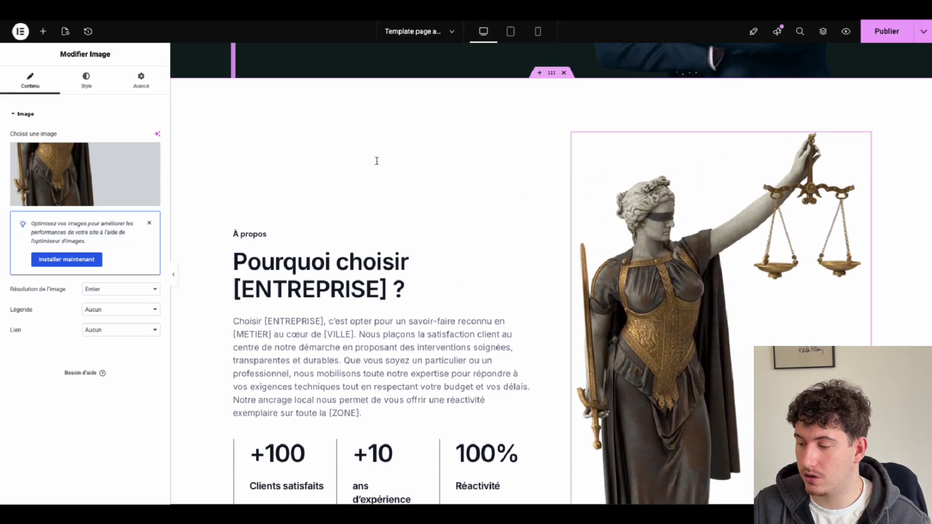
scroll(218, 349, "down", 3)
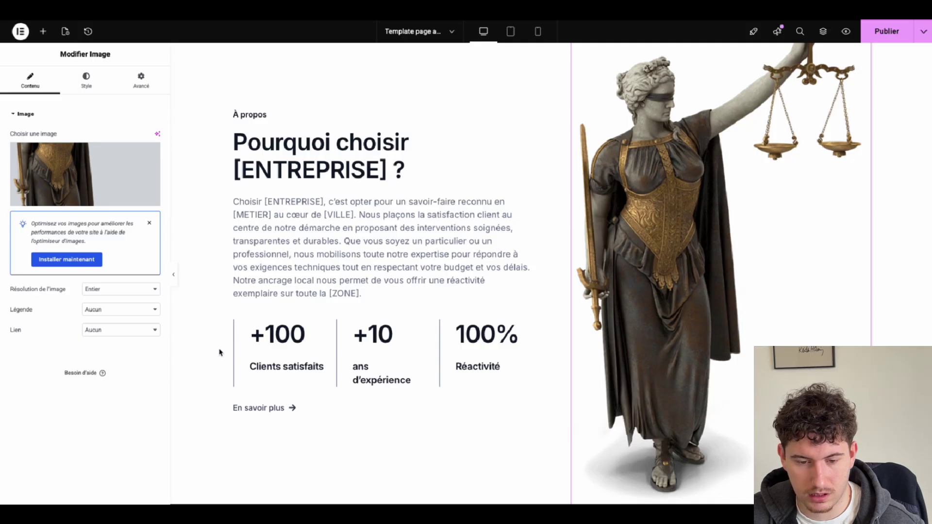
left_click(291, 335)
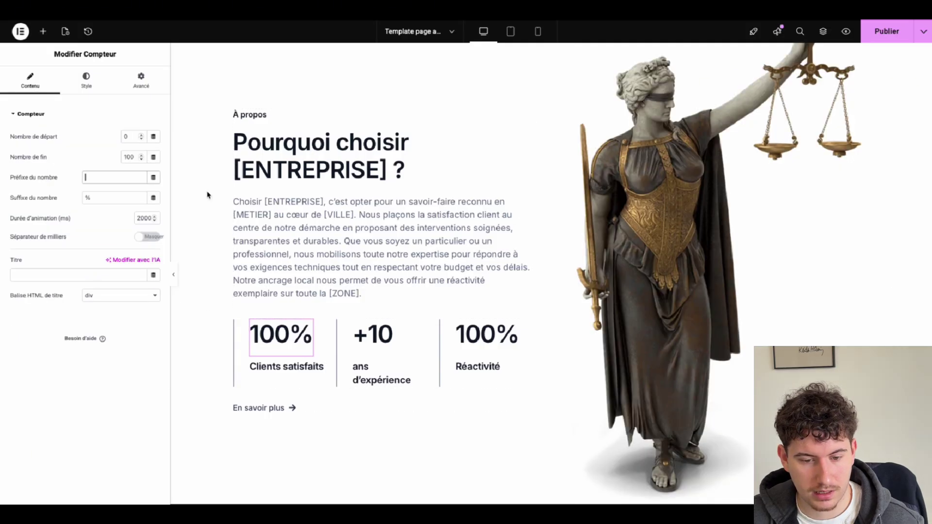
- Colour the "Clients satisfaits" and "ans d'expérience" labels in the global Principal gold and set the middle counter to +15
left_click(298, 365)
left_click(93, 86)
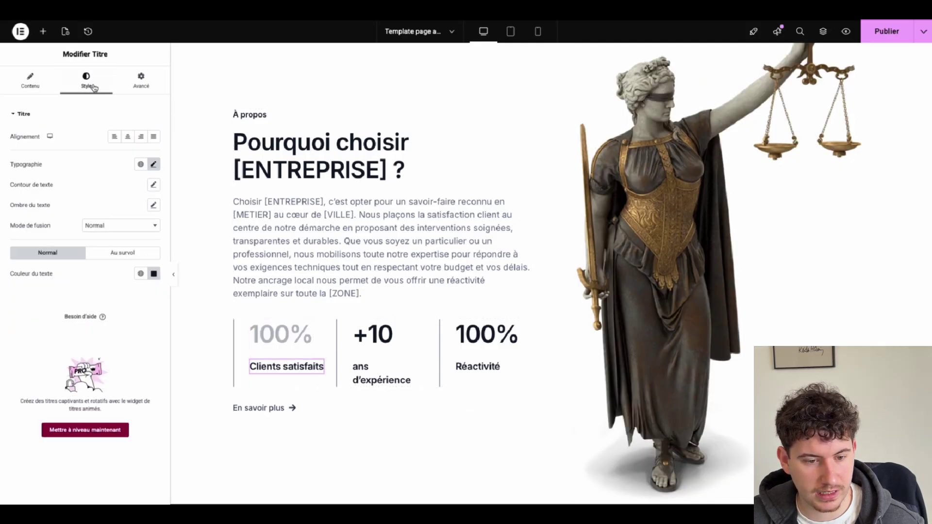
left_click(140, 274)
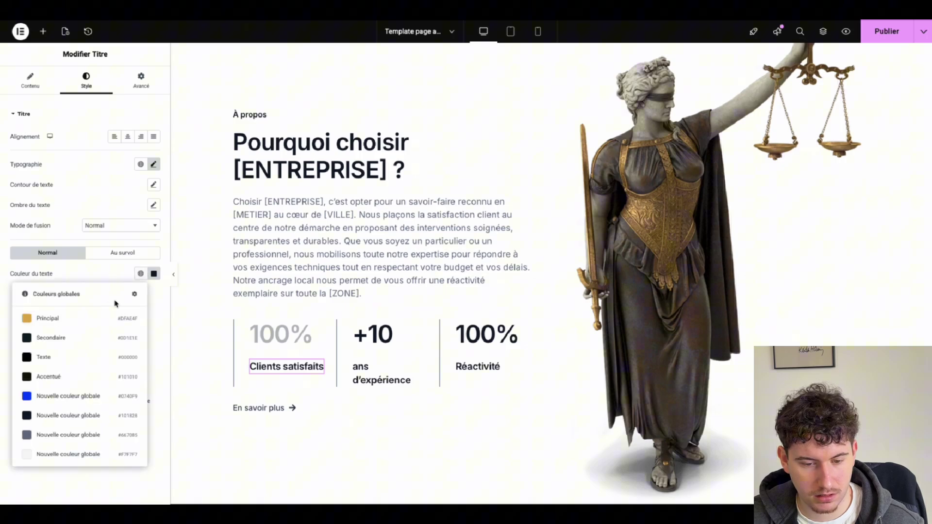
left_click(131, 320)
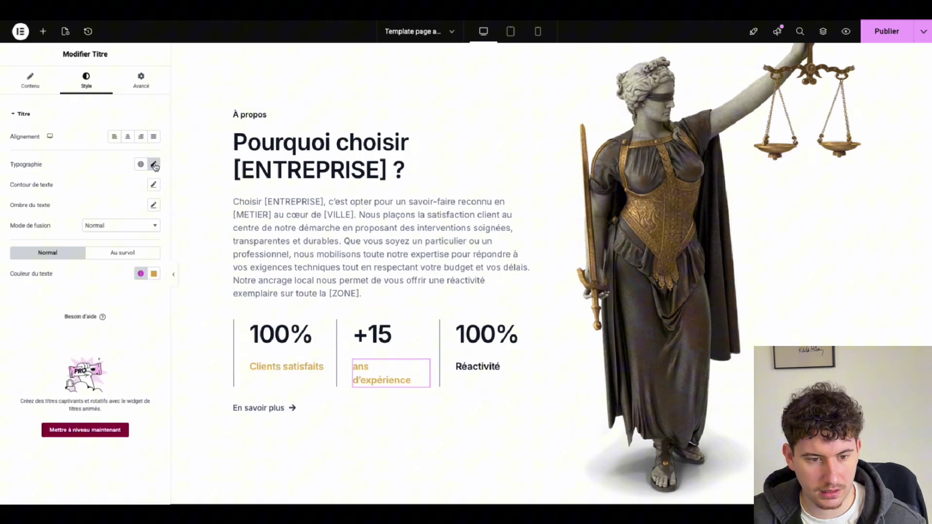
- Reduce the font size of the counter label "ans d'expérience" and paste the gold label style onto "Réactivité"
left_click(154, 165)
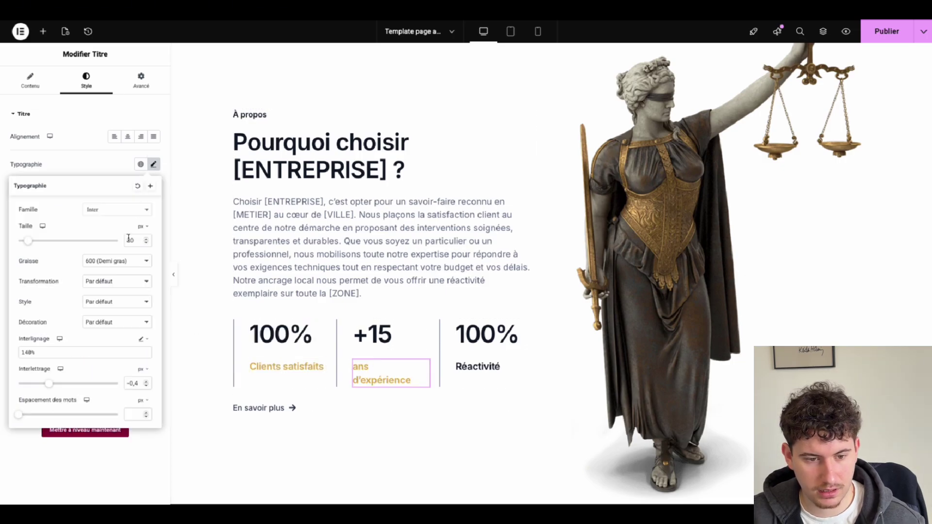
type("1")
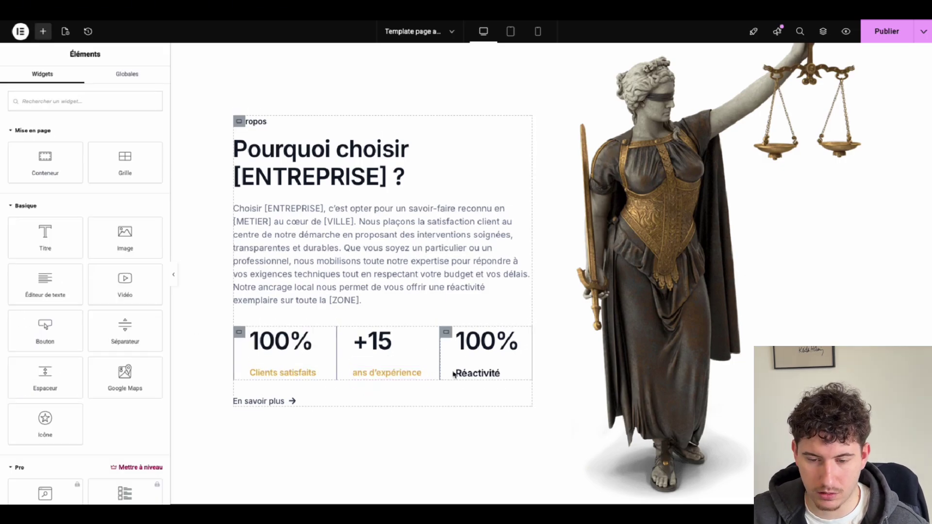
right_click(465, 373)
left_click(503, 363)
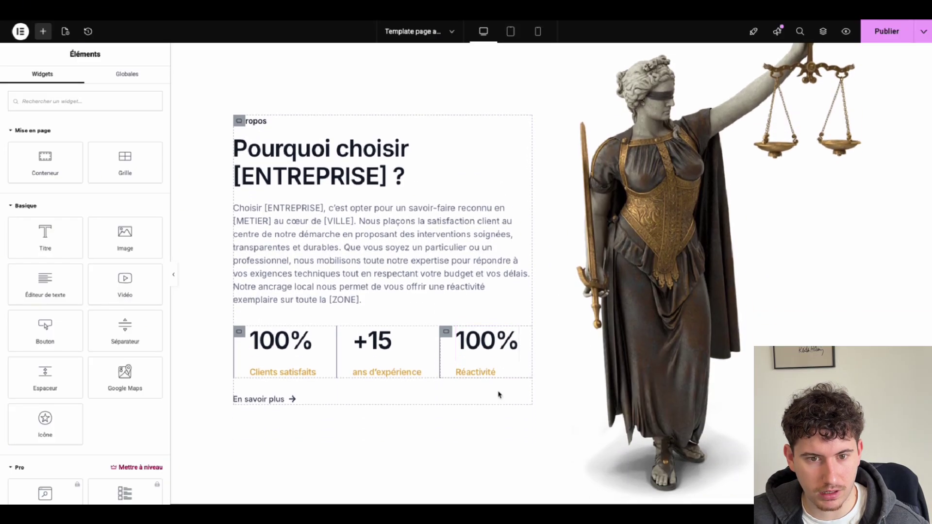
- Replace the "En savoir plus" link below the counters with a copy of the hero's "Prendre rendez-vous" button
scroll(352, 290, "up", 5)
scroll(360, 304, "down", 5)
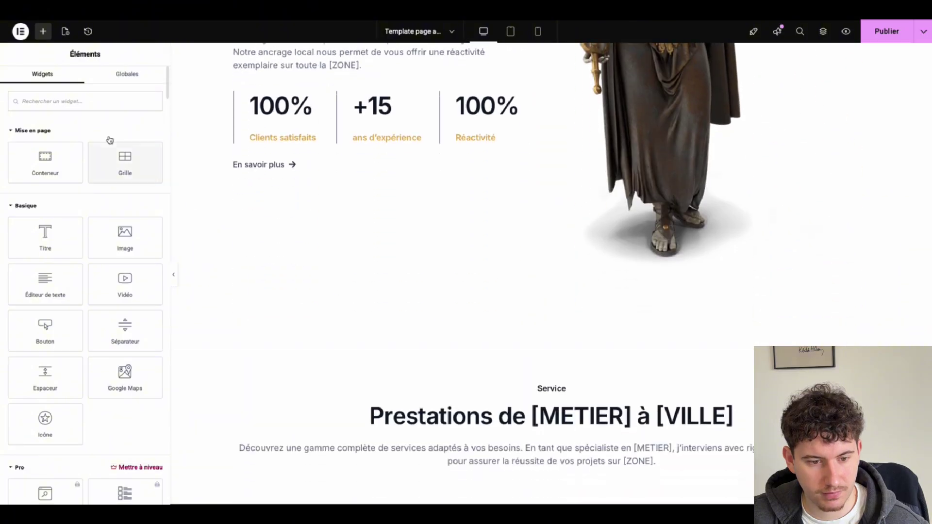
scroll(281, 223, "up", 5)
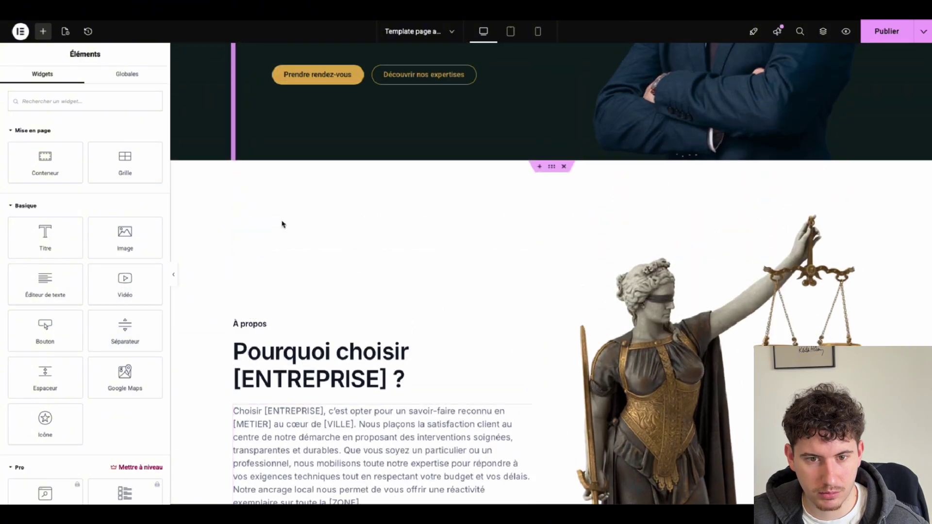
right_click(299, 76)
left_click(316, 132)
scroll(316, 133, "down", 6)
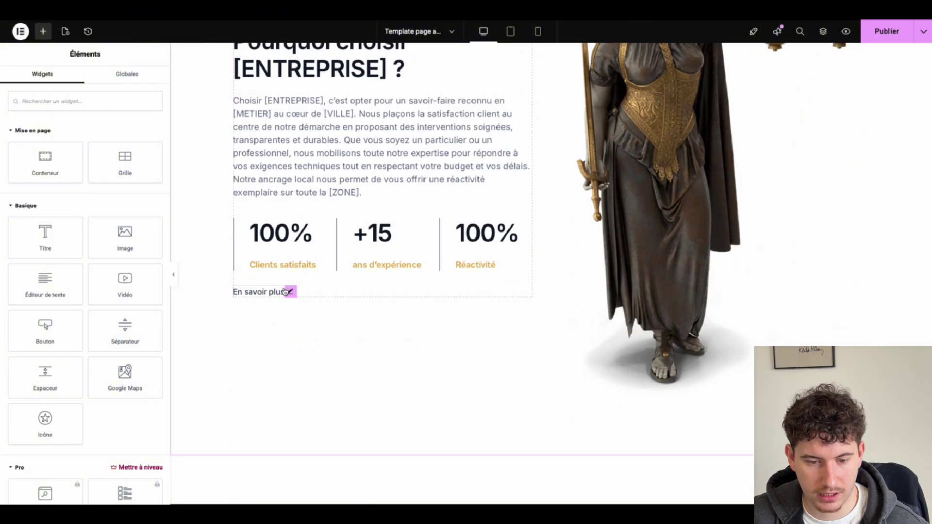
right_click(276, 291)
left_click(305, 349)
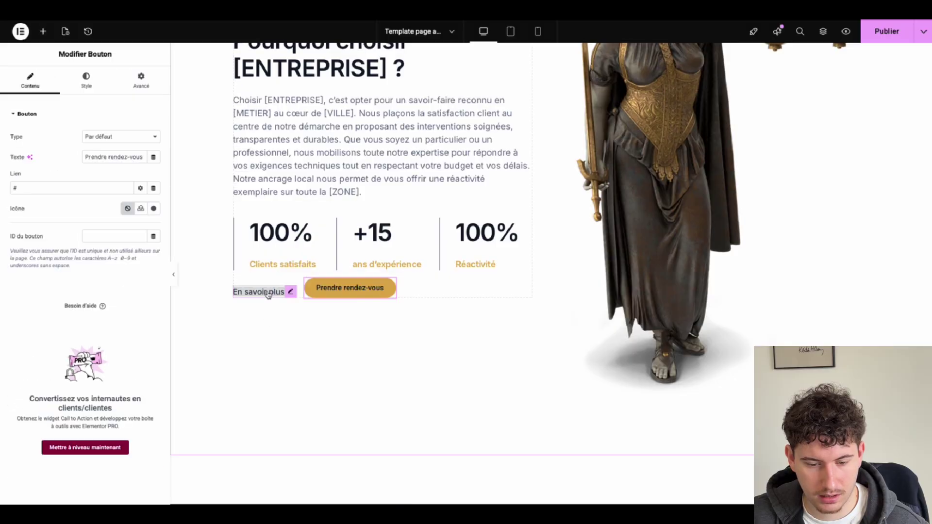
right_click(268, 292)
left_click(305, 494)
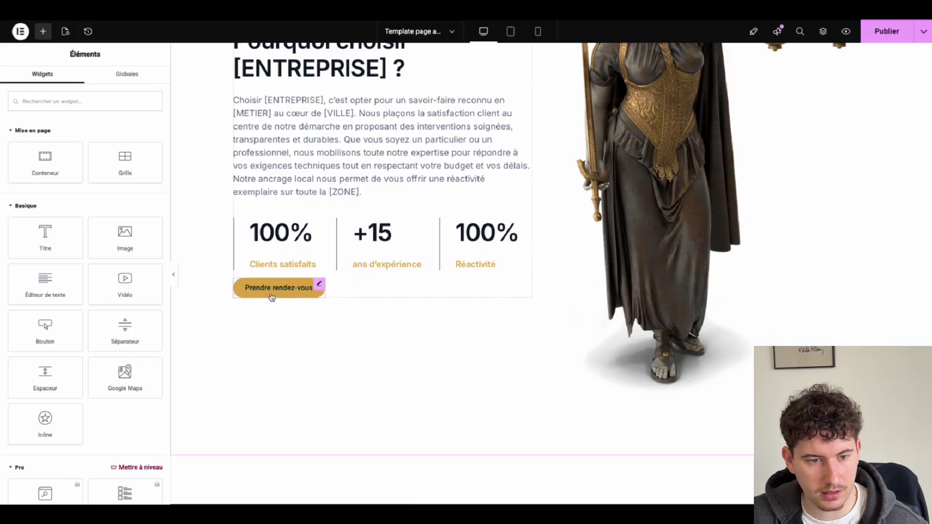
- Set the pasted button's text to "En savoir plus" and the section title to "Pourquoi choisir notre cabinet à Bordeaux ?"
left_click(270, 294)
triple_click(117, 158)
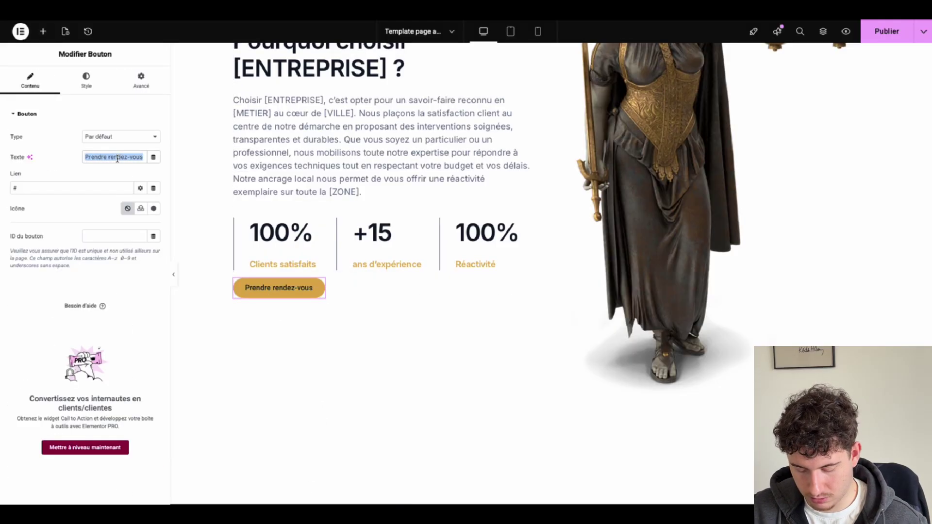
type("E")
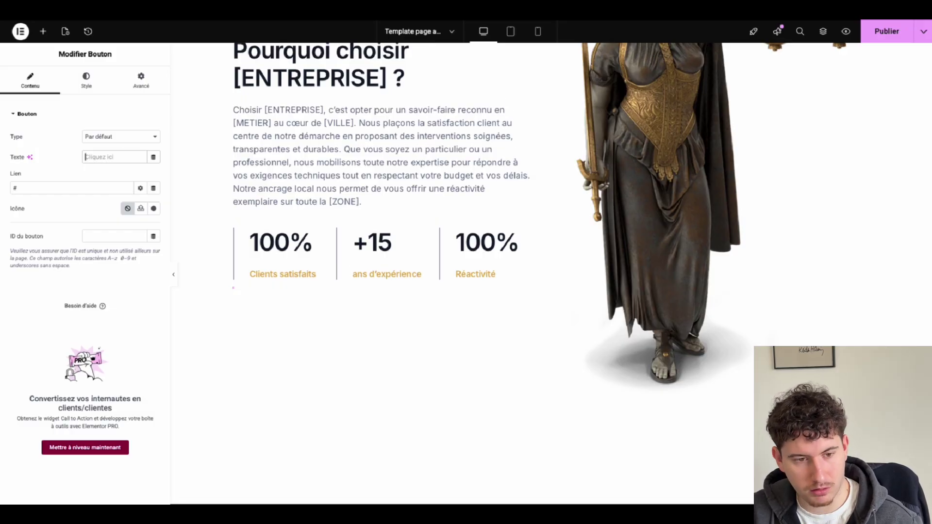
type("n savo")
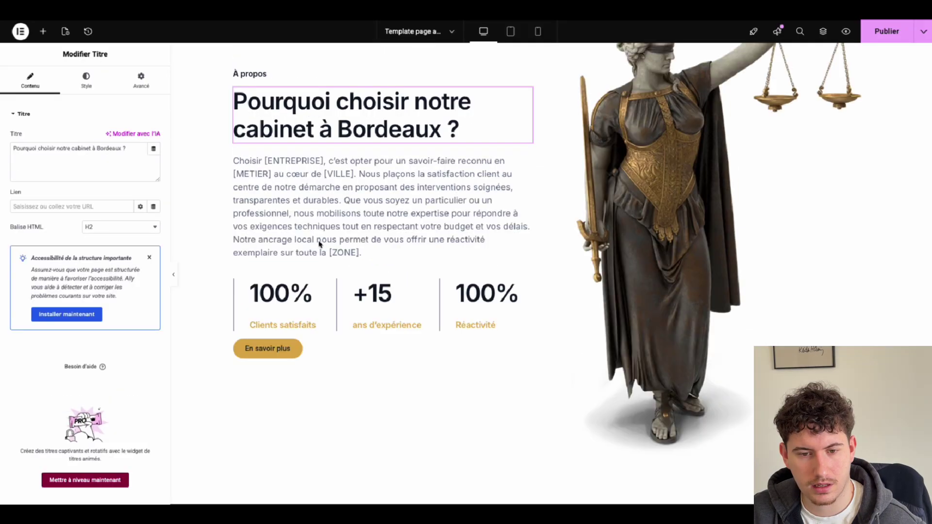
- Replace the paragraph under the section title with the "Depuis plus de 15 ans, notre cabinet accompagne…" text and colour it in the global Secondaire
left_click(301, 228)
triple_click(39, 233)
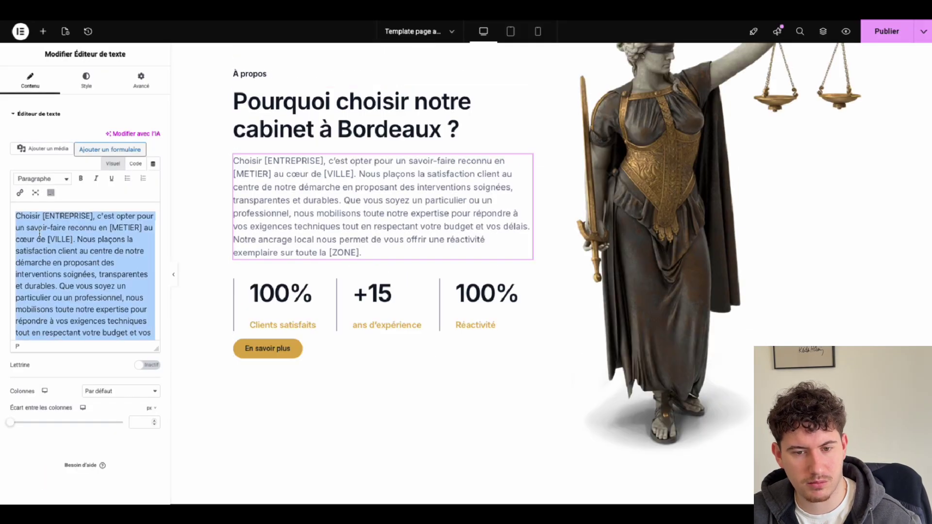
type("Depuis plus de 15 ans, notre cabinet accompagne les particuliers et les entreprises de la région Nouvelle-Aquitaine. Un avocat n'est pas seulement un technicien du droit : c'est votre partenaire stratégique. Nous nous engageons à vous fournir des conseils juridiques clairs, une écoute bienveillante et une défense combative devant les juridictions.")
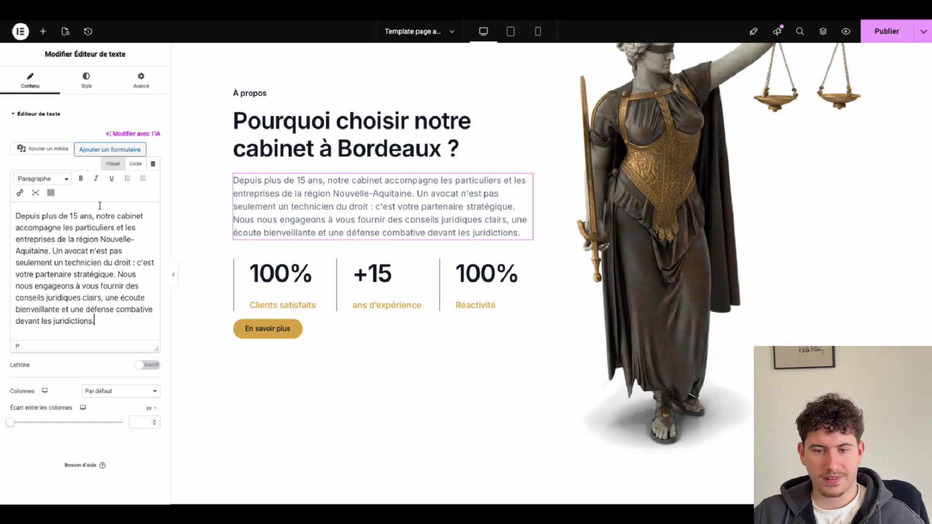
left_click(108, 92)
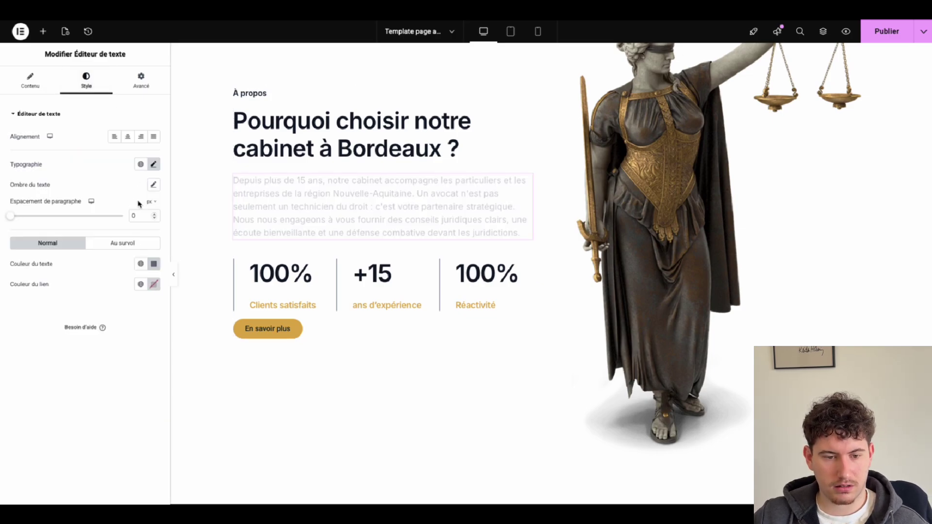
left_click(153, 263)
left_click(141, 263)
left_click(57, 329)
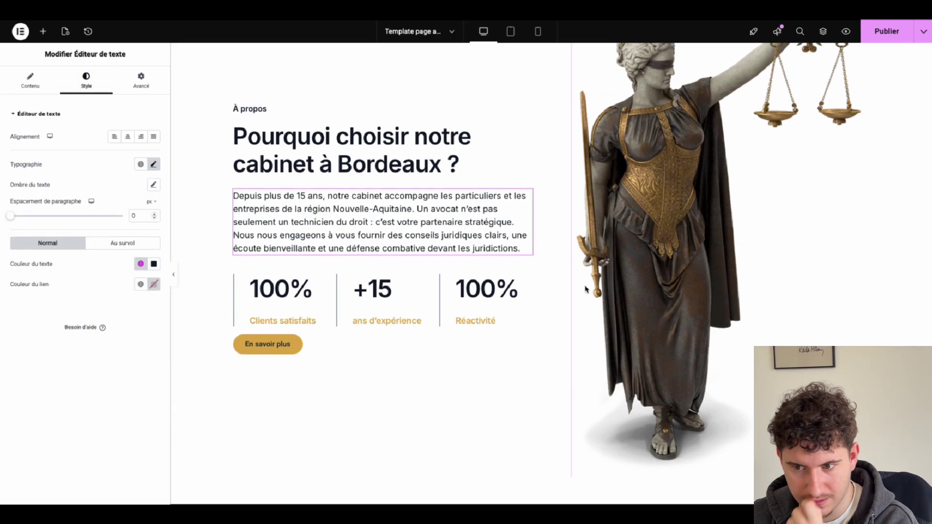
scroll(586, 289, "up", 3)
scroll(585, 290, "down", 2)
scroll(585, 289, "up", 3)
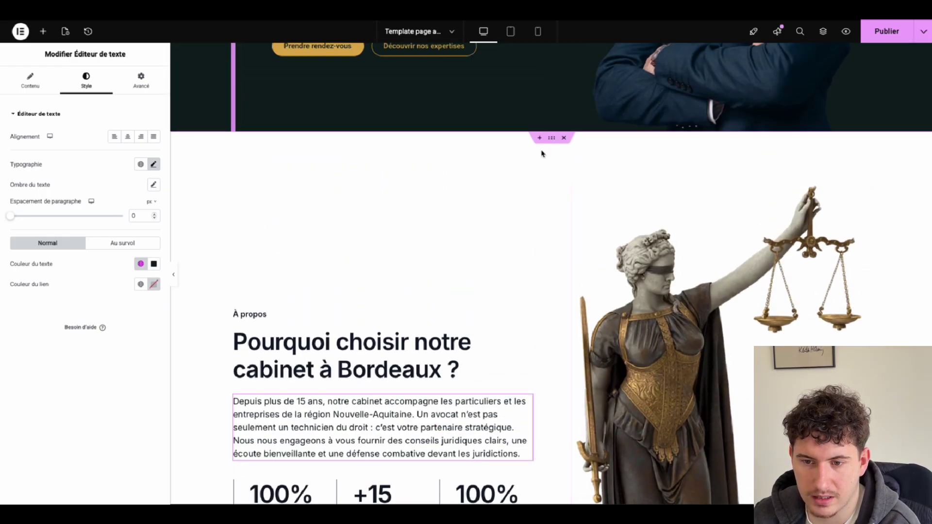
left_click(539, 138)
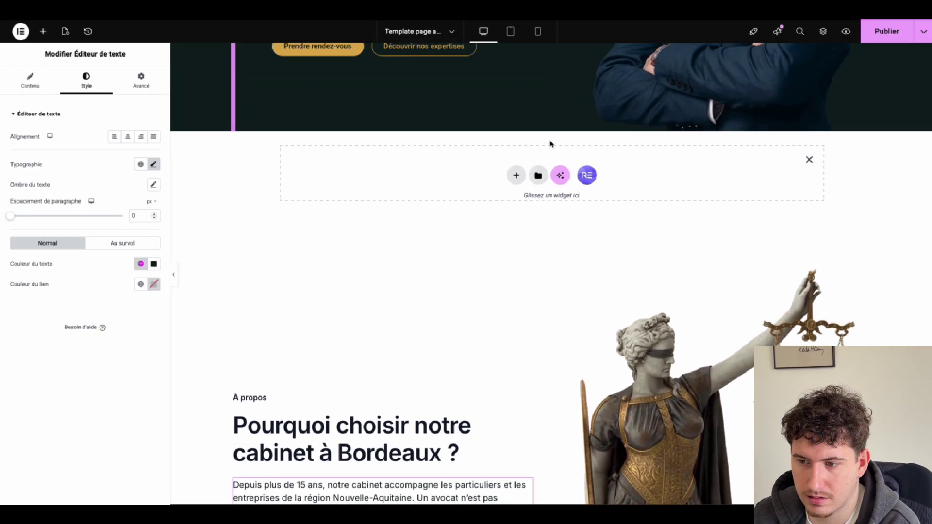
left_click(809, 161)
scroll(255, 120, "down", 3)
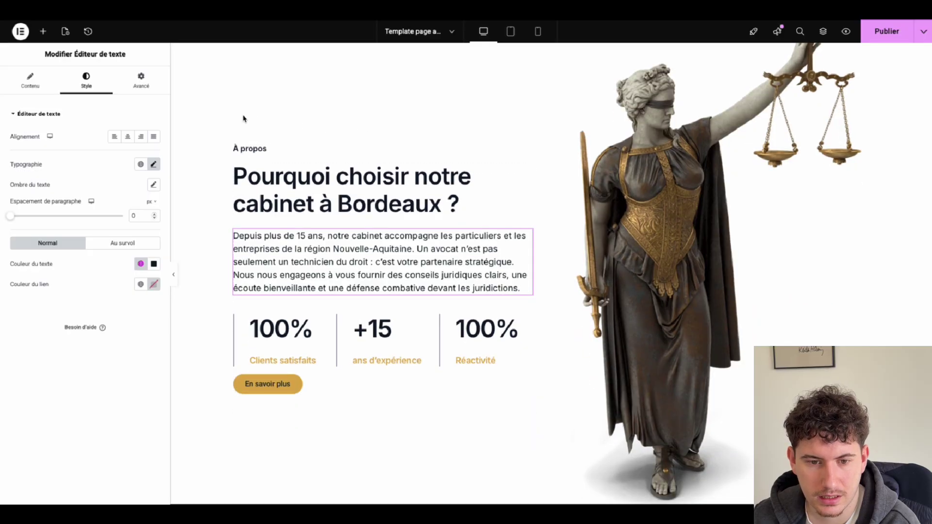
- Colour the "À propos" label above the section title in the global Principal gold
left_click(268, 145)
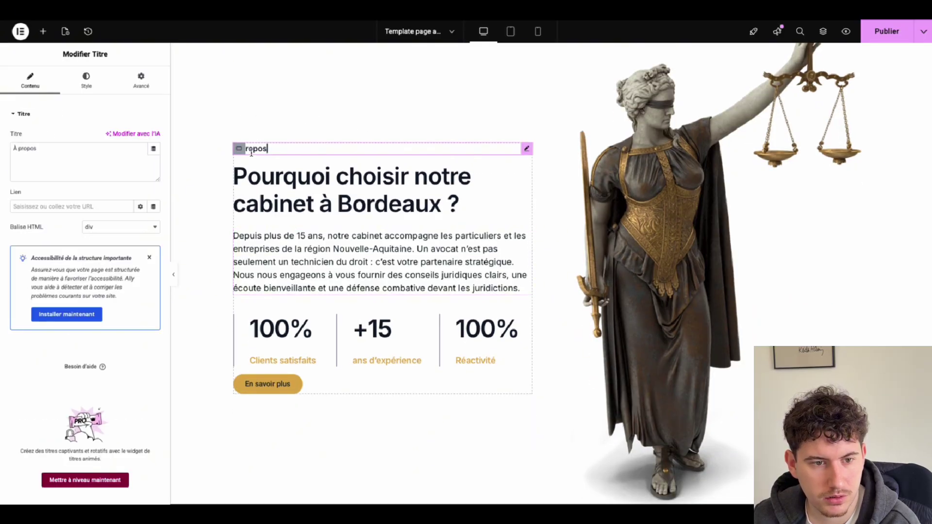
left_click(84, 83)
left_click(140, 273)
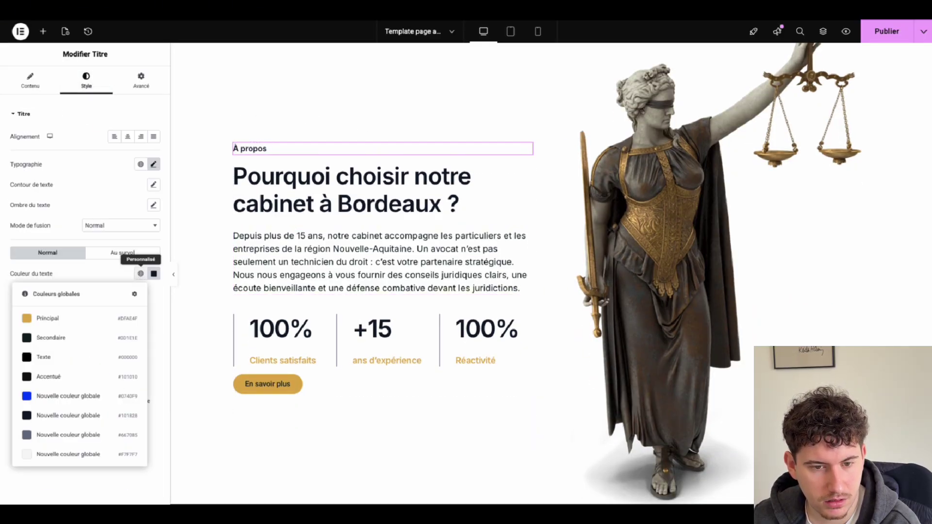
left_click(80, 317)
- Add an icon list widget between the "À propos" paragraph and the counters
scroll(370, 358, "down", 7)
scroll(485, 340, "up", 3)
scroll(687, 288, "down", 3)
scroll(687, 288, "up", 7)
scroll(547, 310, "down", 4)
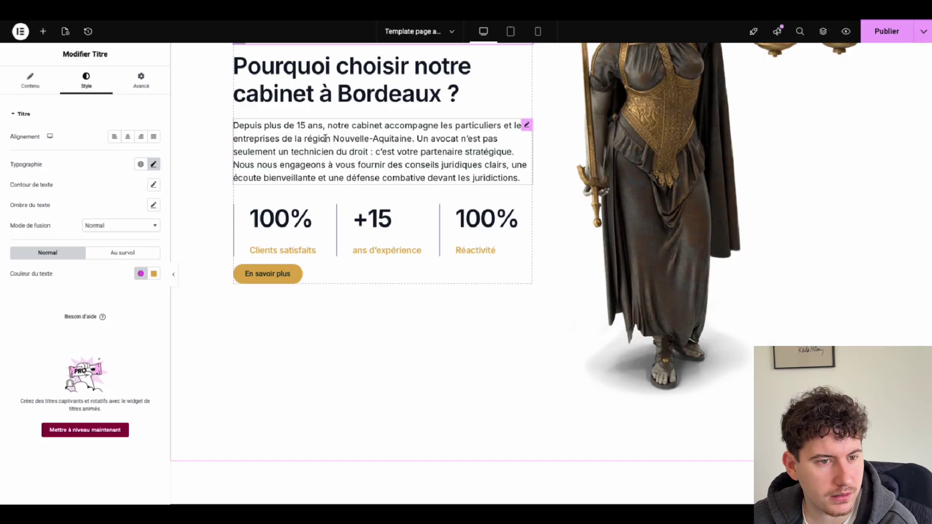
left_click(43, 31)
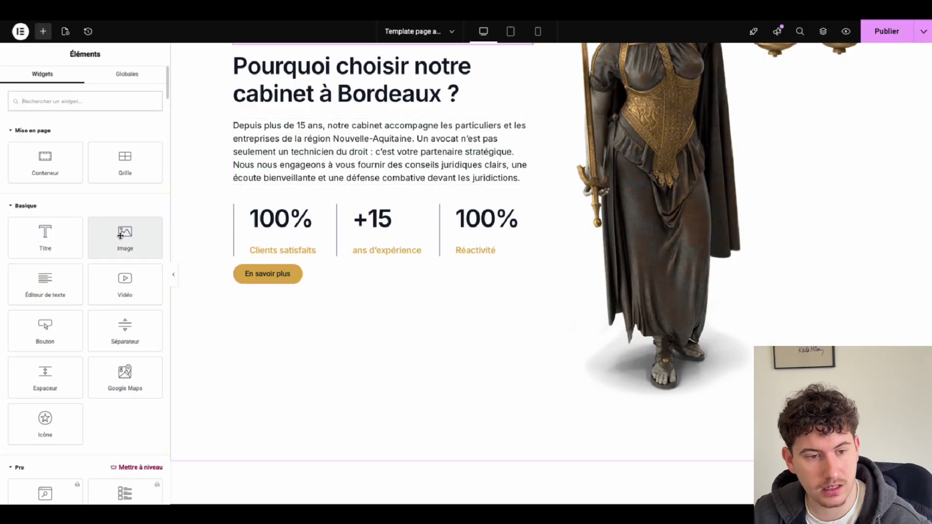
type("lis")
left_click_drag(56, 144, 438, 182)
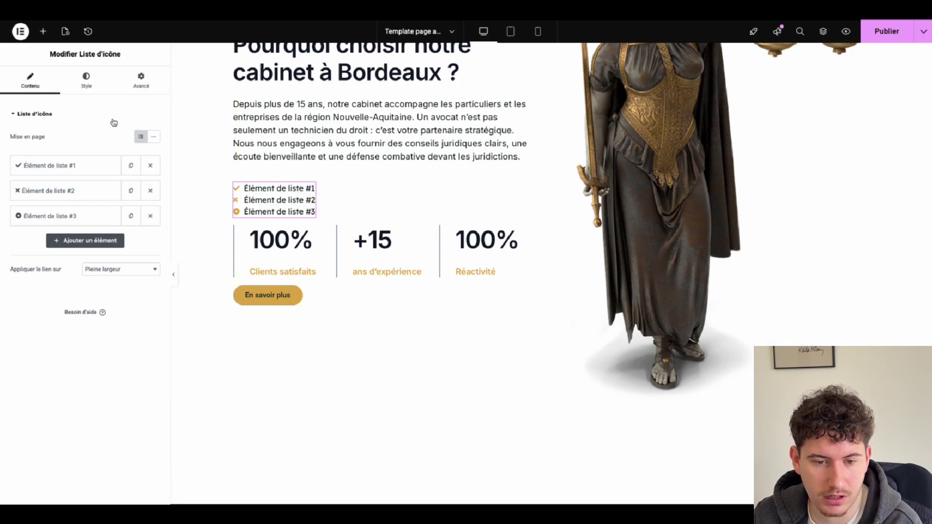
- Fill the icon list with "Expertise certifiée", "Transparence" and "Intégrité", each with a circled check icon
left_click(97, 95)
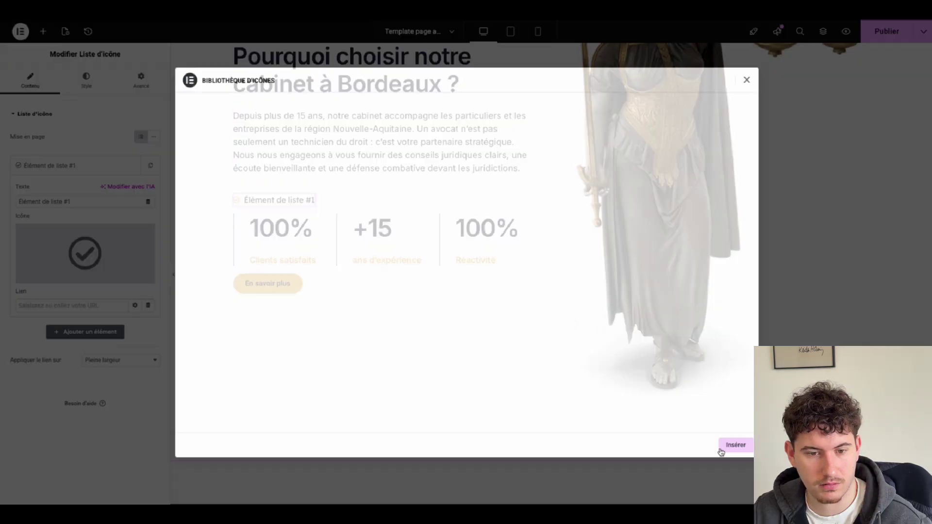
left_click(723, 445)
left_click(94, 270)
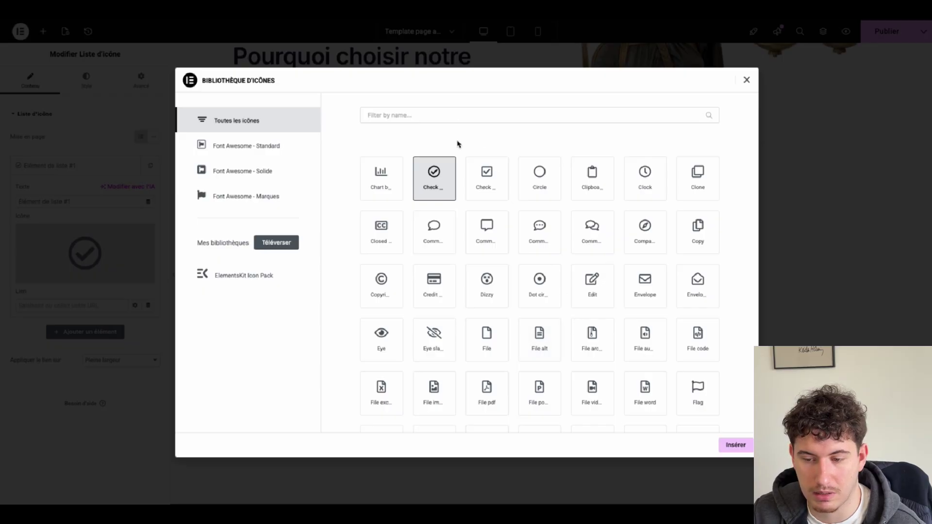
left_click(746, 79)
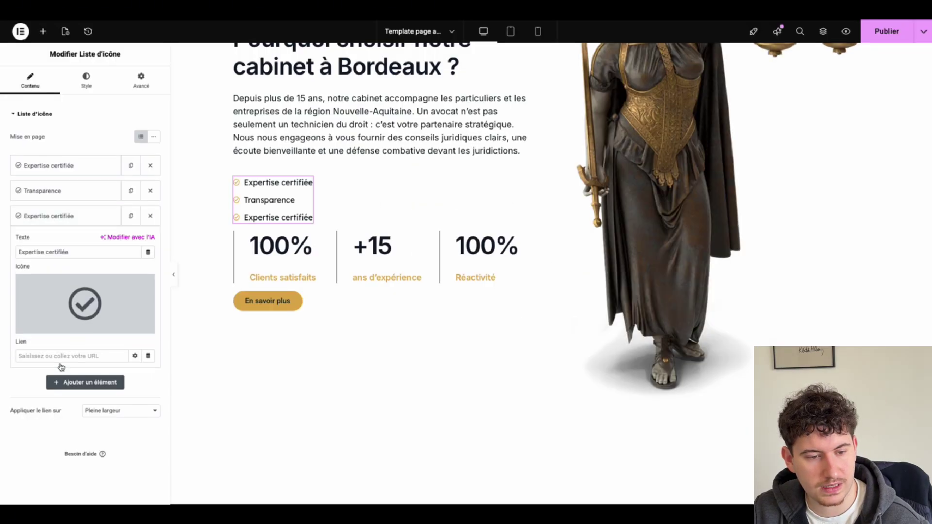
type("Intégrité")
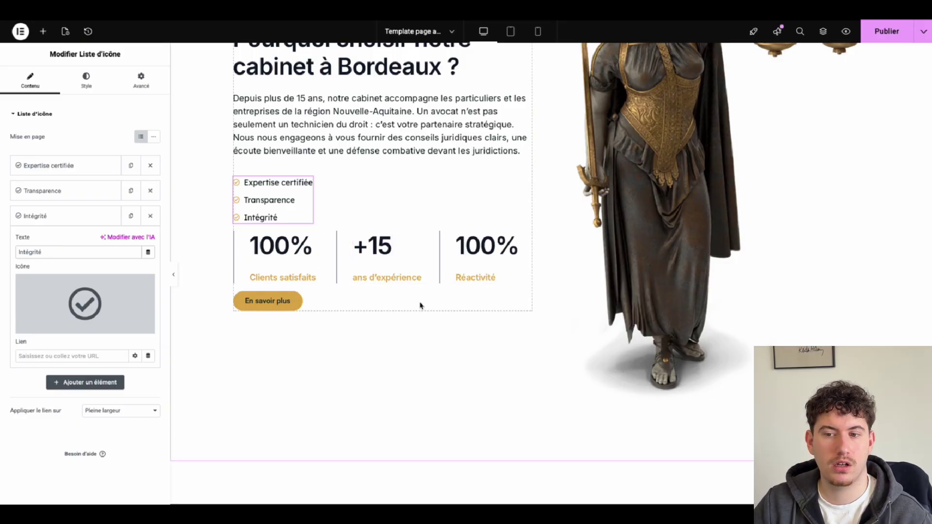
- Set the services title to "Notre champ d'expertise juridique" and its intro to the "Nous proposons un accompagnement sur mesure…" text
scroll(418, 309, "up", 3)
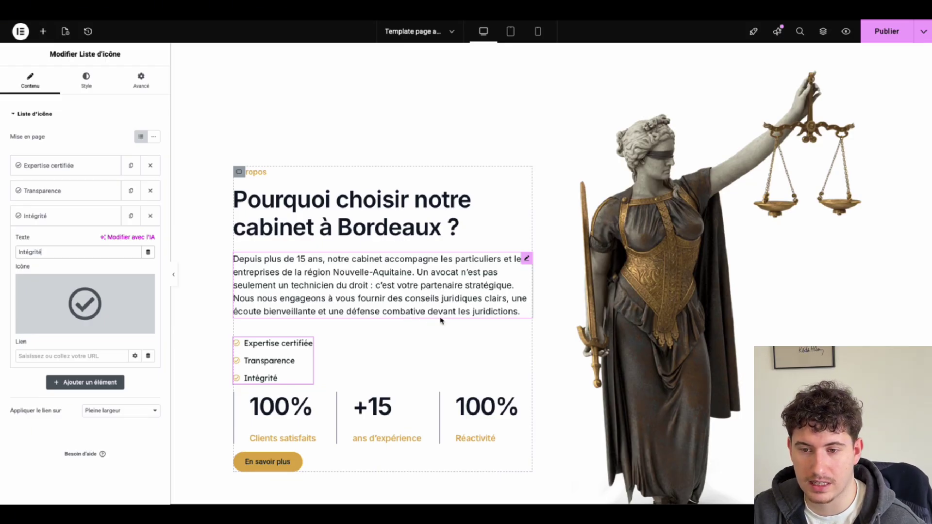
scroll(441, 320, "up", 5)
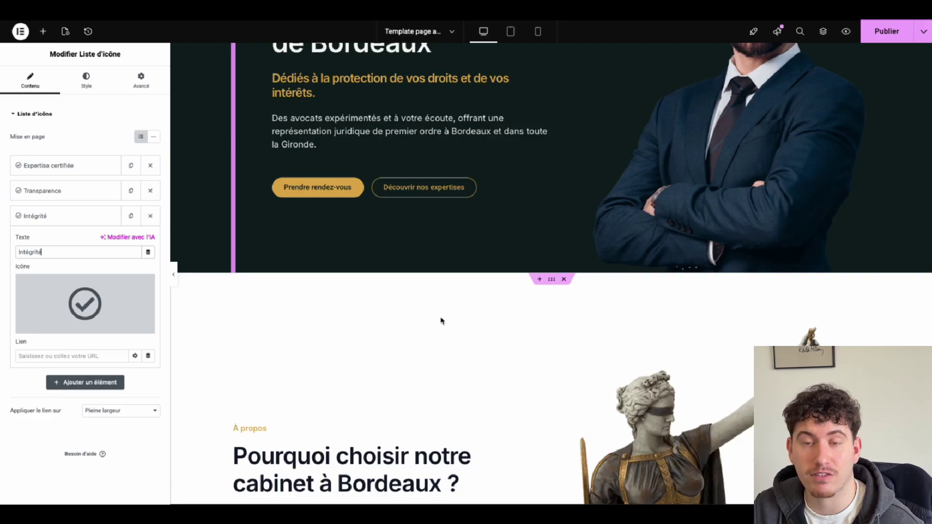
scroll(479, 314, "down", 5)
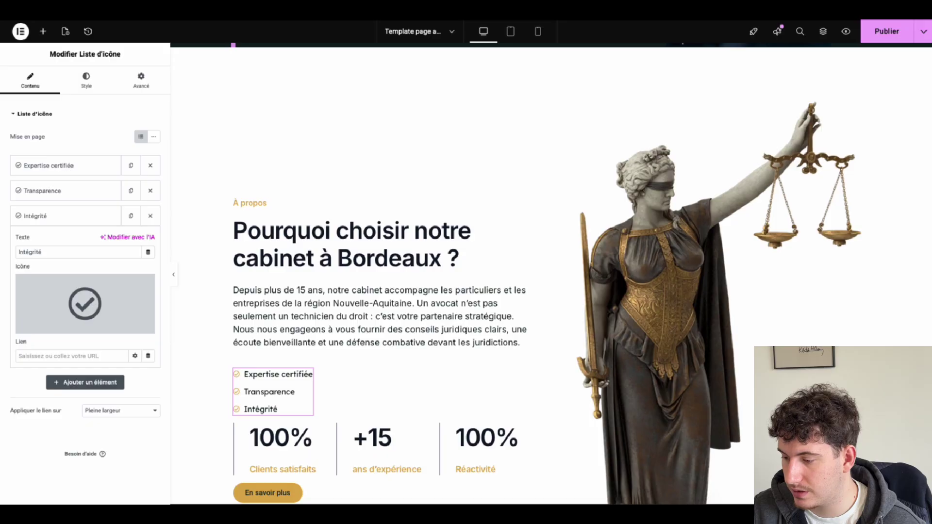
scroll(491, 261, "down", 10)
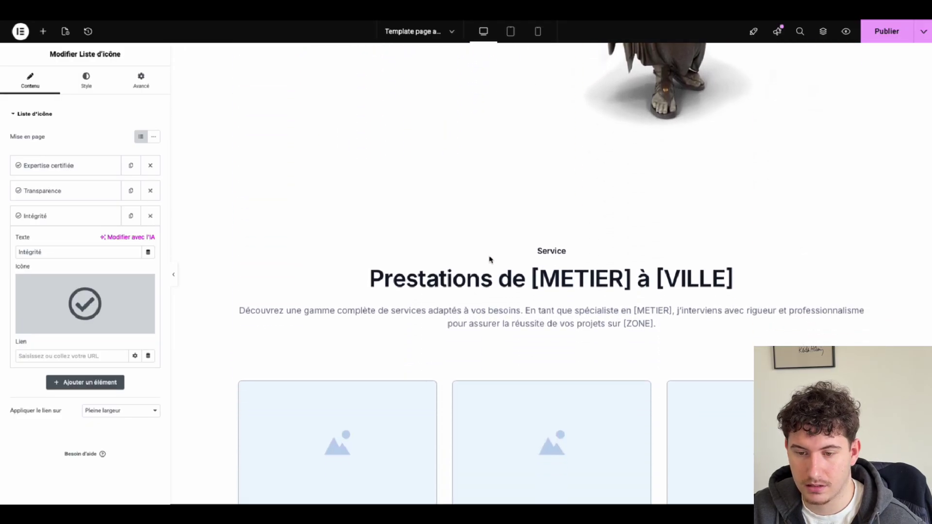
scroll(347, 270, "down", 2)
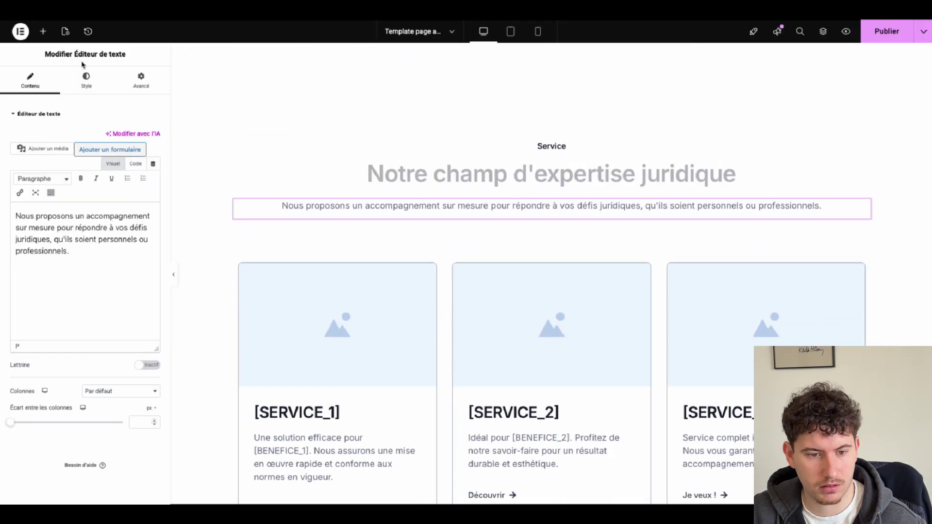
- Colour the services intro text in the global Secondaire and the "Service" label in the Principal gold
left_click(86, 80)
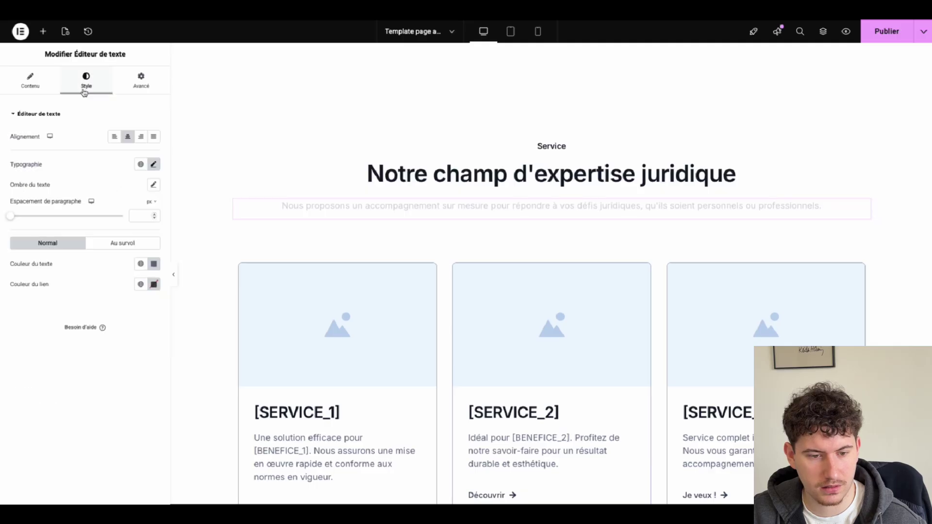
left_click(141, 264)
left_click(62, 333)
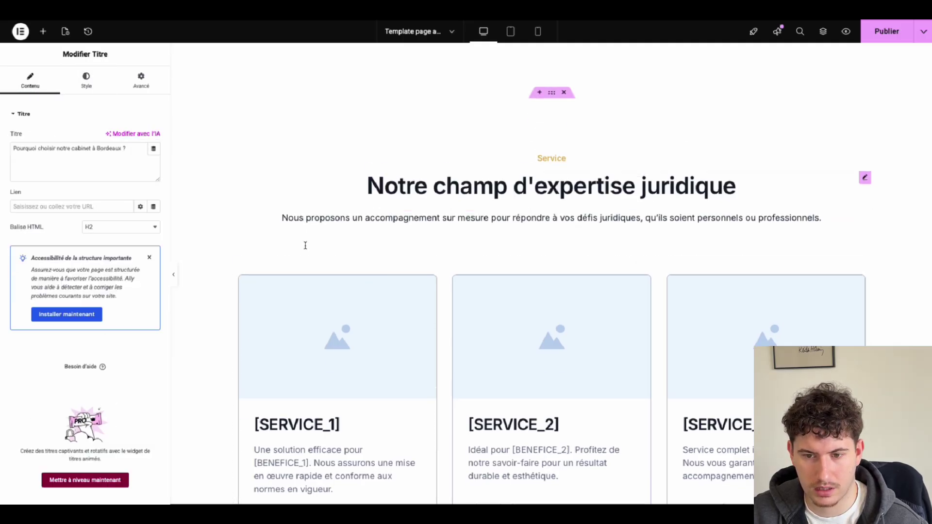
- Replace the first service card's placeholder image with the lawyer-and-client handshake photo from the media library
scroll(304, 246, "down", 1)
scroll(305, 248, "up", 1)
scroll(305, 249, "up", 1)
scroll(410, 318, "down", 4)
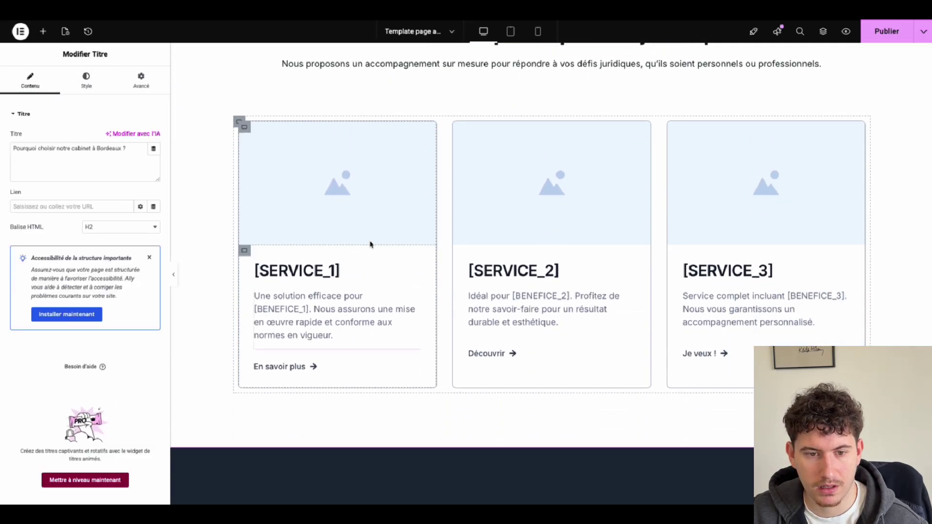
left_click(341, 204)
left_click(85, 185)
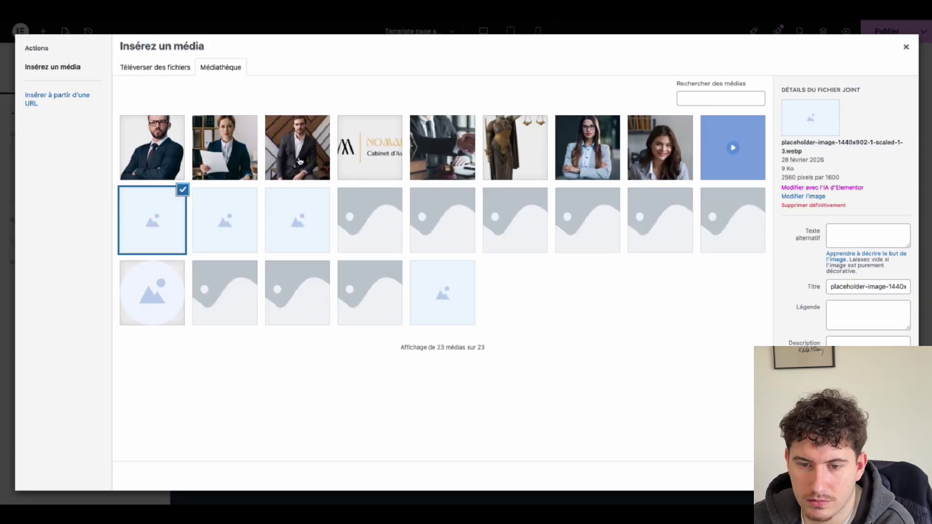
left_click(439, 151)
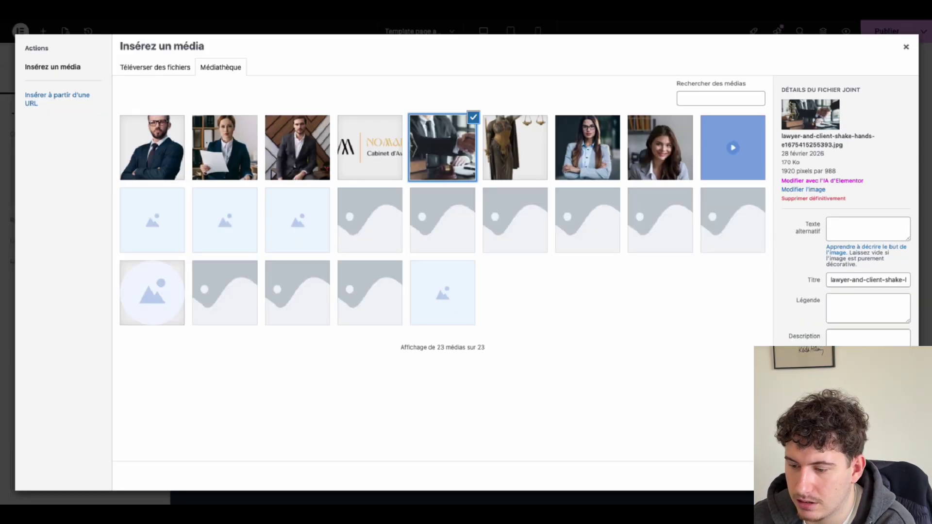
left_click(889, 475)
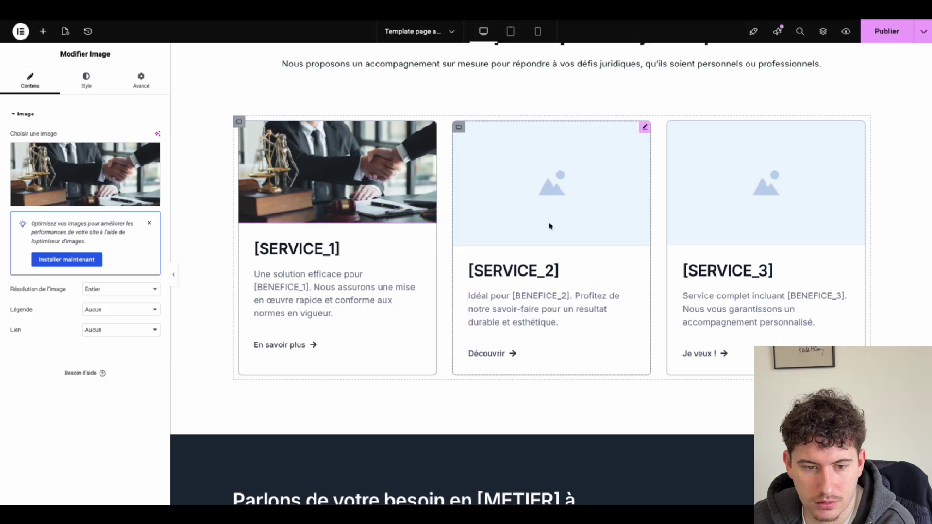
- Replace the placeholder images of the second and third service cards with the same handshake photo
left_click(549, 224)
left_click(56, 175)
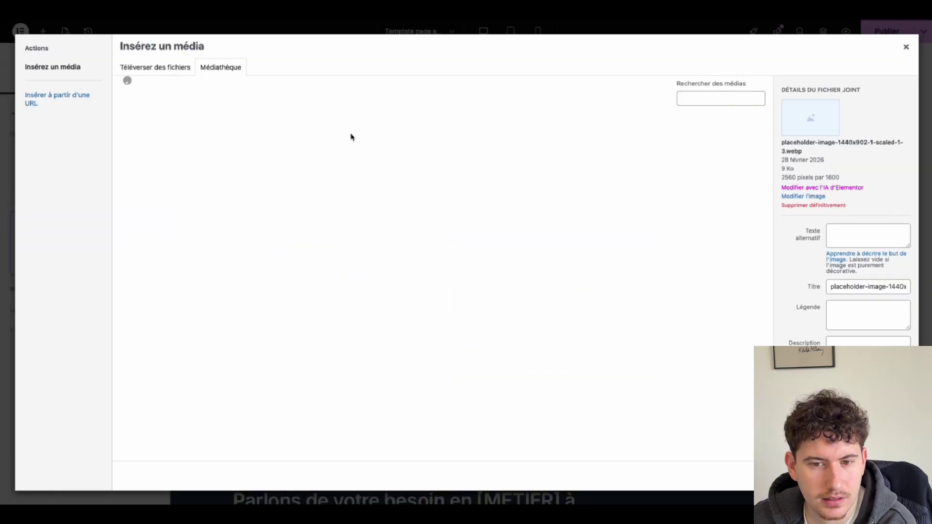
left_click(426, 158)
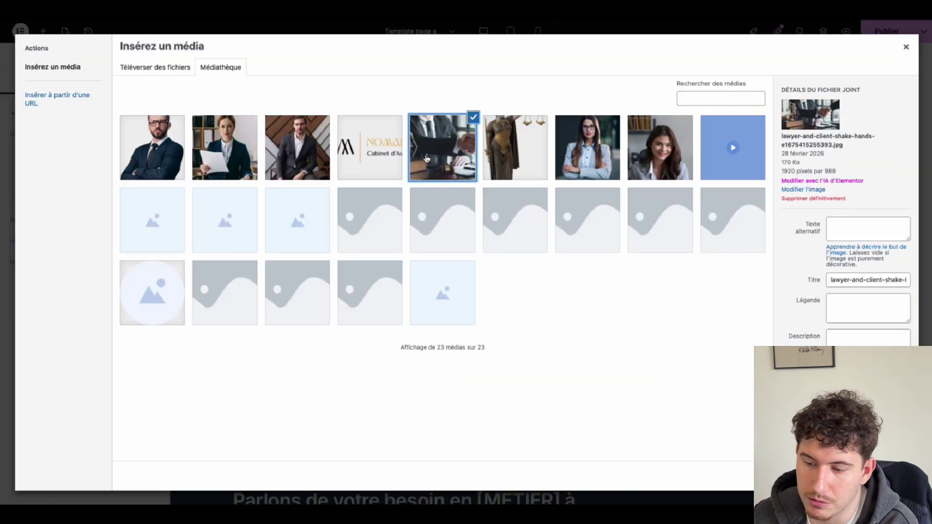
left_click(889, 476)
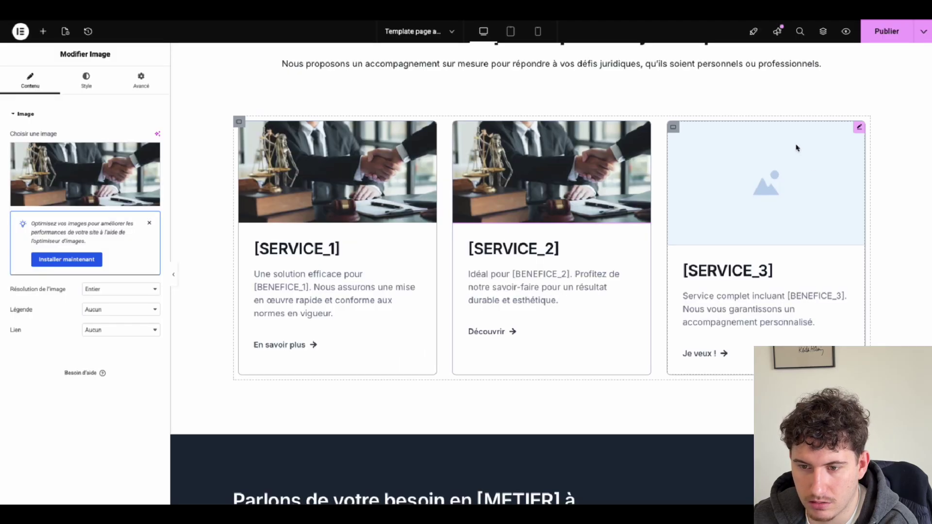
left_click(753, 165)
left_click(66, 166)
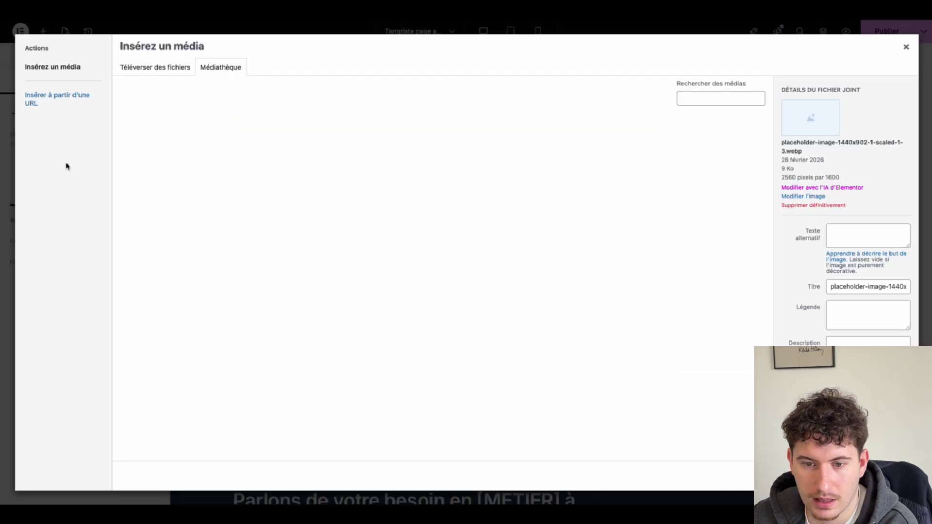
left_click(461, 176)
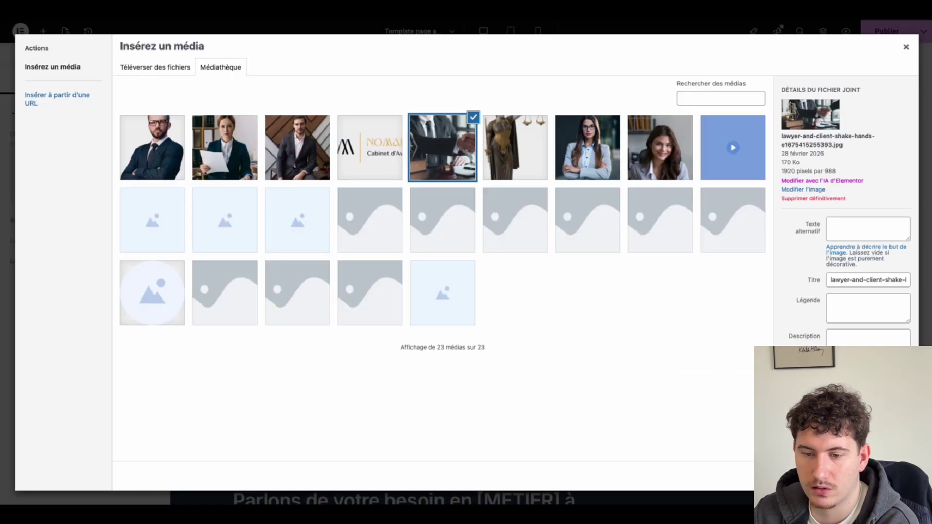
left_click(889, 475)
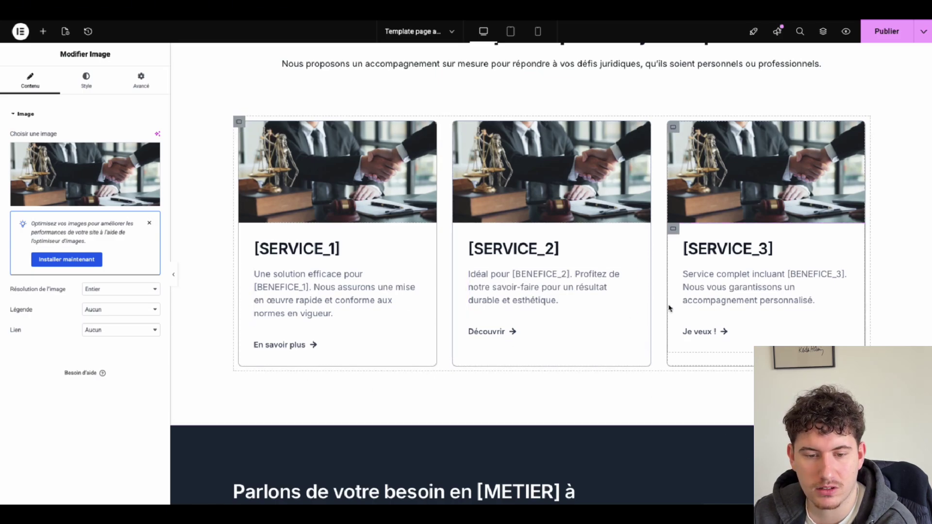
- Duplicate the third service card's container to add another card to the services grid
scroll(451, 391, "up", 1)
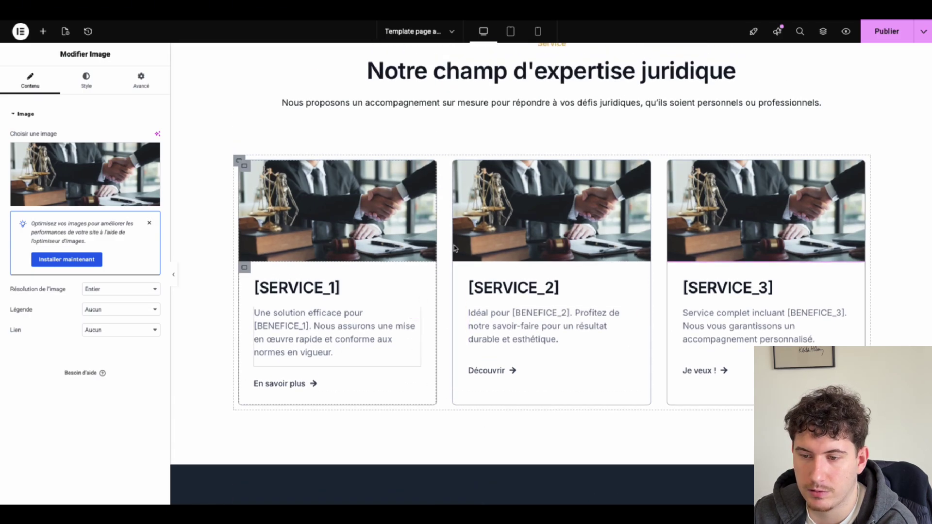
right_click(674, 167)
left_click(686, 194)
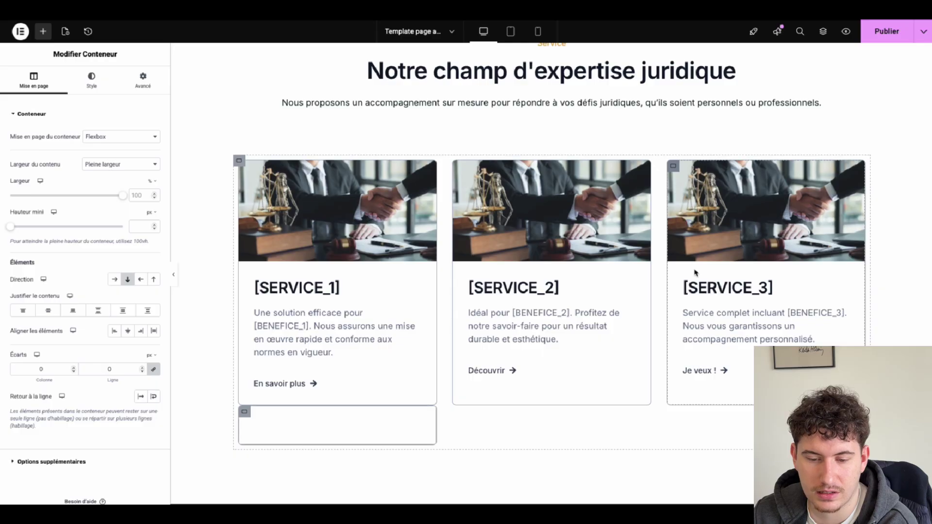
- Set the row gap of the services card grid to 32 px
scroll(476, 409, "down", 4)
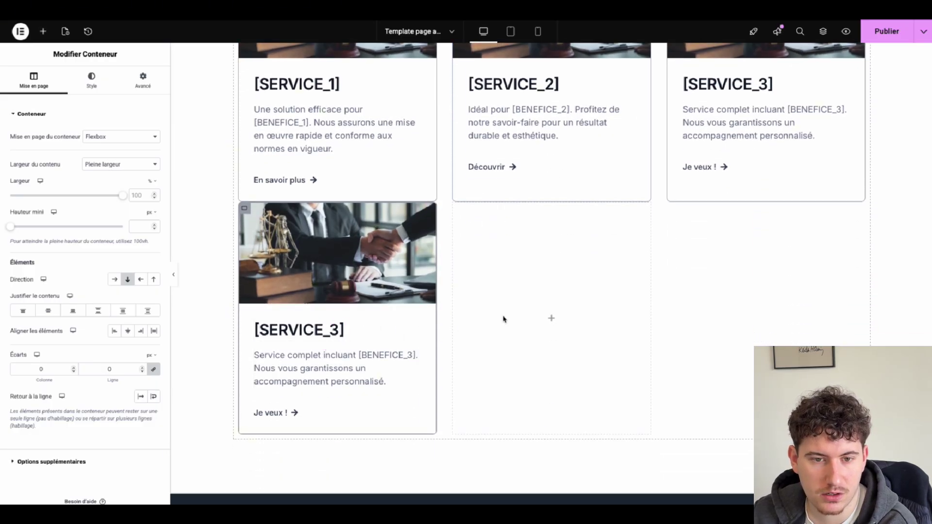
scroll(503, 318, "up", 2)
scroll(504, 318, "up", 2)
left_click(239, 136)
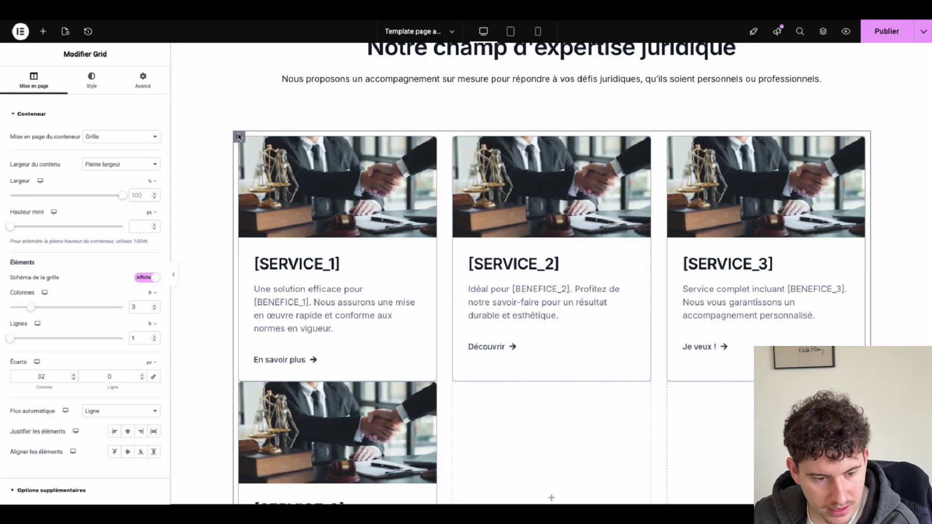
left_click(107, 376)
type("2")
key("BackSpace")
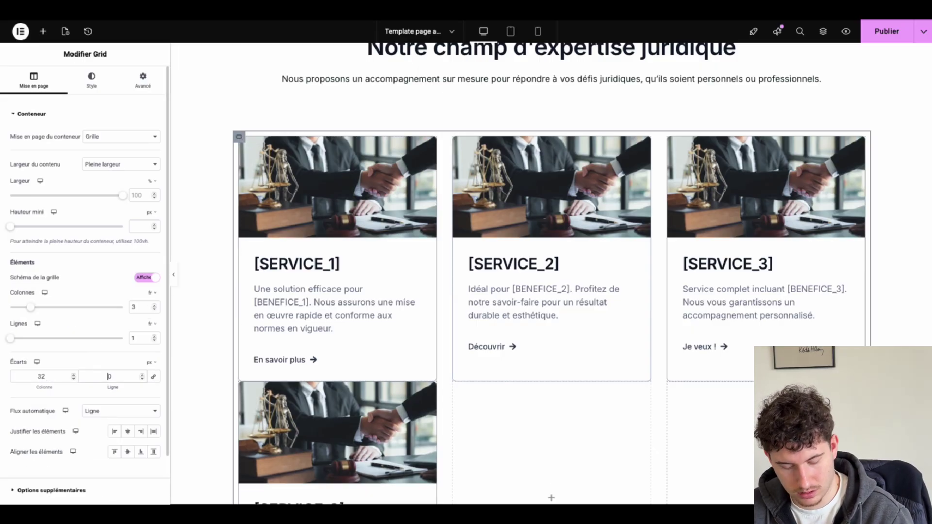
type("32")
scroll(454, 270, "down", 2)
scroll(445, 418, "down", 3)
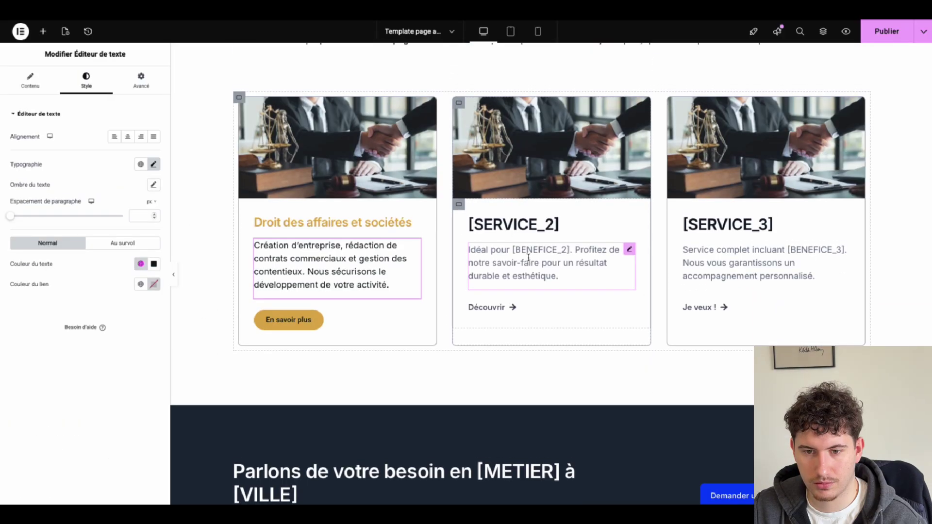
- Delete the [SERVICE_2] and [SERVICE_3] cards and duplicate the "Droit des affaires et sociétés" card to refill the three-column grid
scroll(456, 145, "up", 1)
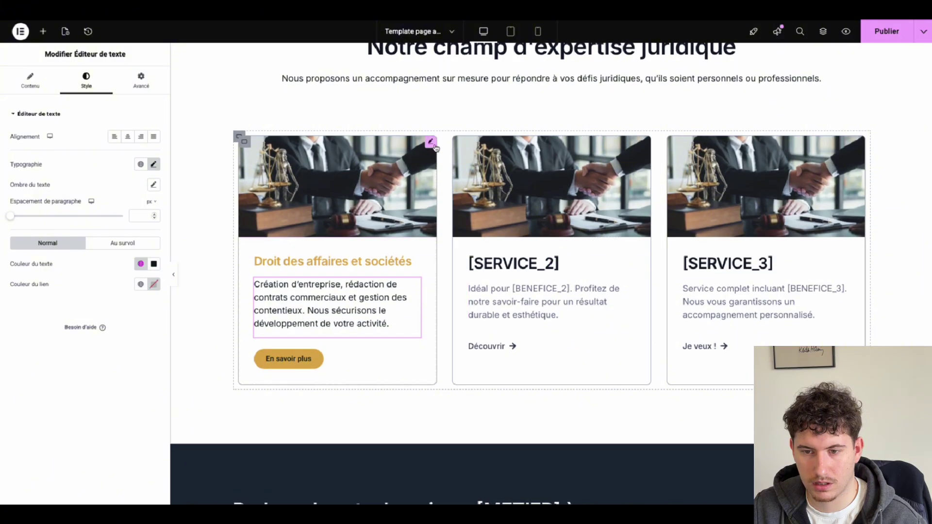
right_click(455, 142)
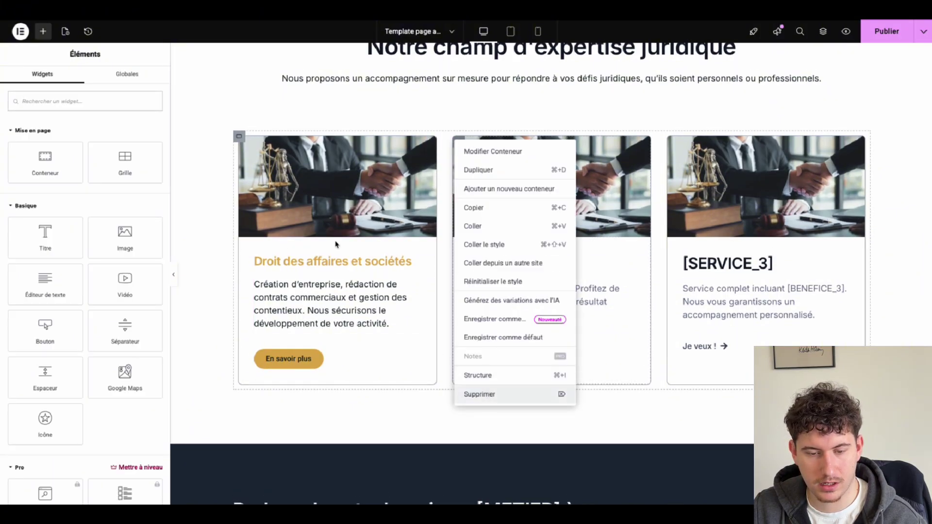
left_click(481, 394)
right_click(459, 143)
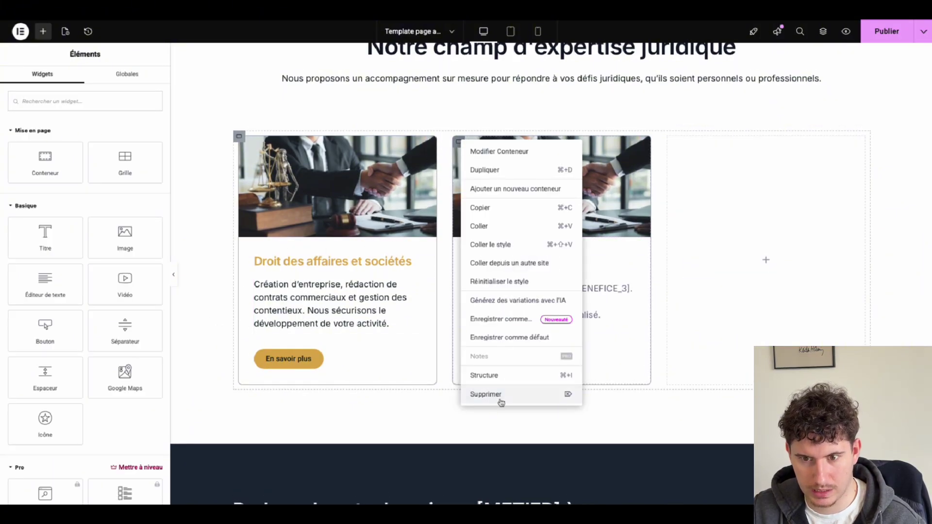
key("Delete")
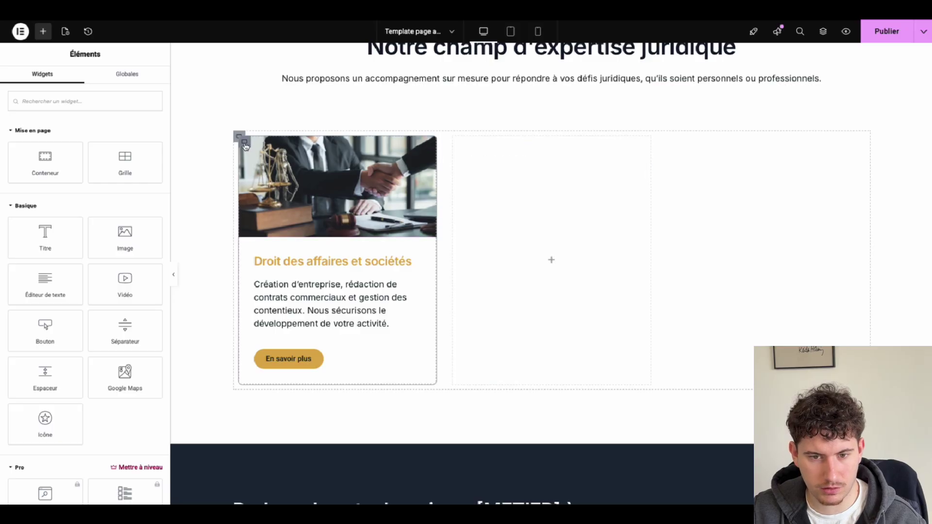
right_click(242, 142)
key("super+d")
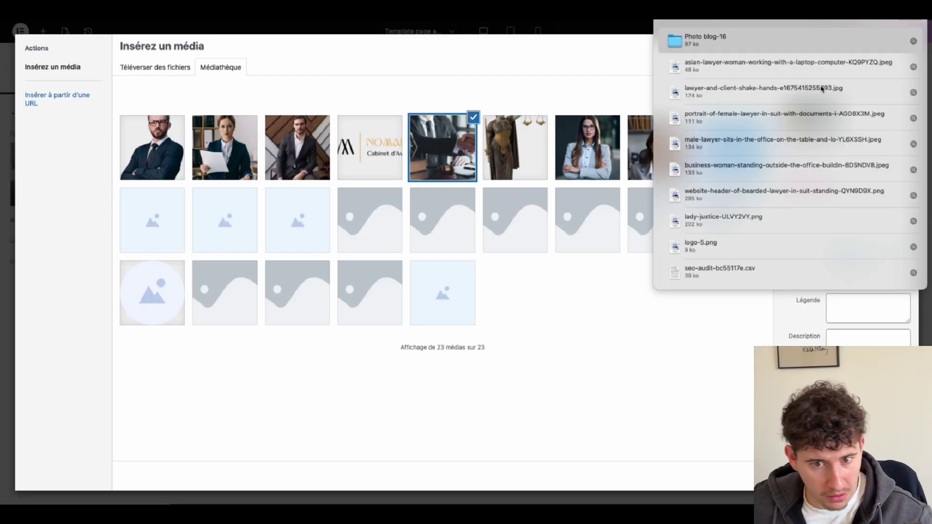
- Upload the photos from the "Photo blog-16" folder and give each of the three service cards a different legal desk photo
left_click_drag(704, 40, 555, 86)
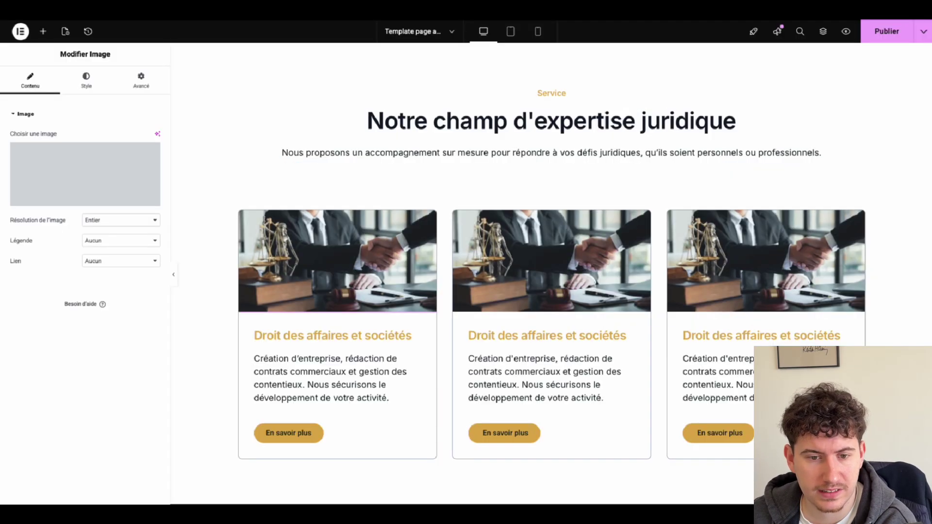
left_click(100, 183)
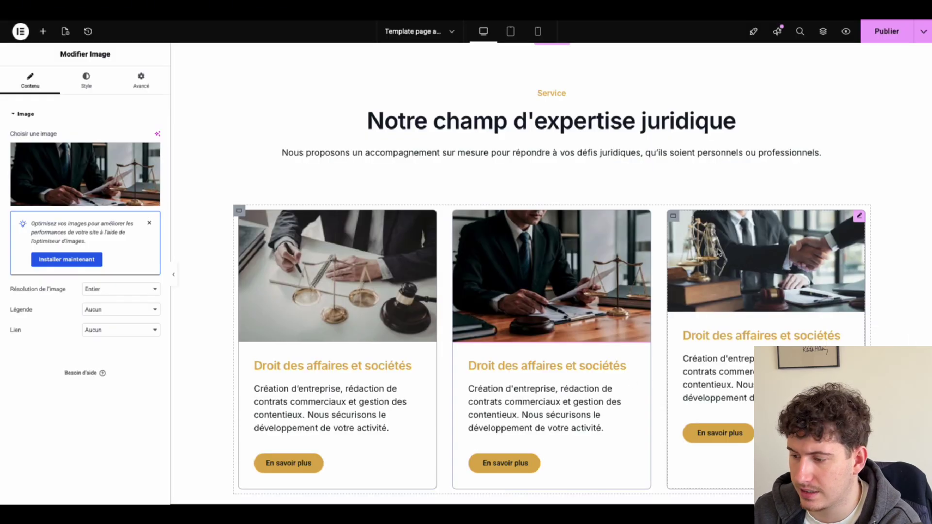
left_click(97, 165)
left_click(277, 163)
left_click(886, 475)
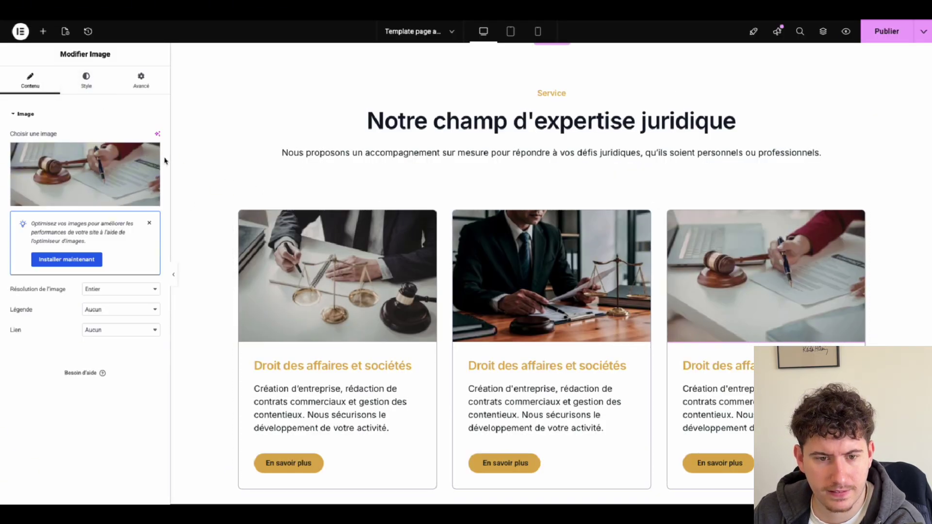
- Set the third service card image's height to 225 px and its object fit to Couverture
left_click(91, 83)
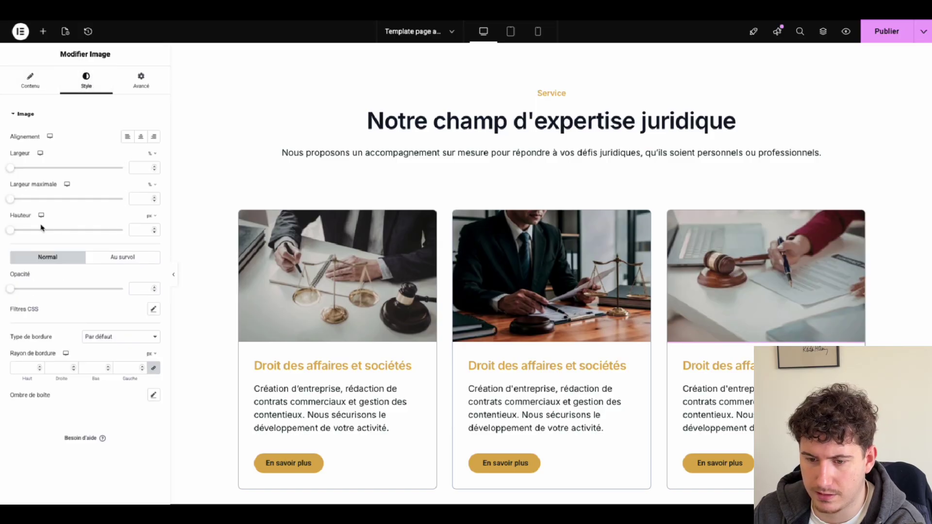
left_click_drag(11, 230, 102, 231)
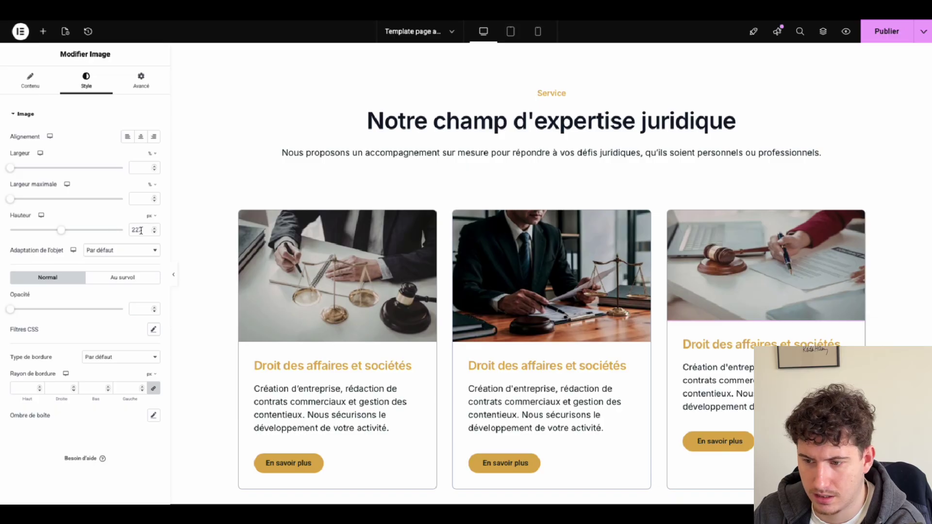
type("225")
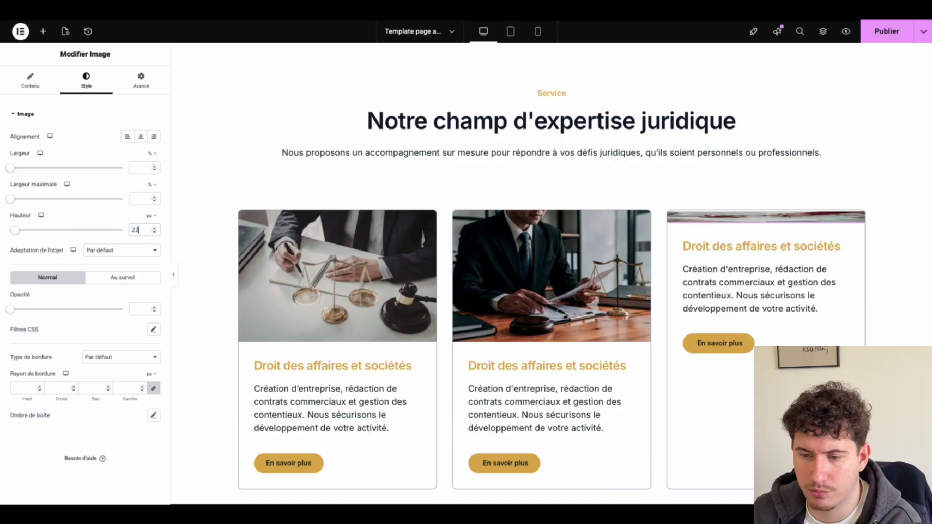
left_click(99, 253)
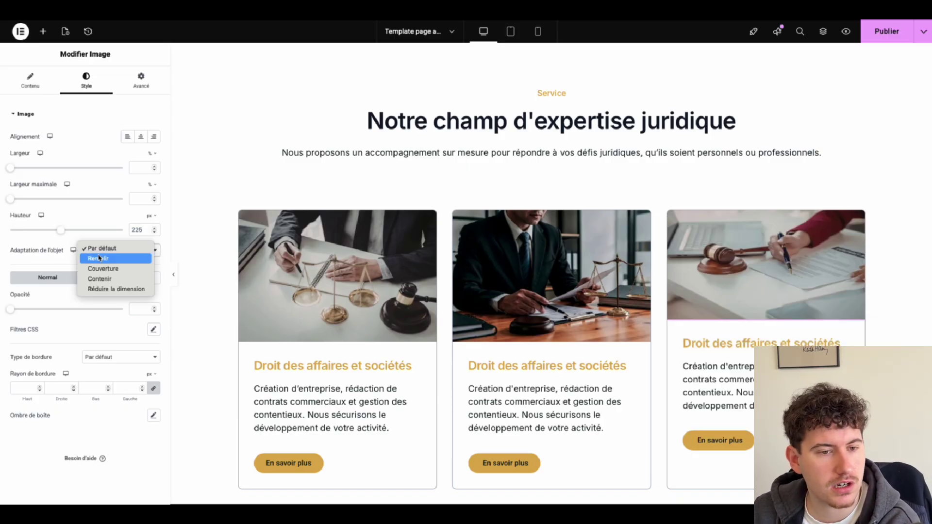
key("Escape")
left_click(100, 276)
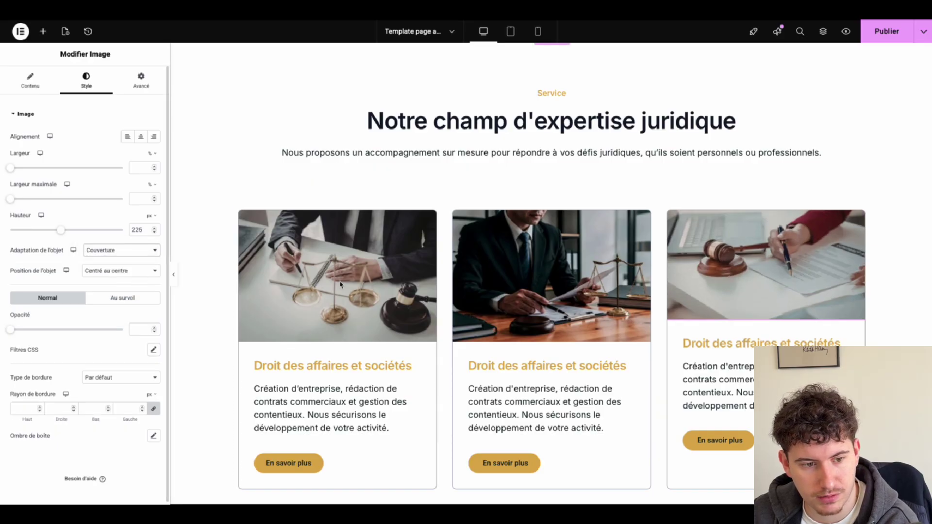
- Copy the third card image's style onto the images of the second and first service cards
right_click(743, 276)
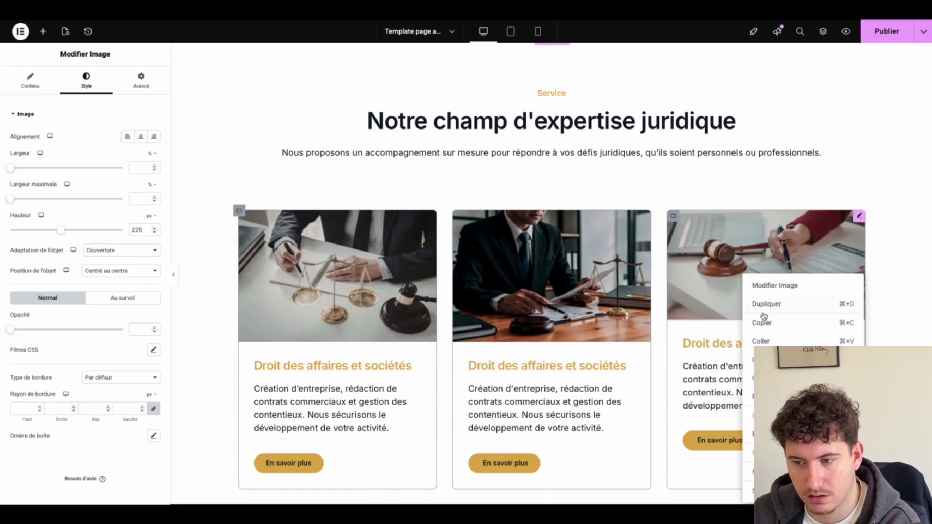
left_click(759, 322)
right_click(562, 290)
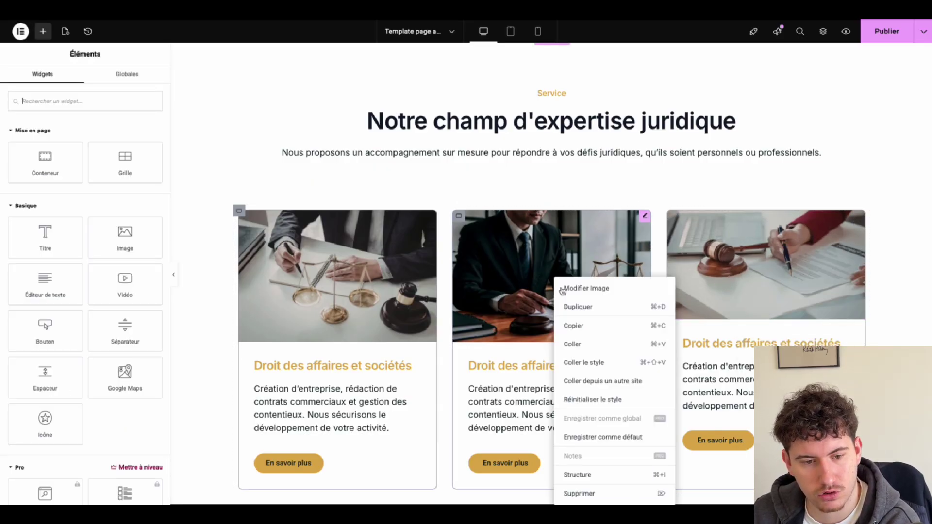
left_click(583, 362)
right_click(344, 266)
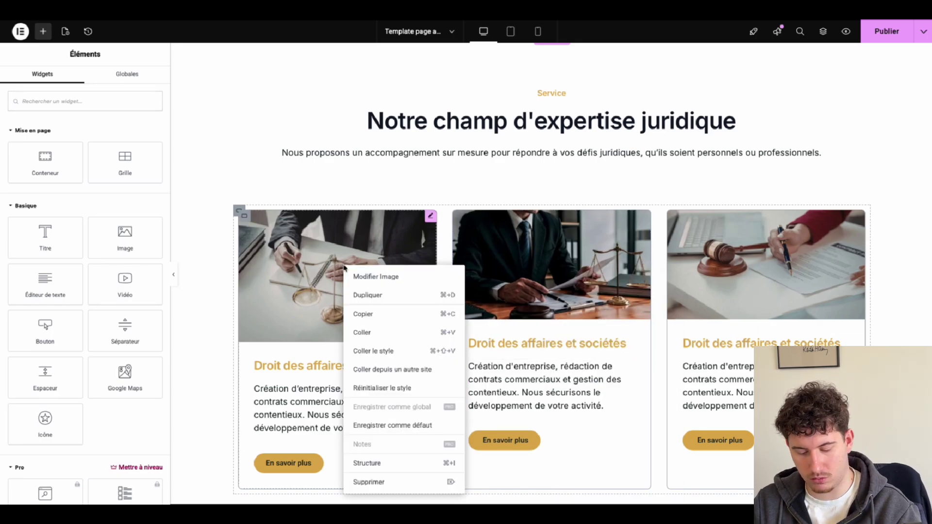
left_click(379, 351)
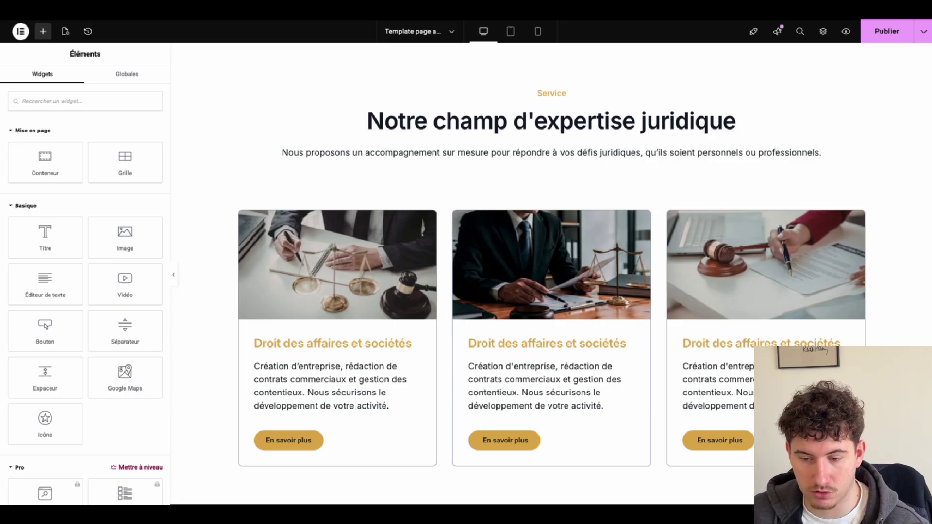
- Try to retitle the second service card "Droit de la Famille & Patrimoine"
left_click(540, 340)
triple_click(86, 147)
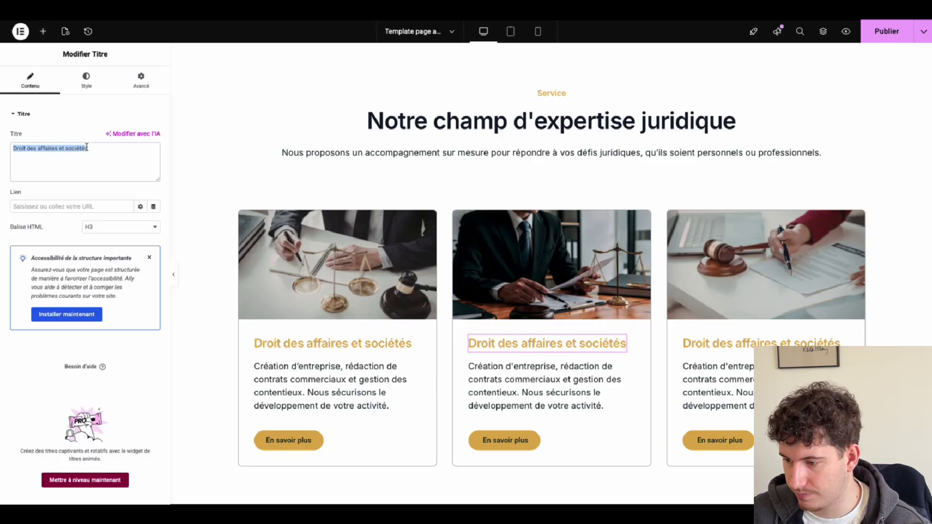
type("Droit de la Famille & Patrimoine")
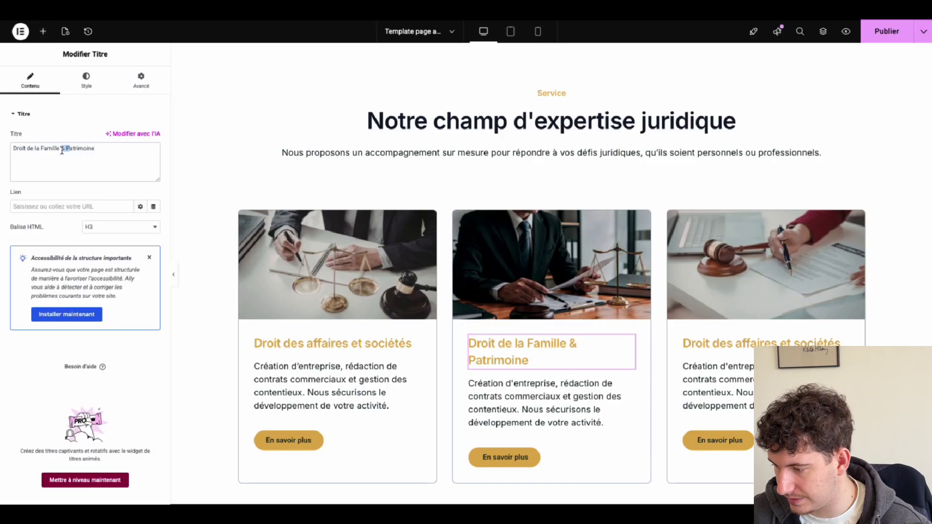
left_click(504, 456)
- Change the heading of the dark call-to-action banner below the services to "Ne restez plus seul face à vos doutes juridiques."
scroll(769, 220, "down", 8)
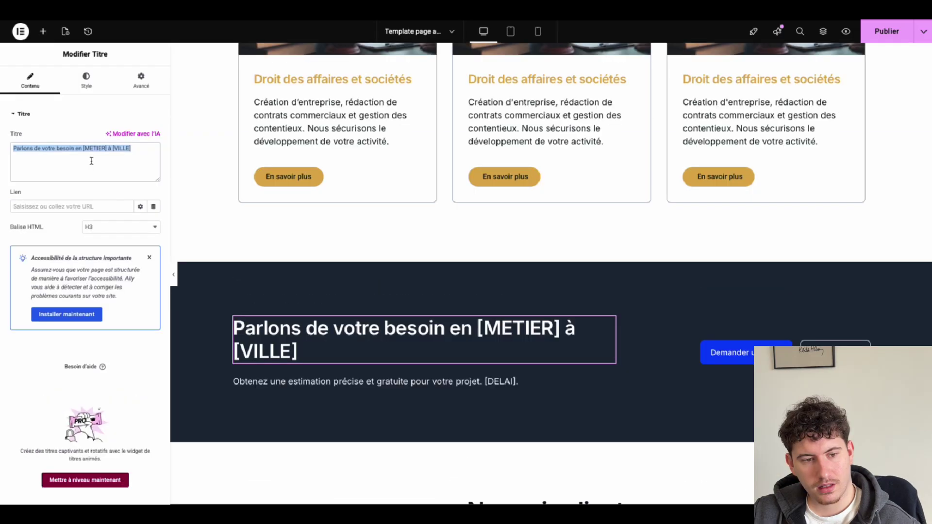
type("Ne restez plus seul face à vos doutes juridiques.")
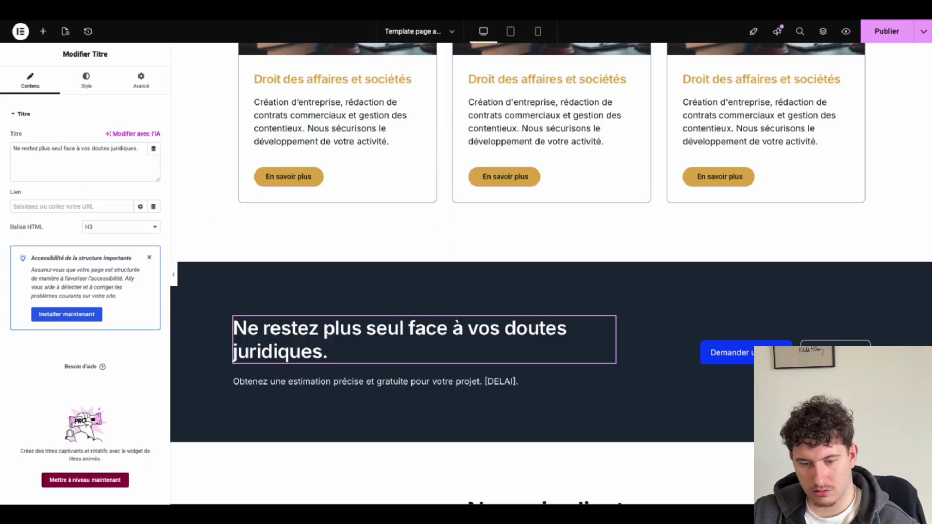
- Replace the banner paragraph with "Chaque jour compte.", an invitation to contact the Bordeaux cabinet today for a clear, confidential case evaluation, and a 24-hour reply promise
left_click(397, 383)
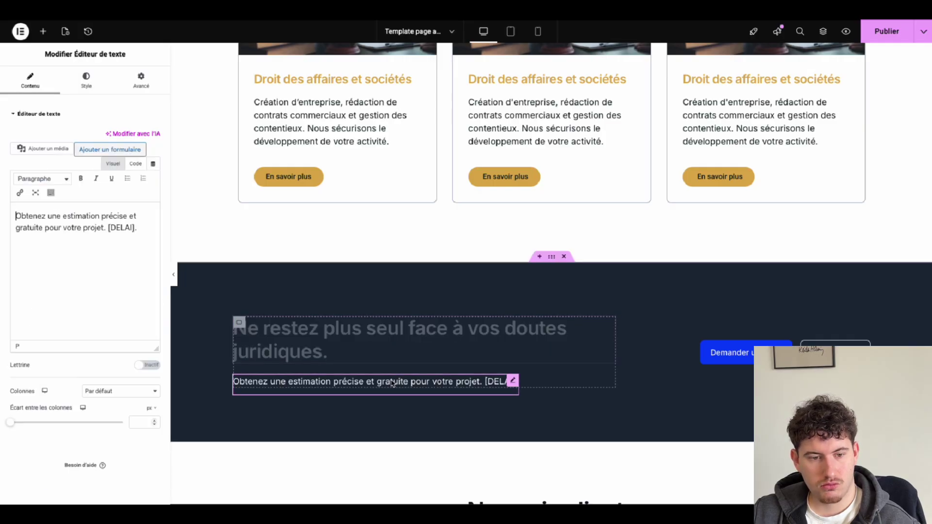
key("ctrl+a")
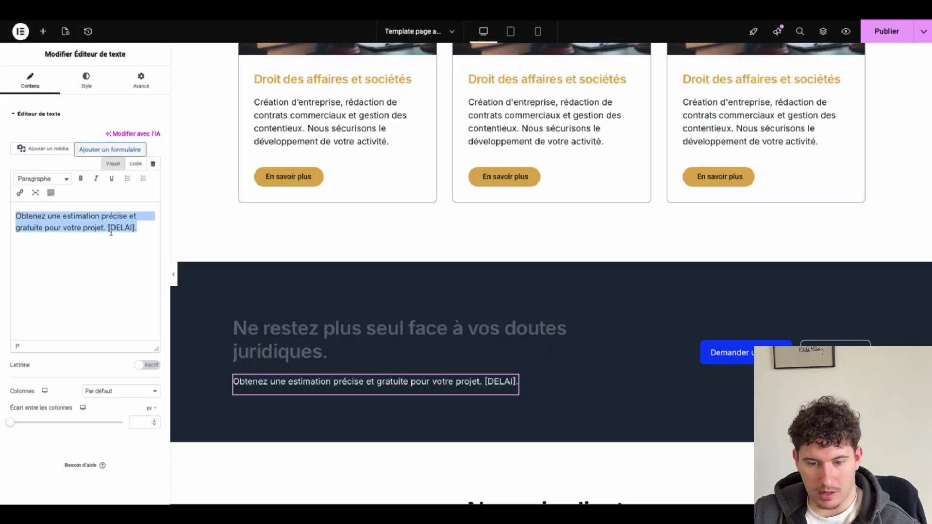
type("Chaque jour compte. Contactez notre cabinet à Bordeaux dès aujourd'hui pour une première évaluation claire et confidentielle de votre dossier. Nous vous répondons sous 24 heures.")
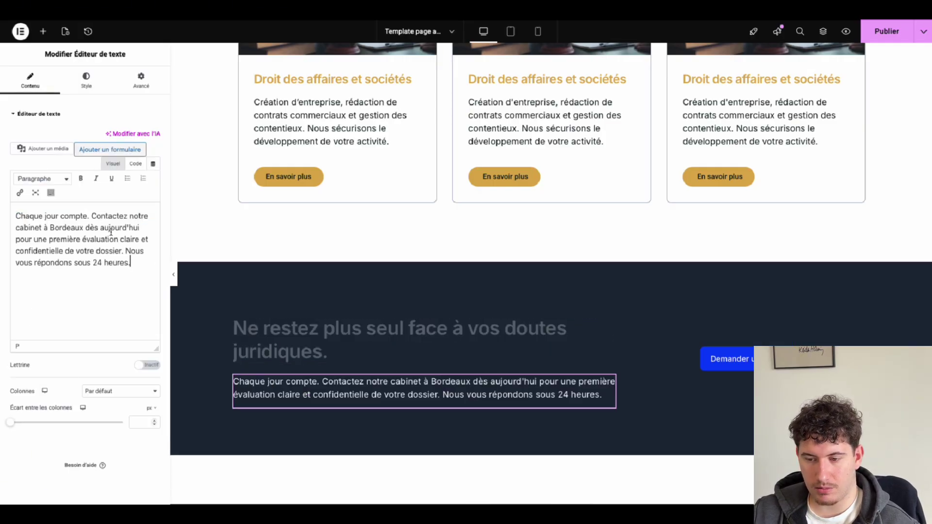
- Apply the gold style of the service cards' "En savoir plus" button to the banner's "Demander un devis" button
right_click(727, 362)
left_click(616, 295)
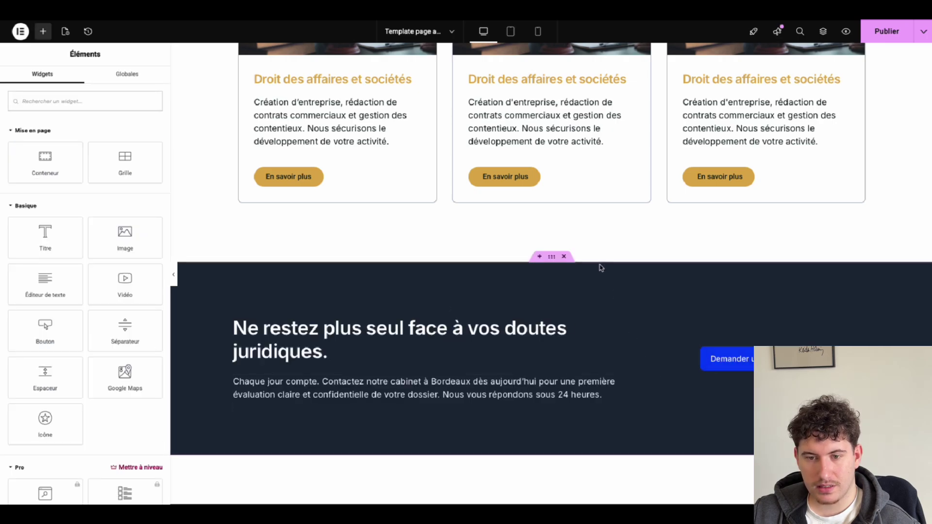
right_click(495, 178)
left_click(515, 222)
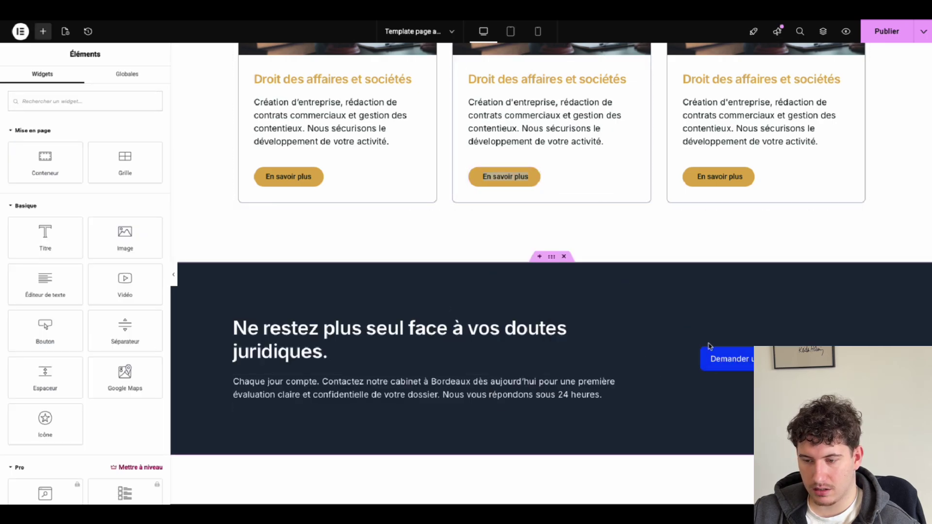
right_click(737, 360)
left_click(750, 362)
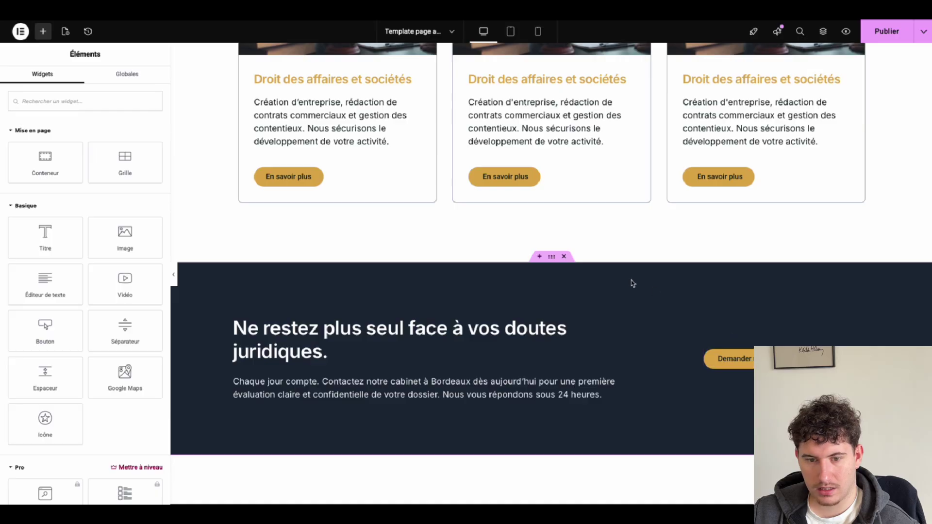
- Apply the outlined style of the hero's "Découvrir nos expertises" button to the banner's "Nous appeler" button
scroll(385, 217, "up", 10)
right_click(392, 174)
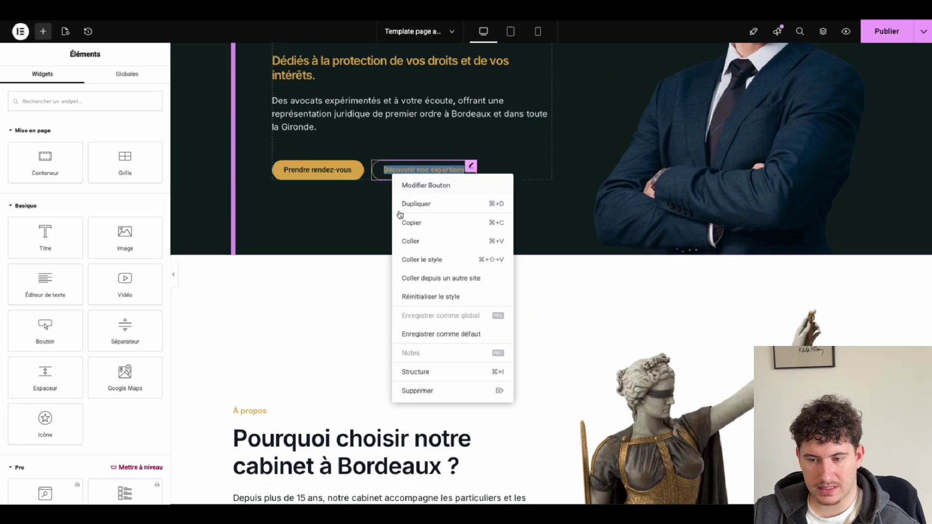
left_click(406, 222)
scroll(514, 260, "down", 15)
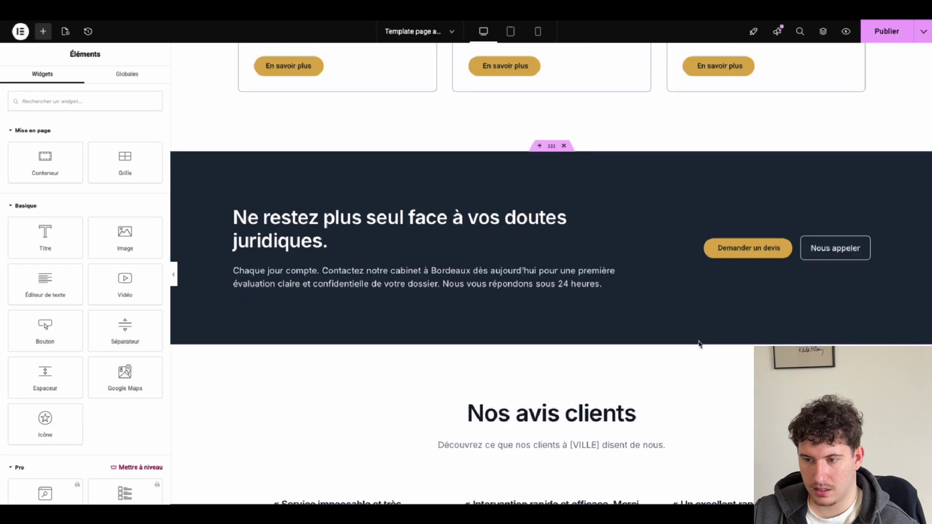
right_click(826, 249)
left_click(850, 333)
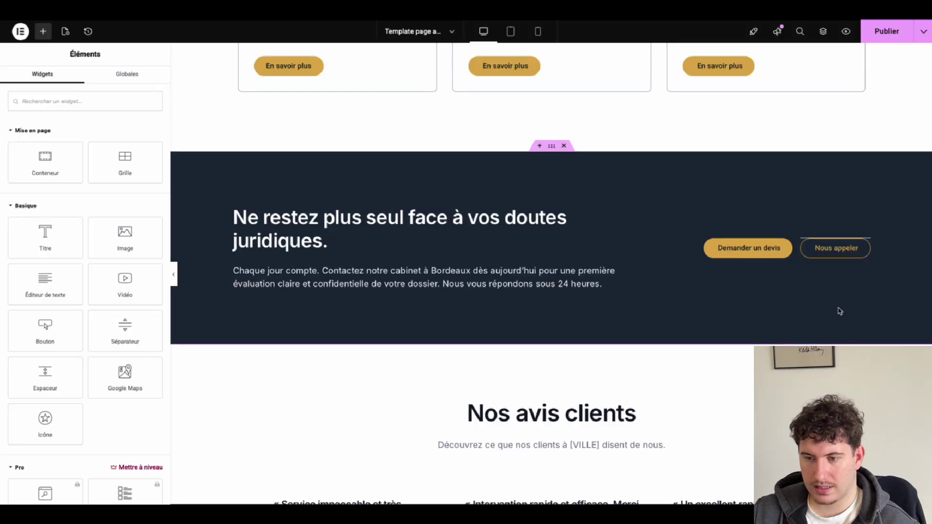
- Set the media library's lawyer-and-client-shake-hands photo as the background image of the call-to-action banner's container
left_click(756, 248)
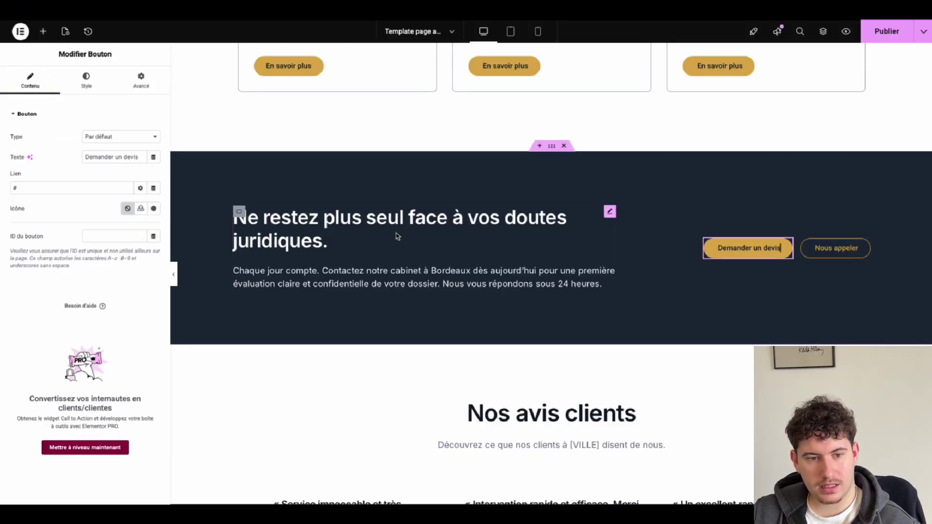
left_click(551, 148)
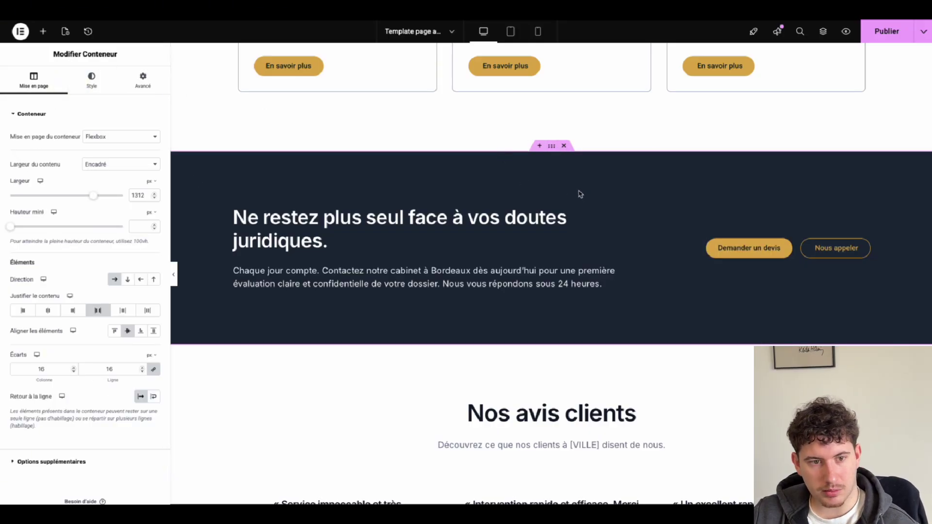
left_click(91, 81)
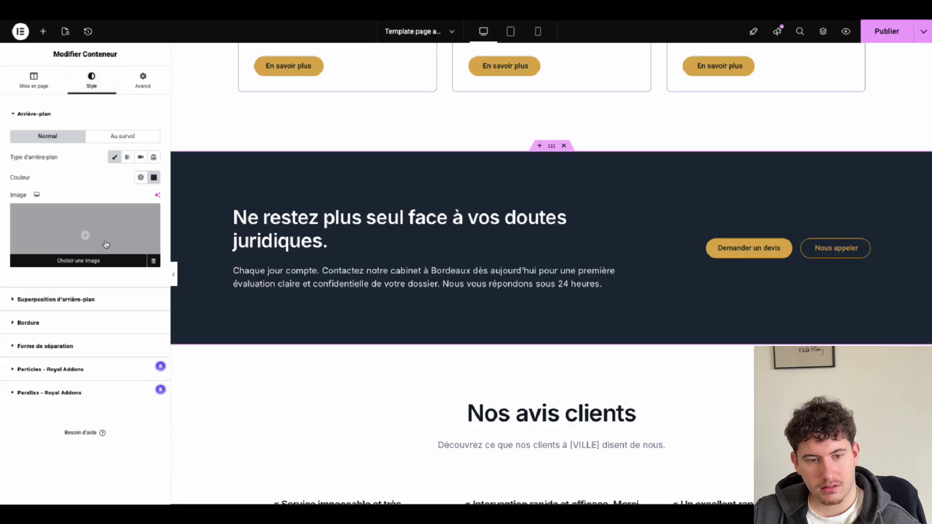
left_click(85, 233)
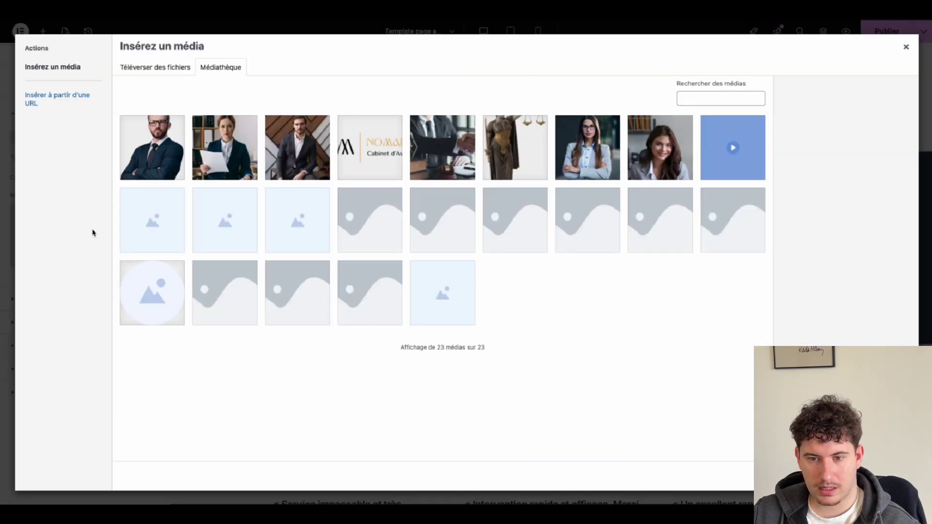
left_click(432, 147)
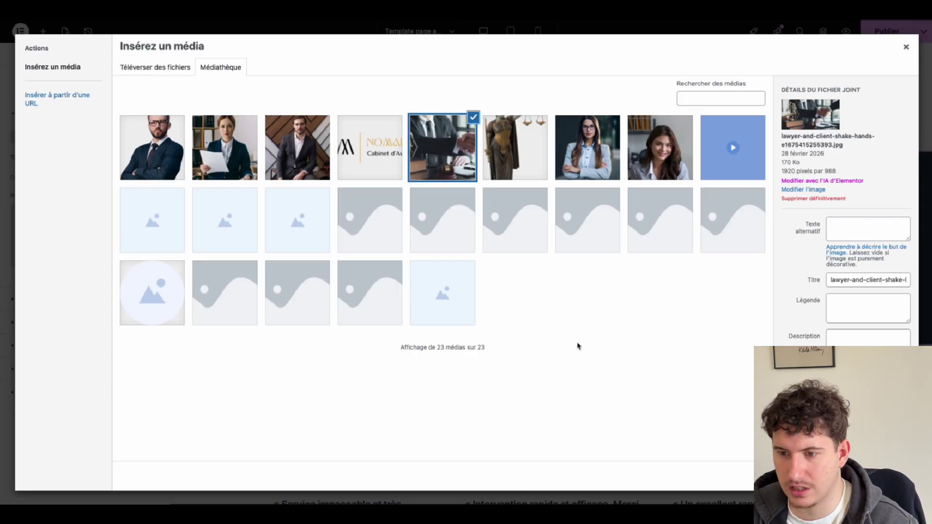
key("Return")
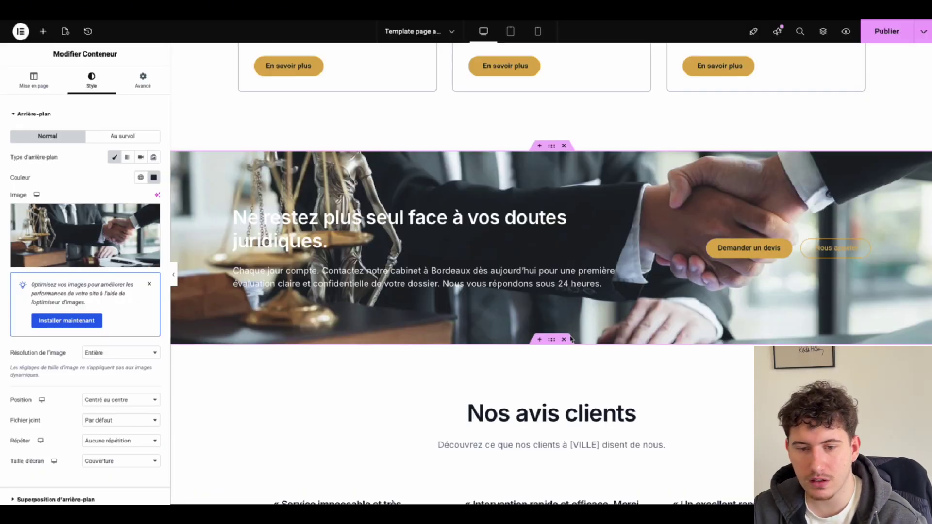
left_click(564, 338)
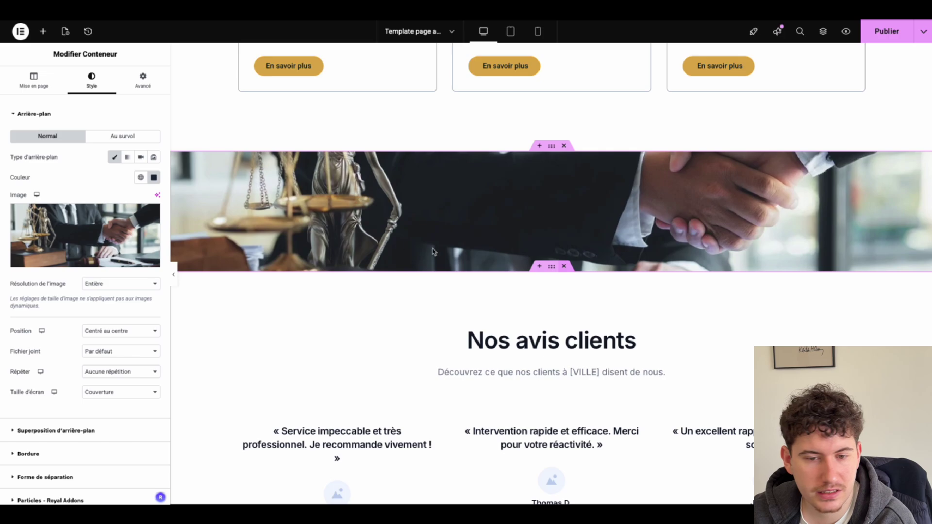
key("ctrl+z")
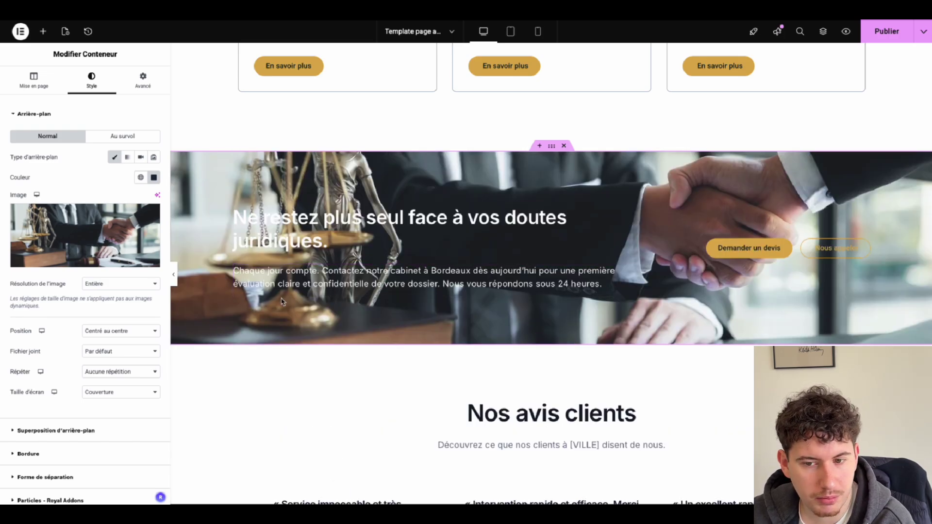
- Add a classic background overlay to the call-to-action banner in the global "Secondaire" colour with an opacity of 0.51
scroll(48, 364, "down", 3)
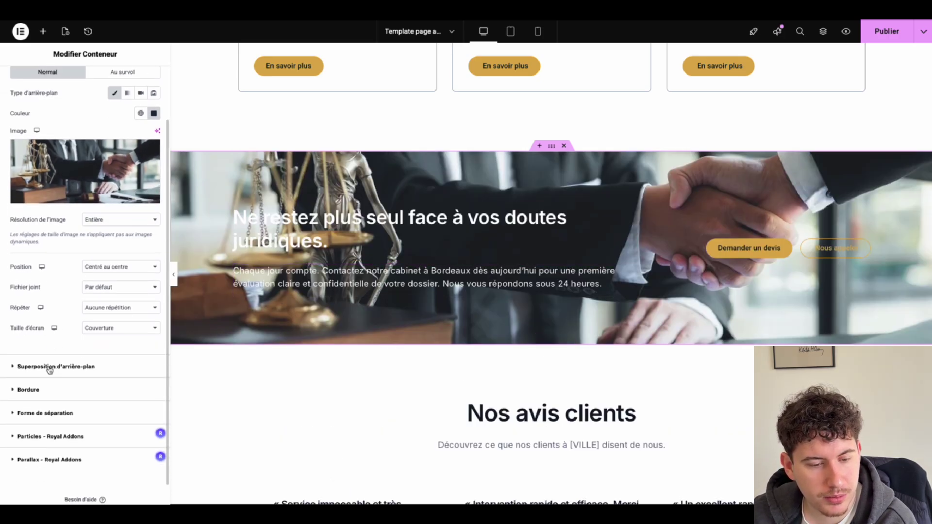
left_click(49, 368)
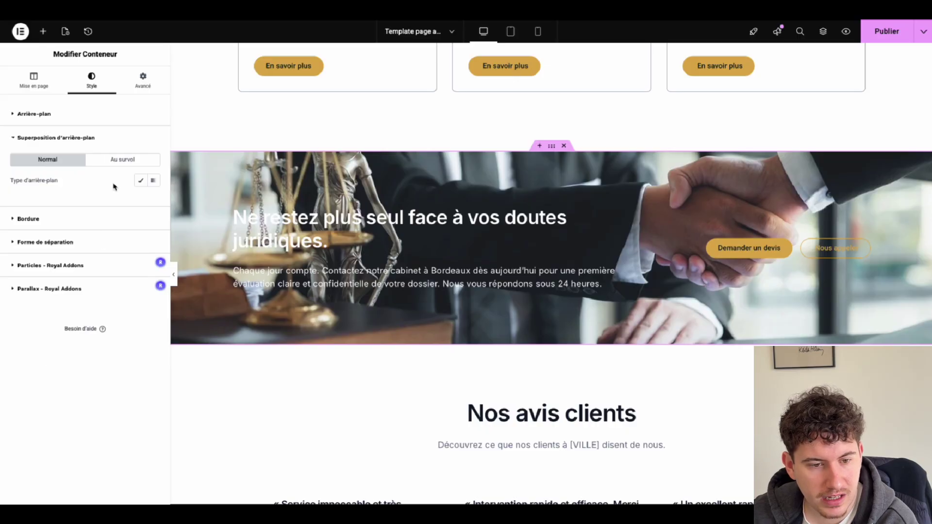
left_click(140, 180)
left_click(141, 200)
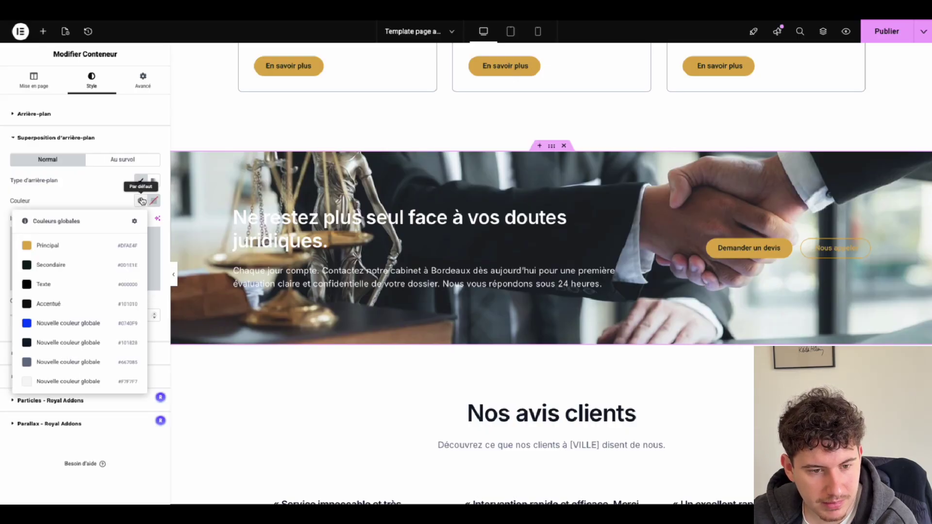
left_click(83, 274)
left_click(71, 316)
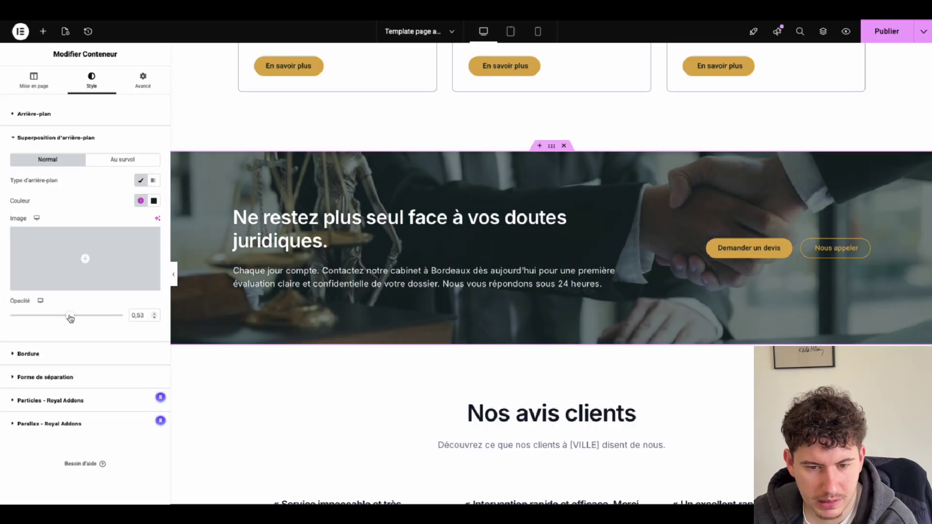
mouse_move(69, 318)
left_mouse_down()
mouse_move(57, 318)
mouse_move(69, 317)
left_mouse_up()
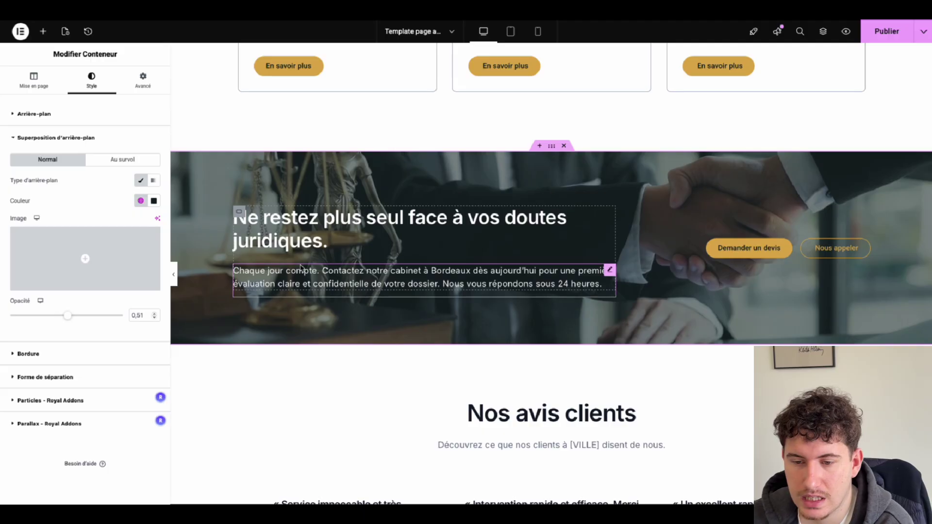
- Look over the client reviews section, then open the Trustindex.io Google reviews plugin in the WordPress dashboard
scroll(250, 381, "up", 10)
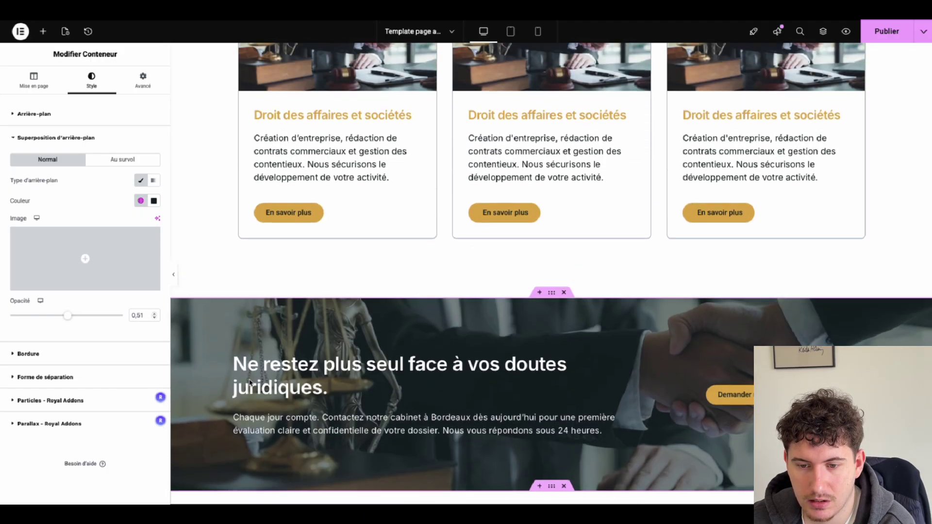
scroll(250, 383, "up", 10)
scroll(245, 379, "down", 3)
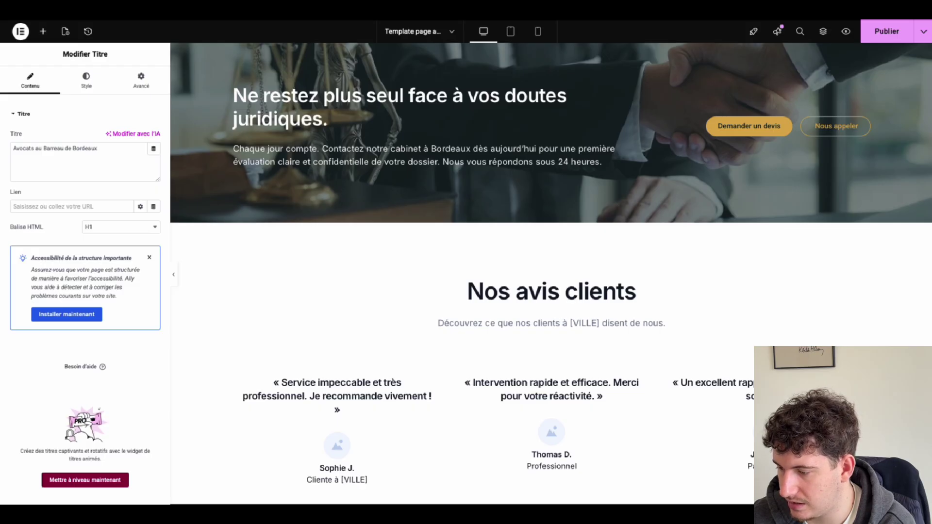
scroll(434, 262, "down", 3)
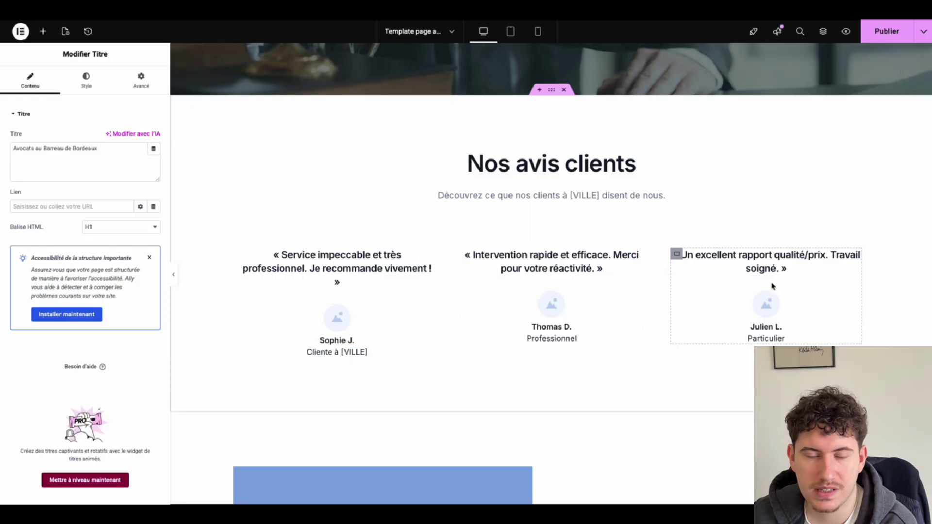
left_click(261, 19)
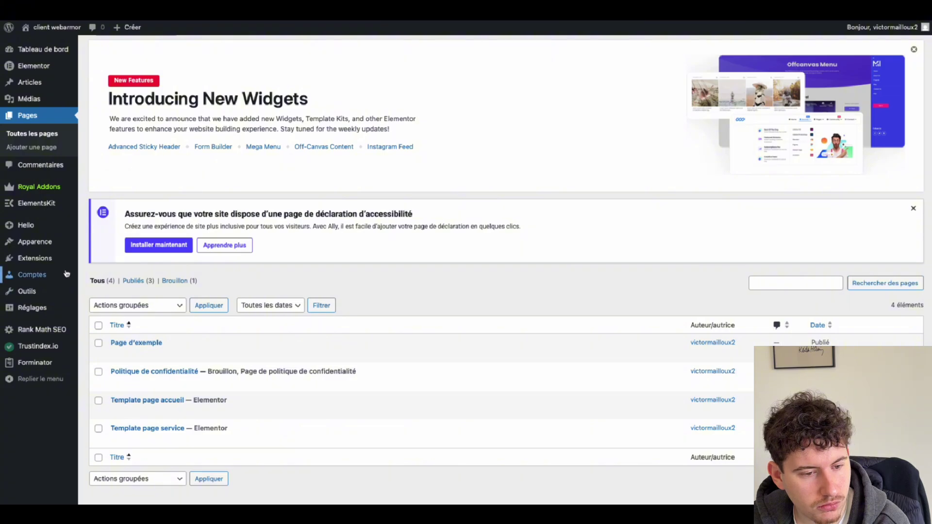
mouse_move(39, 243)
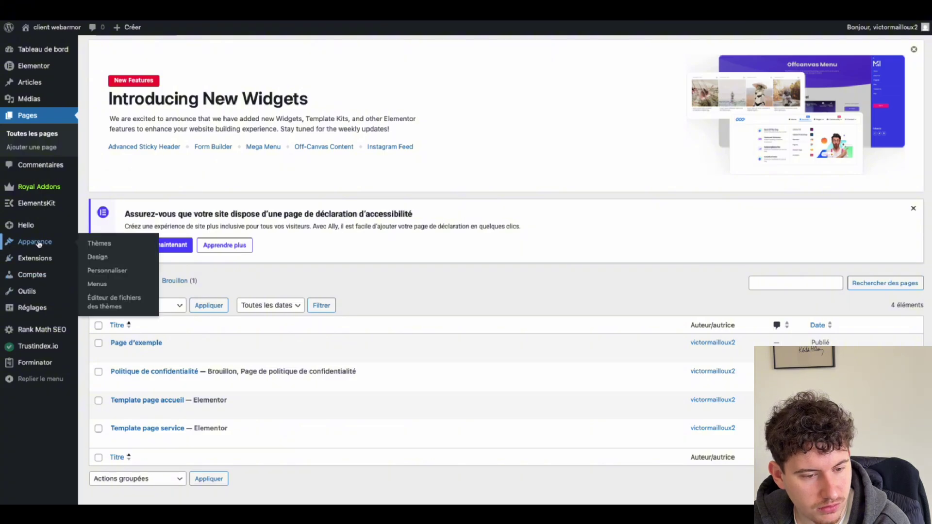
left_click(39, 346)
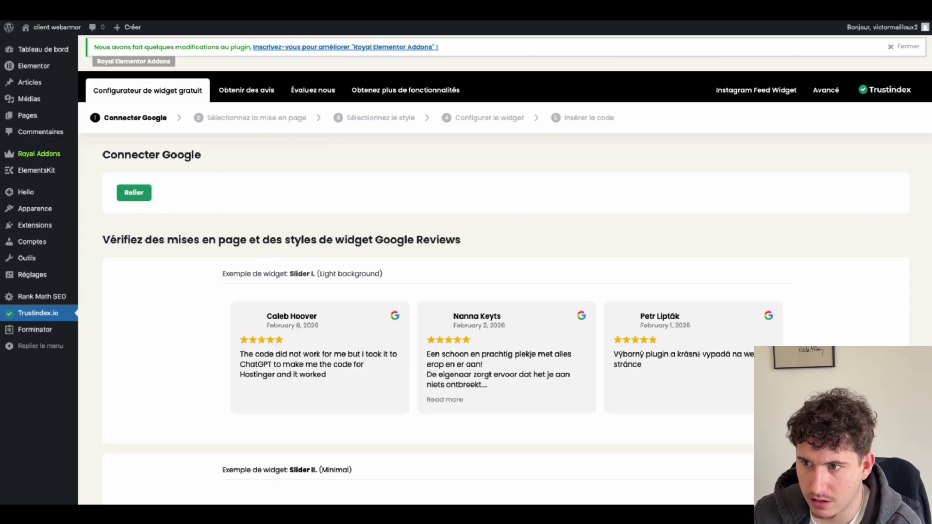
- Search Google for "avocat paris" and examine the review ratings in the local law firm listings
key("super+t")
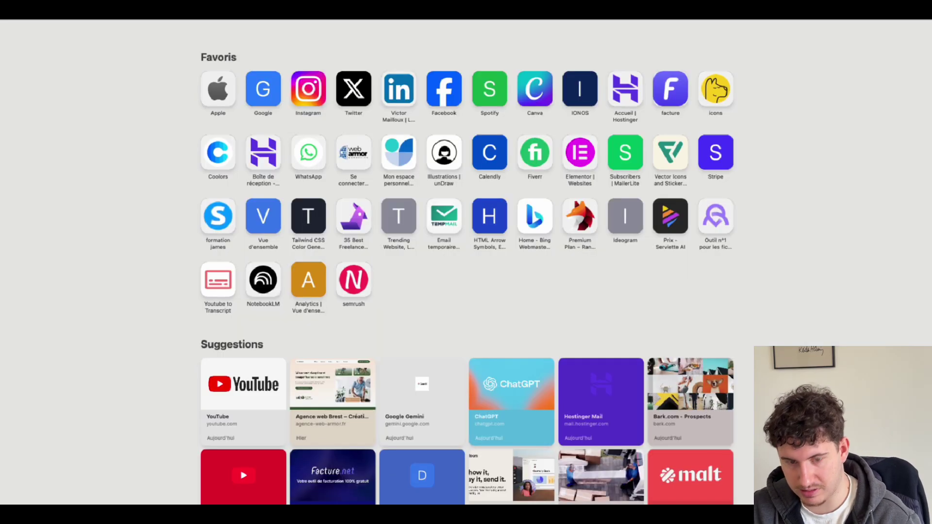
type("avocat paris")
key("Return")
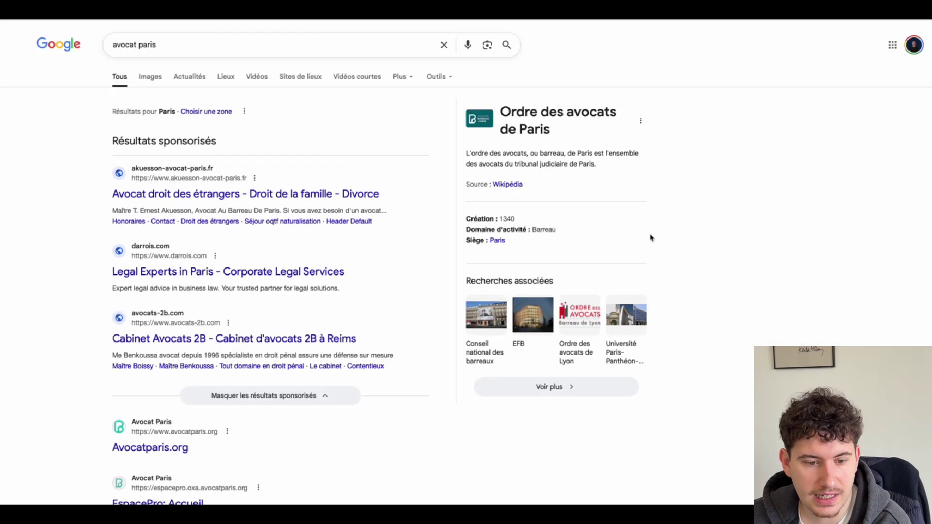
scroll(650, 238, "down", 10)
scroll(286, 250, "down", 7)
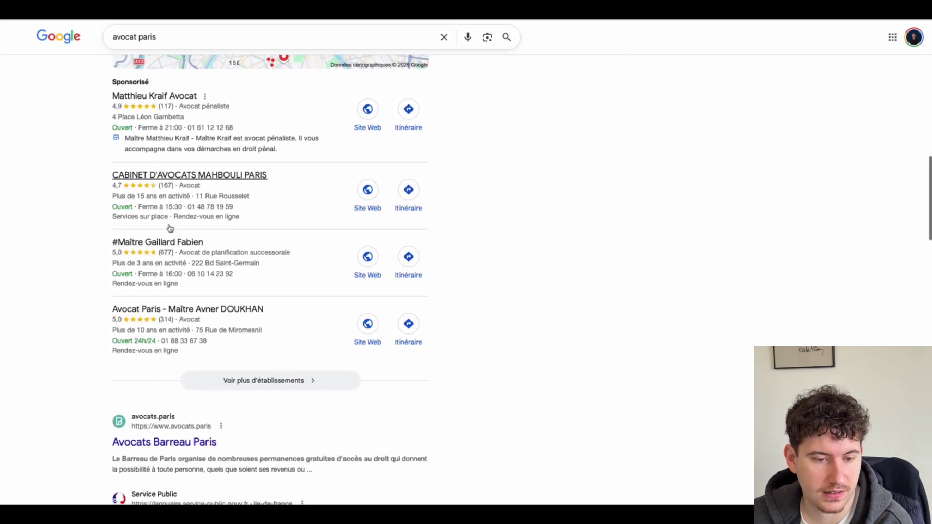
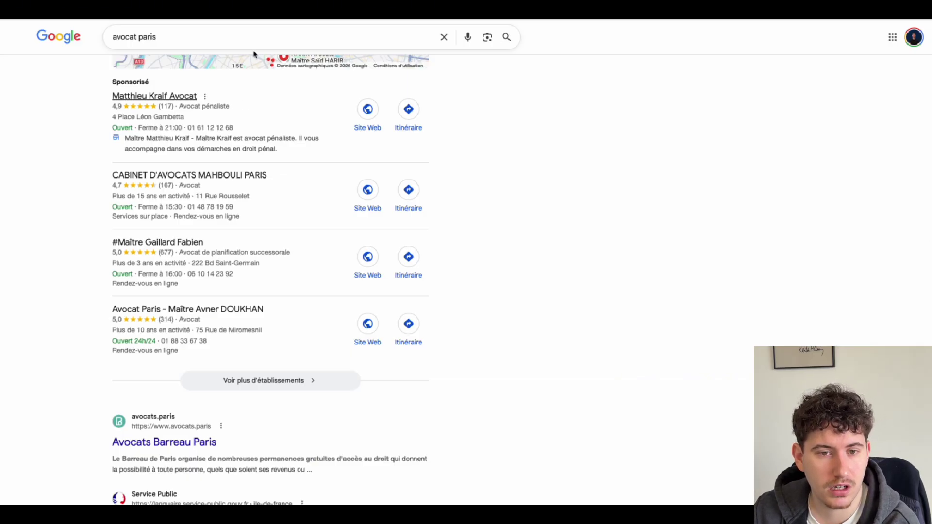
- Return to the Trustindex plugin page and examine the sample layouts and styles of its Google Reviews widgets
left_click(265, 9)
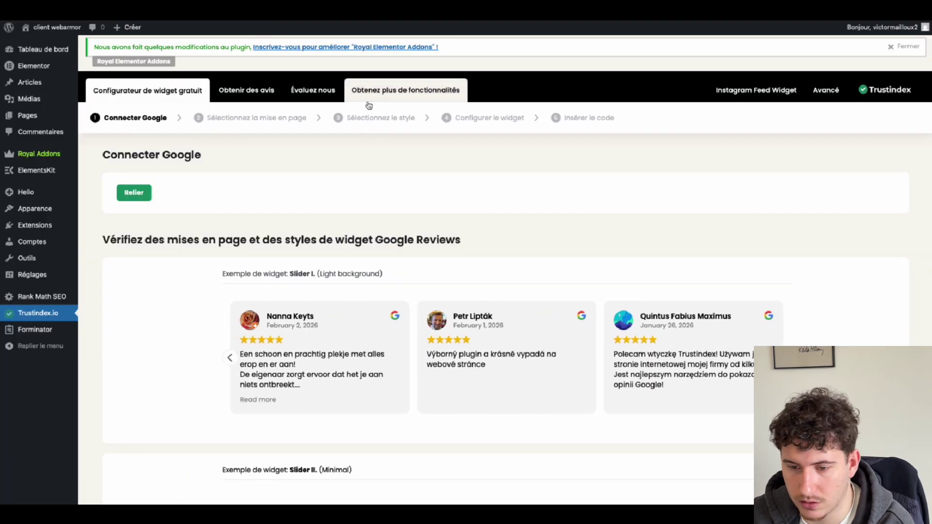
scroll(316, 209, "down", 10)
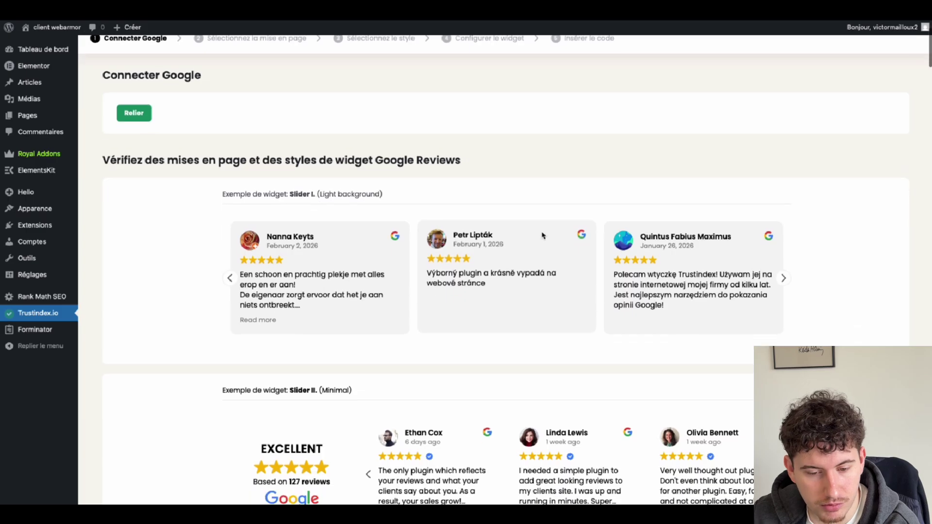
scroll(544, 196, "down", 7)
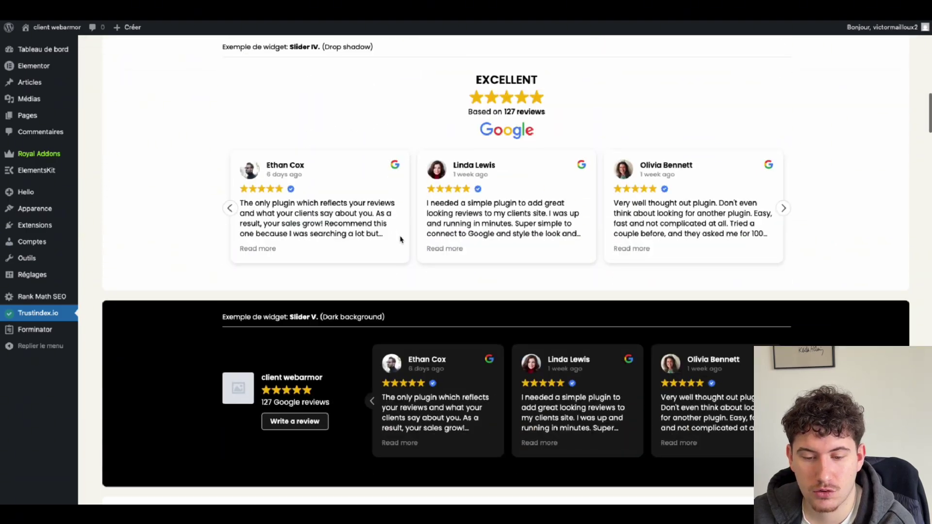
scroll(200, 257, "down", 6)
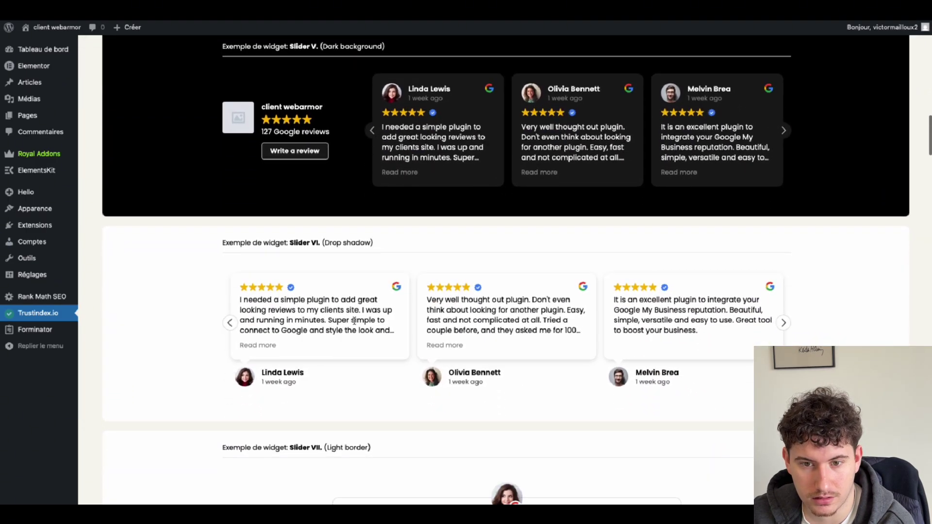
scroll(694, 293, "up", 19)
scroll(684, 294, "down", 16)
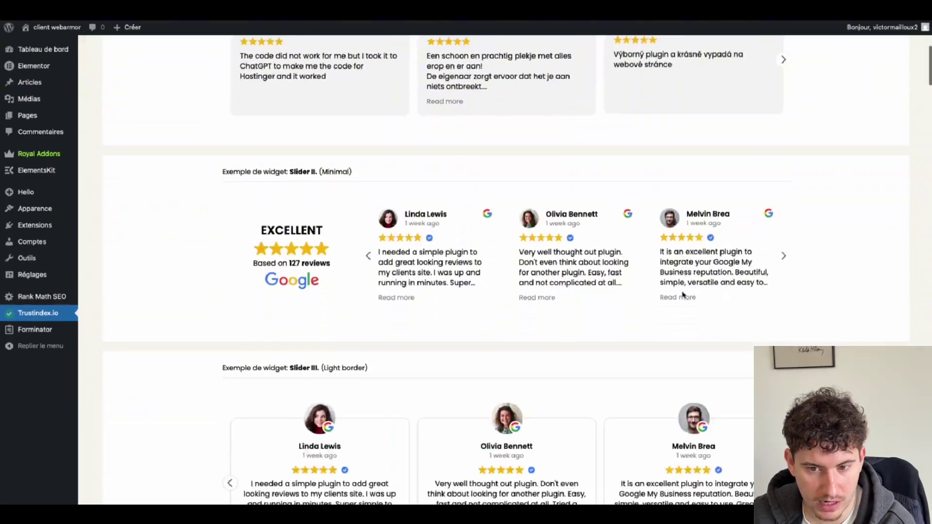
scroll(684, 293, "up", 11)
scroll(291, 178, "up", 8)
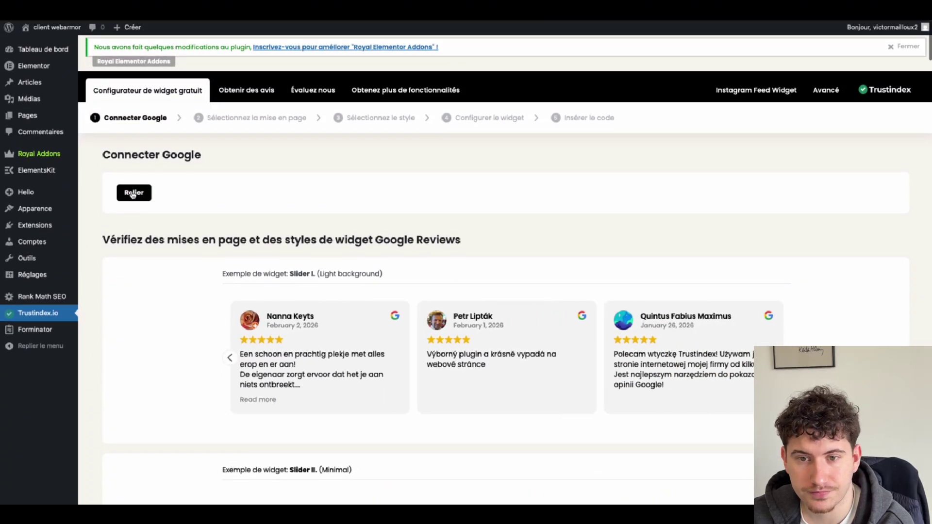
- In the Elementor editor, replace the placeholder image under the first client review with the smiling woman's portrait from the media library
left_click(513, 19)
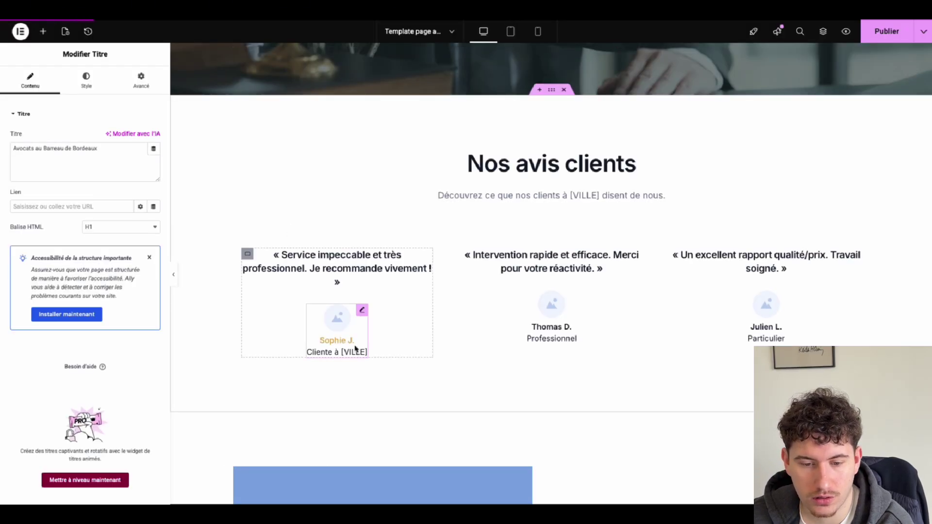
left_click(345, 333)
left_click(96, 179)
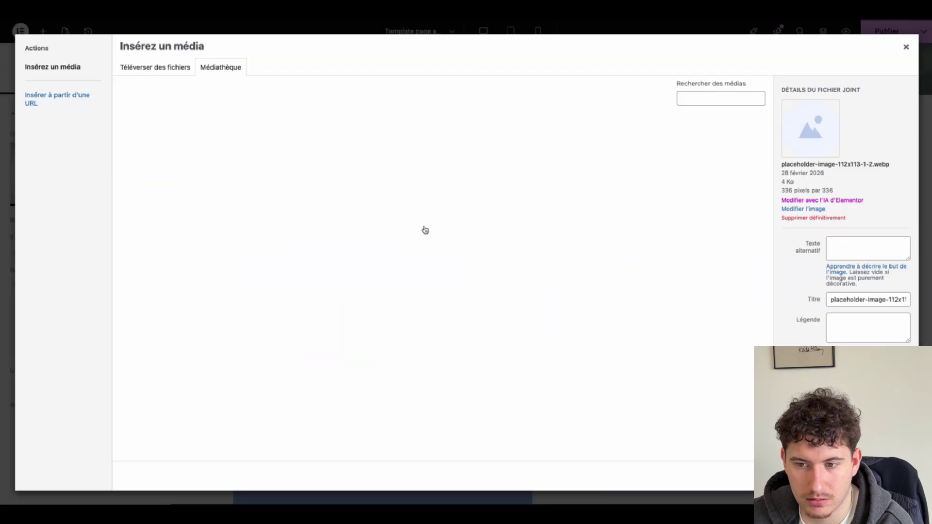
left_click(663, 144)
left_click(887, 476)
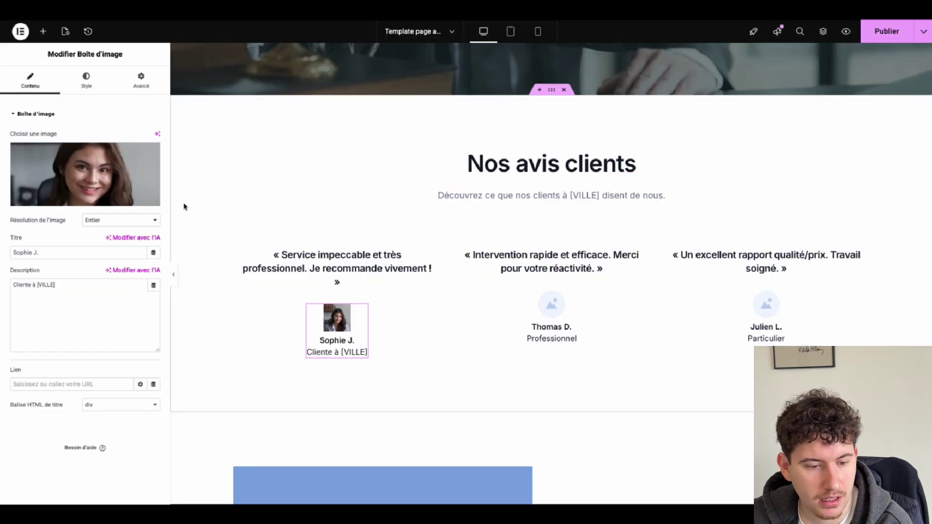
- Set the border radius of the first reviewer's portrait to 50 px
left_click(96, 87)
left_click(25, 285)
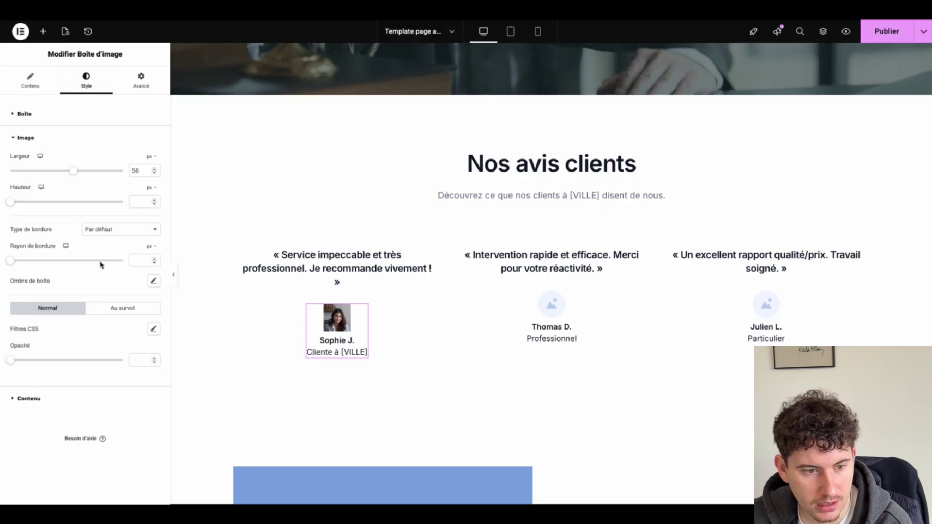
left_click(143, 261)
type("50")
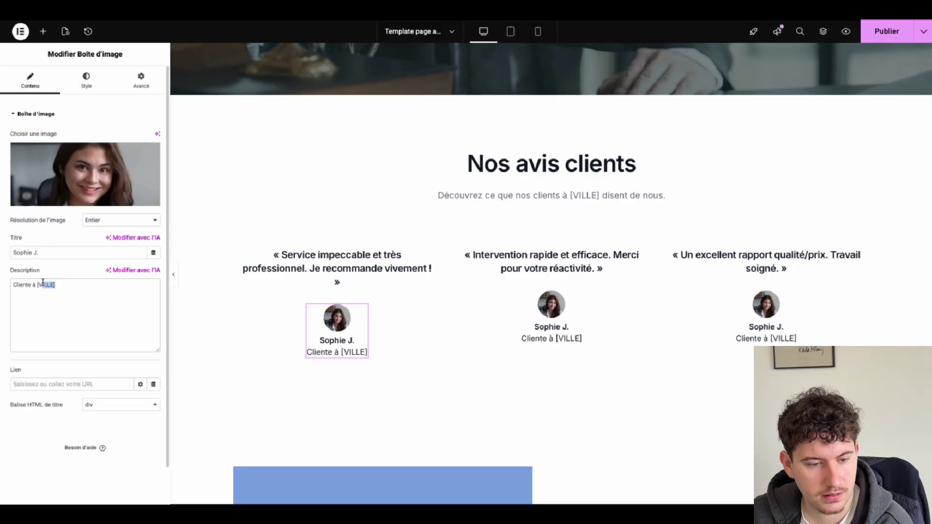
- Change the description in all three reviewer boxes to "Cliente à Bordeaux"
type("Bordeaux")
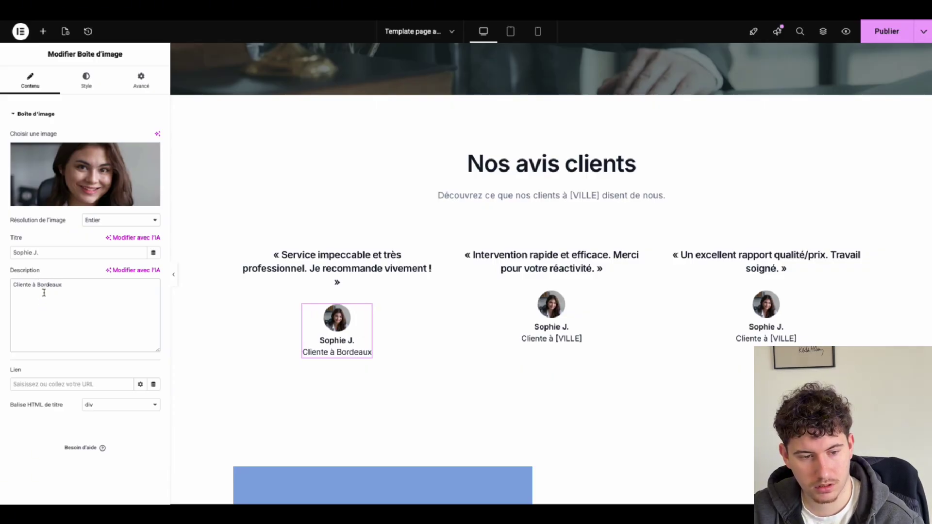
triple_click(44, 291)
key("ctrl+c")
left_click(576, 336)
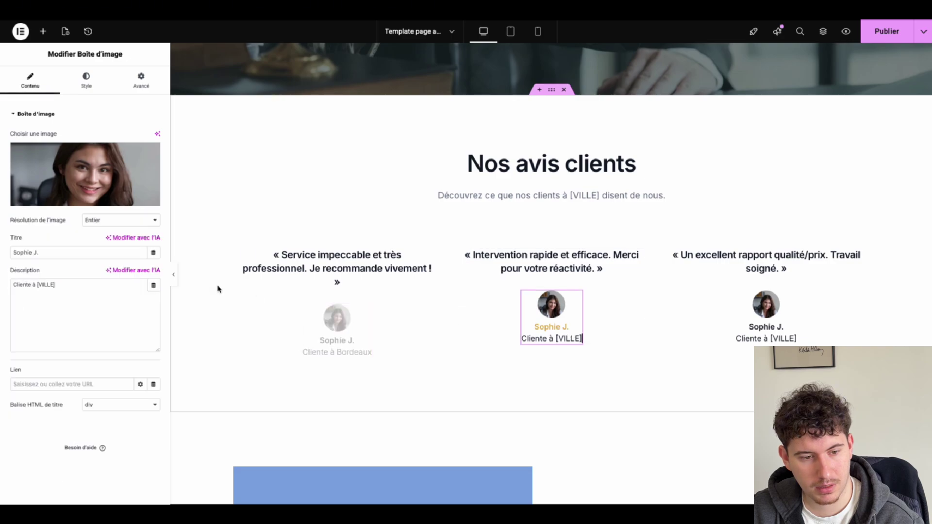
triple_click(81, 285)
key("ctrl+v")
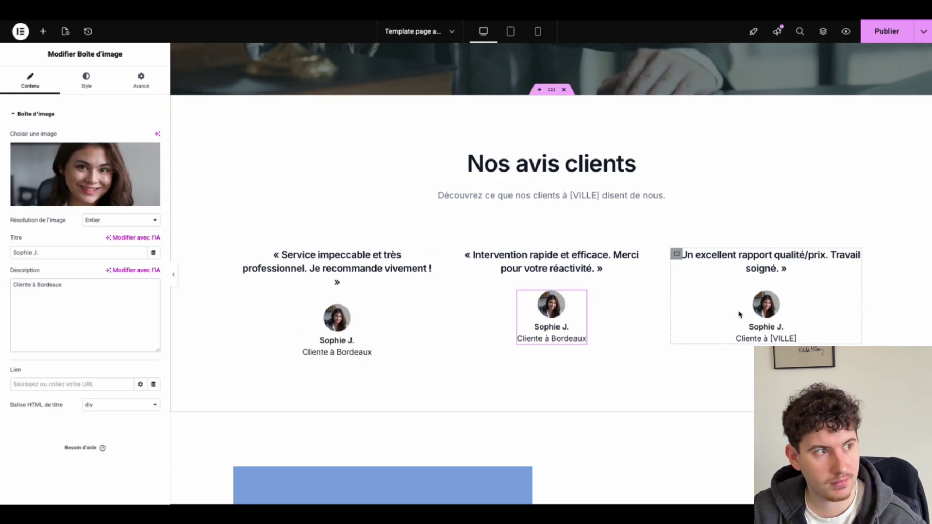
left_click(739, 314)
triple_click(88, 296)
key("ctrl+v")
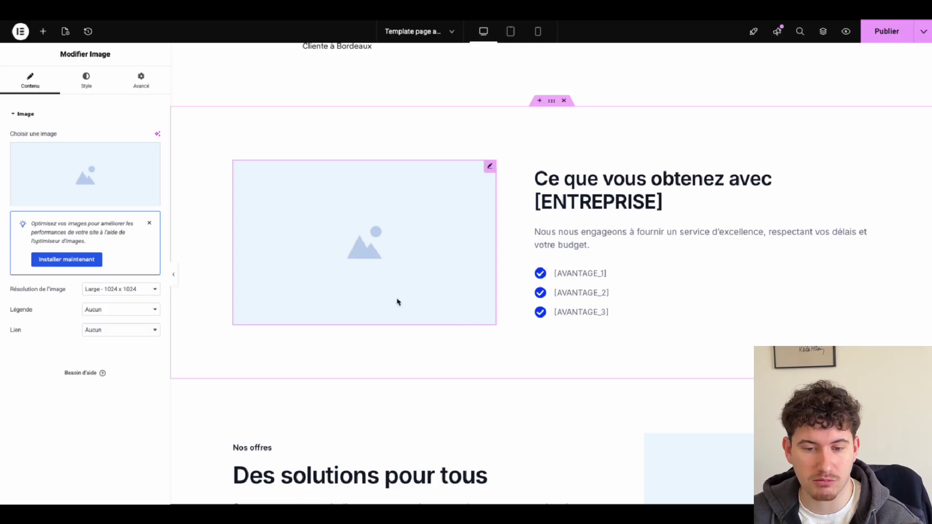
- Replace the placeholder image beside "Ce que vous obtenez avec [ENTREPRISE]" with 4-1.jpg and set its resolution to Entier
scroll(397, 302, "up", 1)
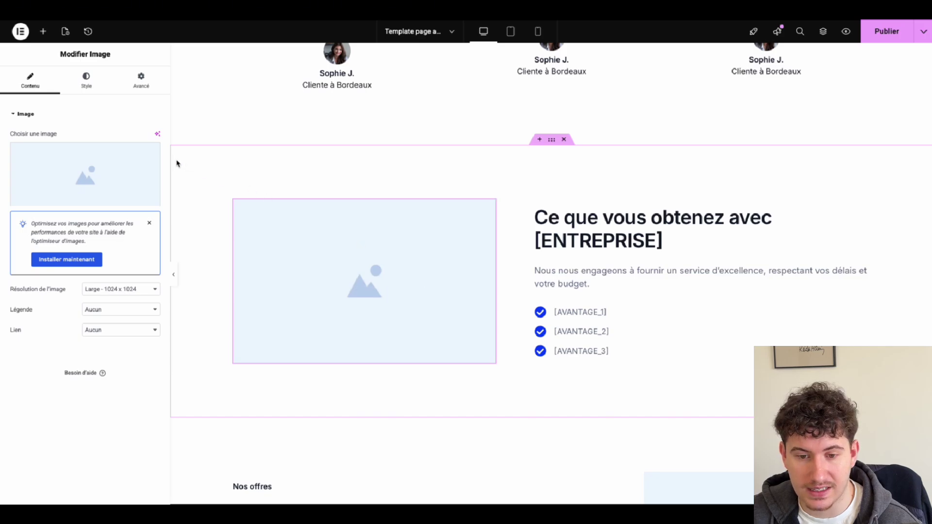
left_click(106, 162)
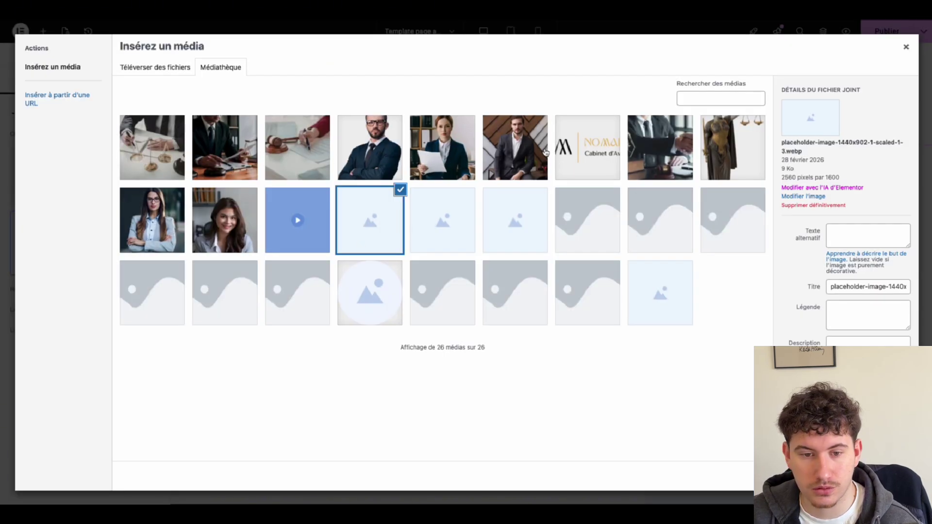
left_click(245, 149)
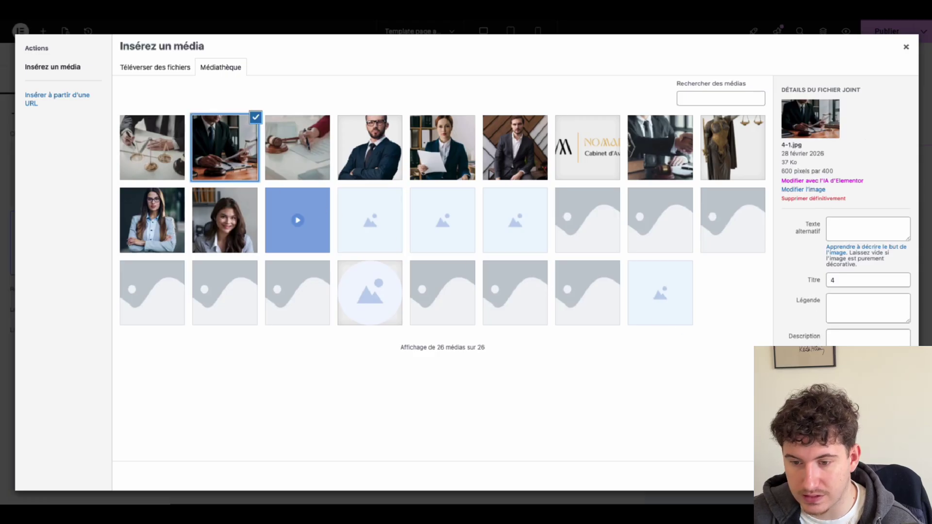
left_click(885, 476)
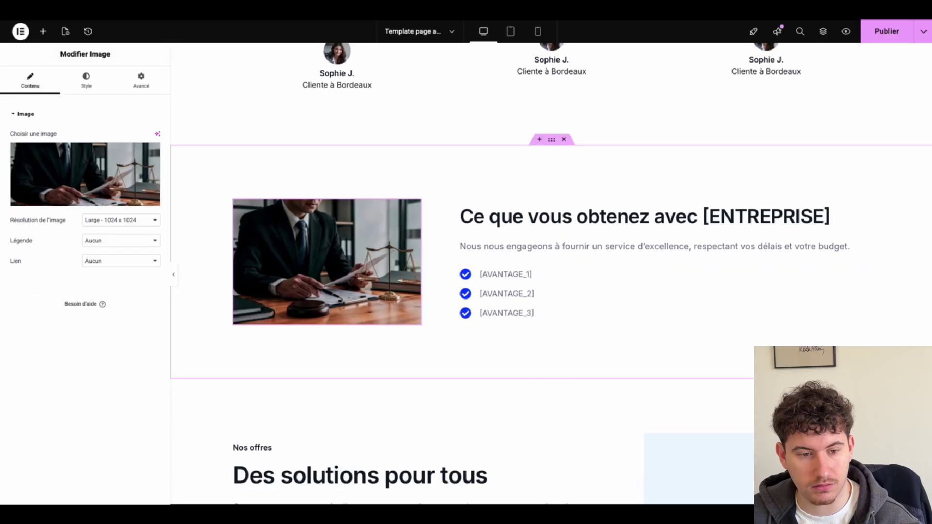
left_click(107, 219)
left_click(115, 251)
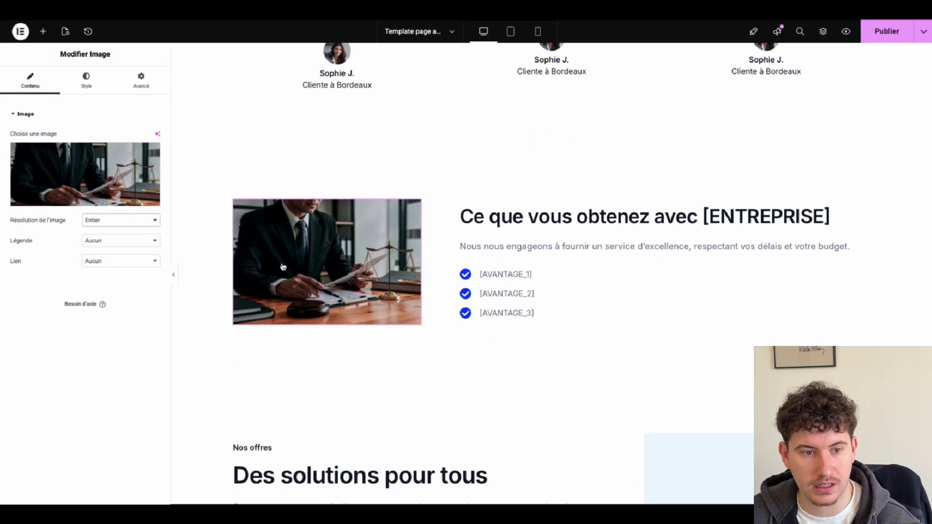
- Set the lawyer image's width to 1000 px and height to 500 px, with its object fit set to Couverture
left_click(86, 80)
left_click_drag(12, 168, 138, 169)
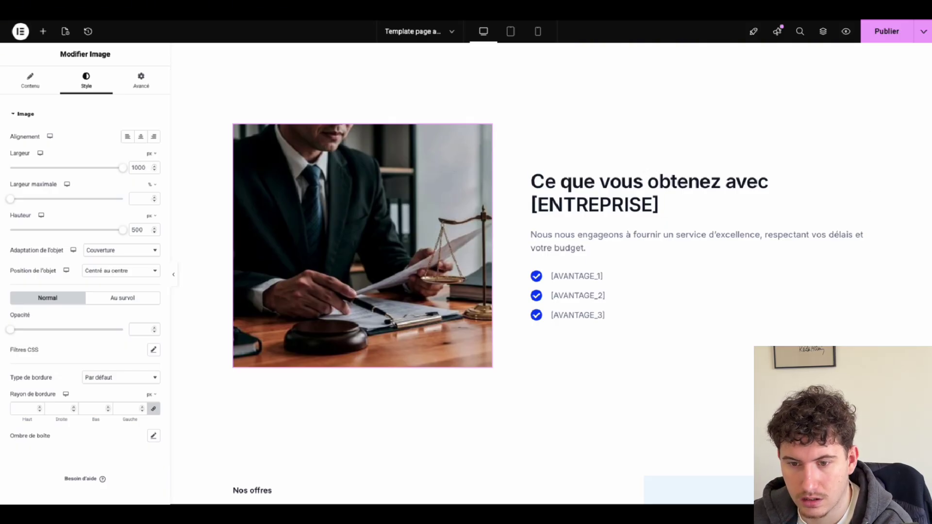
- Set the background of the "Ce que vous obtenez avec [ENTREPRISE]" section to the global colour Secondaire as a classic fill
scroll(511, 161, "up", 2)
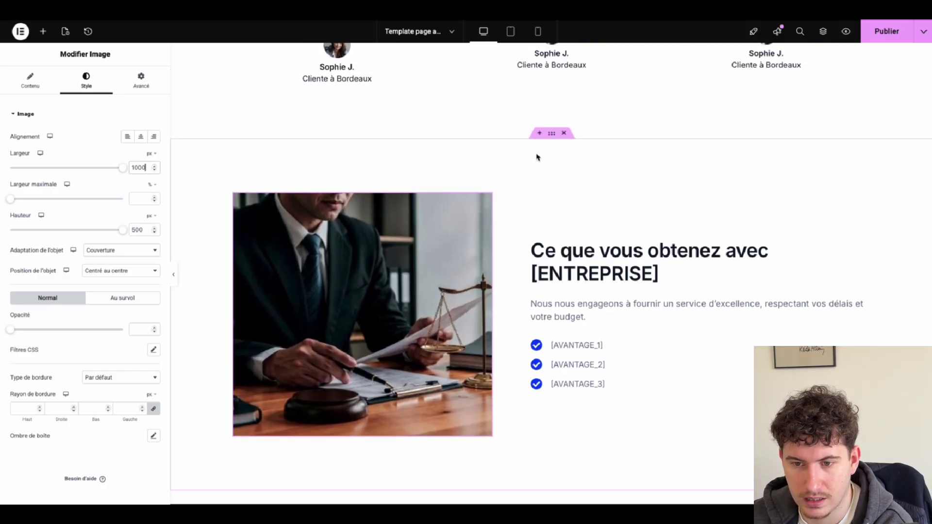
left_click(550, 135)
left_click(92, 78)
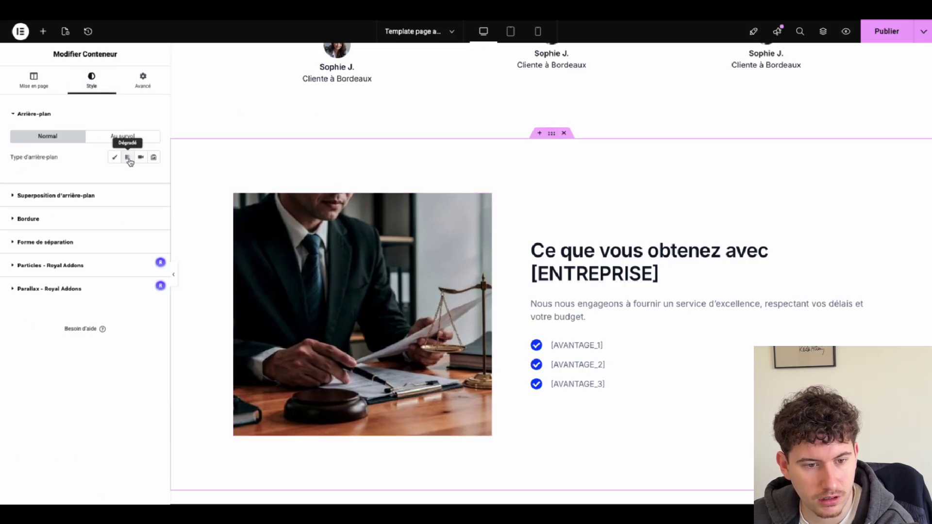
left_click(111, 157)
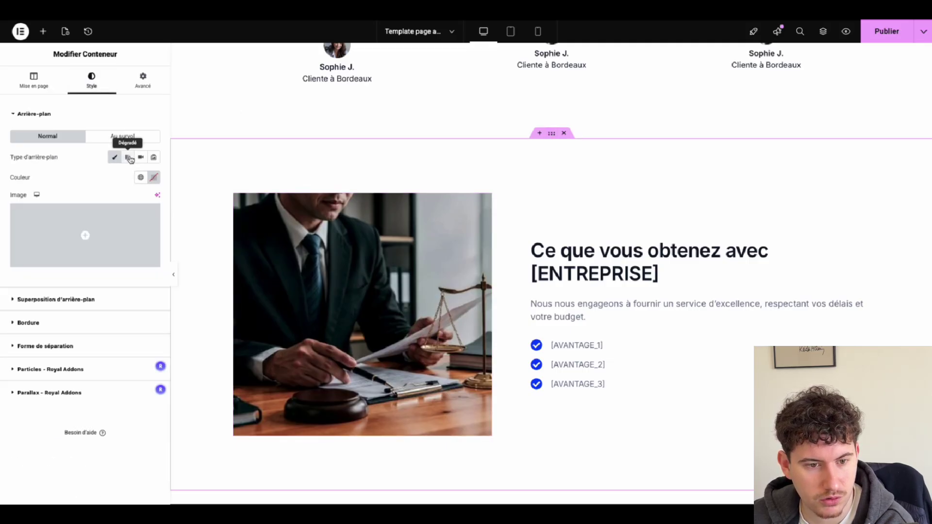
left_click(128, 156)
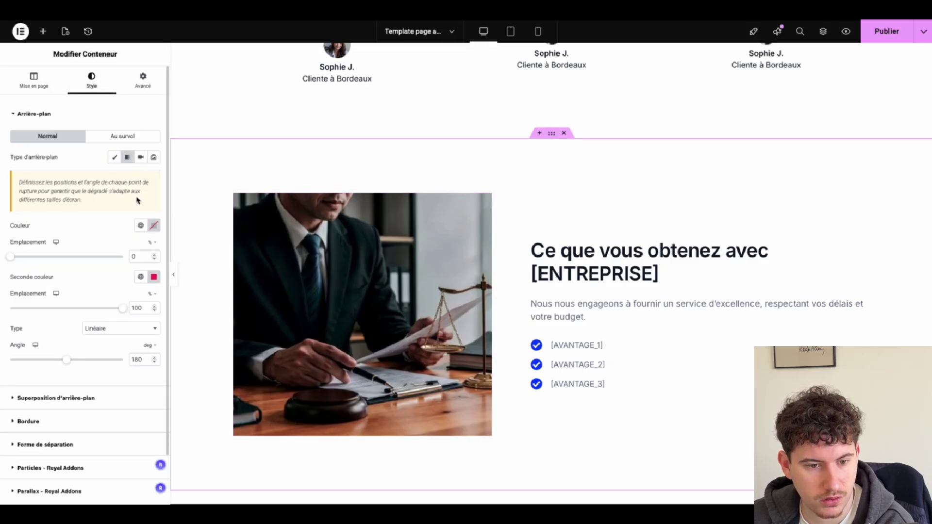
left_click(114, 157)
left_click(138, 177)
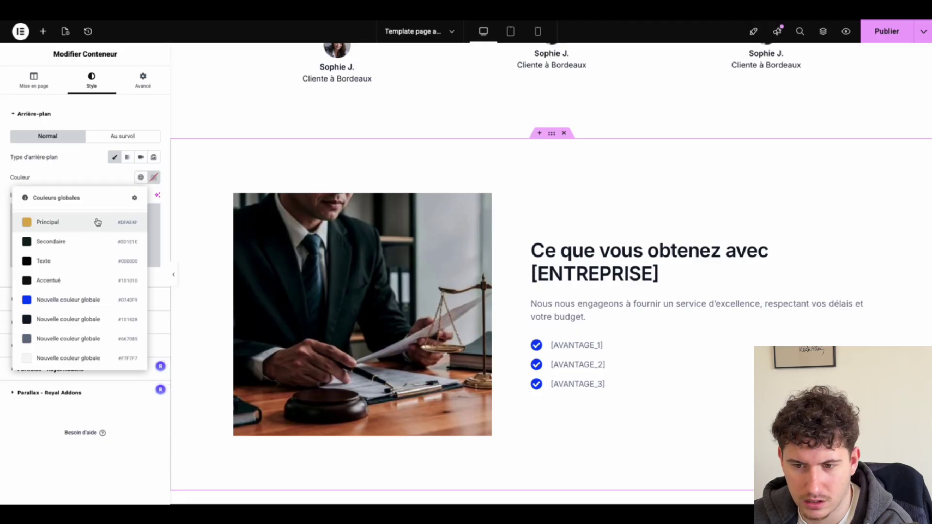
left_click(83, 246)
- Change the section heading to "Nos solutions : Ce que vous obtenez en nous choisissant" and its text colour to global colour #F7F7F7
left_click(578, 266)
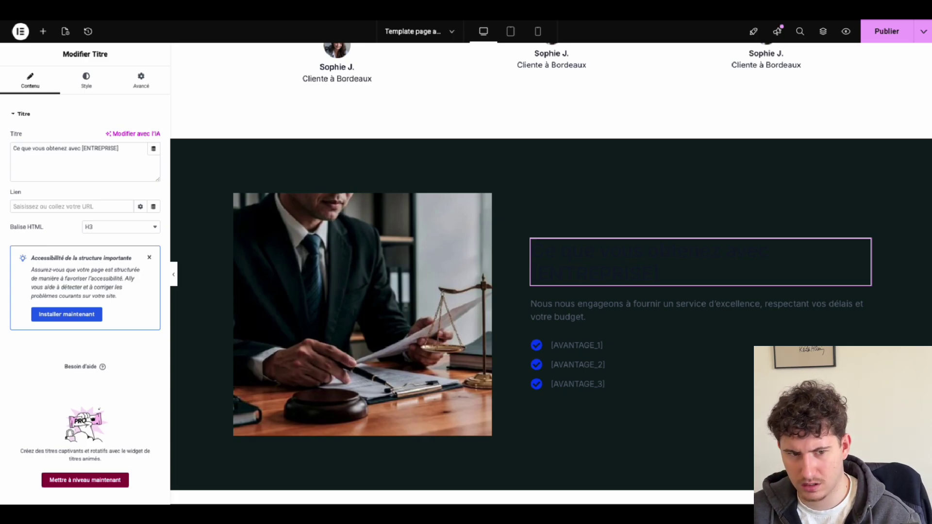
triple_click(144, 164)
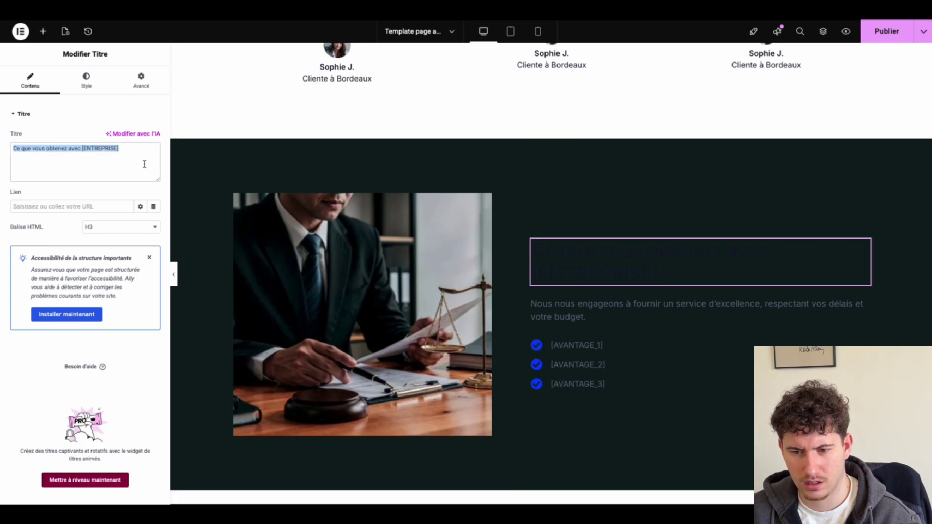
type("Nos solutions : Ce que vous obtenez en nous choisissant")
left_click(73, 87)
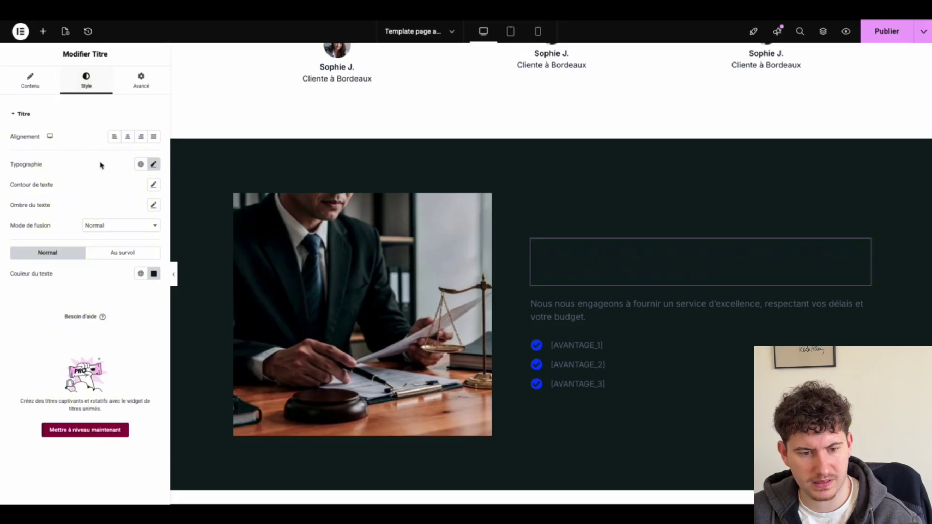
left_click(140, 273)
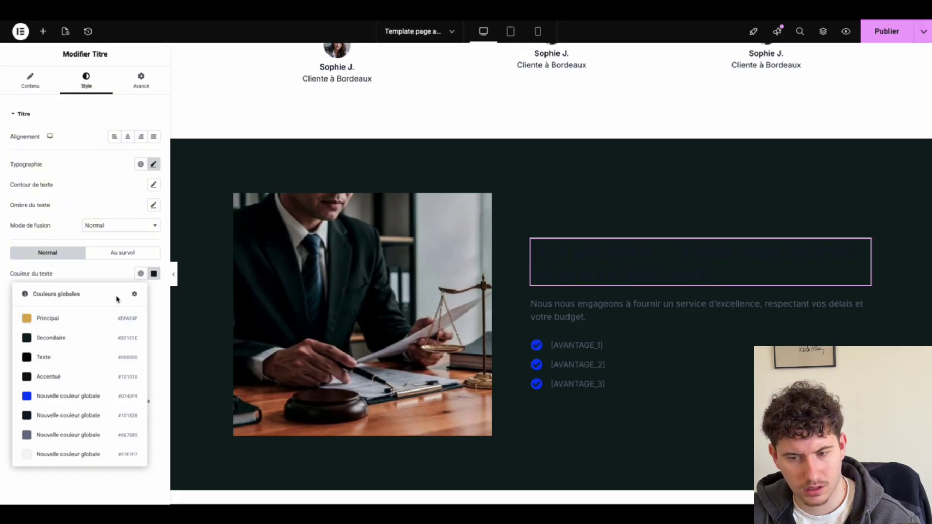
left_click(100, 456)
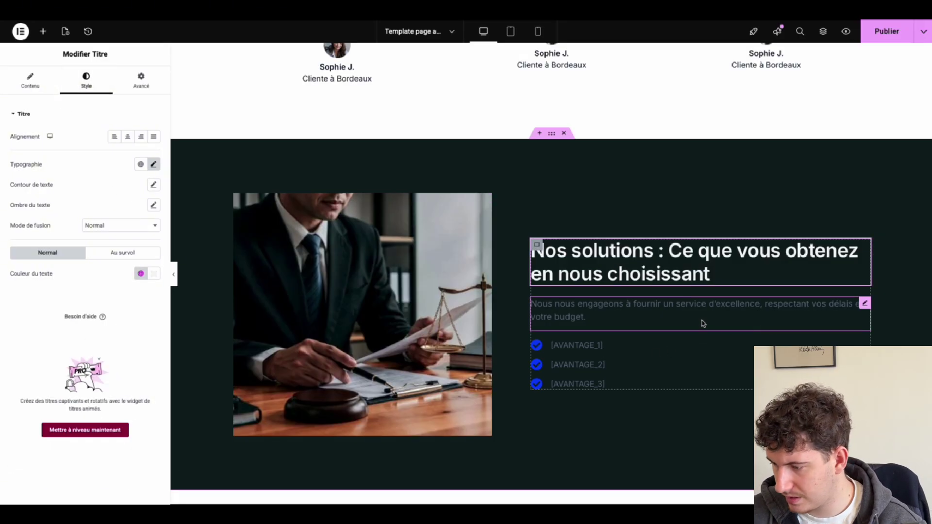
- Replace the paragraph below the heading with the "Faire appel à notre cabinet" text and colour it with global colour #F7F7F7
left_click(854, 318)
left_click(86, 80)
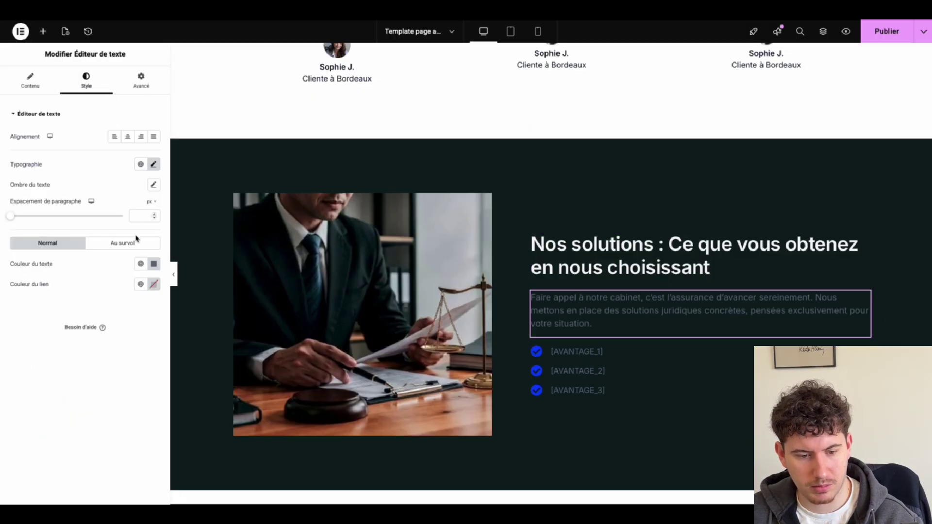
left_click(140, 265)
left_click(77, 424)
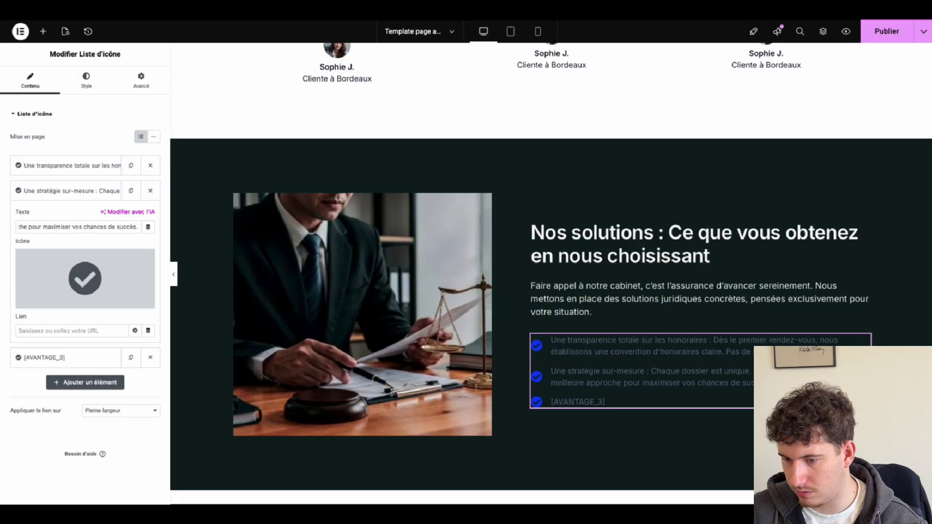
- Replace [AVANTAGE_3] in the icon list with the copied "Une réactivité garantie" text
left_click(94, 360)
triple_click(65, 251)
key("ctrl+v")
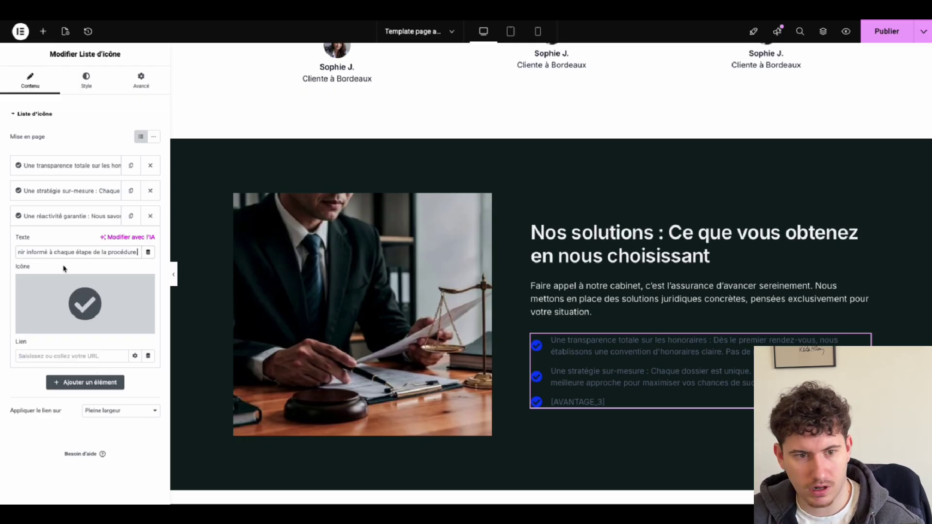
- Set the advantage list's icon colour to the global Principal colour and its text colour to #F7F7F7
left_click(88, 81)
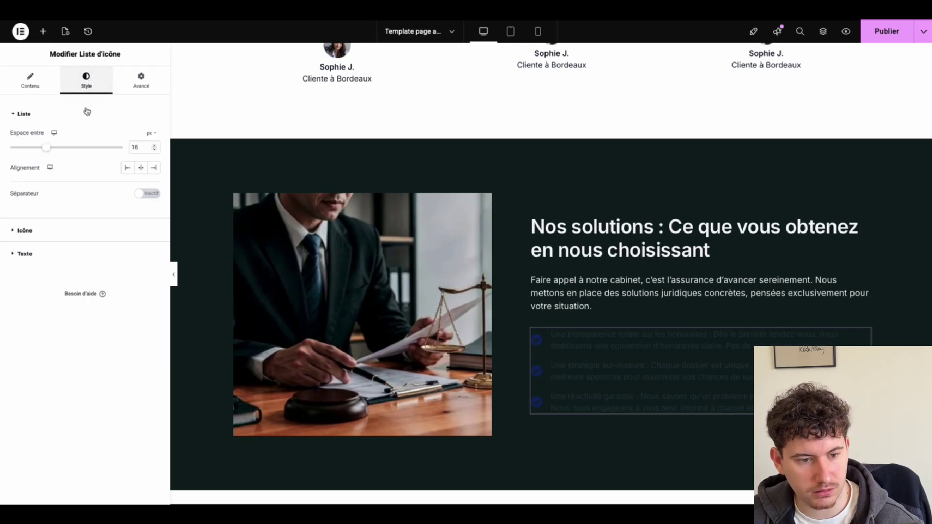
left_click(47, 229)
left_click(140, 180)
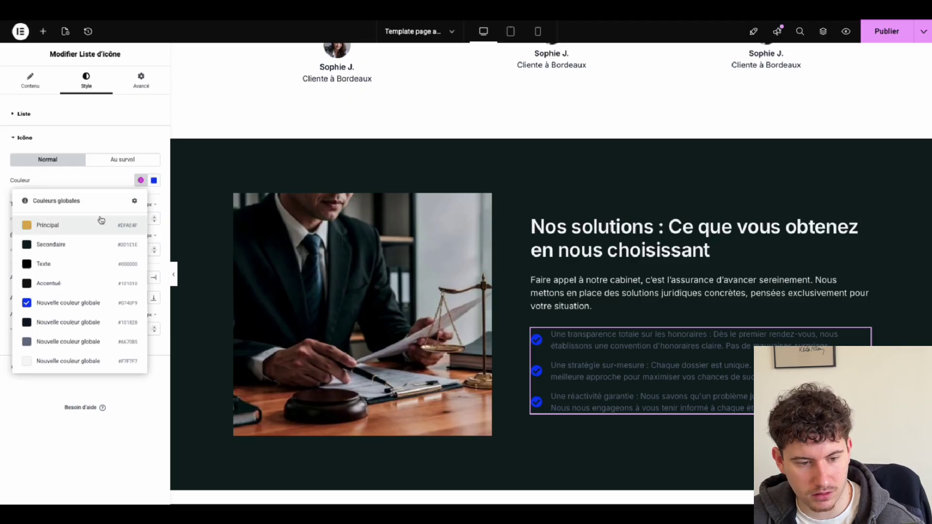
left_click(101, 222)
left_click(57, 364)
left_click(140, 244)
left_click(54, 426)
- Copy the gold "Demander un devis" button from the handshake banner and paste it below the advantage list
scroll(553, 286, "down", 3)
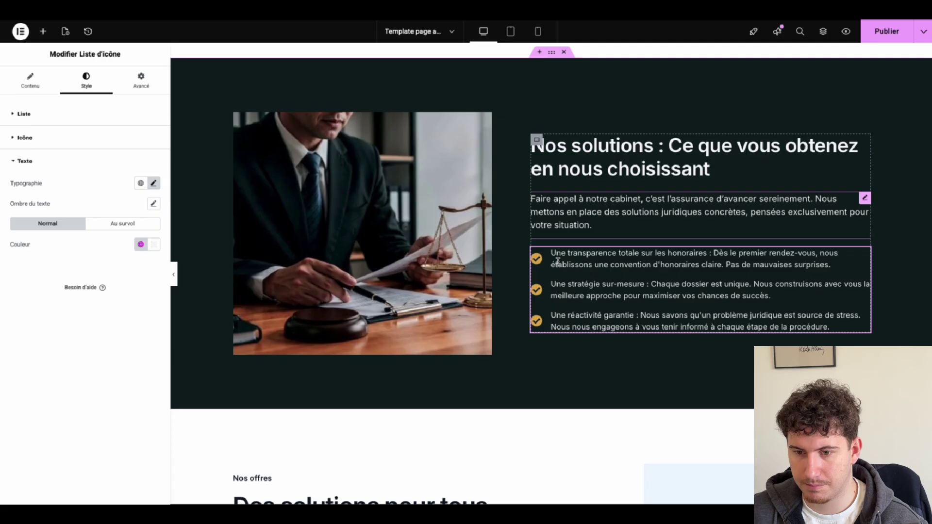
scroll(594, 333, "up", 10)
scroll(593, 335, "down", 5)
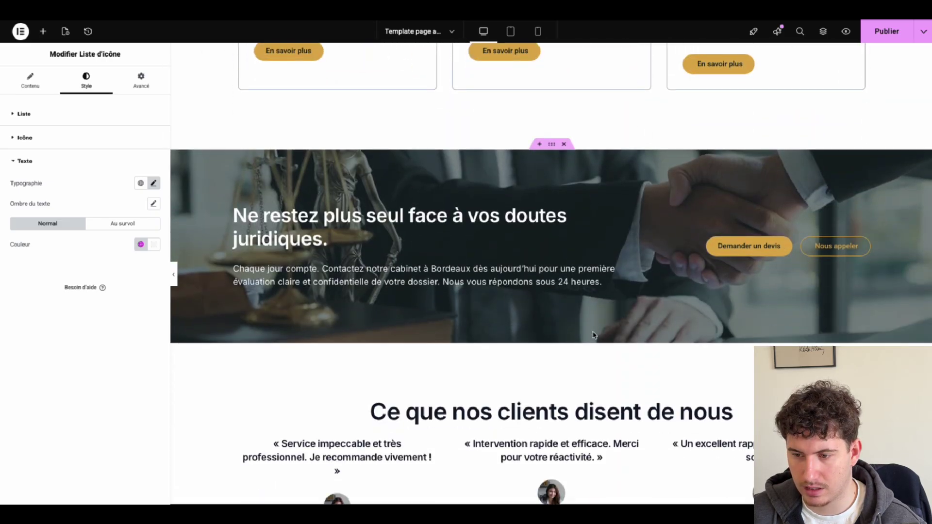
right_click(757, 250)
left_click(770, 297)
scroll(639, 306, "down", 10)
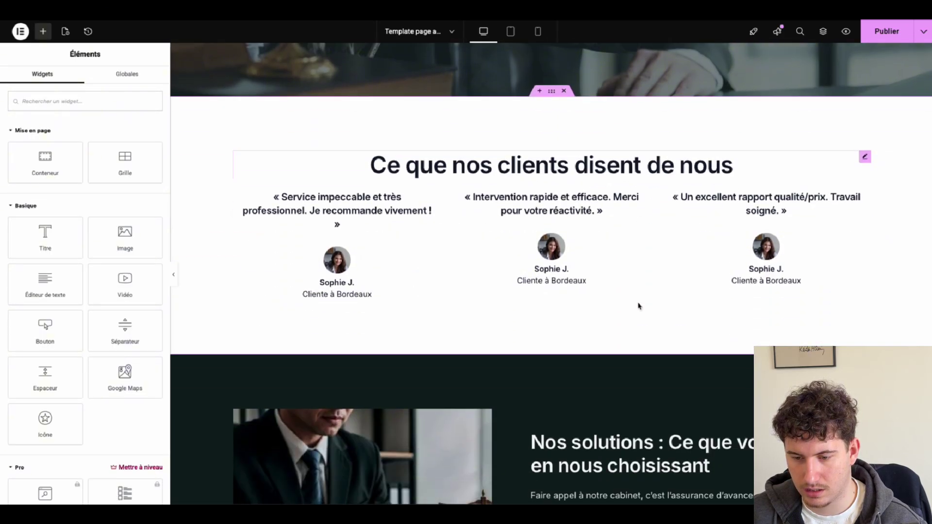
right_click(594, 362)
left_click(612, 344)
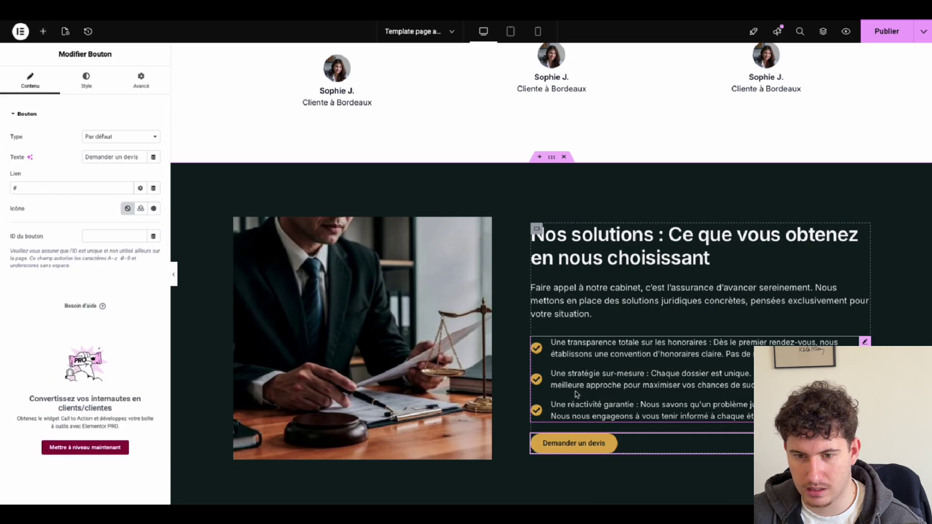
- Delete the "Des solutions pour tous" section below the dark solutions section
scroll(618, 355, "down", 4)
scroll(840, 228, "down", 10)
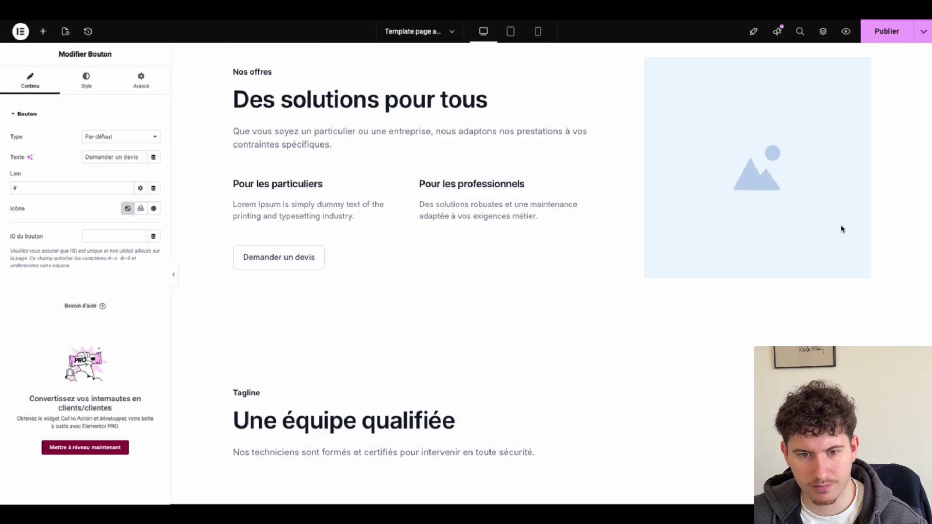
scroll(684, 298, "up", 9)
scroll(686, 300, "down", 3)
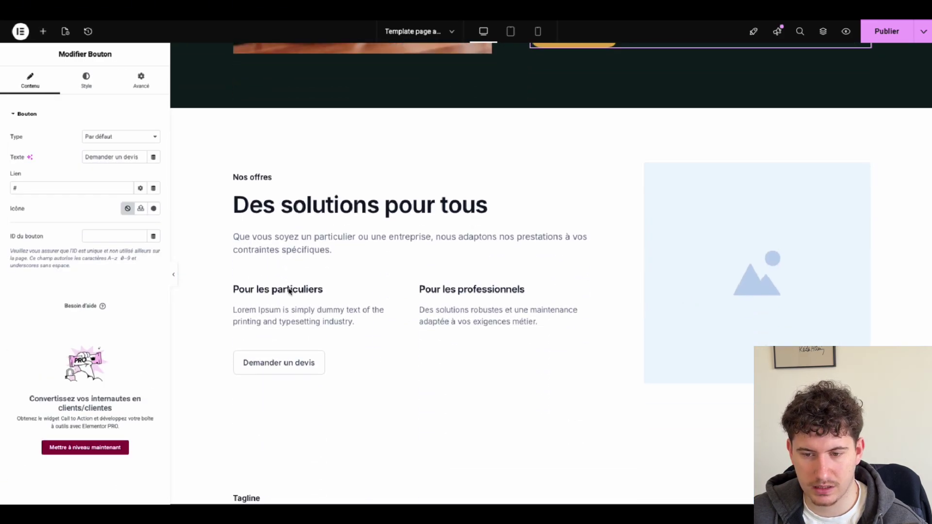
scroll(576, 233, "up", 1)
scroll(578, 243, "down", 6)
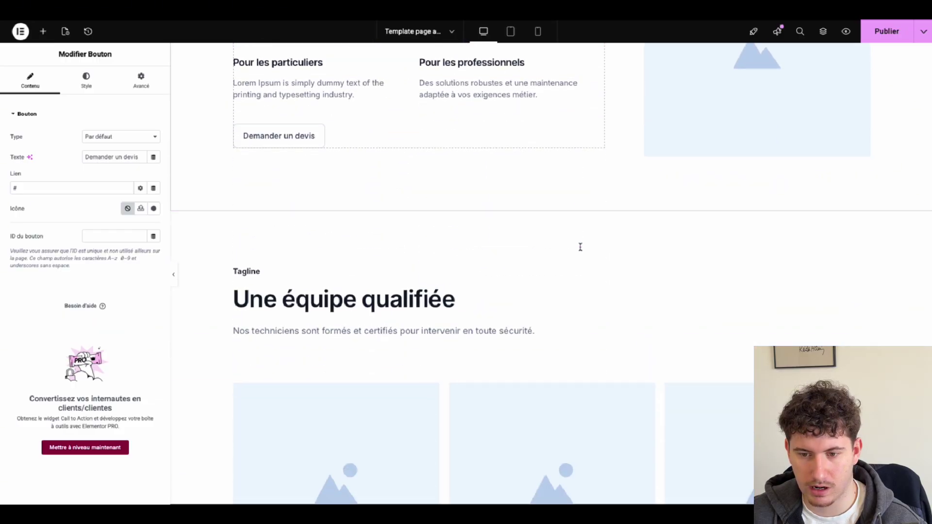
scroll(580, 245, "up", 14)
scroll(580, 247, "up", 3)
scroll(558, 218, "down", 12)
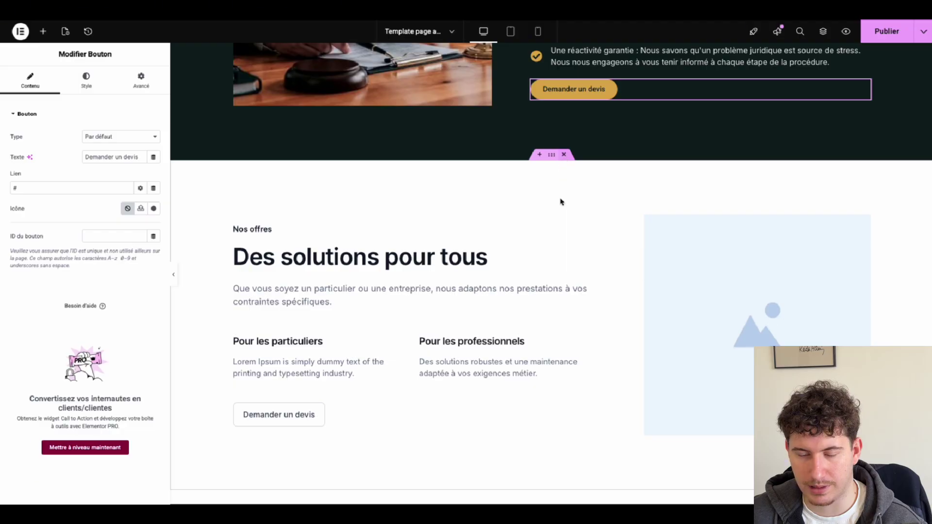
scroll(562, 238, "up", 1)
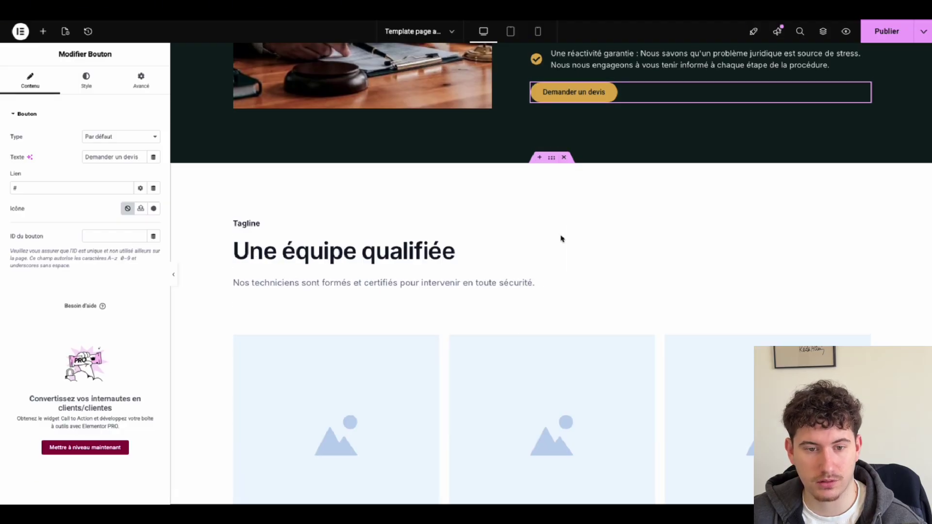
- Delete the "Tagline" text above the "Une équipe qualifiée" heading
scroll(562, 238, "down", 2)
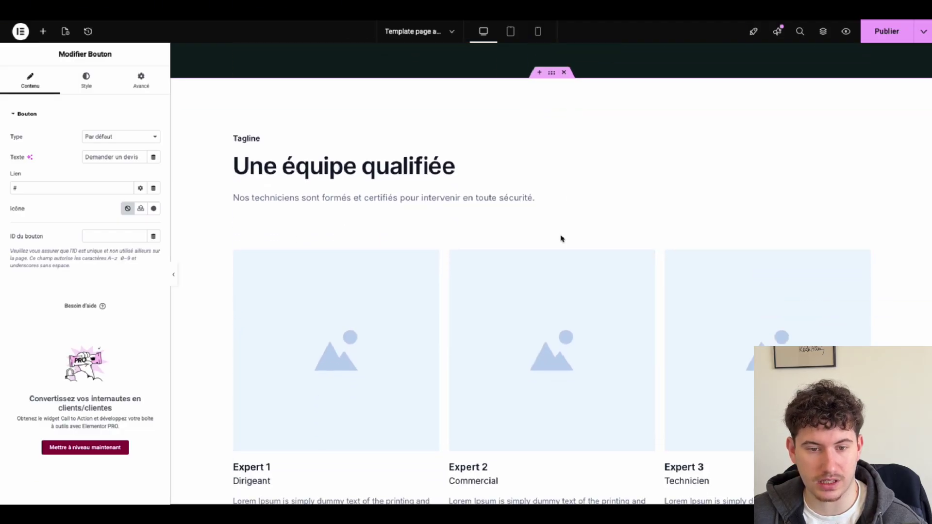
right_click(248, 139)
left_click(287, 362)
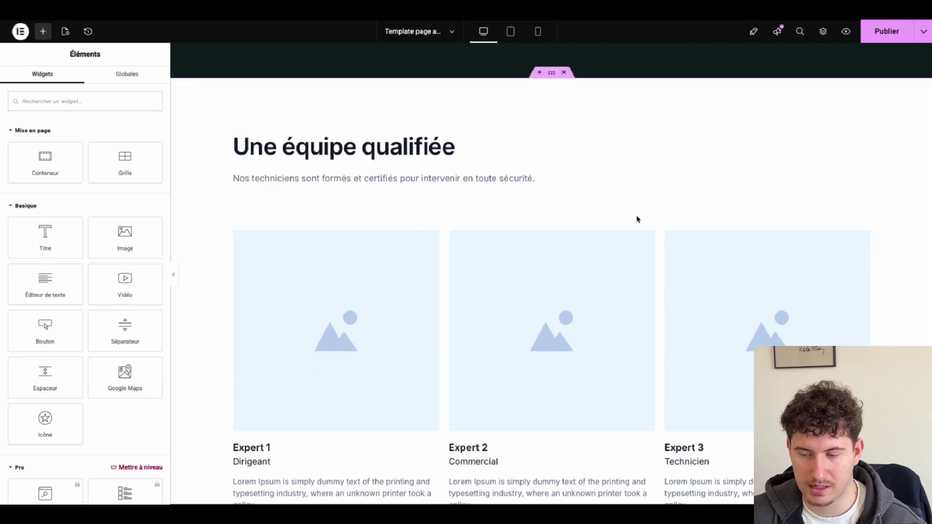
- Replace the Expert 1 placeholder with the media library photo of the man in a suit against the wooden wall
scroll(637, 219, "up", 2)
scroll(638, 219, "up", 1)
scroll(760, 258, "down", 4)
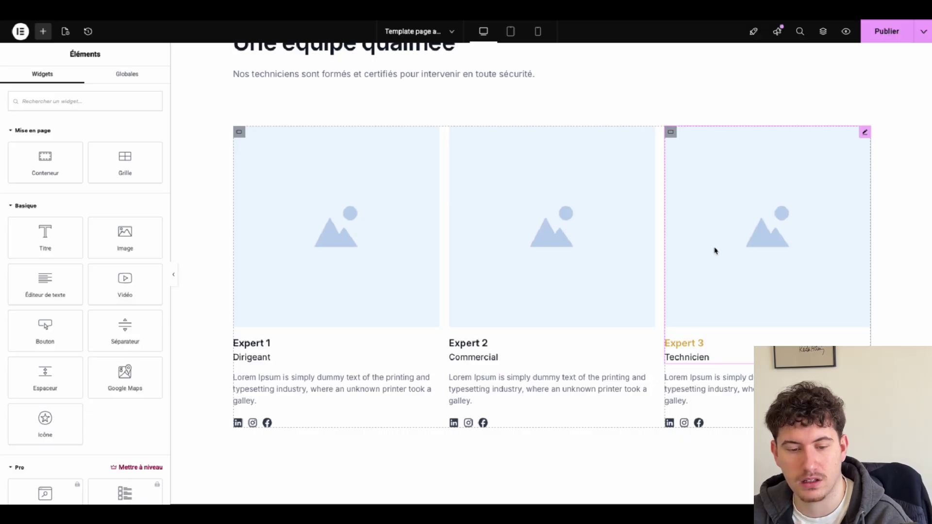
left_click(327, 226)
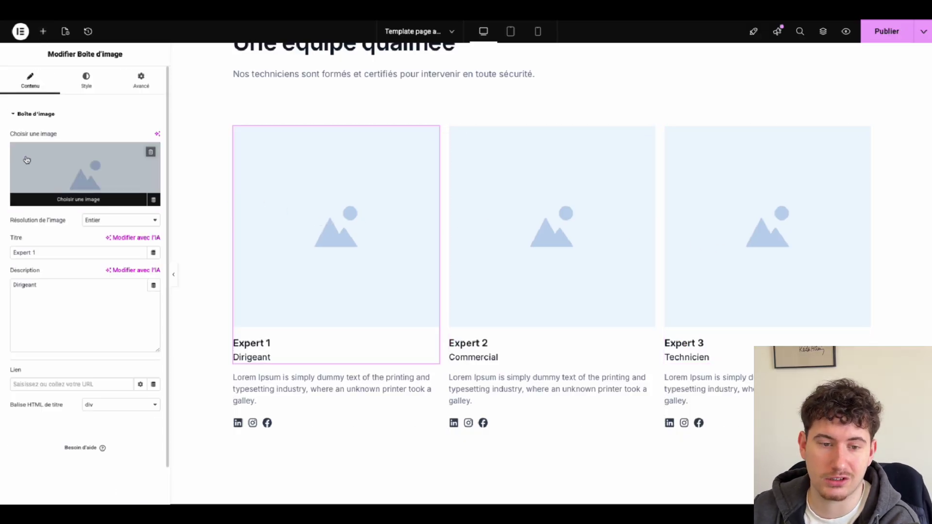
left_click(111, 190)
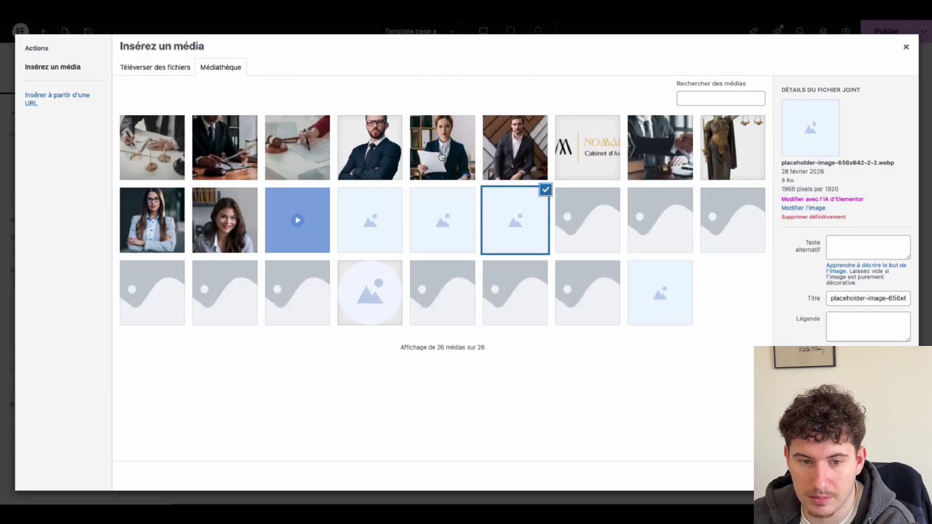
left_click(486, 153)
left_click(887, 476)
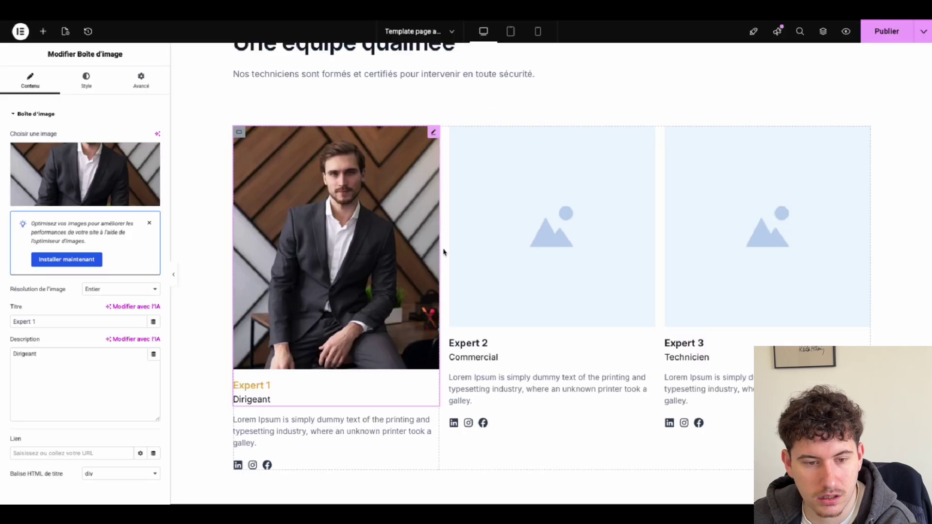
- Replace the Expert 2 placeholder with the media library photo of the woman holding papers
left_click(503, 248)
left_click(72, 198)
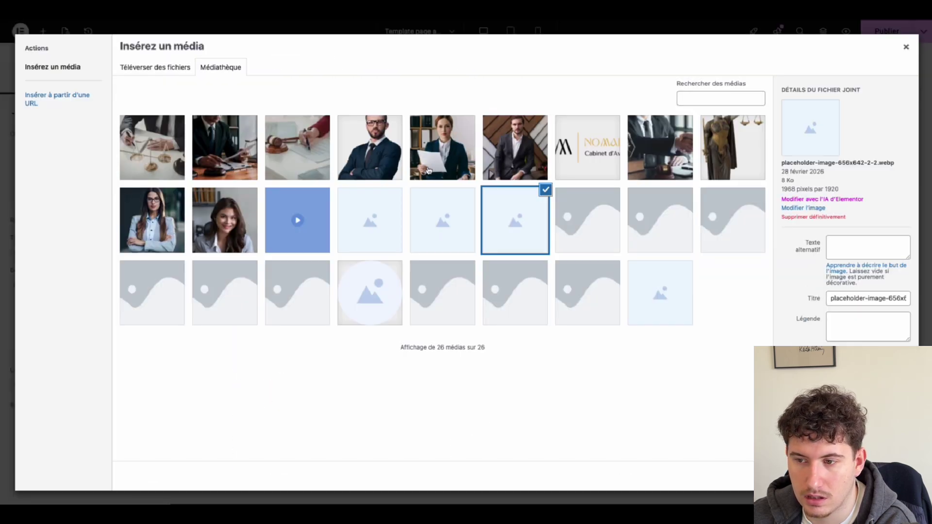
left_click(429, 167)
left_click(887, 475)
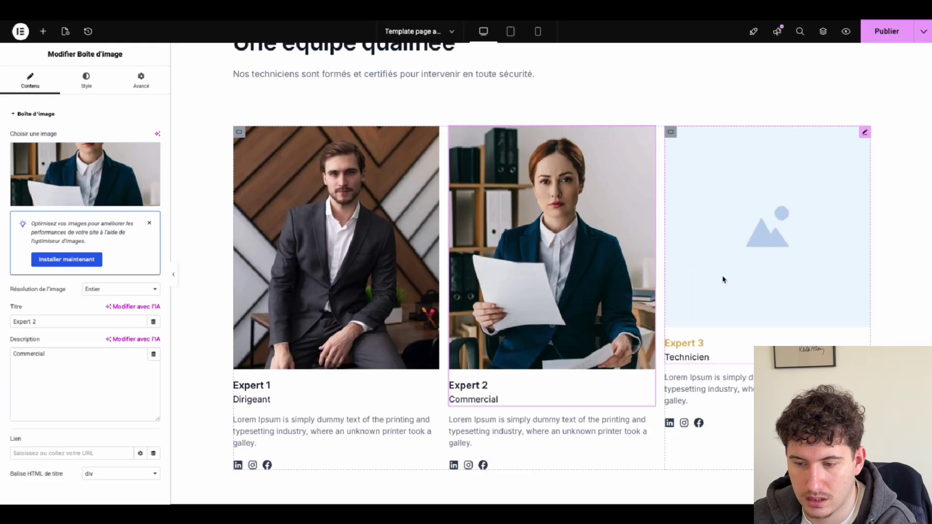
- Replace the Expert 3 placeholder with the media library photo of the woman in glasses with crossed arms
left_click(727, 258)
left_click(39, 171)
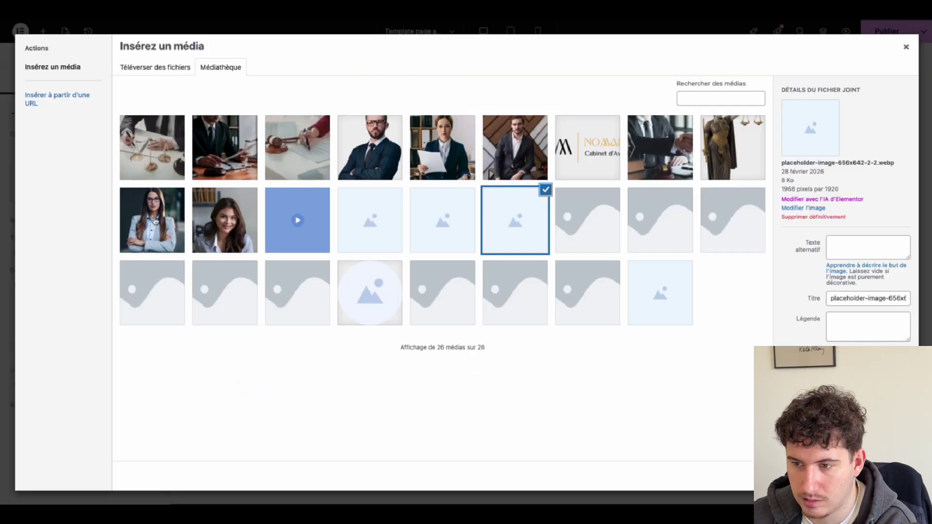
left_click(155, 221)
left_click(887, 476)
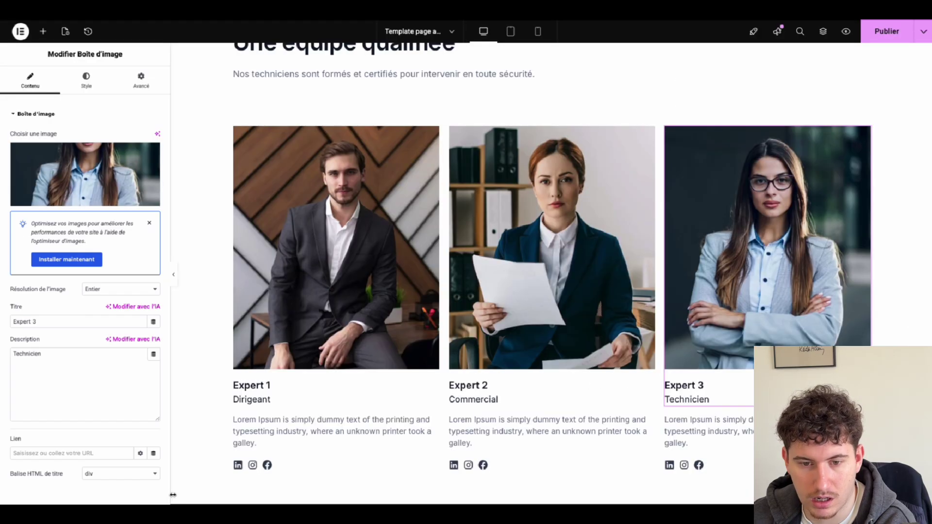
- Replace the "Expert 1" title with the team member's full name
left_click(267, 348)
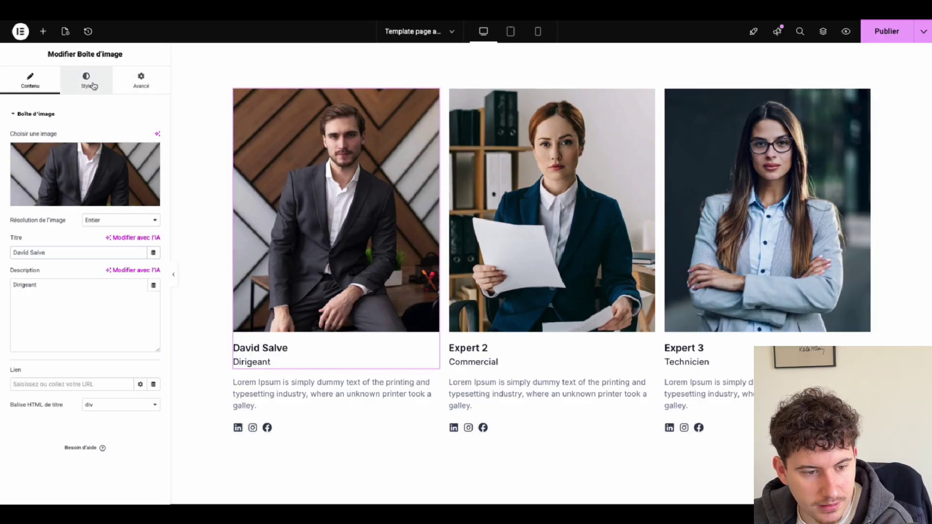
- Set the hover colour of the first team member's title to the global colour Secondaire
left_click(87, 83)
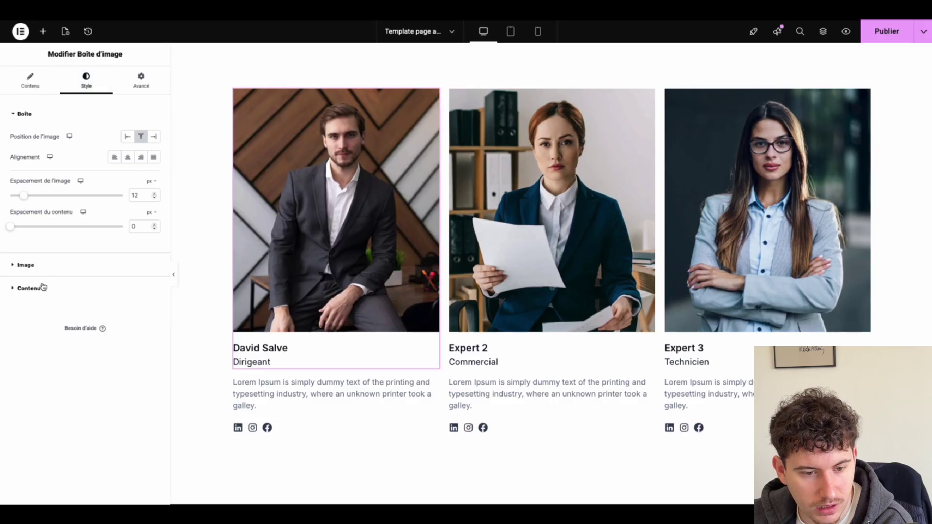
left_click(30, 288)
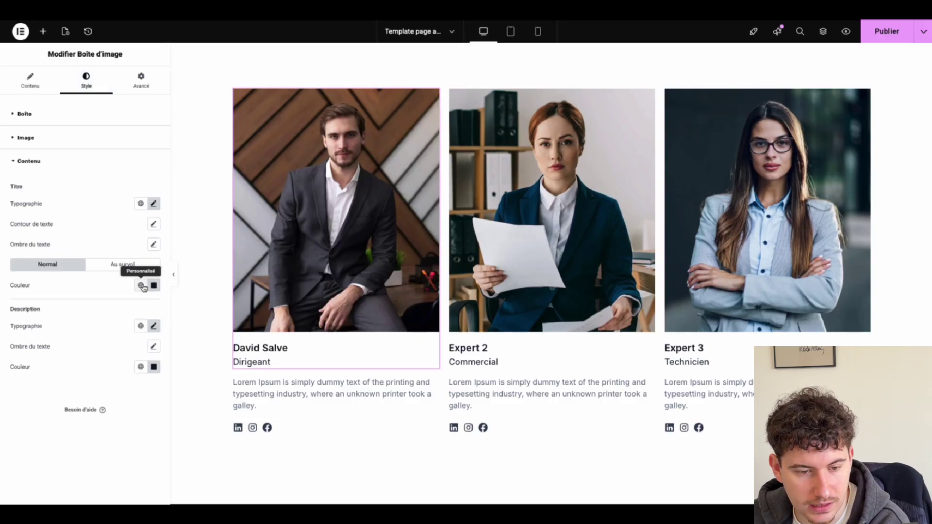
left_click(135, 265)
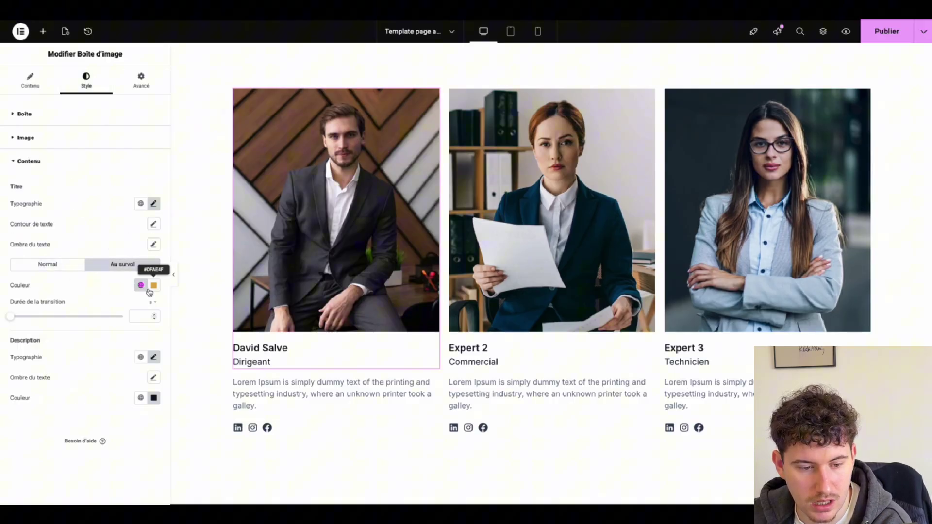
left_click(140, 285)
left_click(91, 350)
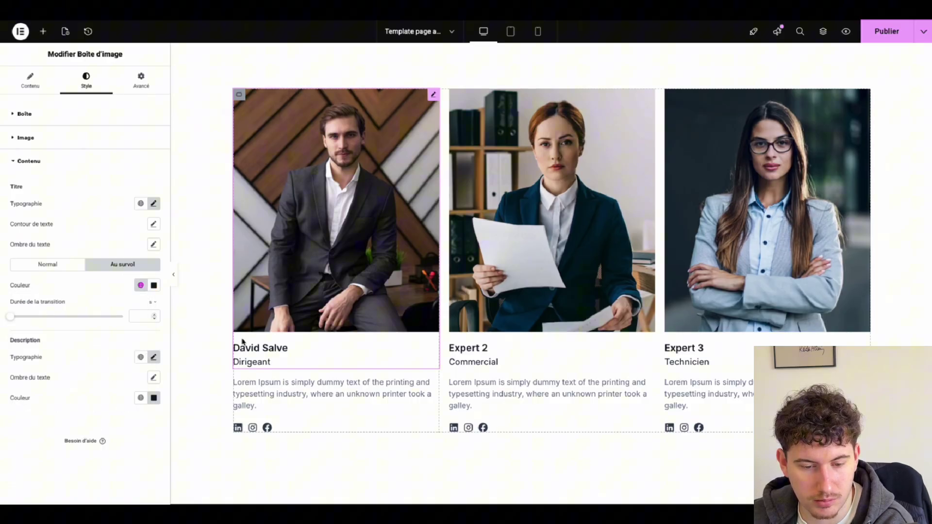
- Replace the first team member's description with "Avocat associé" and select the second team member's image box
left_click(30, 80)
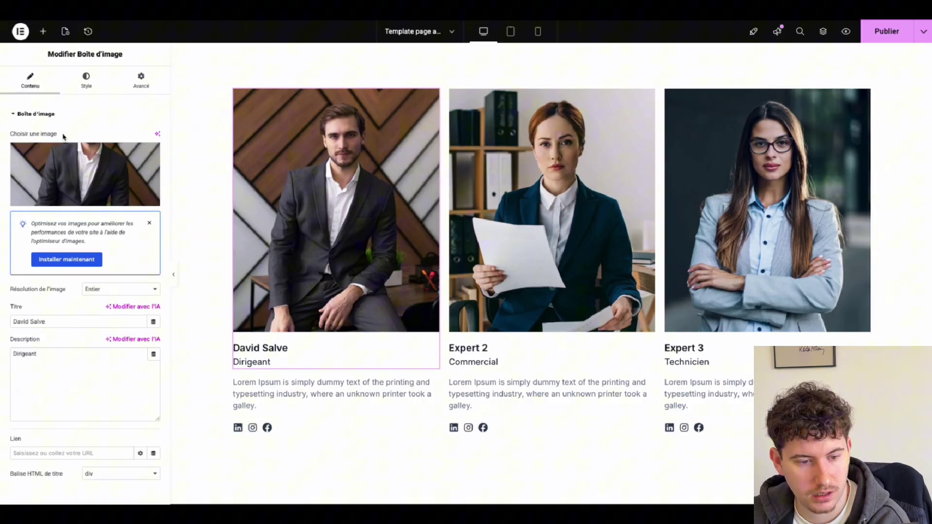
triple_click(63, 319)
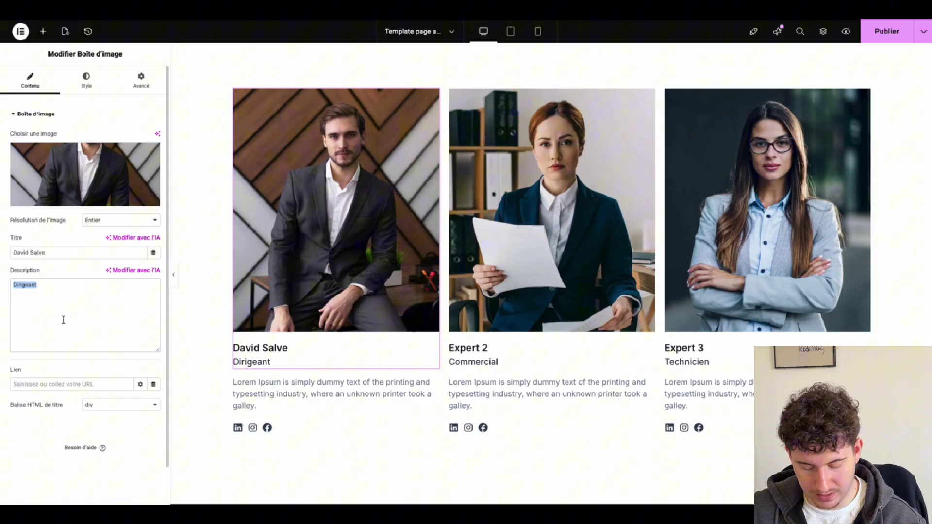
type("Avocat associé")
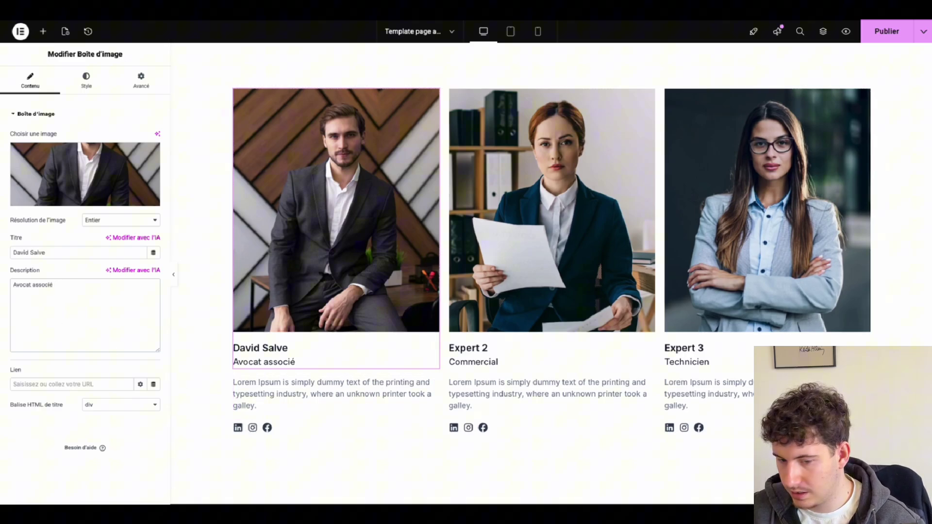
left_click(544, 370)
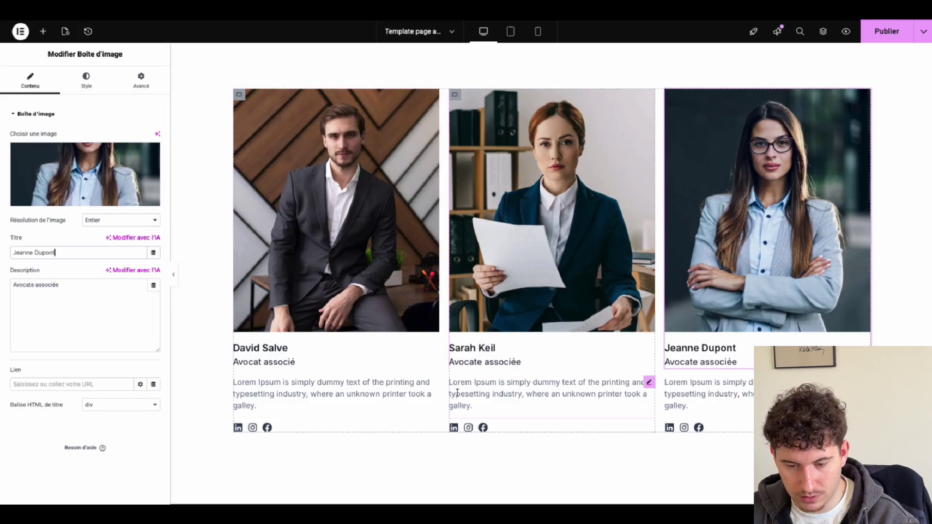
- Open the Facebook entry in the second team member's social network icons
left_click(477, 429)
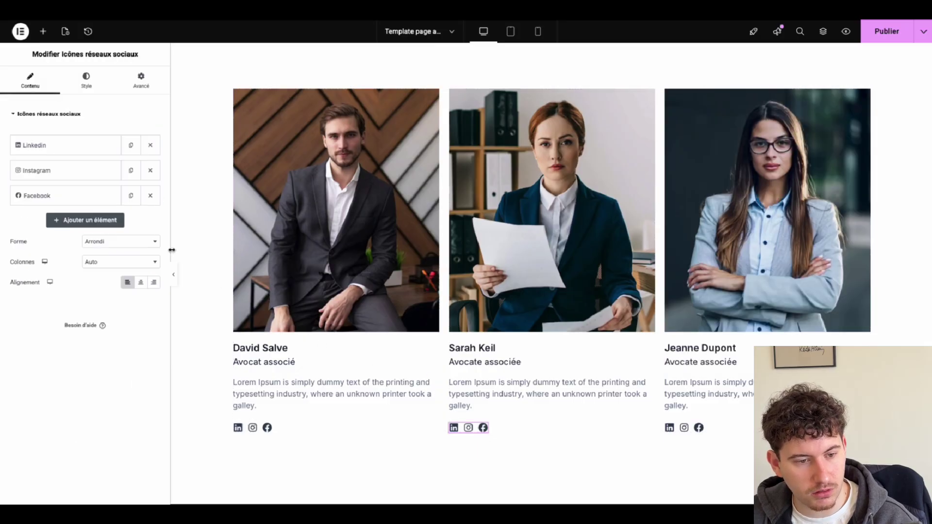
left_click(85, 197)
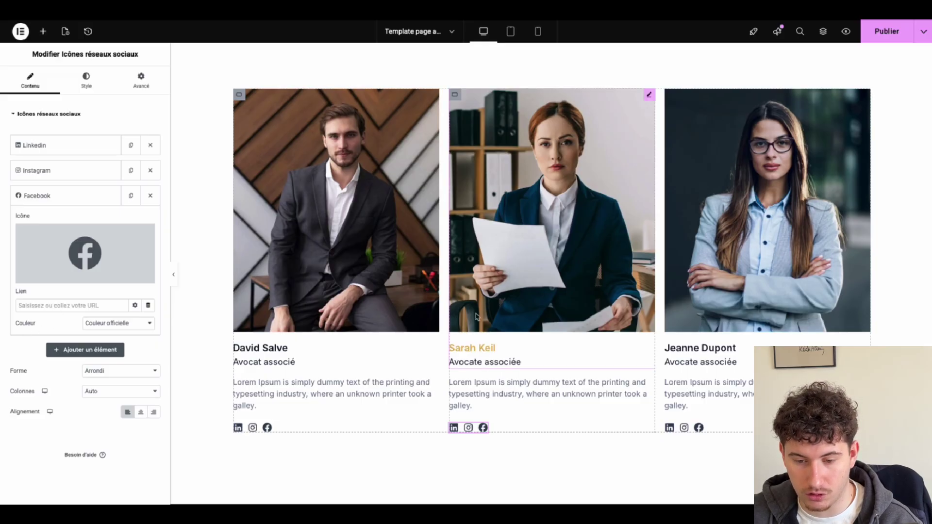
scroll(434, 386, "down", 8)
scroll(597, 281, "up", 10)
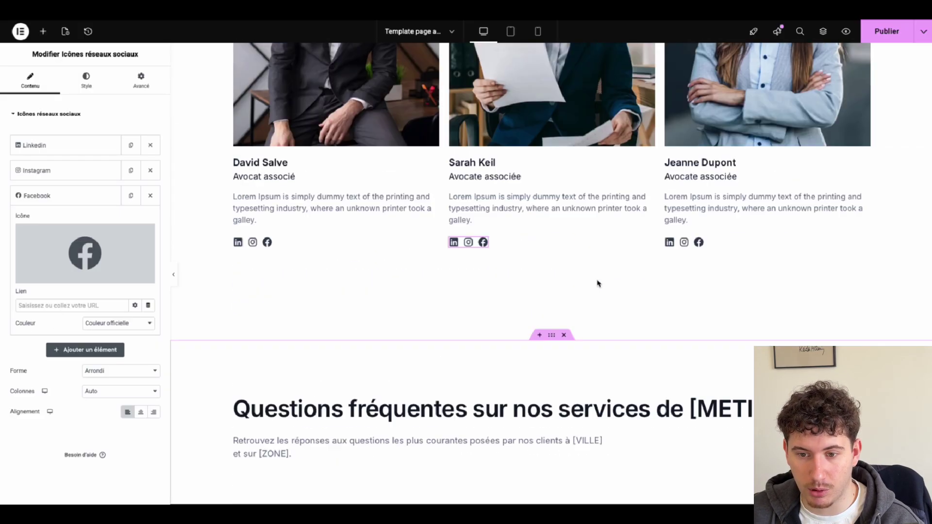
- In the FAQ intro text, replace "[VILLE] et sur [ZONE]." with "Bordeaux."
scroll(596, 282, "down", 10)
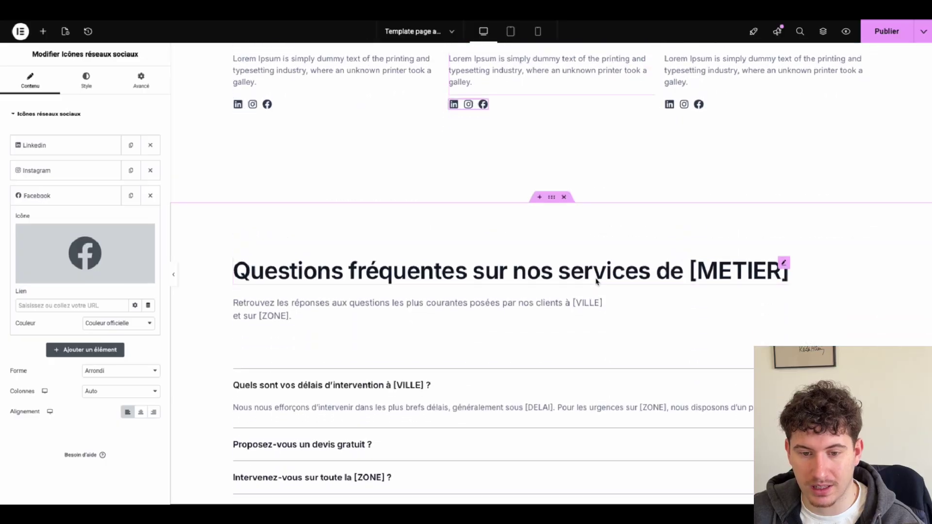
scroll(525, 307, "up", 6)
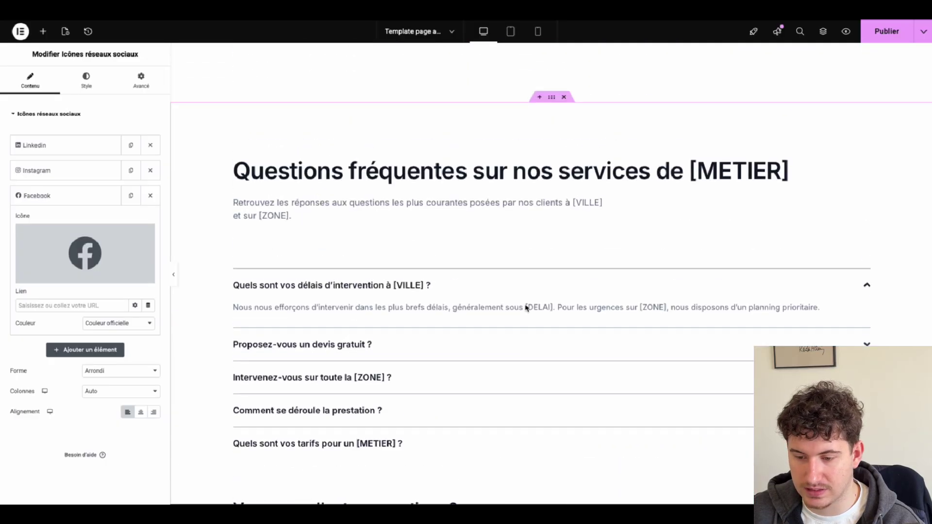
scroll(529, 306, "down", 7)
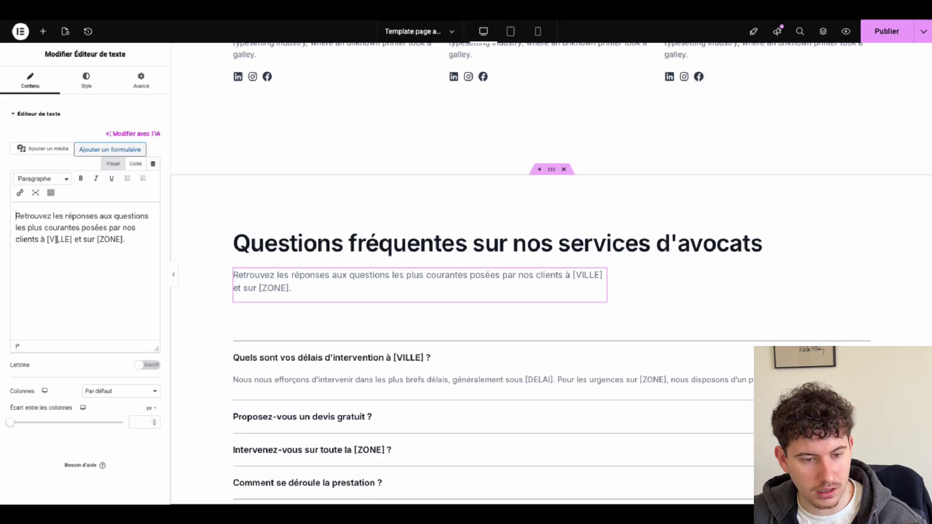
left_click_drag(48, 239, 128, 238)
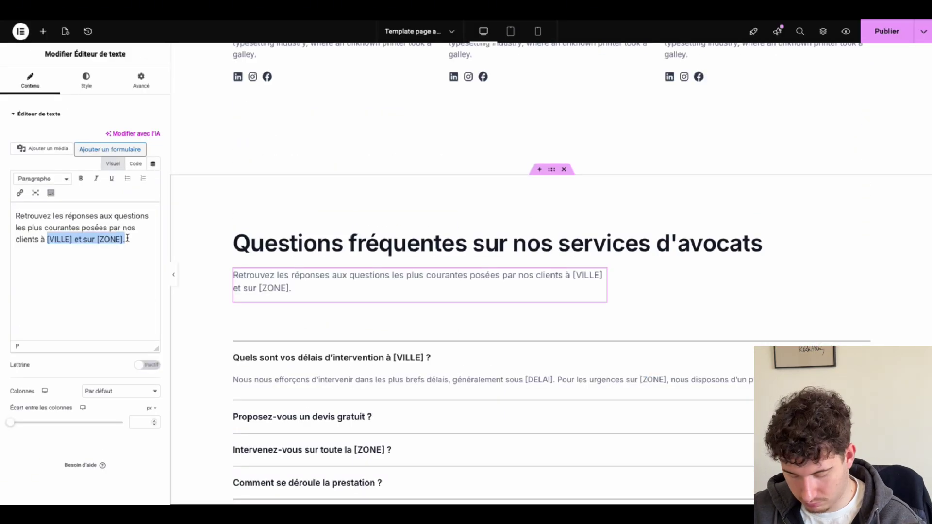
type("Bo")
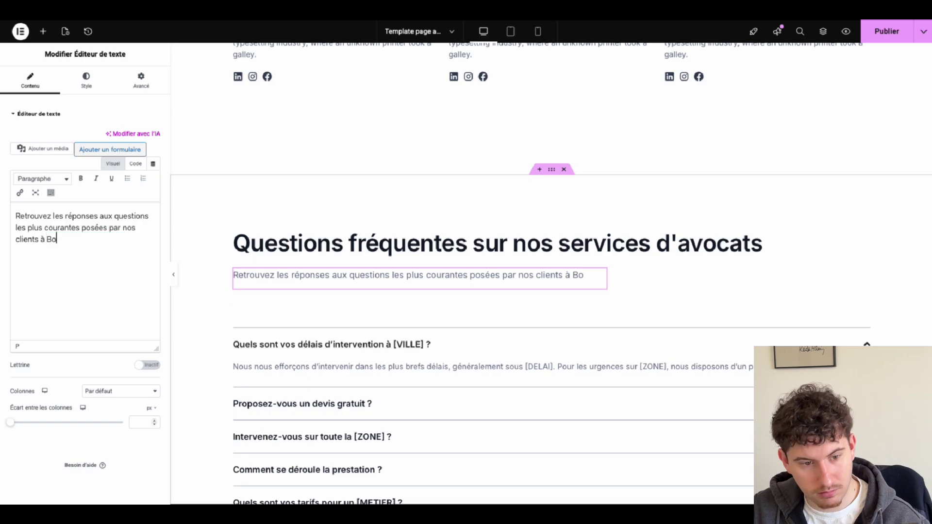
type("rdeaux.")
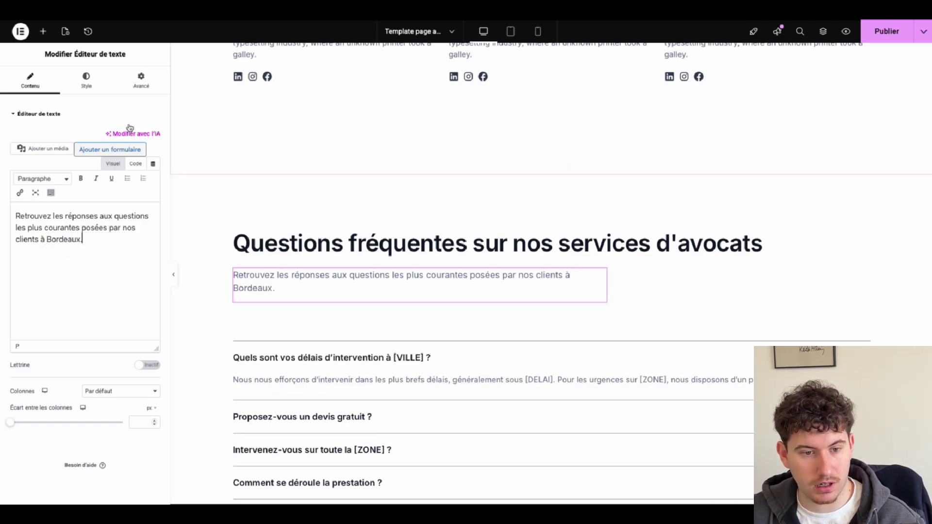
- Set the FAQ intro paragraph's text colour to the global colour Secondaire
left_click(86, 81)
left_click(140, 263)
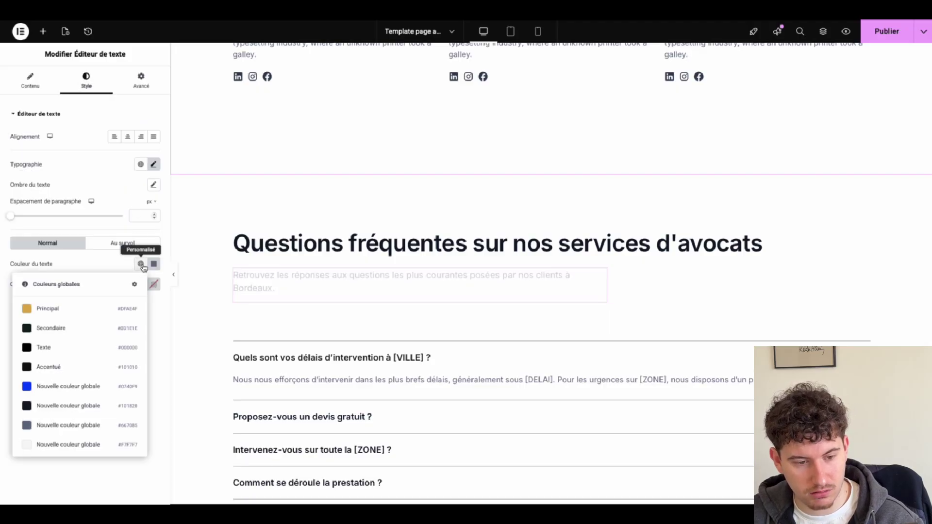
left_click(95, 335)
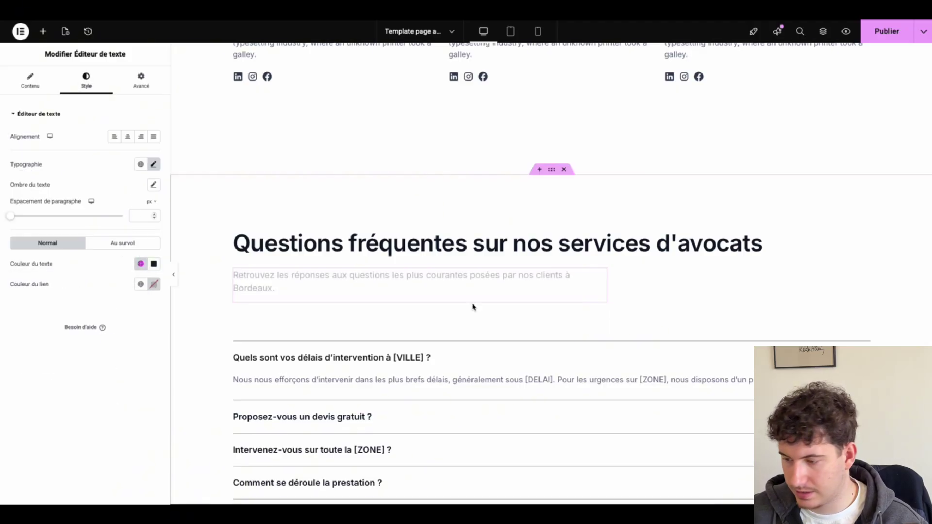
scroll(441, 356, "down", 3)
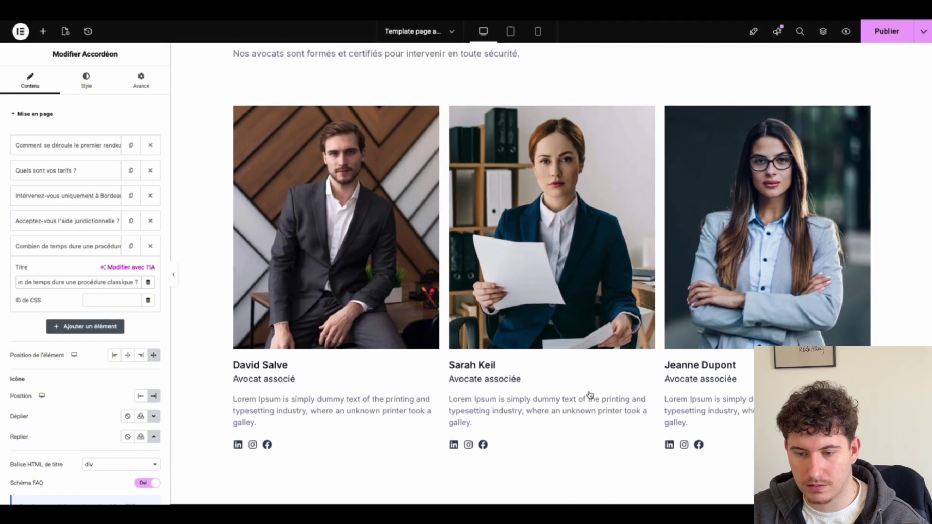
- Copy the gold button from the "Nos solutions" section and paste its style onto the button under "Vous avez d'autres questions ?"
scroll(590, 394, "up", 8)
right_click(566, 309)
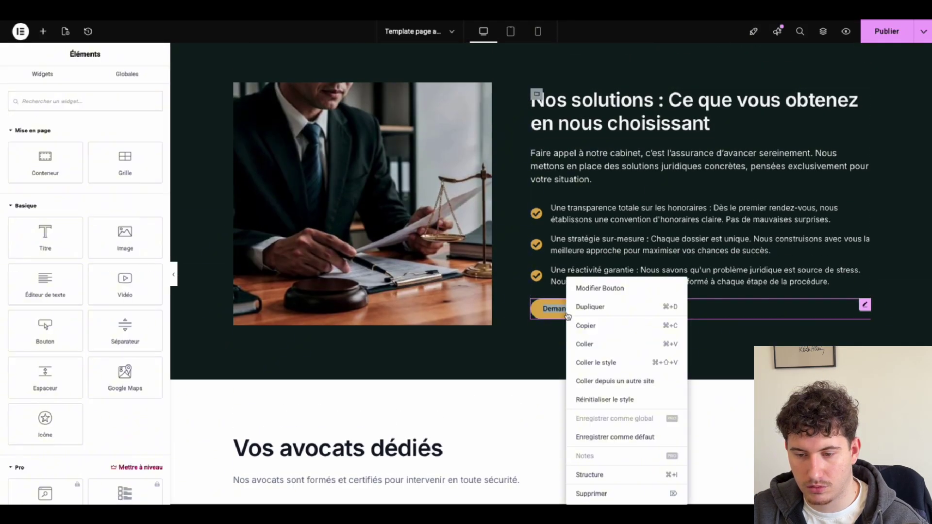
left_click(585, 329)
scroll(495, 381, "down", 20)
right_click(246, 284)
left_click(266, 362)
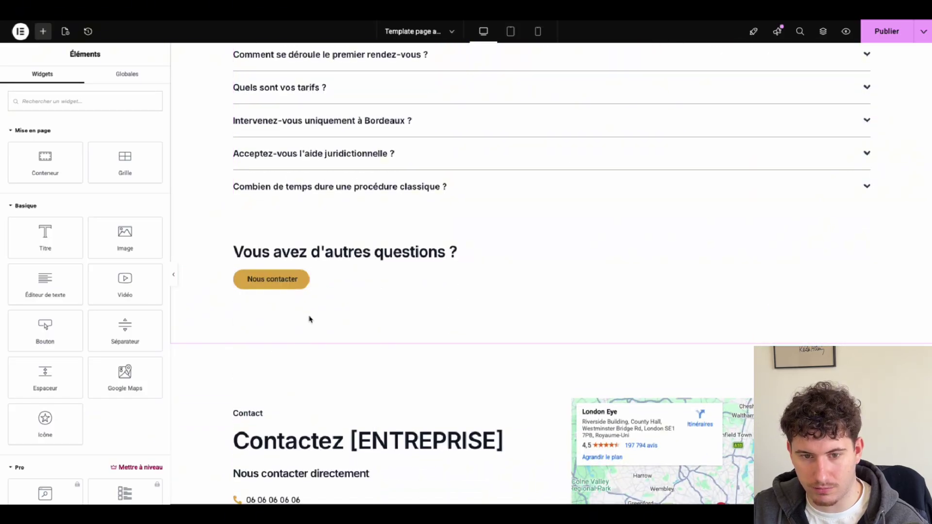
- Replace the answer under "Quels sont vos tarifs ?" with the text starting "Le premier rendez-vous (en cabinet à Bordeaux ou en visio) permet d'analyser votre situation"
scroll(451, 293, "up", 5)
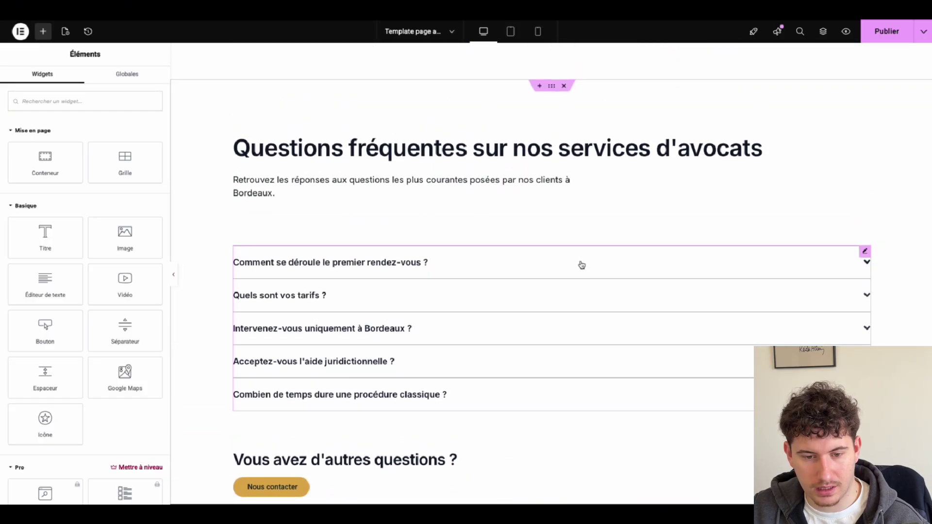
left_click(497, 266)
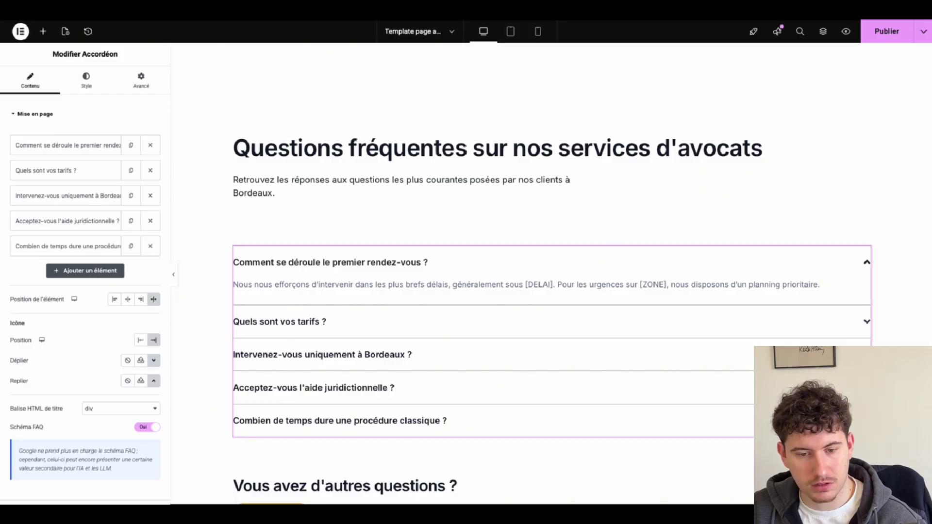
left_click(422, 324)
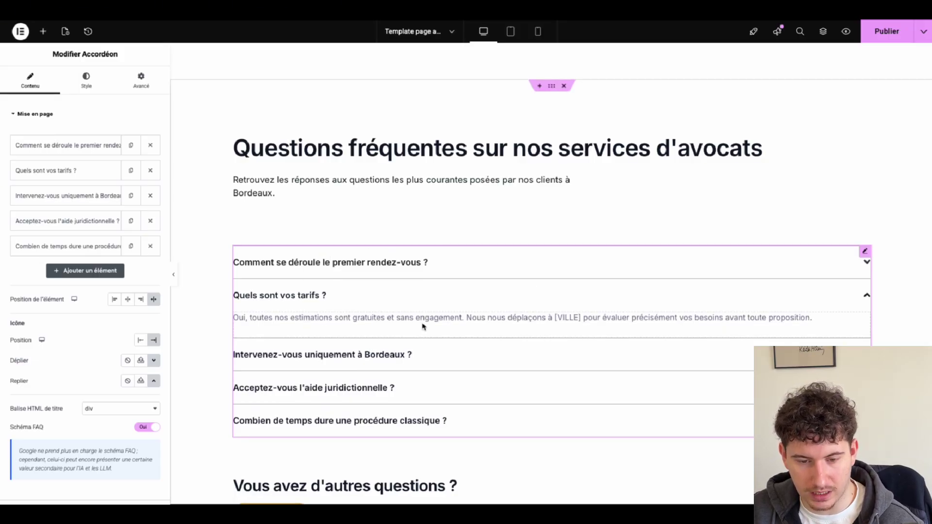
left_click(368, 325)
triple_click(78, 241)
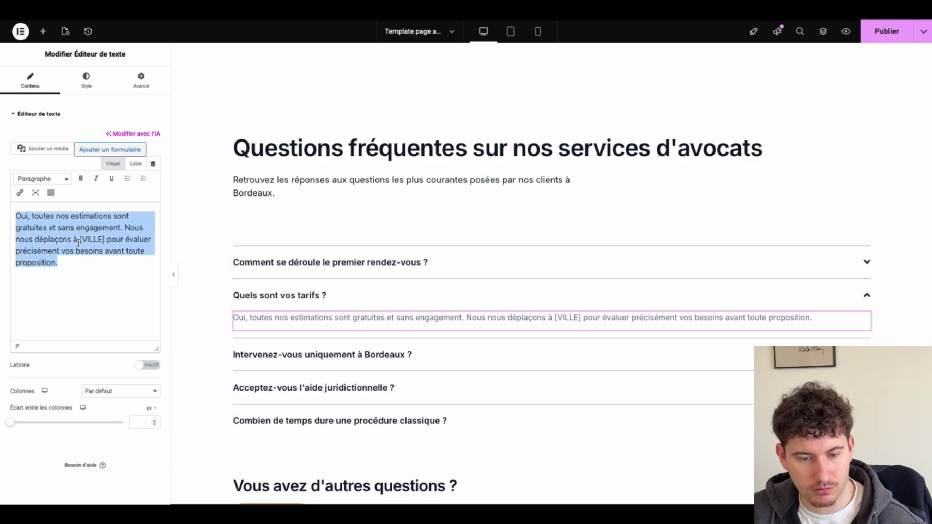
type("Le premier rendez-vous (en cabinet à Bordeaux ou en visio) permet d'analyser votre situation, d'évaluer la faisabilité de vos demandes et de définir une première stratégie.")
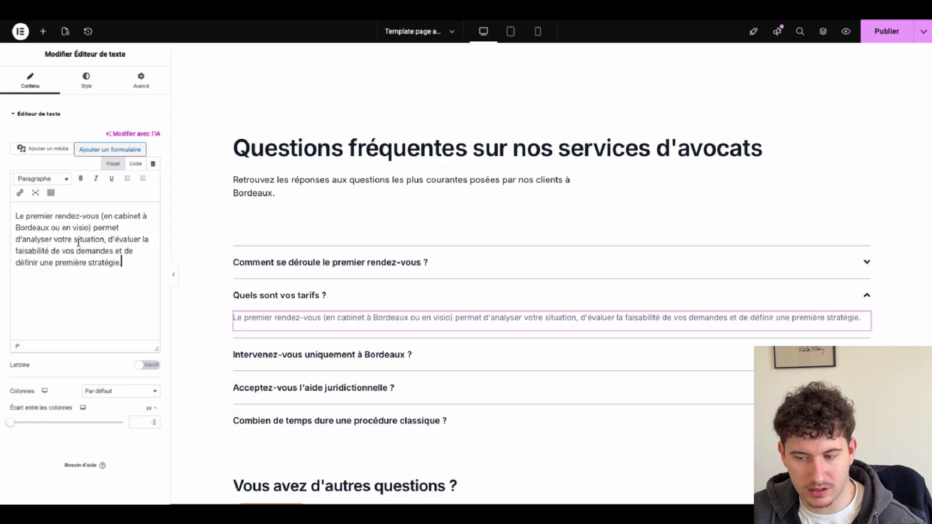
- Set the text colour of the "Quels sont vos tarifs ?" answer to the global colour Secondaire
left_click(97, 83)
left_click(140, 264)
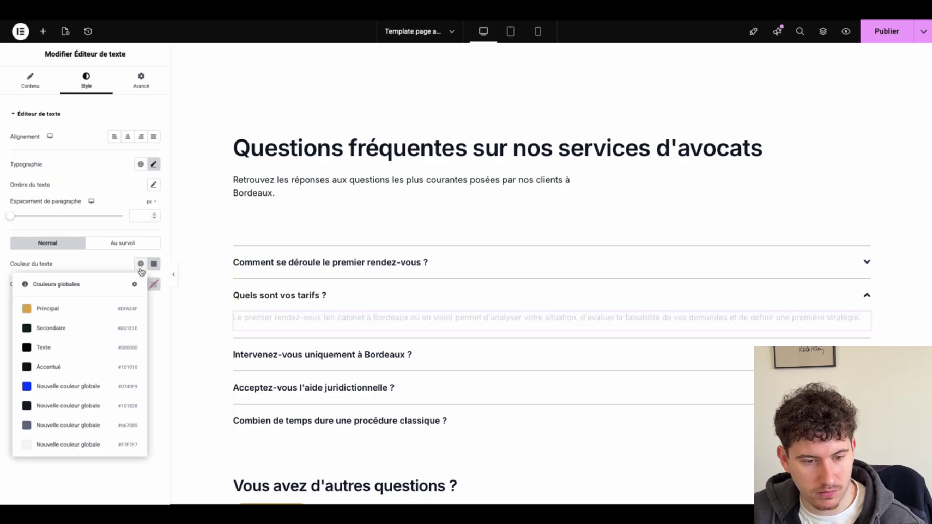
left_click(82, 328)
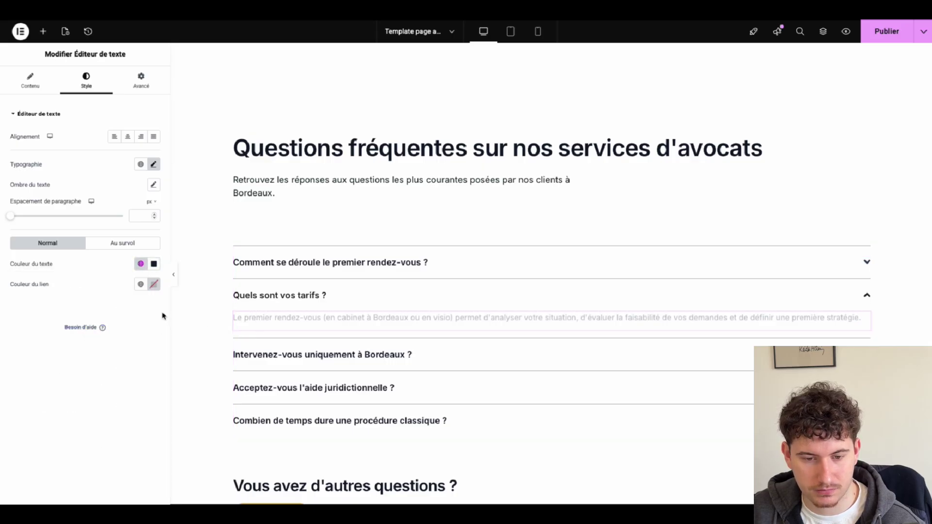
- Replace the "Comment se déroule le premier rendez-vous ?" answer with the text starting "Le premier rendez-vous (en cabinet à Bordeaux ou en visio)"
left_click(300, 265)
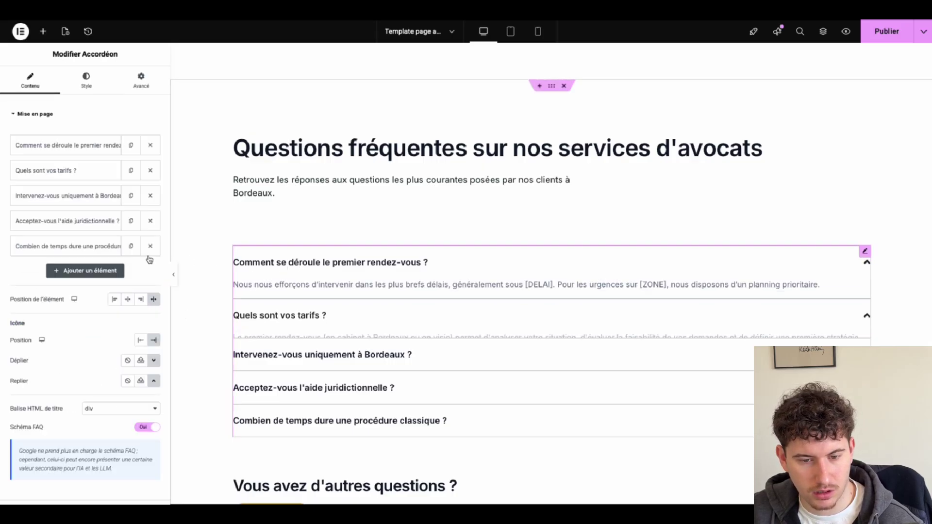
left_click(244, 282)
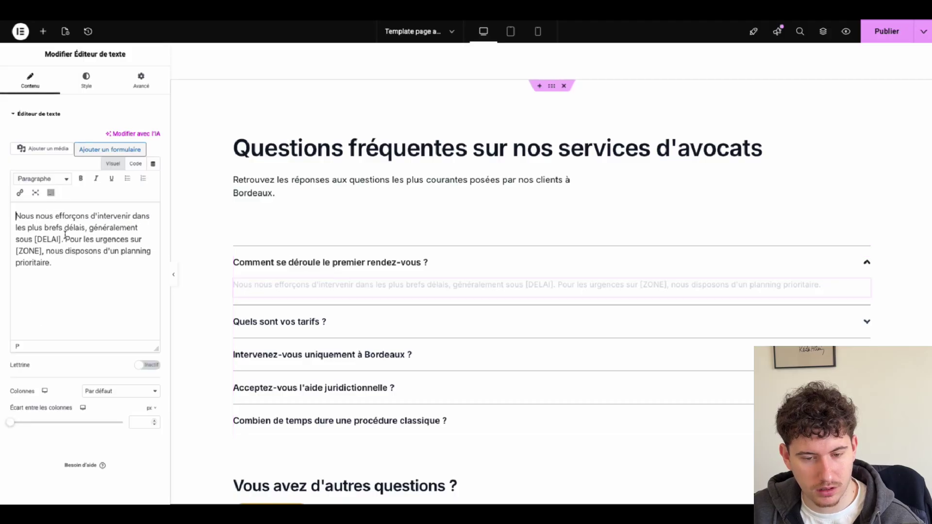
key("ctrl+a")
type("Le premier rendez-vous (en cabinet à Bordeaux ou en visio) permet d'analyser votre situation, d'évaluer la faisabilité de vos demandes et de définir une première stratégie.")
- Set the first FAQ answer's text colour to the global colour Secondaire, then collapse and reopen that question to check it
left_click(86, 80)
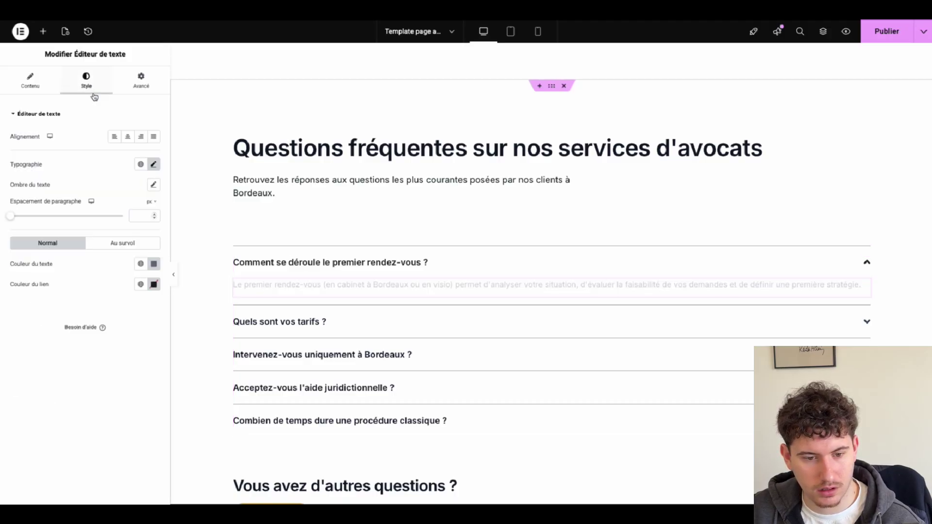
left_click(140, 264)
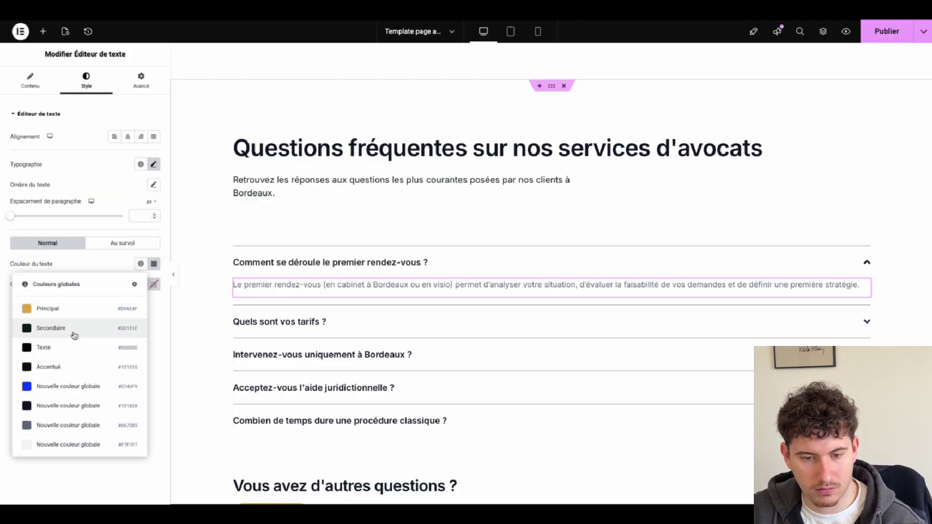
left_click(74, 335)
left_click(292, 265)
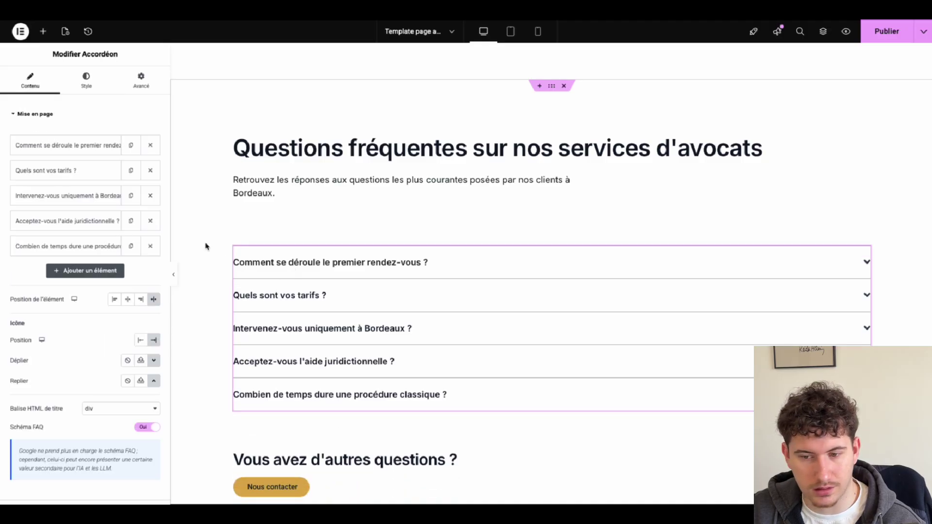
left_click(667, 264)
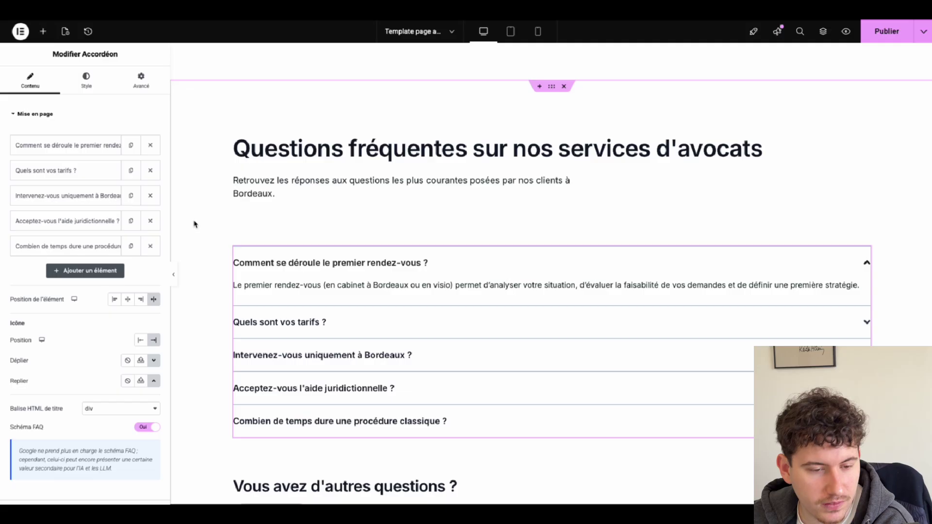
- Set the normal-state title colour of the FAQ accordion headers to the global colour Principal
left_click(86, 74)
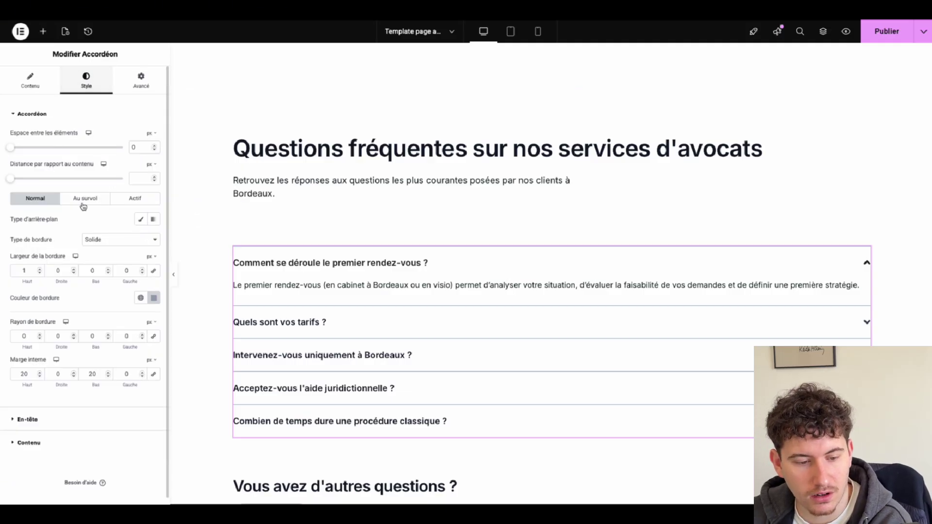
scroll(77, 247, "down", 1)
left_click(37, 410)
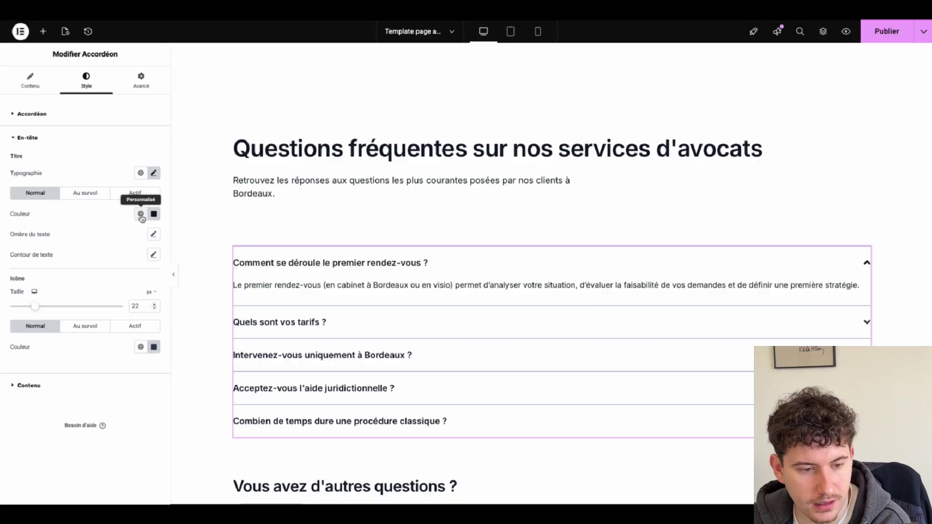
left_click(141, 213)
left_click(70, 265)
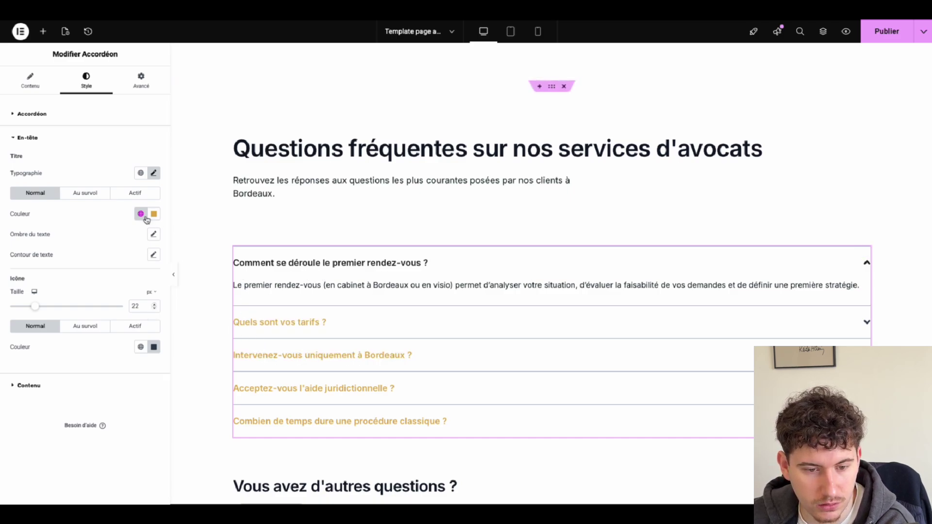
- Set the active-state title colour of the FAQ accordion headers to the global colour Principal
left_click(85, 193)
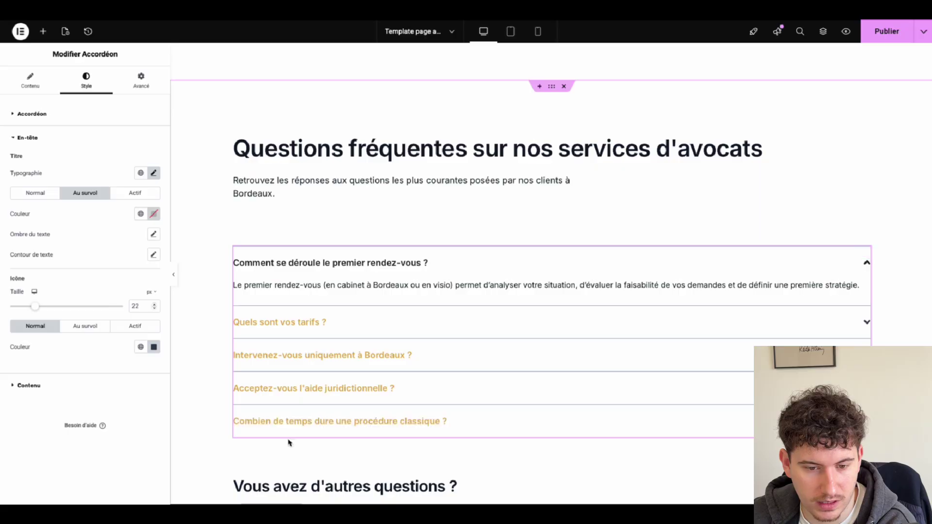
left_click(140, 193)
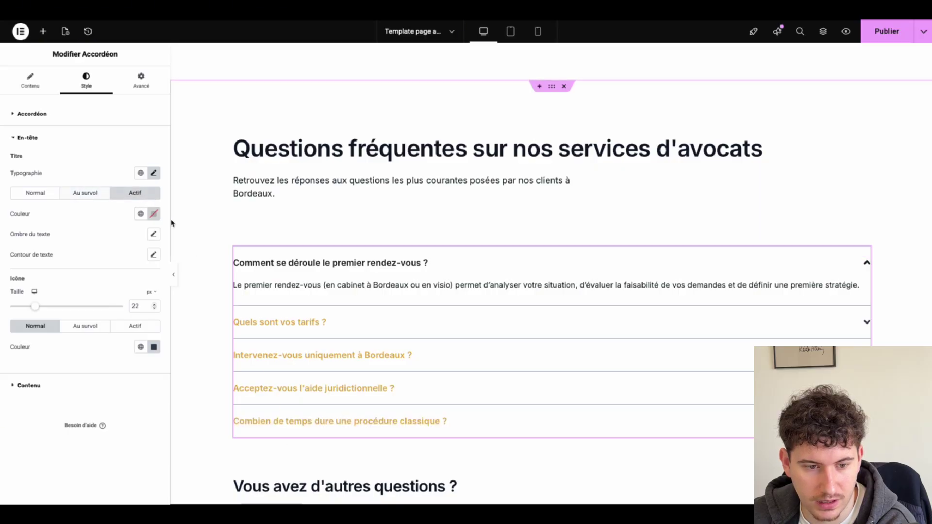
left_click(140, 214)
left_click(79, 256)
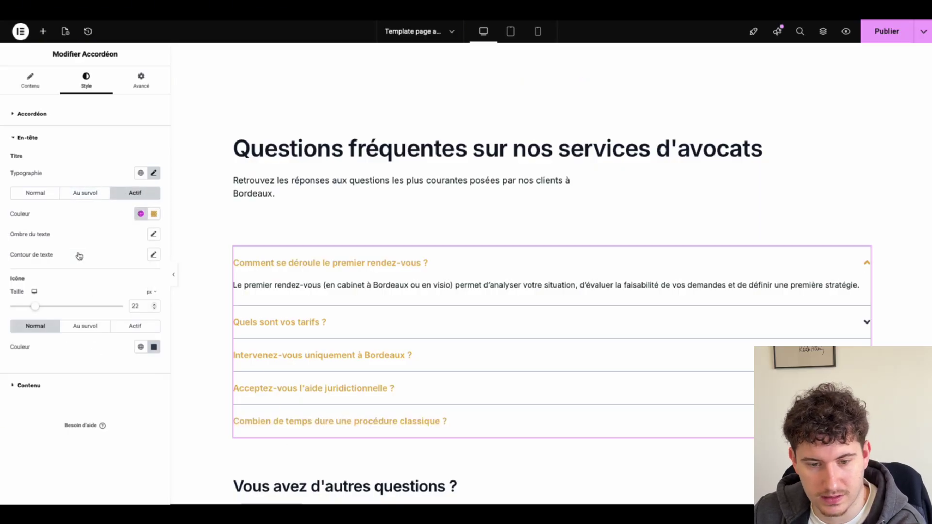
- Set the normal-state title colour of the FAQ accordion headers to the global colour Secondaire
left_click(48, 198)
left_click(141, 218)
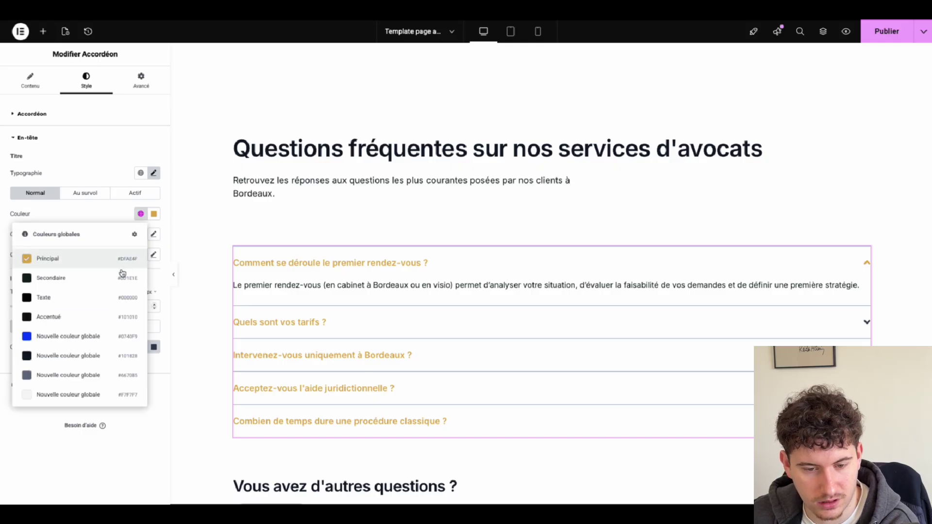
left_click(97, 281)
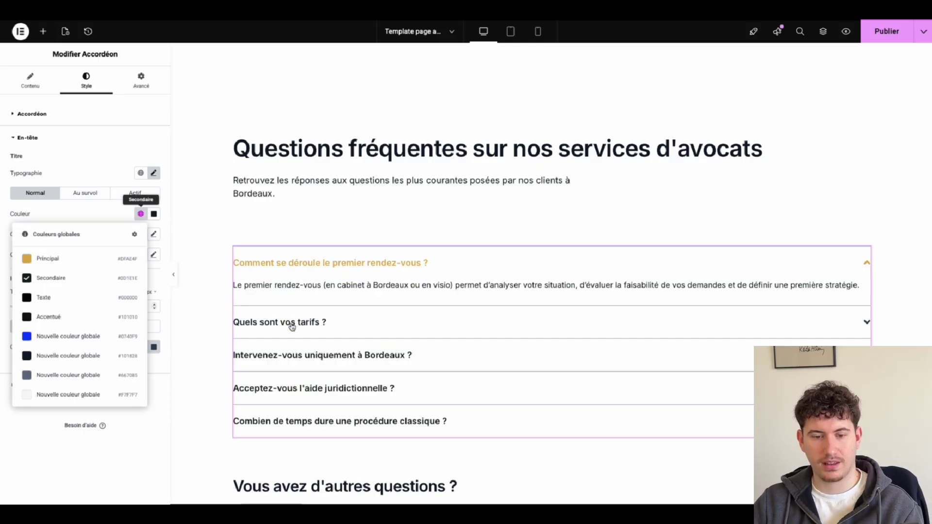
left_click(260, 213)
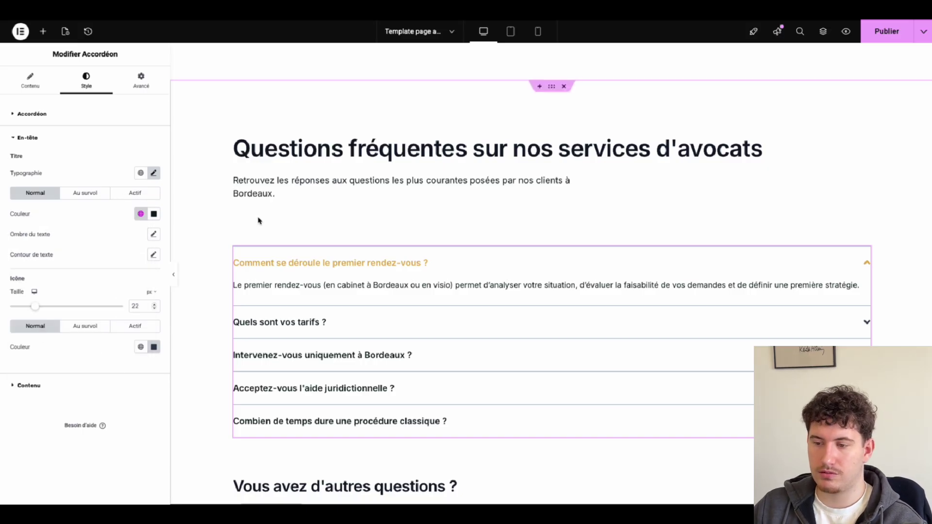
- Set the text colour of the "Contact" label above "Obtenez la justice que vous méritez." to the global colour Principal
scroll(479, 273, "down", 9)
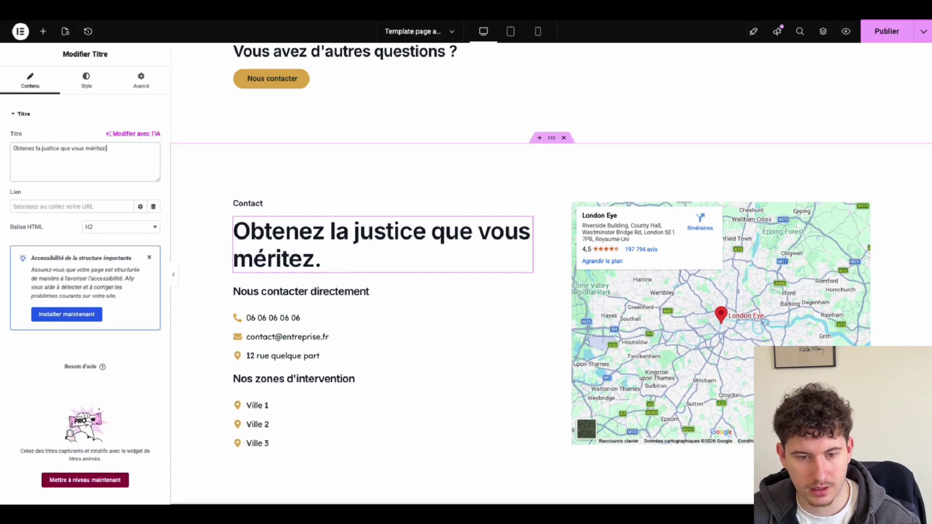
left_click(291, 207)
left_click(97, 86)
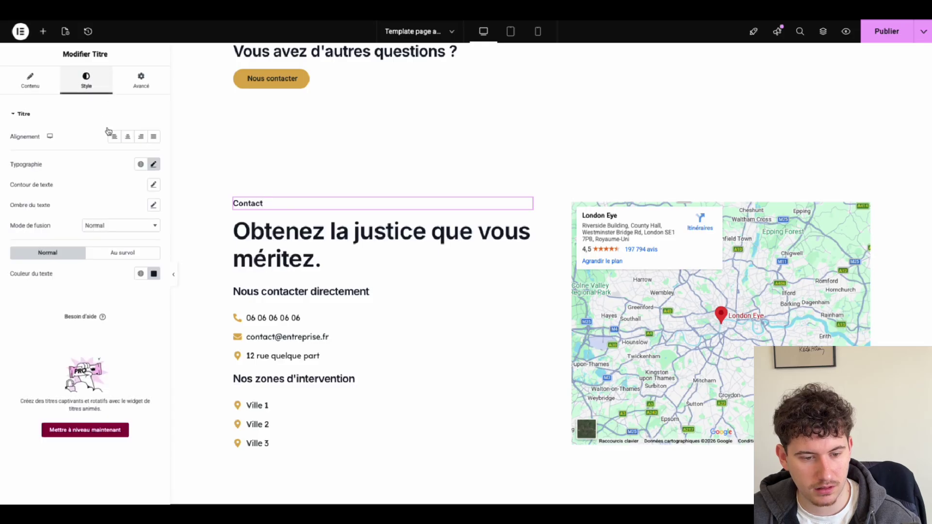
left_click(140, 273)
left_click(74, 318)
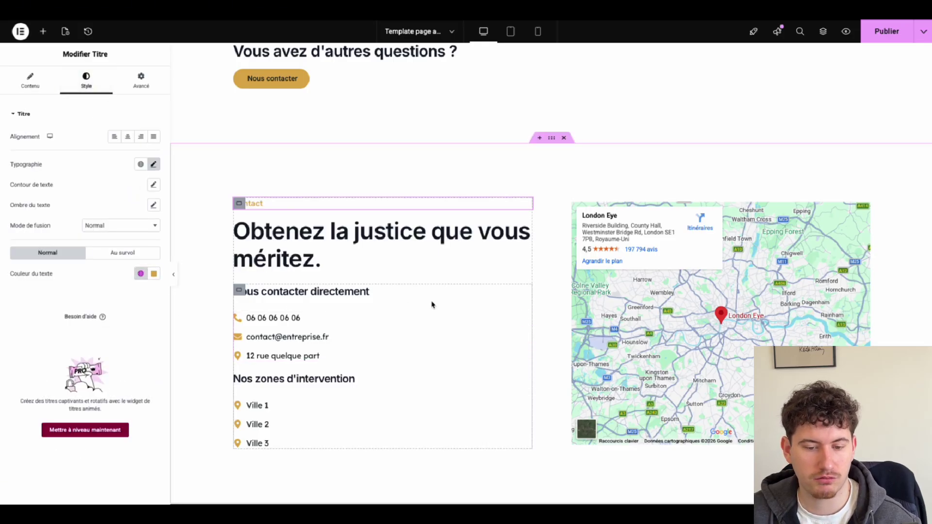
- Review the contact section, footer and upper sections of the page, and publish the template
left_click(290, 432)
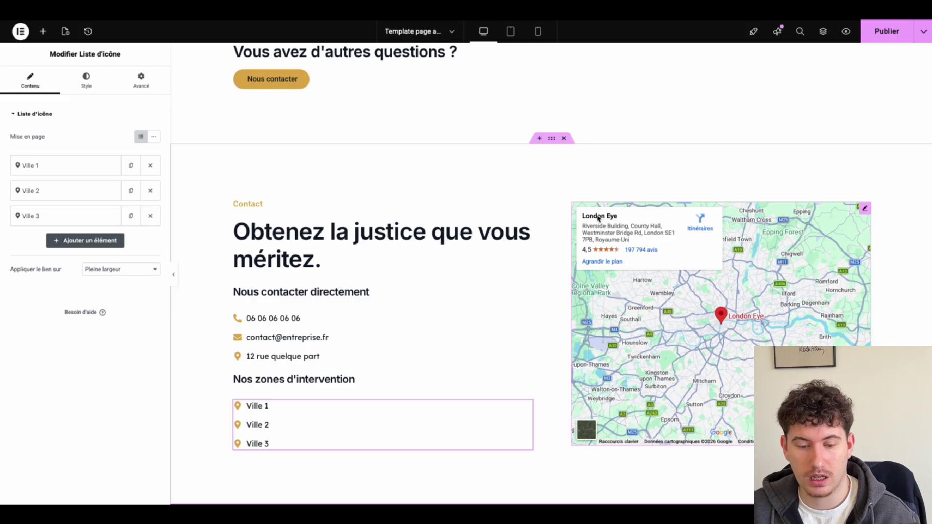
scroll(619, 217, "down", 2)
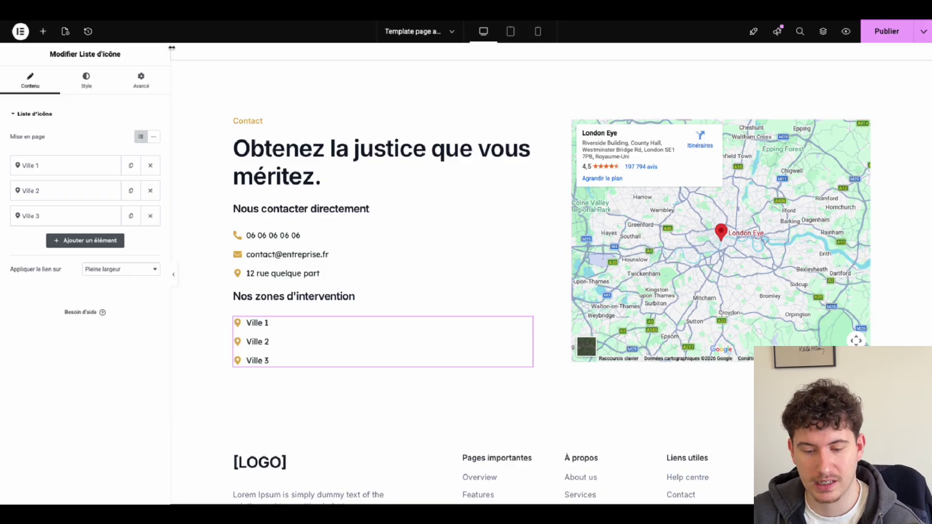
scroll(484, 199, "down", 2)
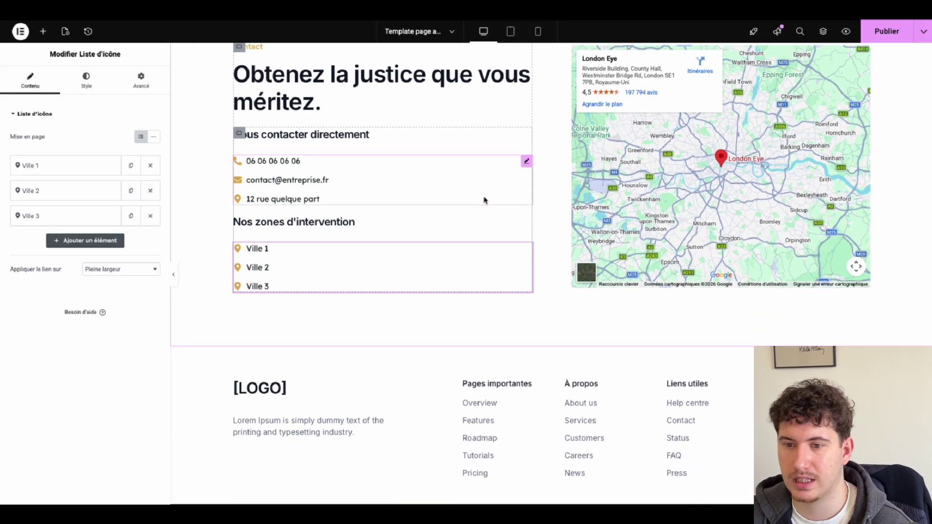
scroll(484, 200, "up", 20)
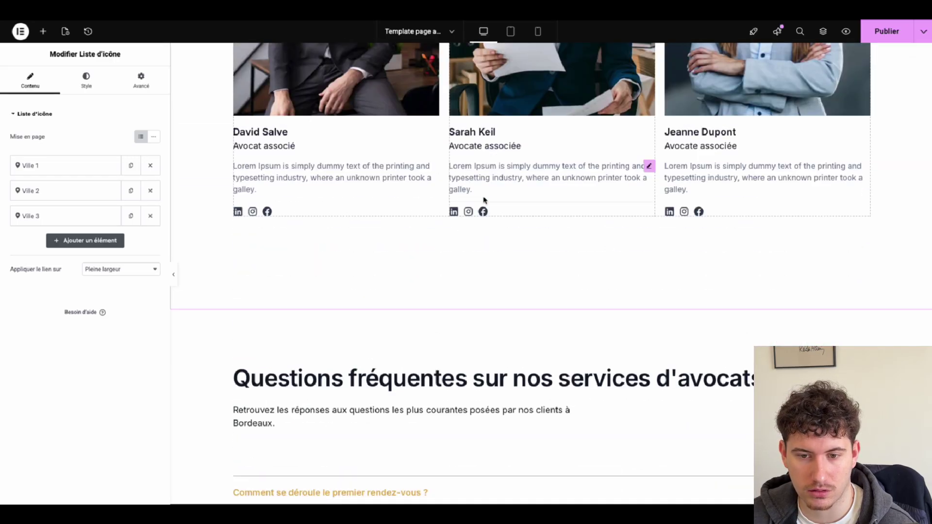
scroll(485, 199, "up", 20)
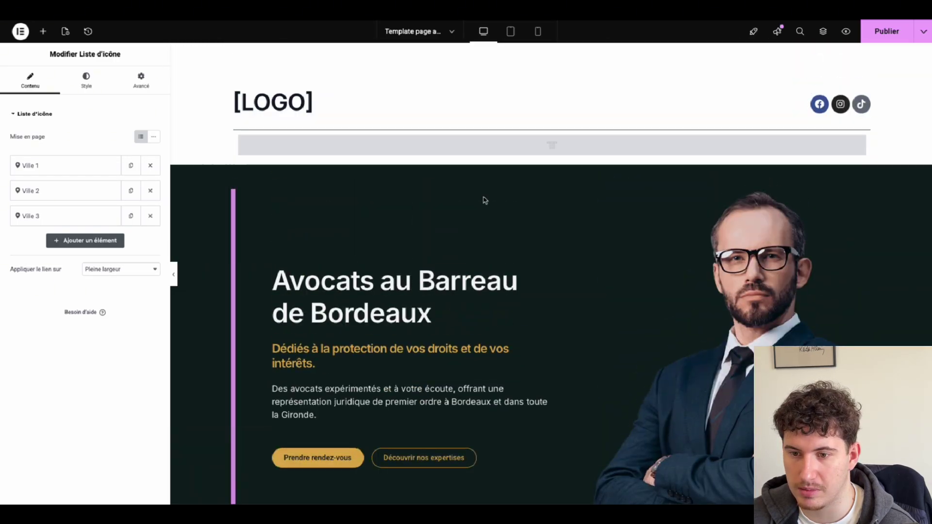
scroll(484, 200, "down", 5)
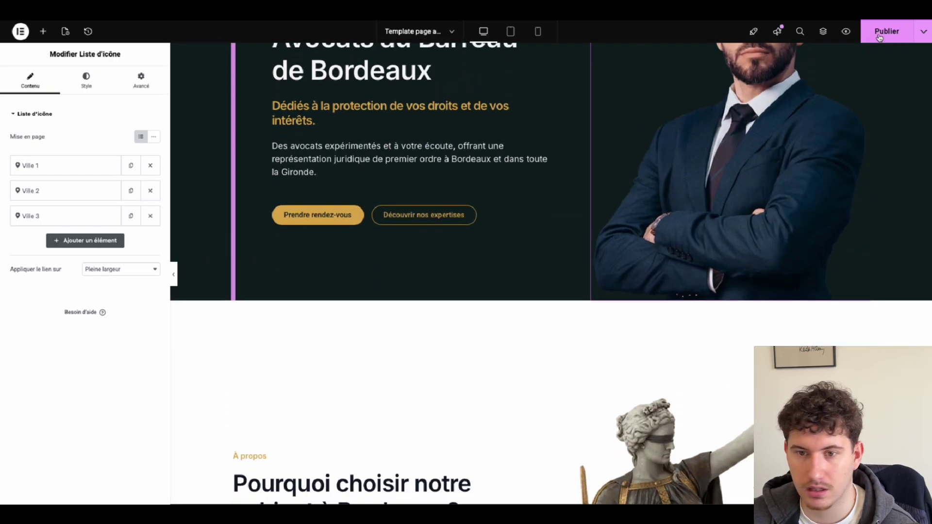
scroll(718, 305, "down", 20)
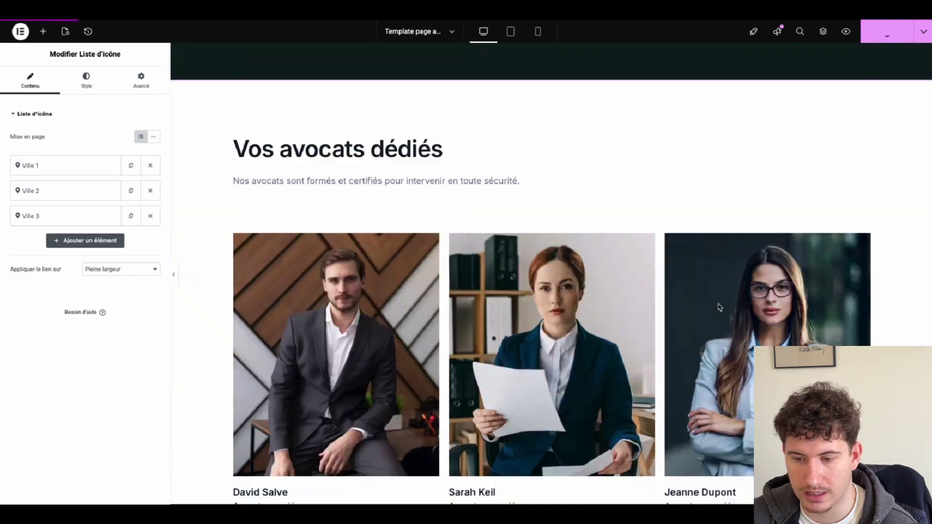
scroll(718, 306, "down", 7)
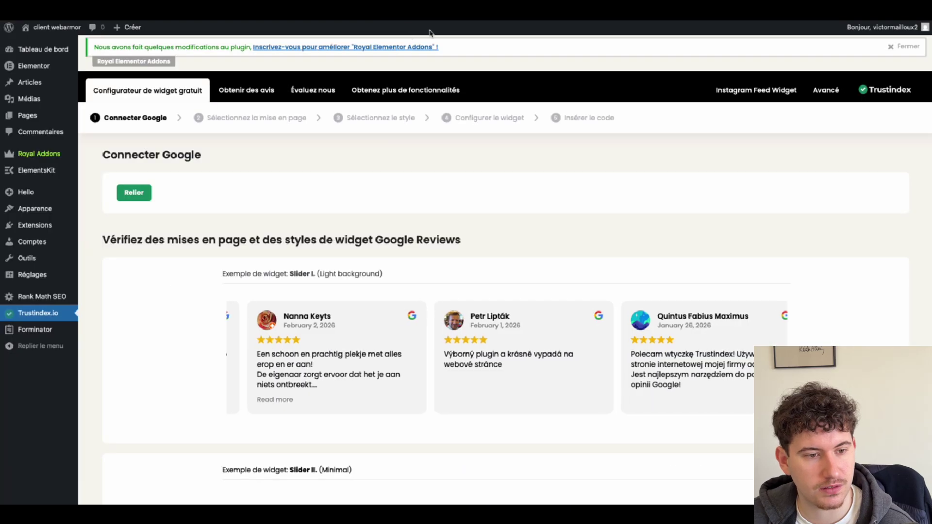
- Switch to the WordPress dashboard and create a Forminator form from the "Formulaire de contact" preset template
mouse_move(10, 194)
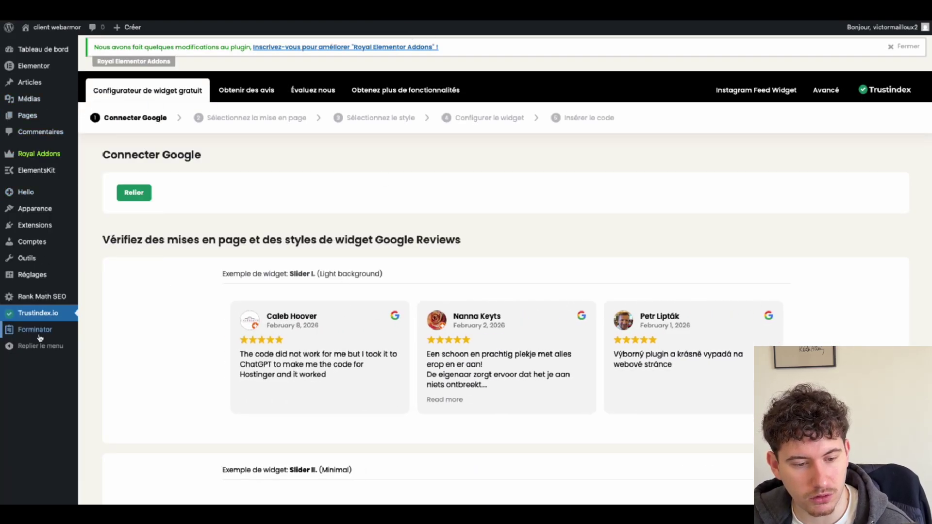
mouse_move(40, 336)
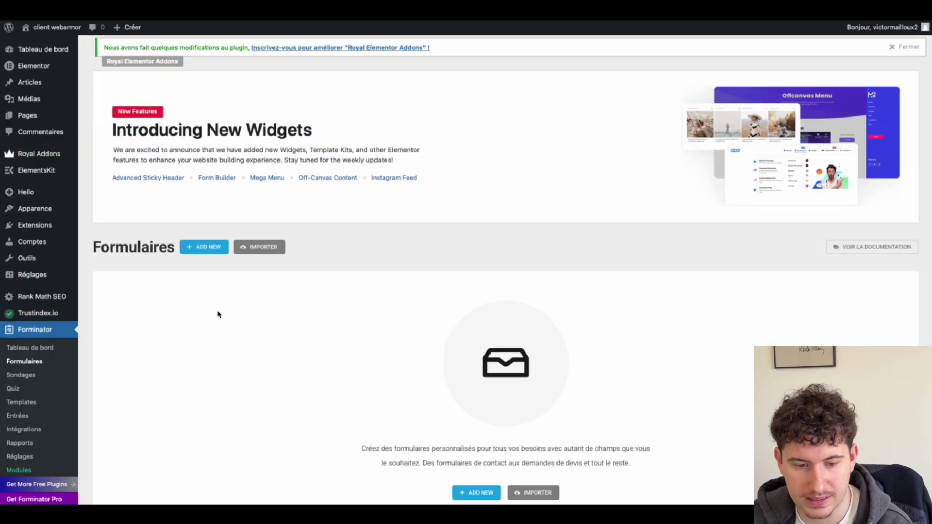
scroll(251, 328, "down", 3)
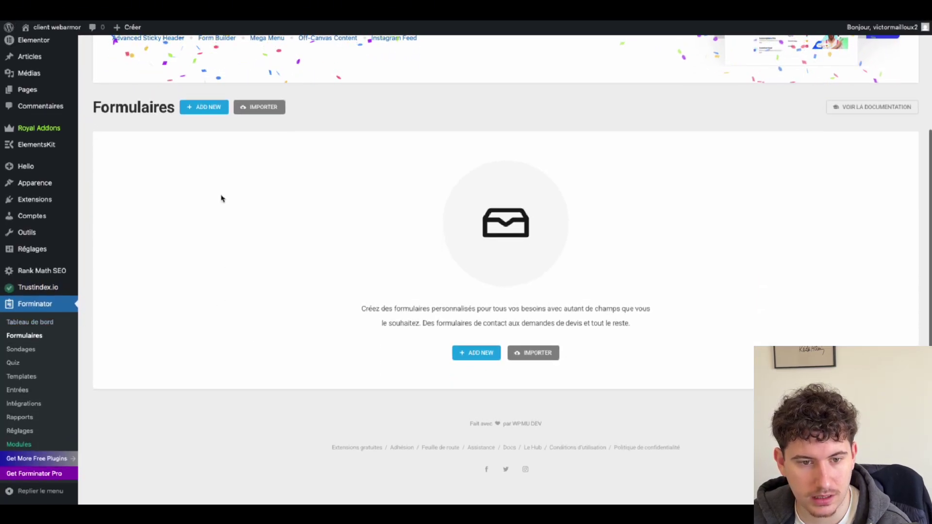
left_click(211, 108)
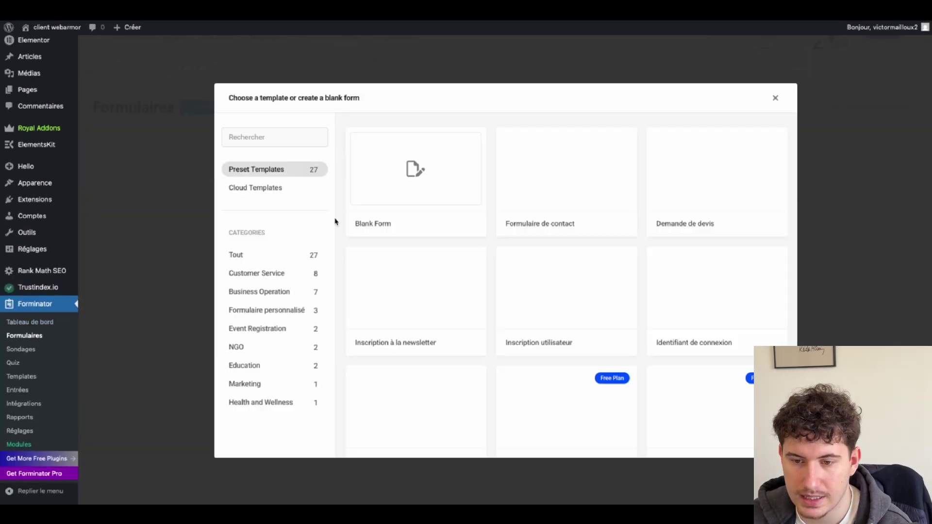
mouse_move(458, 317)
mouse_move(599, 181)
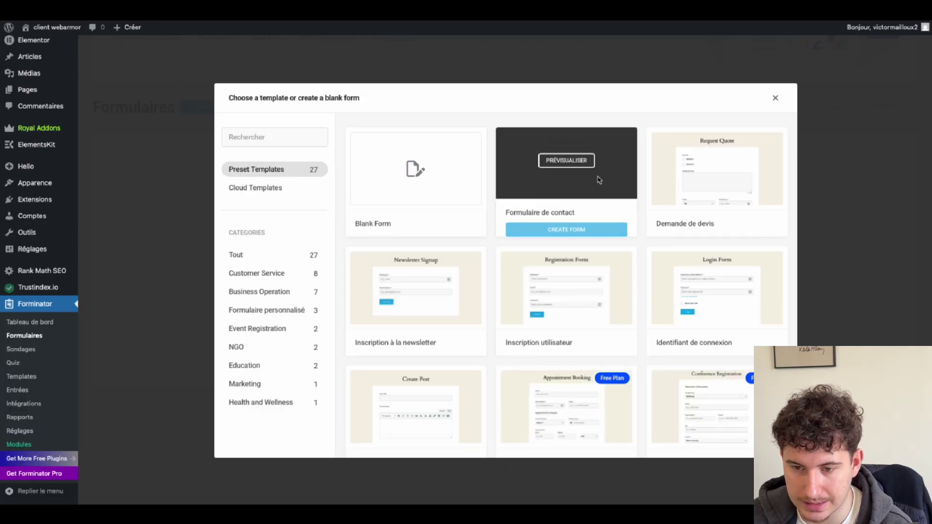
left_click(596, 226)
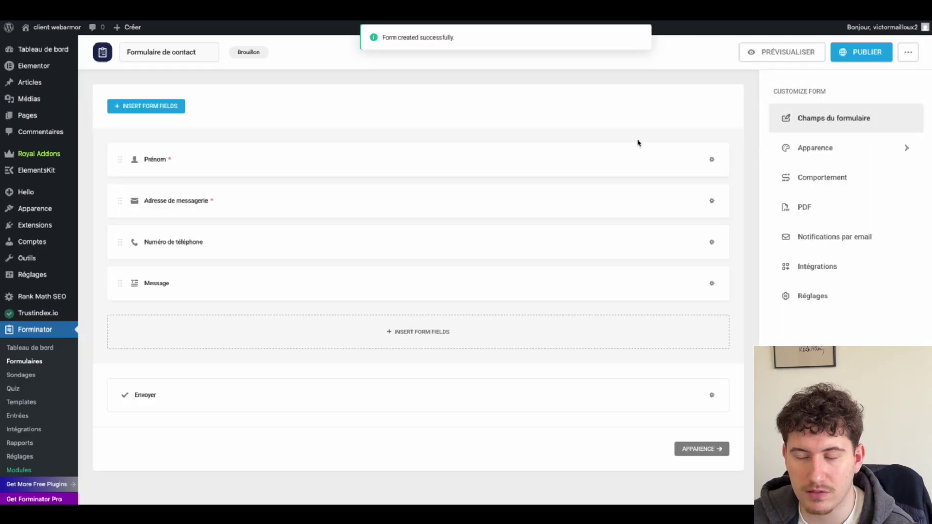
- Publish the contact form and copy its shortcode
left_click(866, 63)
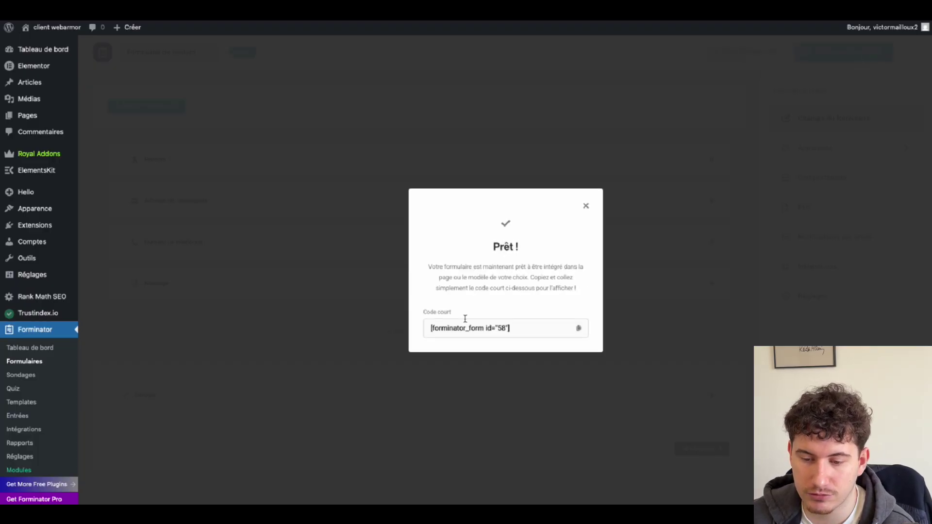
left_click(579, 329)
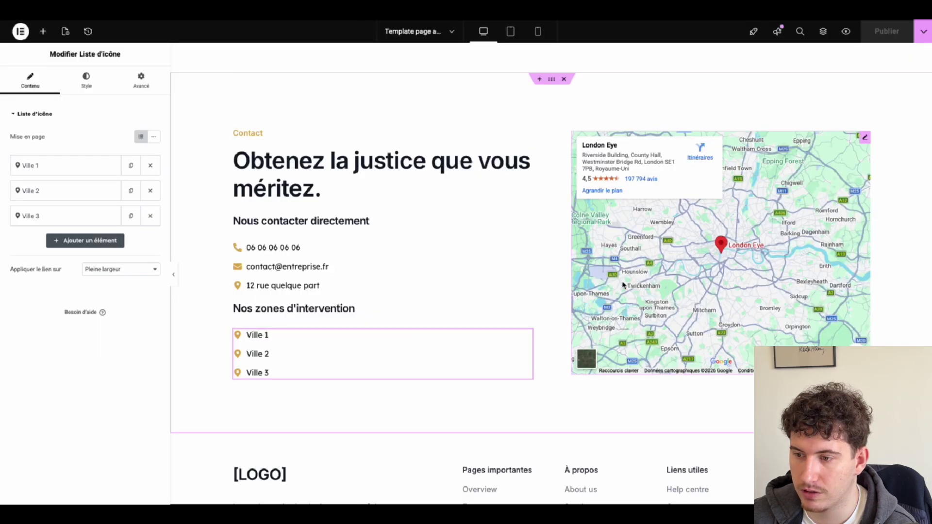
- Back in Elementor, add a Code court widget beside the map in the contact section and delete the Google Maps widget
scroll(843, 148, "down", 1)
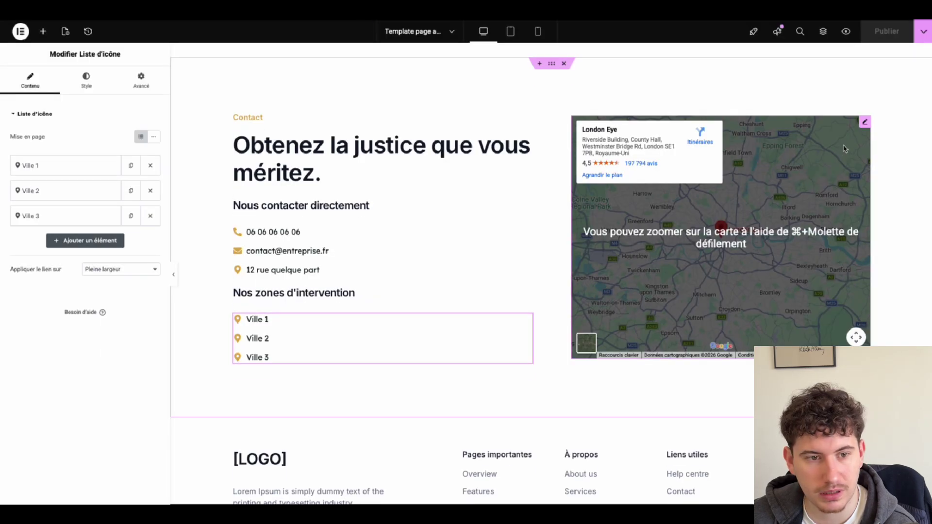
left_click(43, 31)
type("dode")
left_click_drag(45, 139, 683, 284)
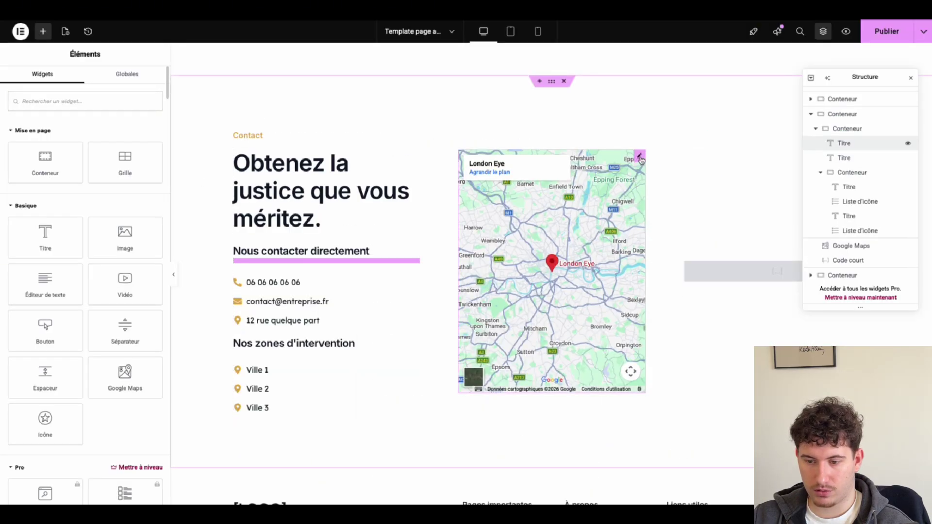
right_click(641, 160)
left_click(665, 372)
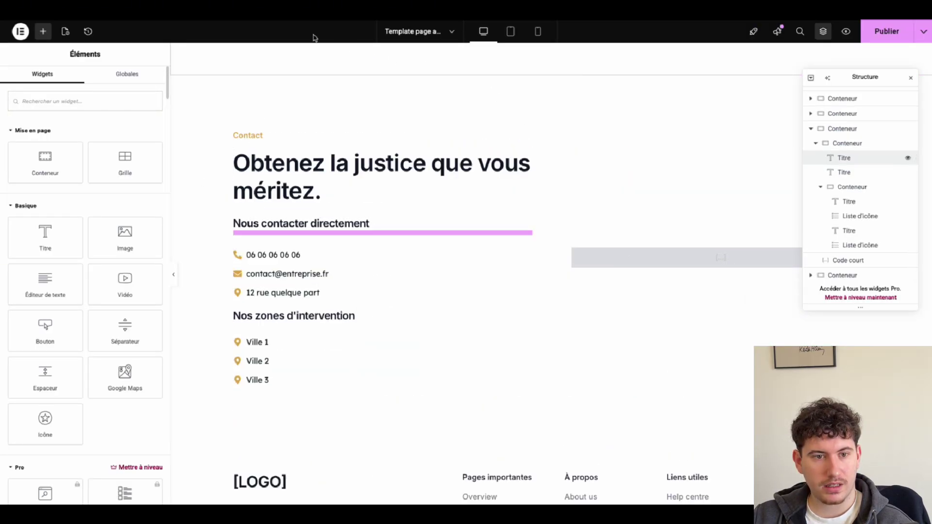
- Copy the form's shortcode again, paste [forminator_form id="58"] into the contact section's Code court widget, and close the structure overview
left_click(197, 10)
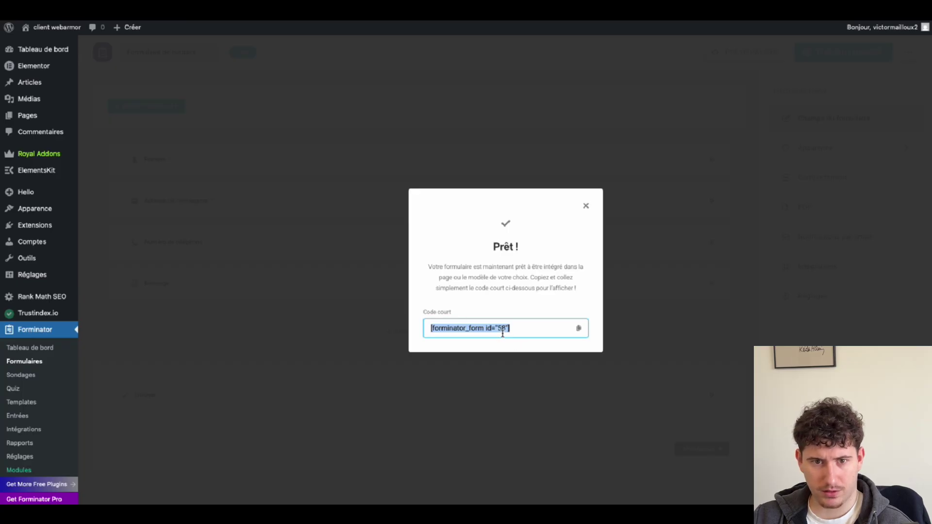
left_click(122, 9)
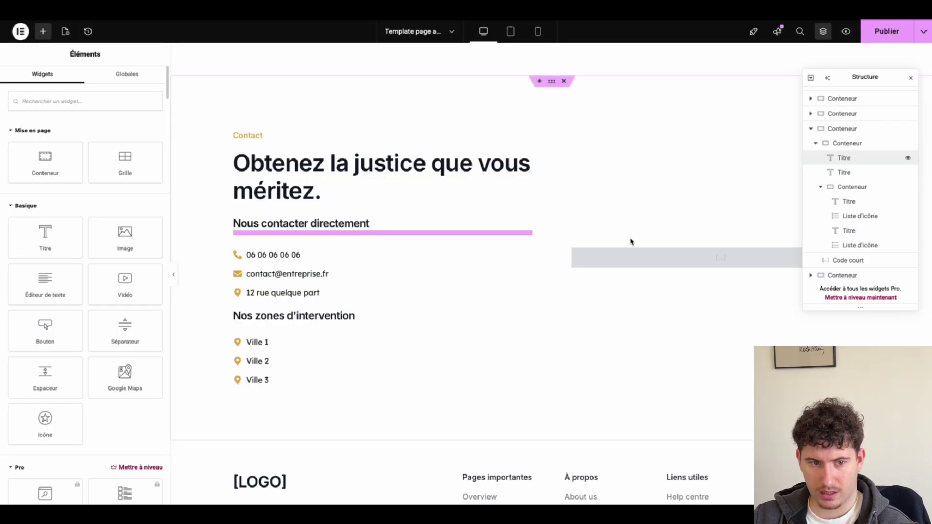
left_click(640, 261)
key("super+v")
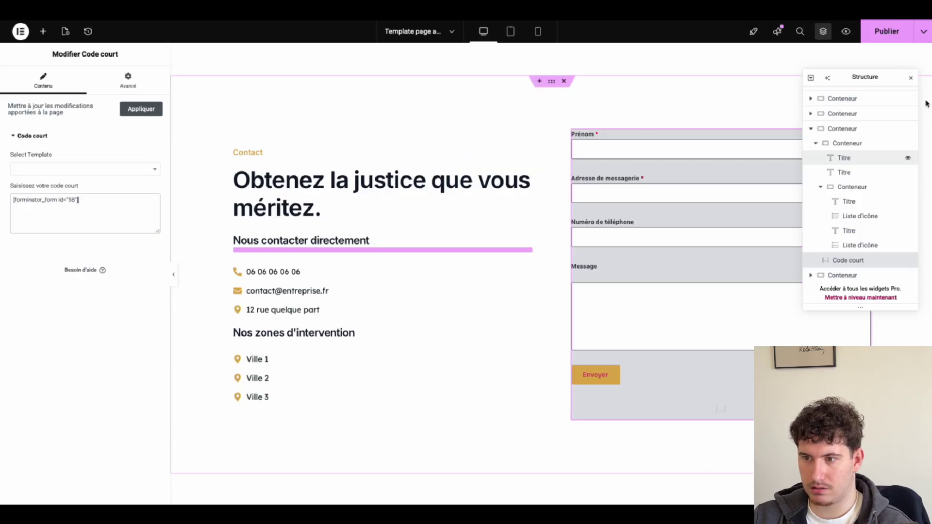
left_click(910, 78)
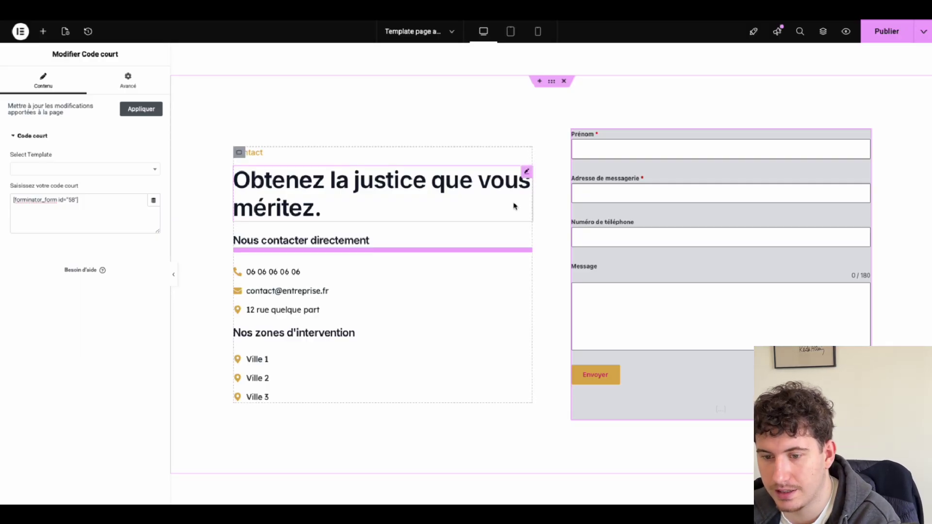
- Publish the home page template with the embedded contact form and open its live preview
scroll(513, 213, "down", 5)
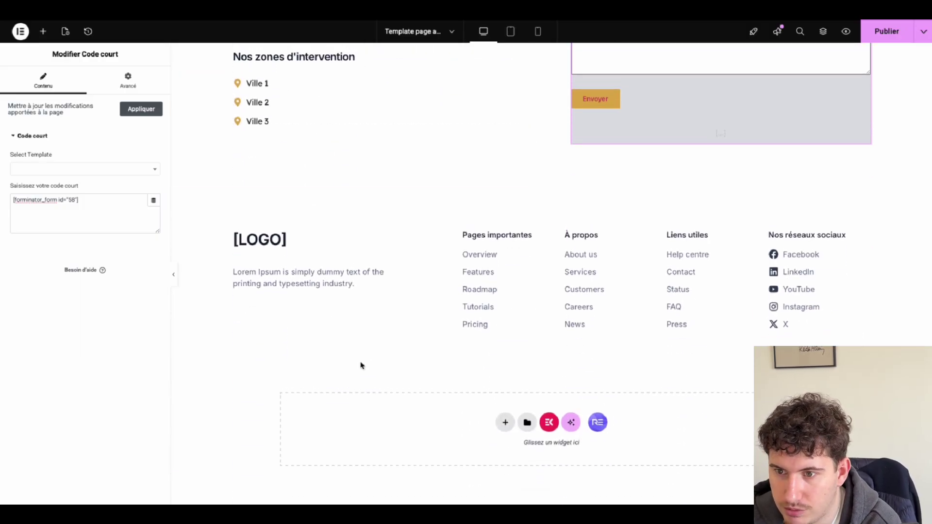
scroll(383, 334, "up", 20)
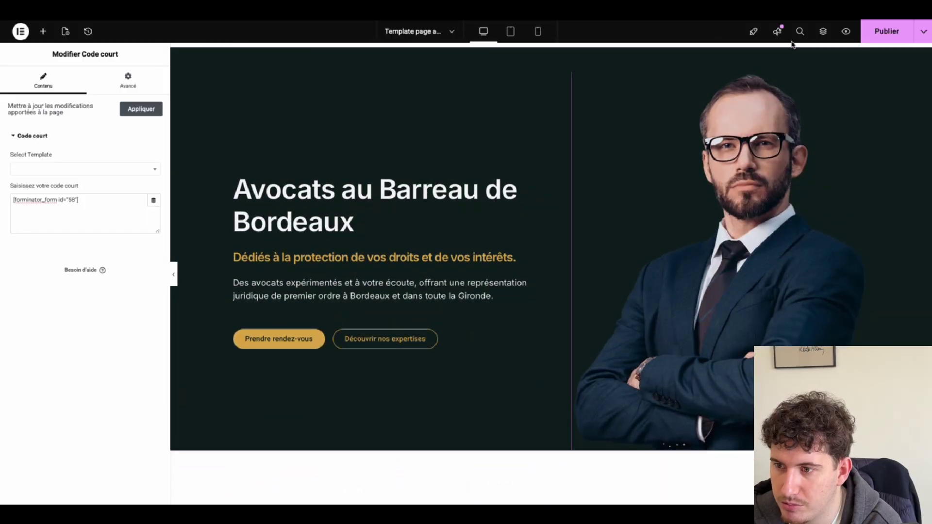
left_click(886, 31)
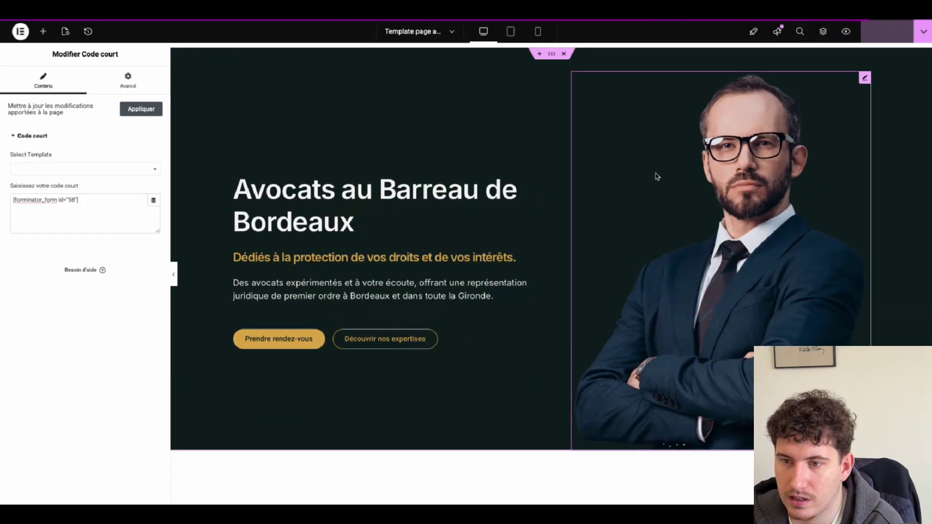
left_click(846, 31)
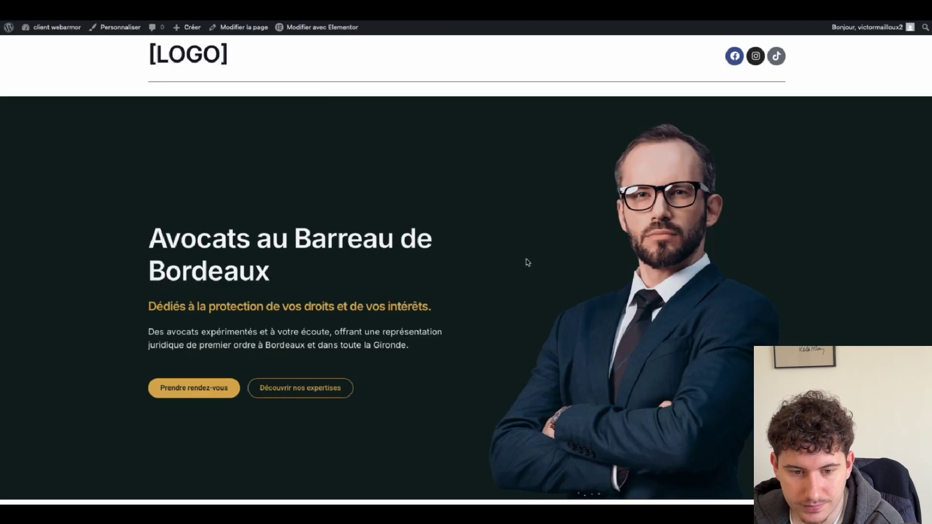
- Examine the previewed home page from the hero section to the footer, checking the contact form's layout and the section styling
scroll(491, 235, "down", 15)
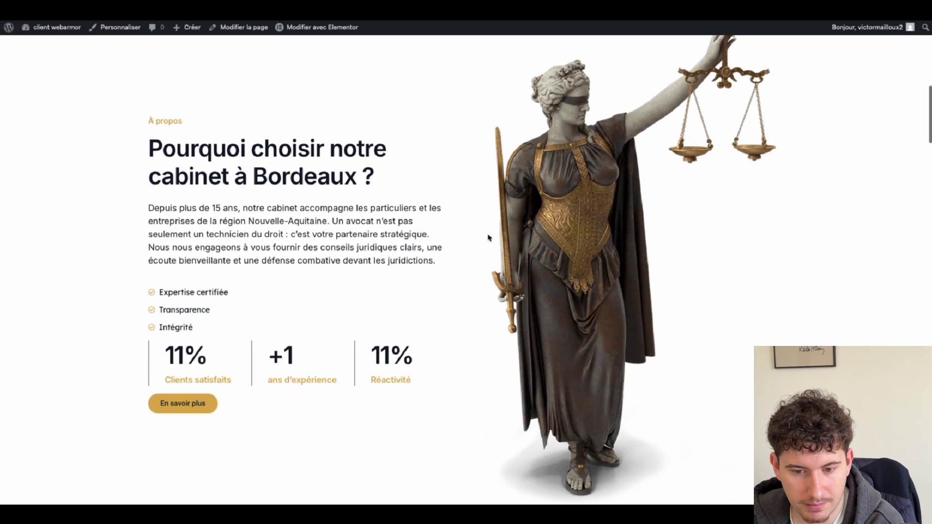
scroll(488, 237, "down", 20)
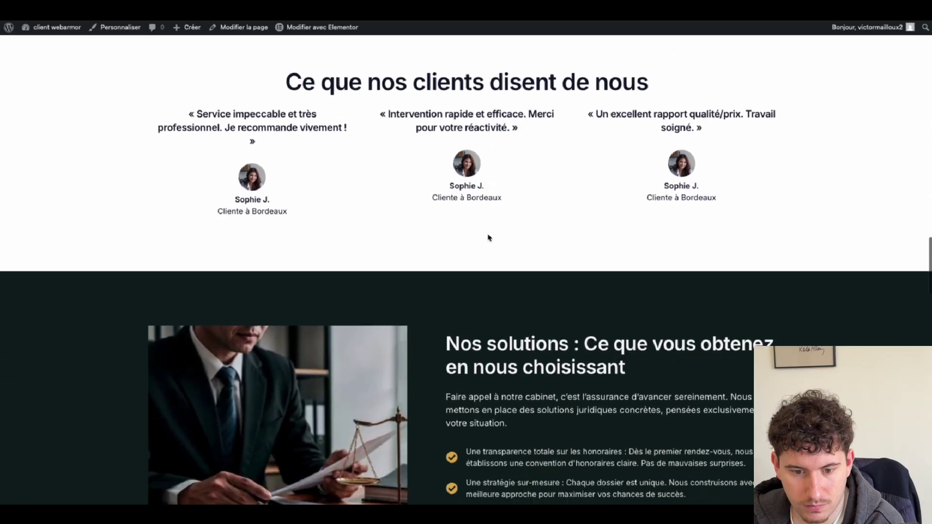
scroll(489, 238, "down", 20)
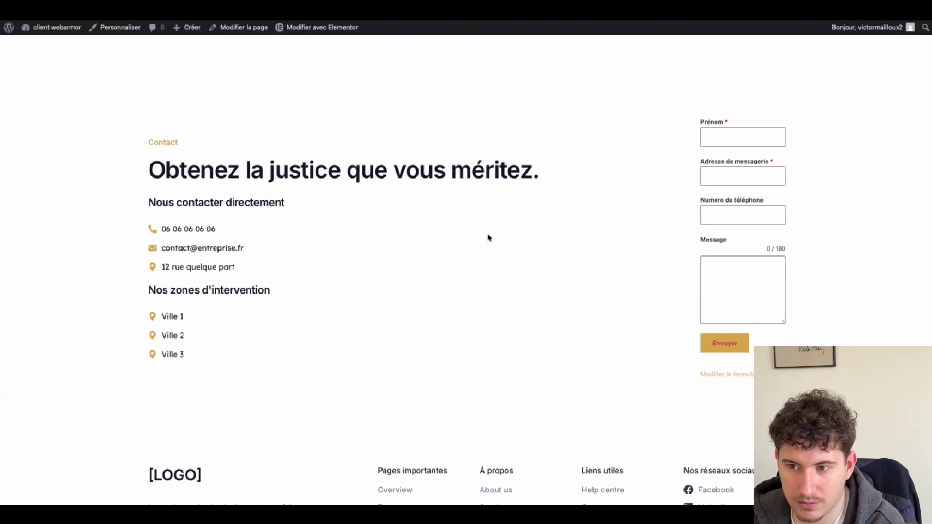
scroll(489, 237, "up", 8)
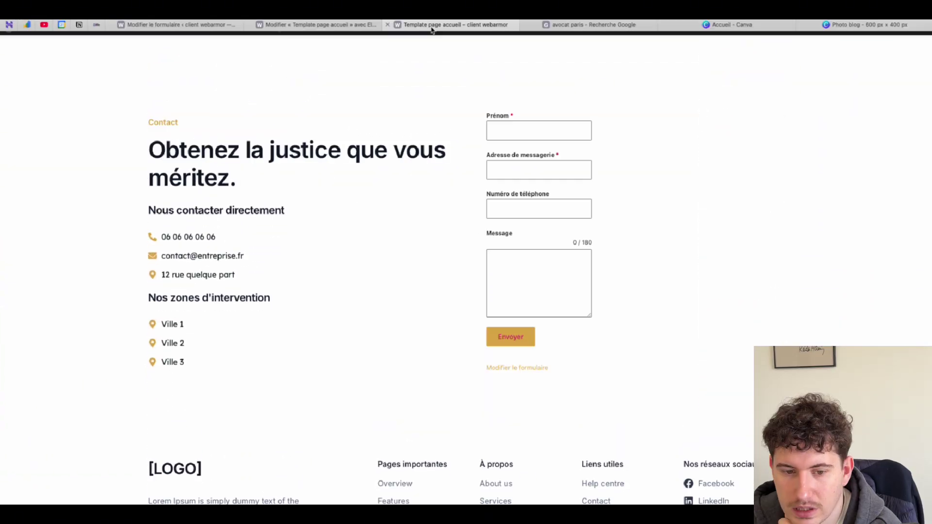
scroll(475, 274, "up", 20)
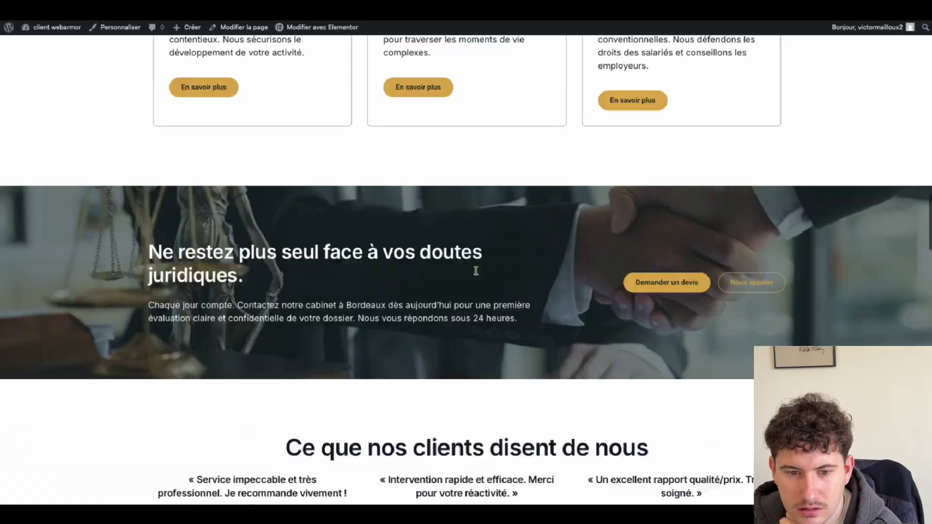
scroll(475, 270, "down", 12)
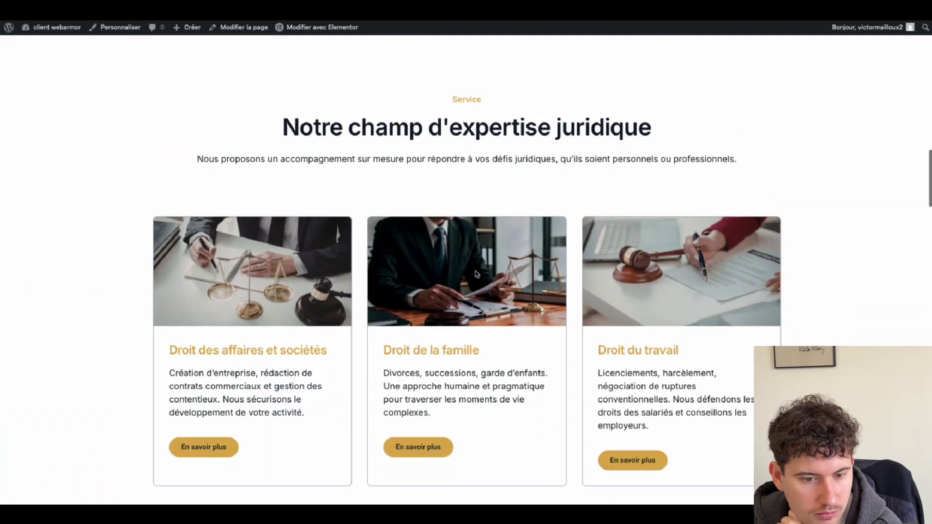
scroll(475, 274, "down", 15)
scroll(475, 274, "up", 6)
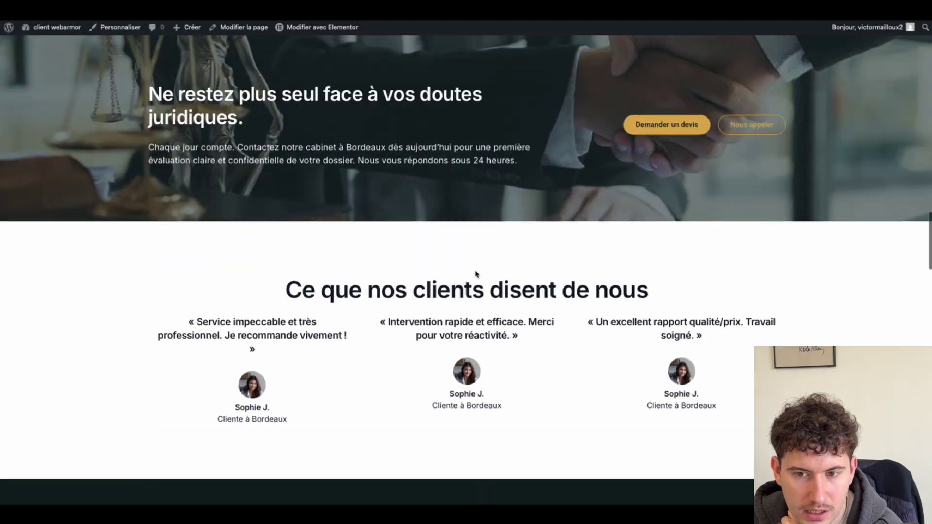
scroll(475, 274, "up", 20)
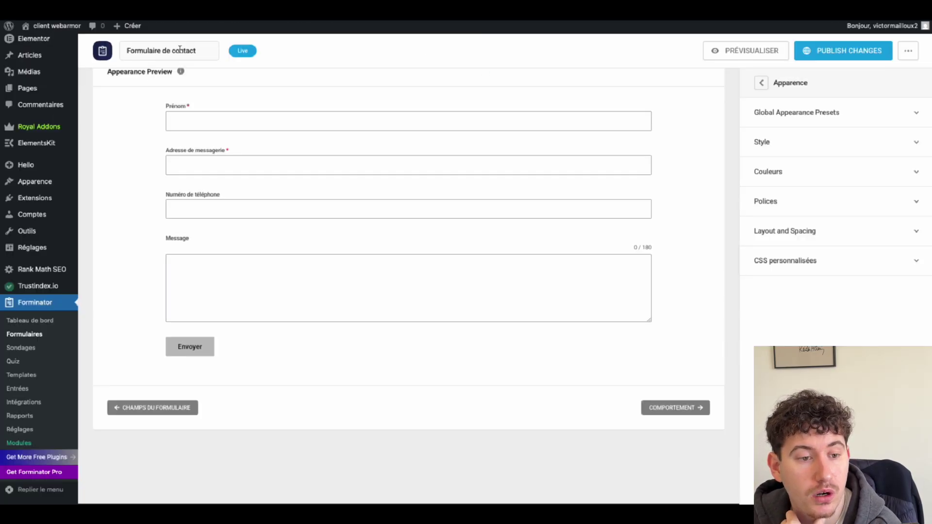
- Switch to the WordPress dashboard, create a new page titled "À propos" and publish it
left_click(24, 90)
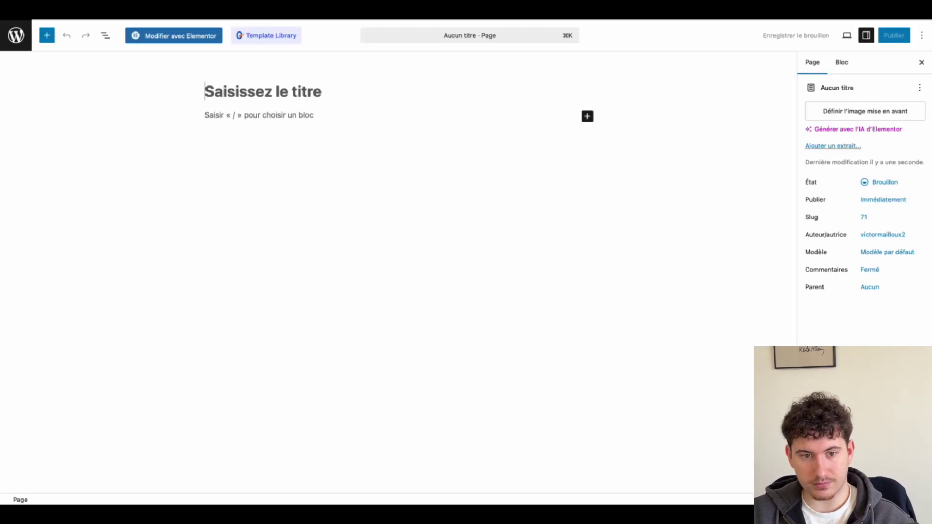
type("A propos")
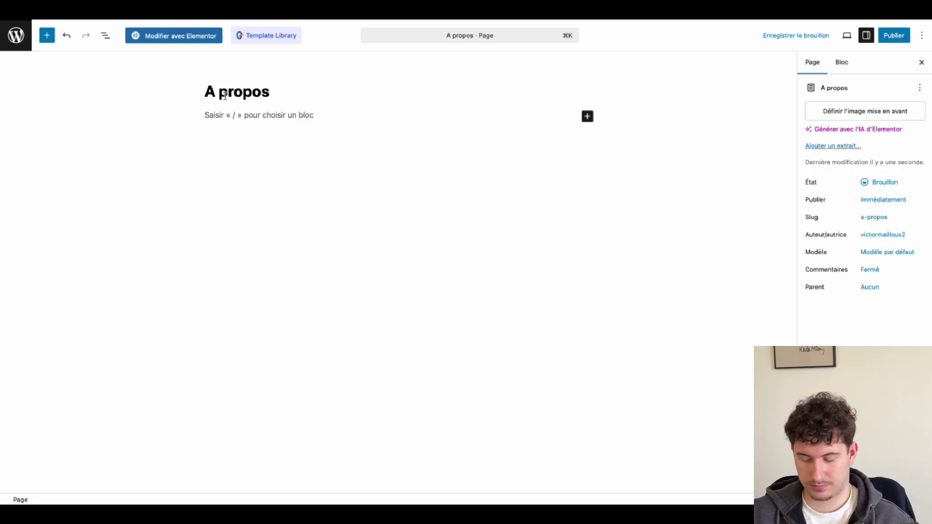
key("BackSpace")
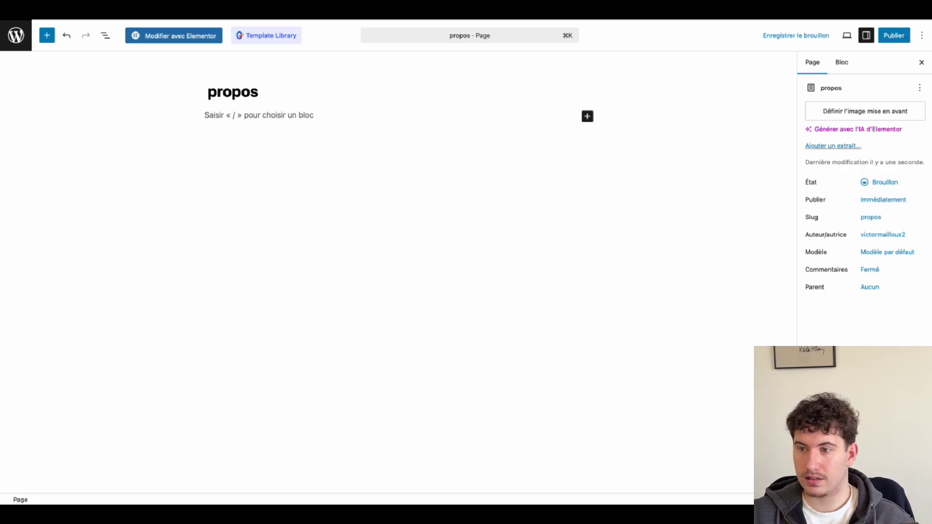
type("À")
left_click(903, 36)
left_click(898, 35)
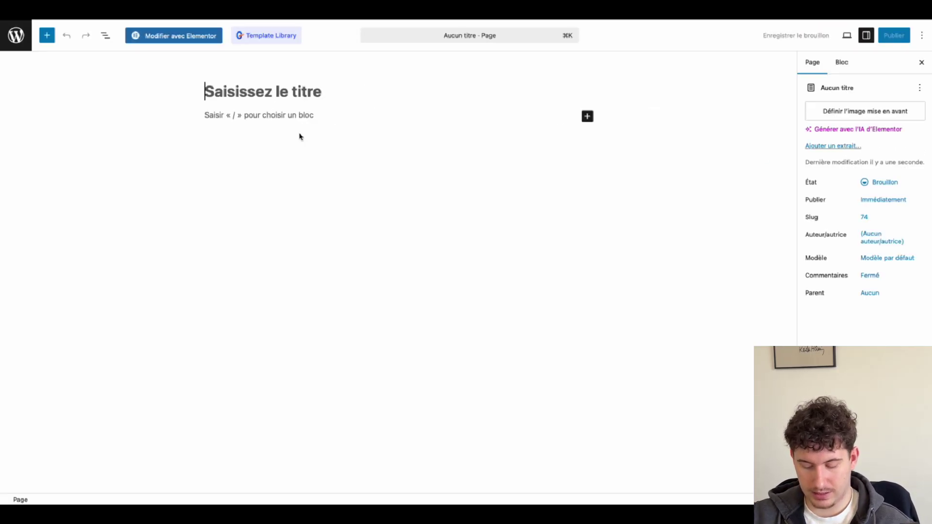
- Title the new blank page "Nos expertises" and publish it
type("Nos expertises")
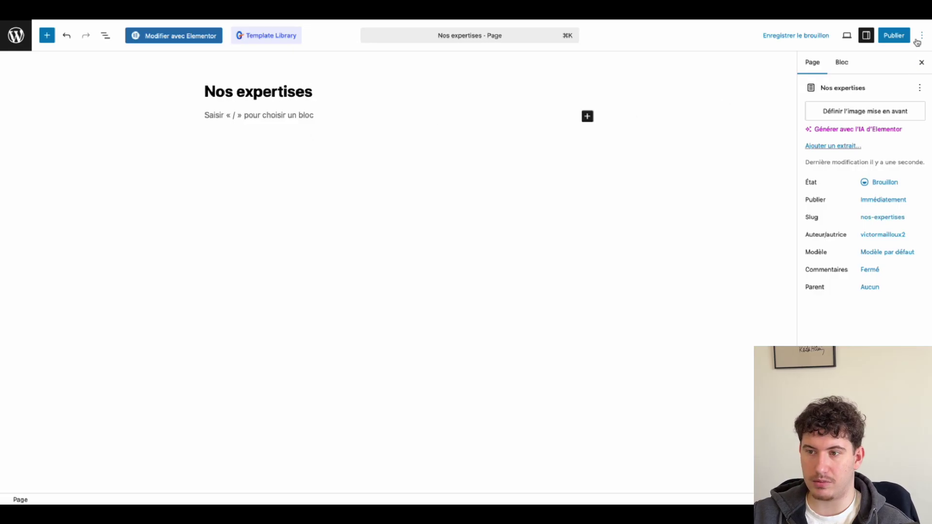
left_click(895, 35)
left_click(900, 35)
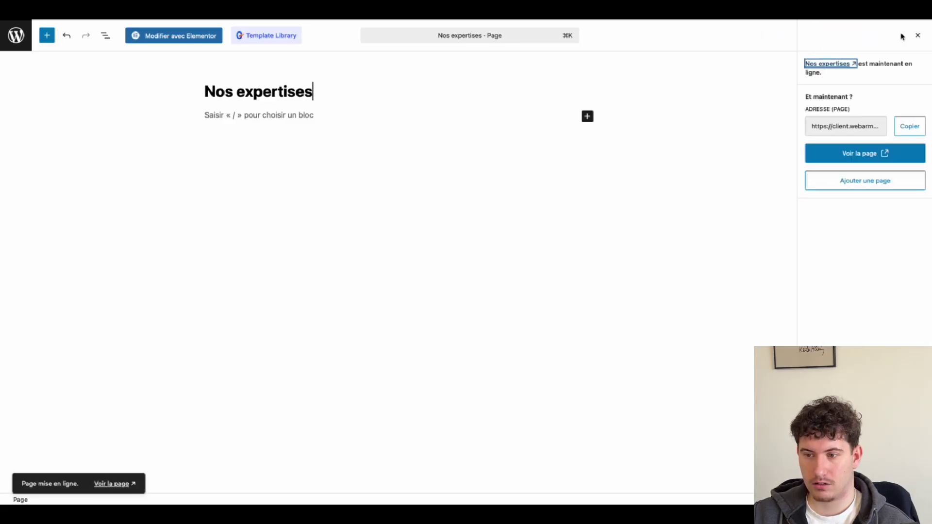
- Add another page titled "Nos ressources" and publish it
left_click(849, 184)
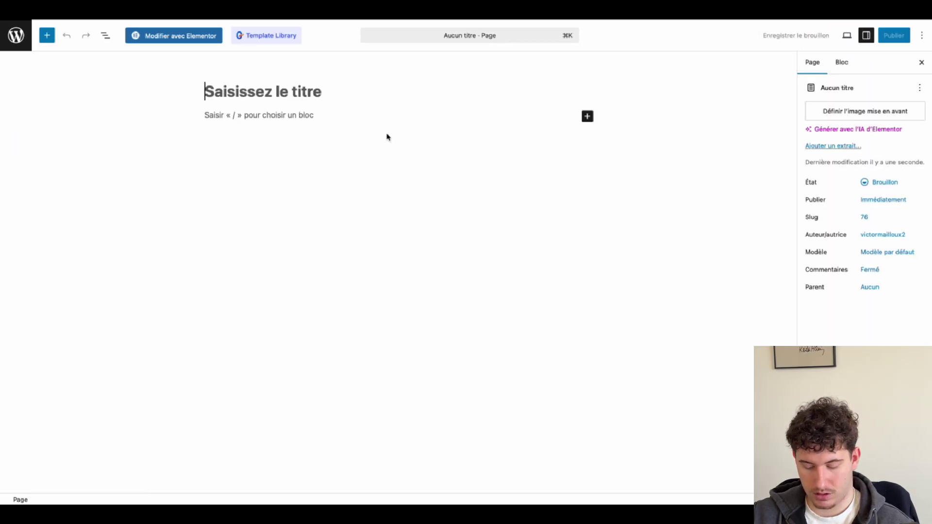
type("Nos ressources")
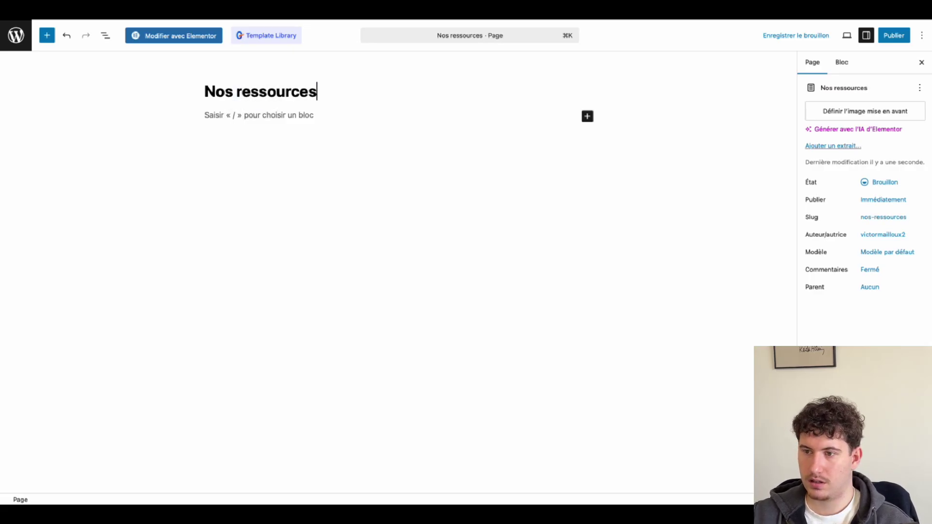
left_click(891, 36)
left_click(893, 36)
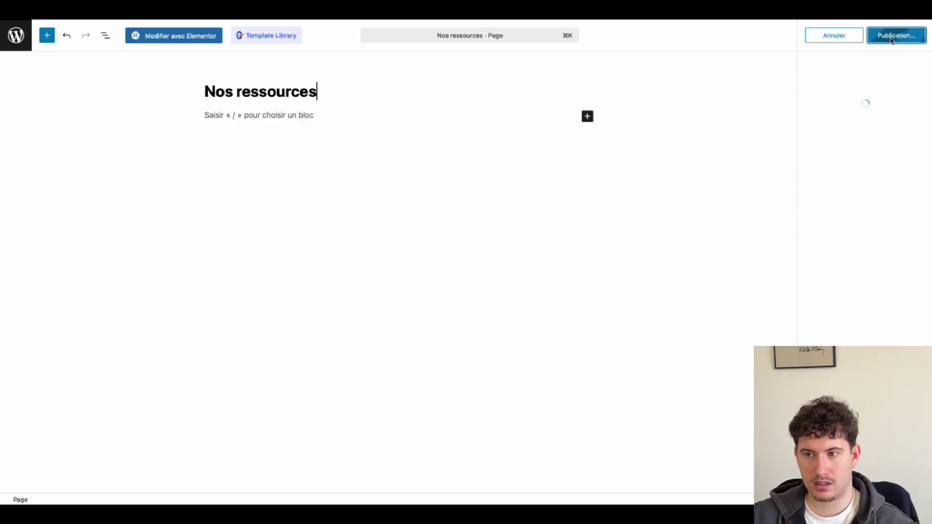
- Add a further page titled "Contact" and publish it
left_click(859, 182)
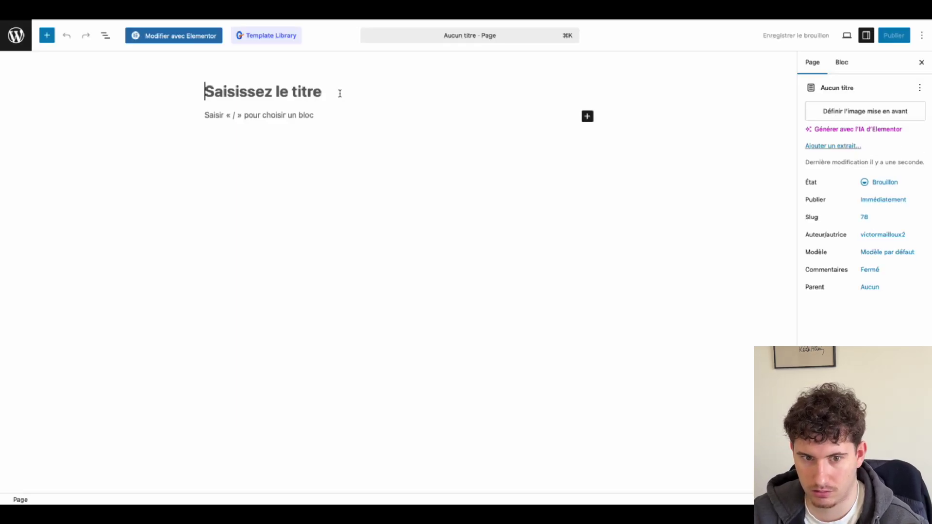
type("Contact")
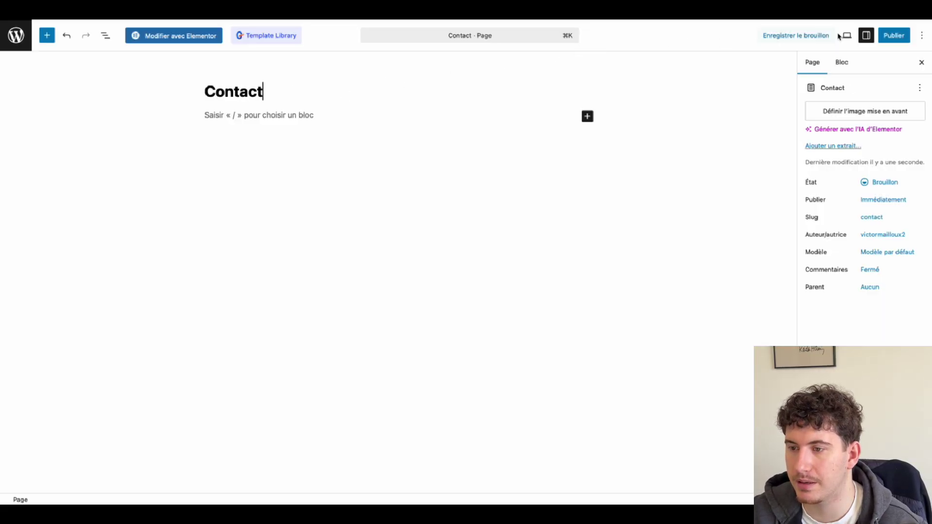
left_click(894, 35)
left_click(893, 34)
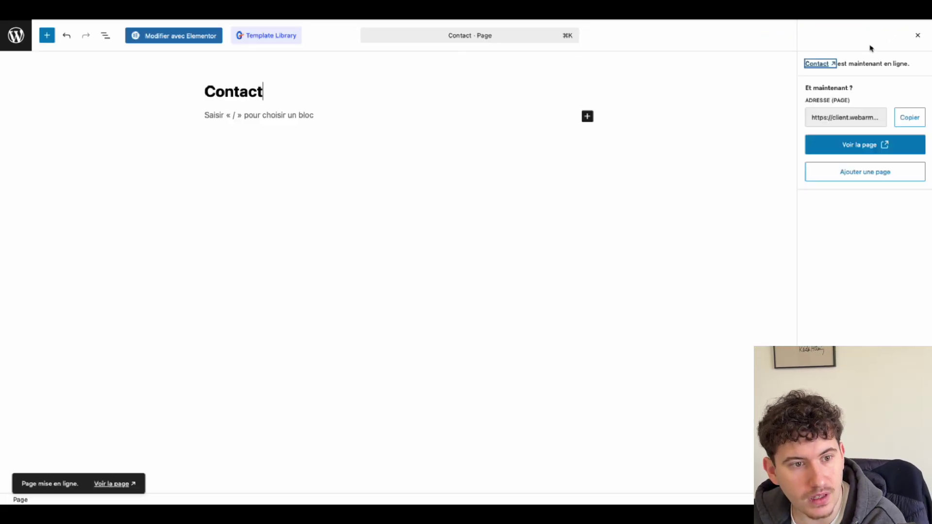
- Leave the page editor and create a navigation menu named "menu" assigned to the En-tête location
left_click(16, 35)
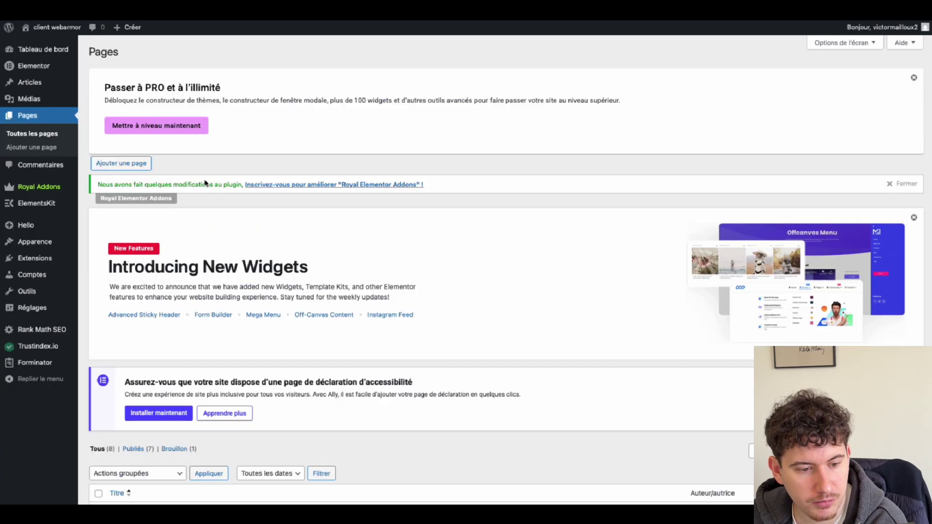
mouse_move(44, 240)
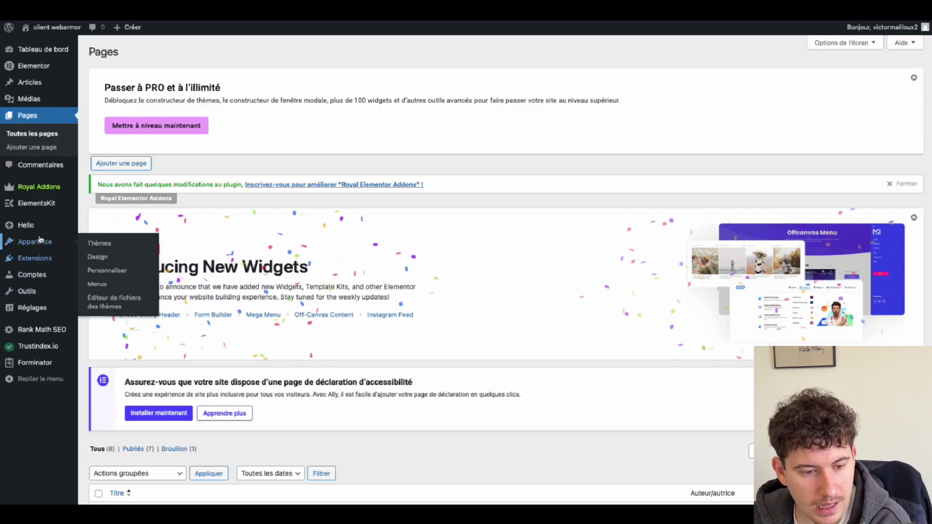
left_click(97, 285)
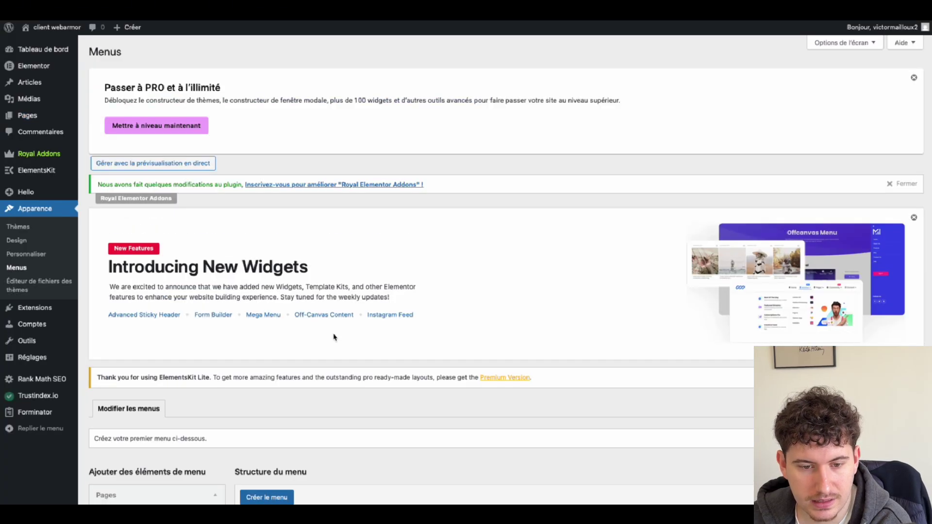
scroll(333, 336, "down", 6)
left_click(322, 225)
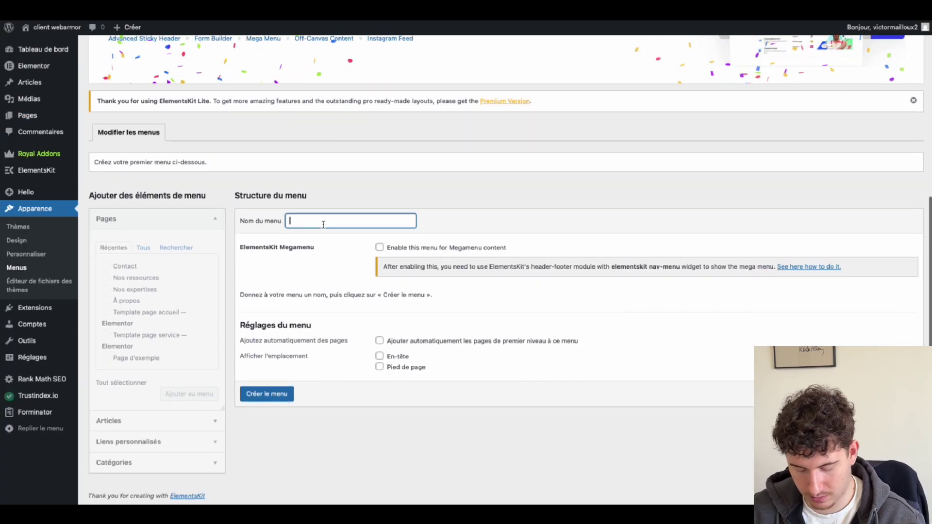
type("menu")
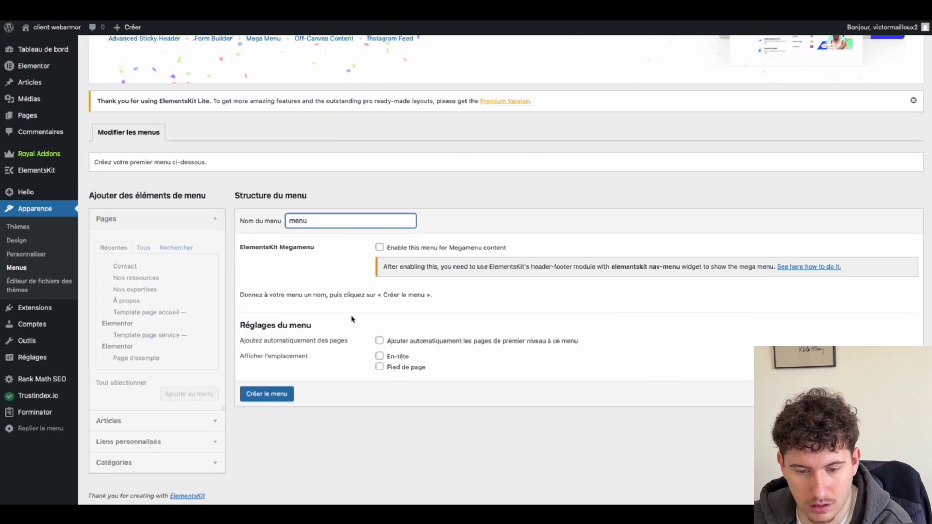
left_click(379, 356)
left_click(290, 394)
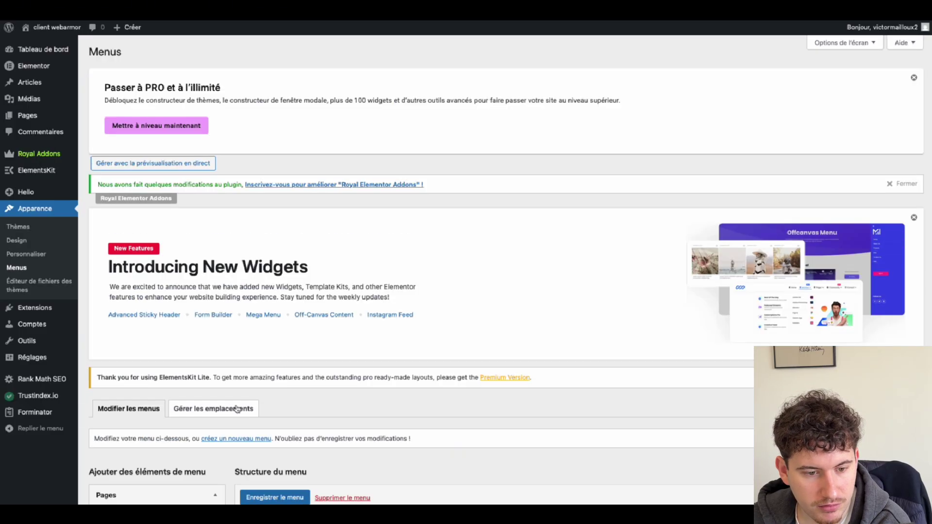
- Add the Contact, Nos ressources, Nos expertises and À propos pages to the menu, moving Contact last and Nos ressources just before it
scroll(237, 409, "down", 5)
left_click(106, 265)
left_click(106, 278)
left_click(106, 289)
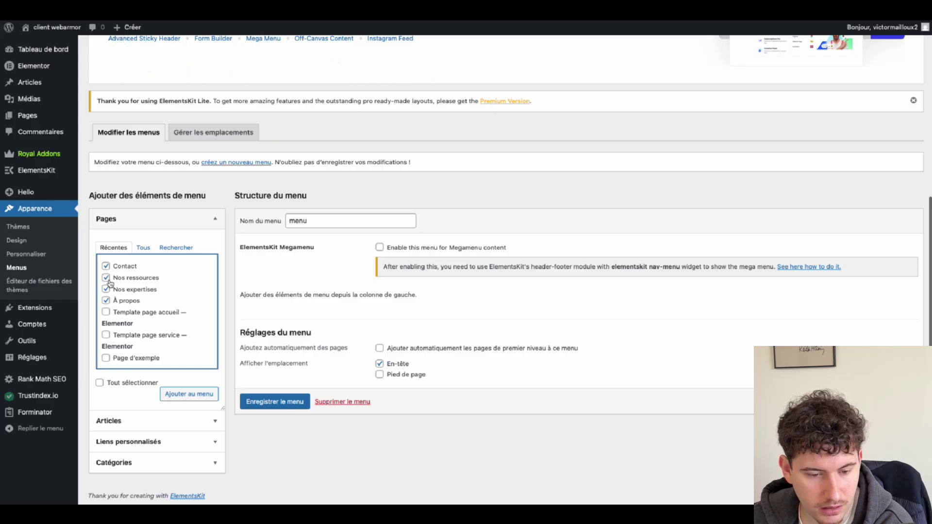
left_click(191, 394)
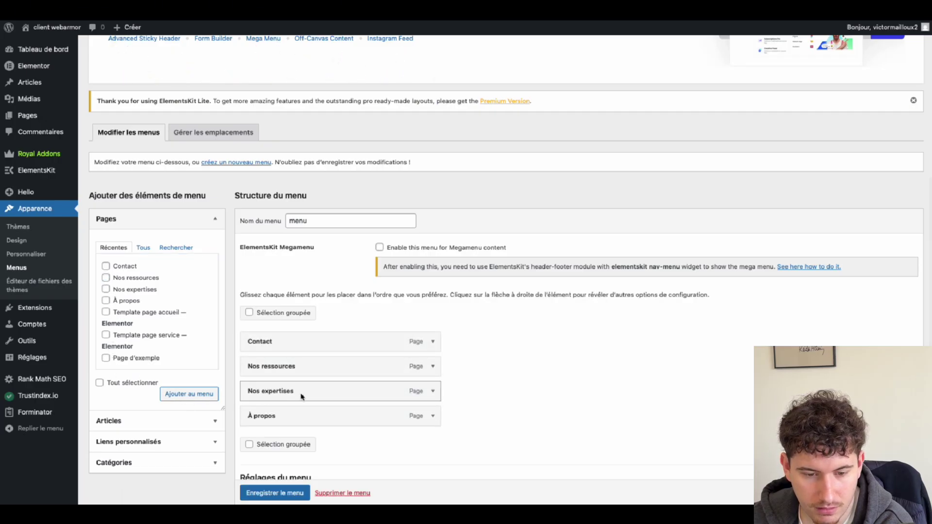
left_click_drag(298, 342, 297, 421)
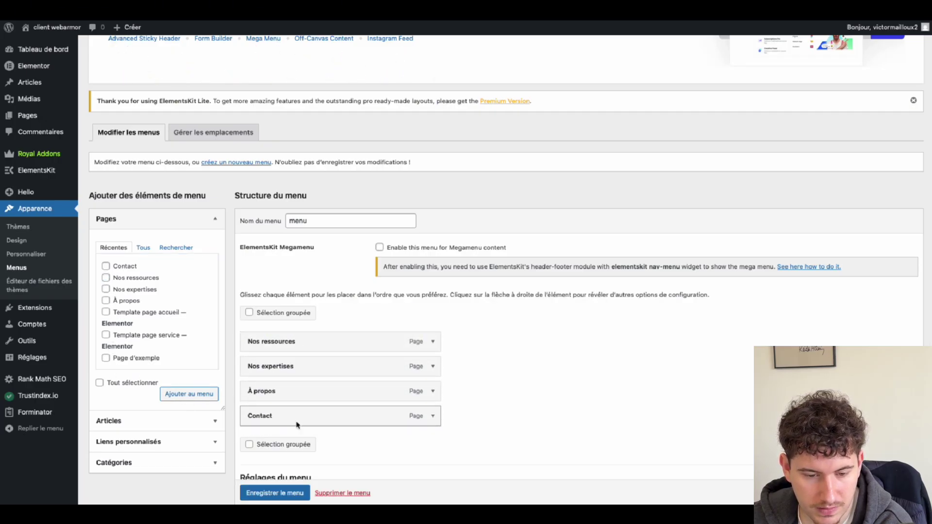
left_click_drag(272, 342, 448, 404)
- Add the Template page service and Page d'exemple pages to the menu, nest them under Nos expertises, and save the menu
scroll(285, 331, "down", 3)
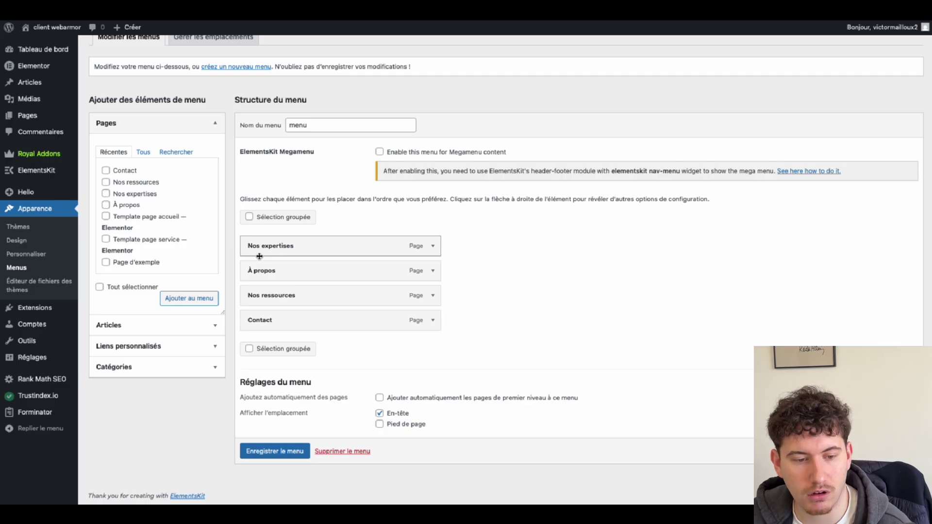
left_click(106, 239)
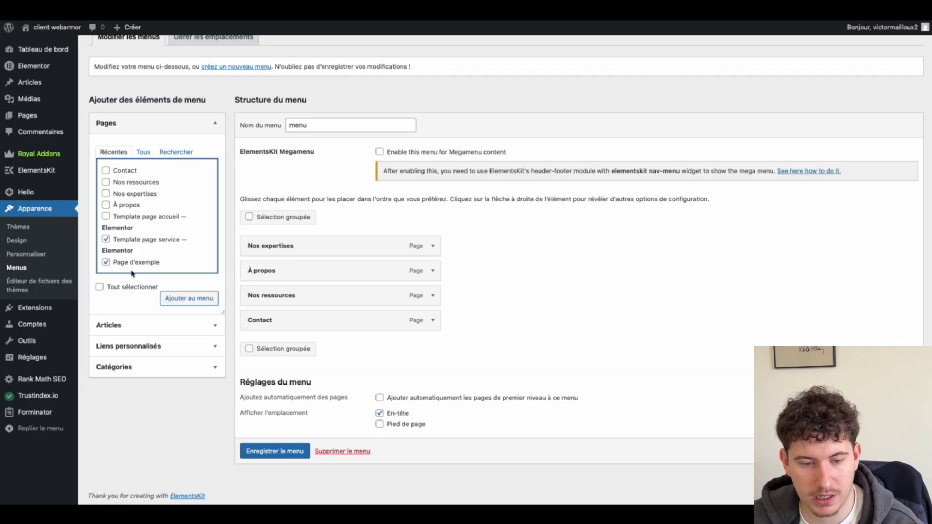
left_click(200, 300)
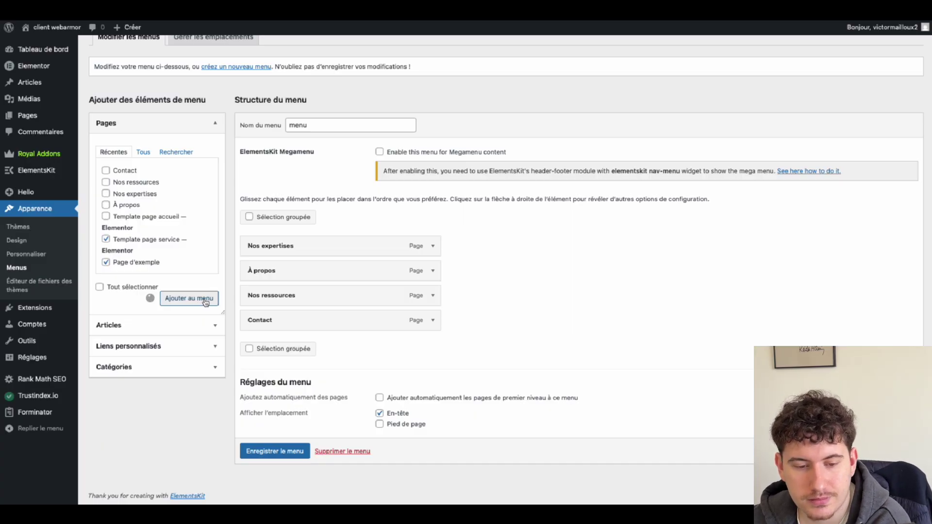
left_click_drag(249, 345, 270, 273)
left_click_drag(266, 371, 301, 298)
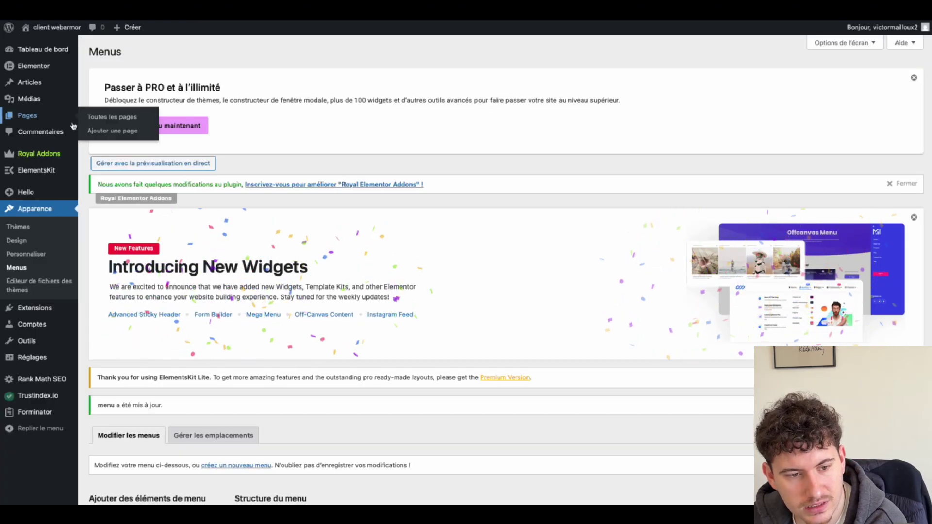
- Create an active ElementsKit header template titled "Menu" that applies to the entire site
mouse_move(47, 171)
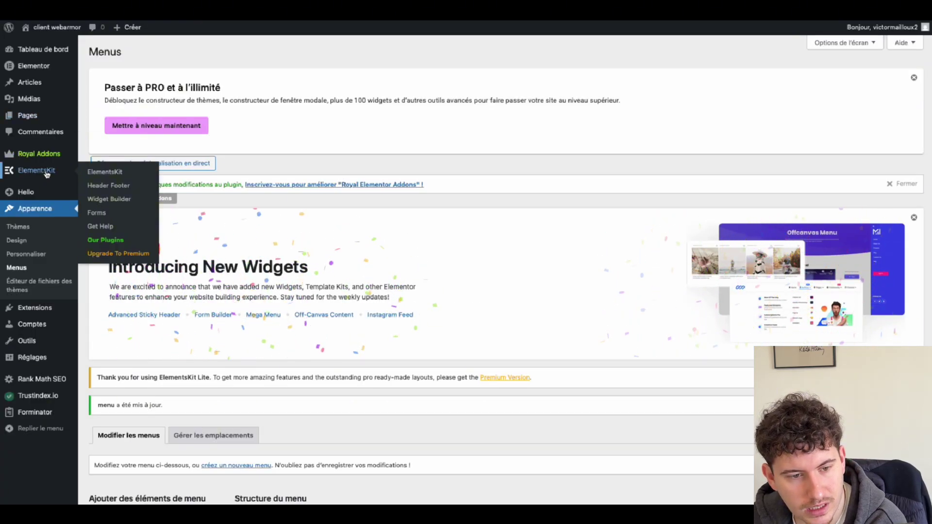
left_click(104, 186)
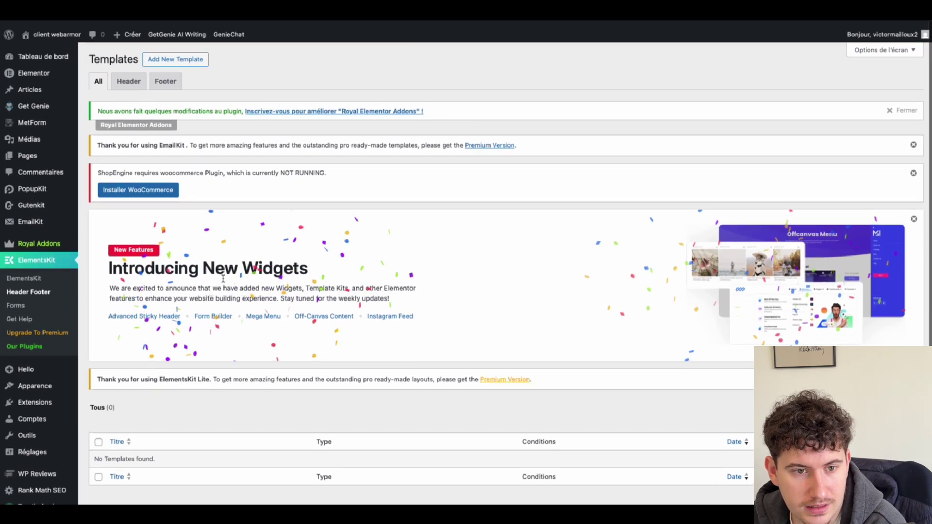
left_click(134, 74)
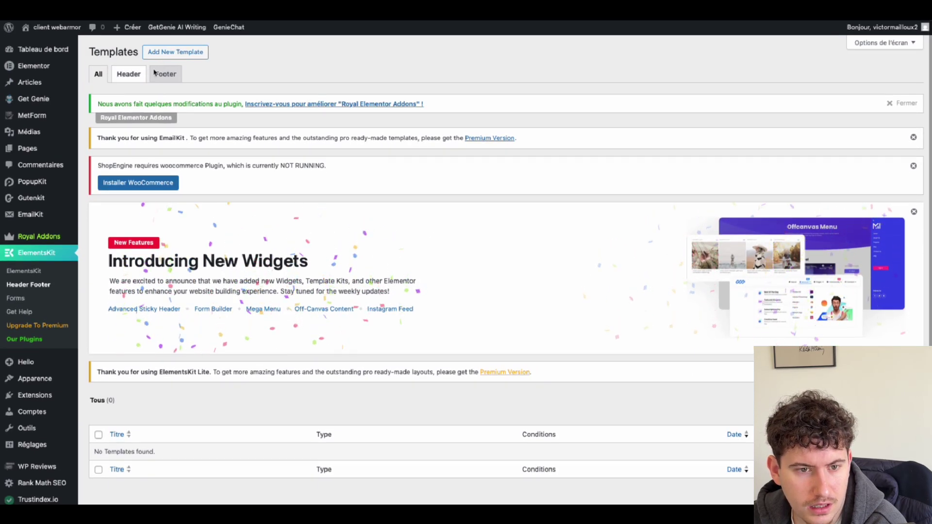
left_click(173, 54)
left_click(434, 189)
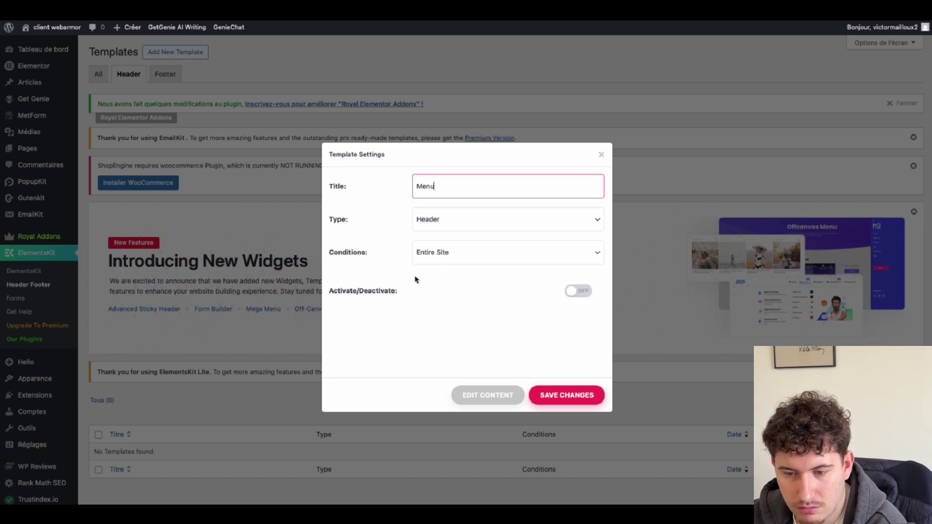
left_click(584, 292)
left_click(573, 400)
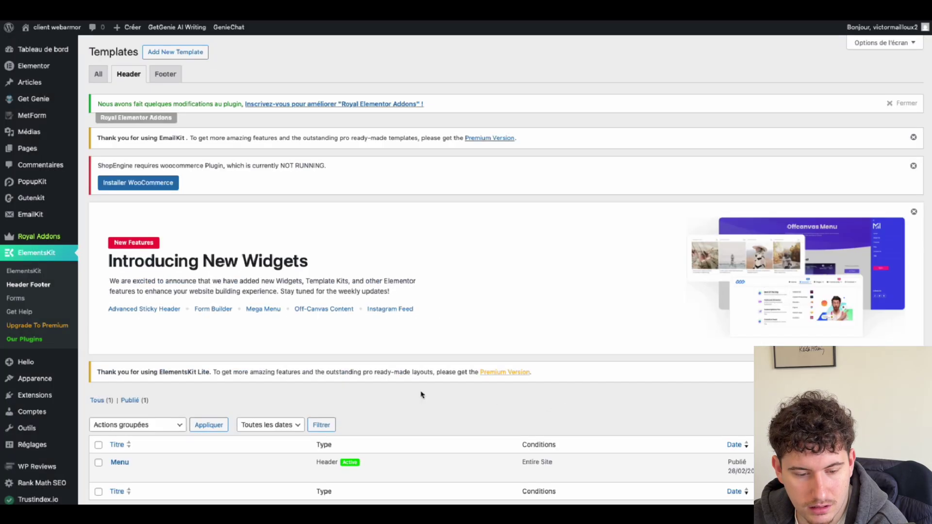
- Open the Menu header template's content for editing and paste in the header container copied from the home page template
mouse_move(181, 468)
left_click(124, 474)
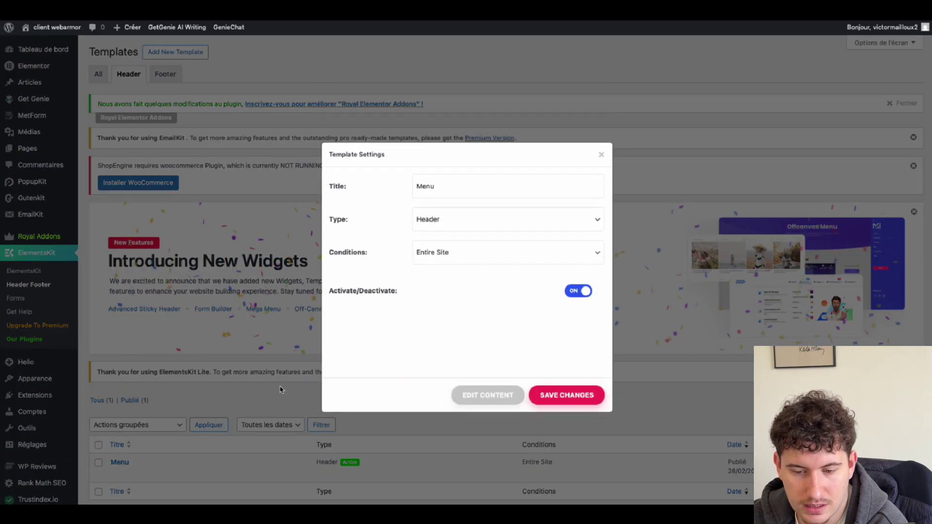
left_click(482, 403)
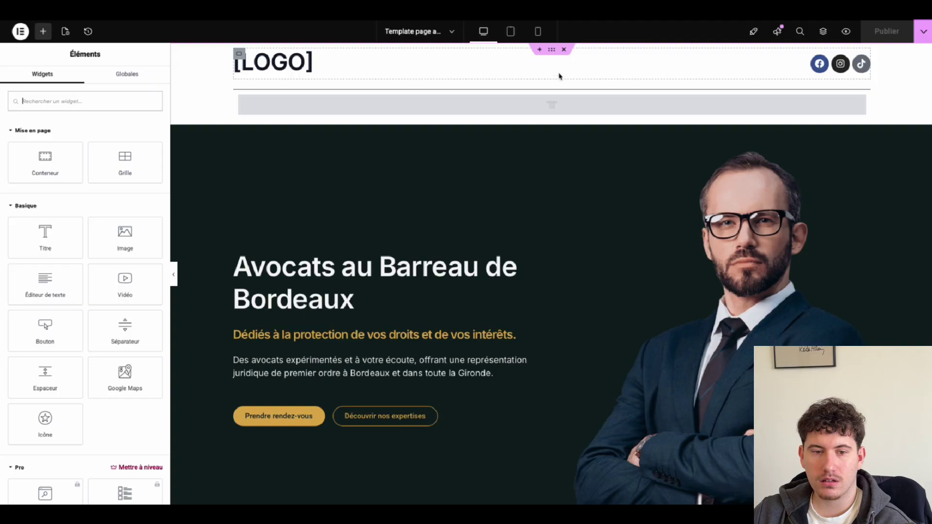
left_click(551, 50)
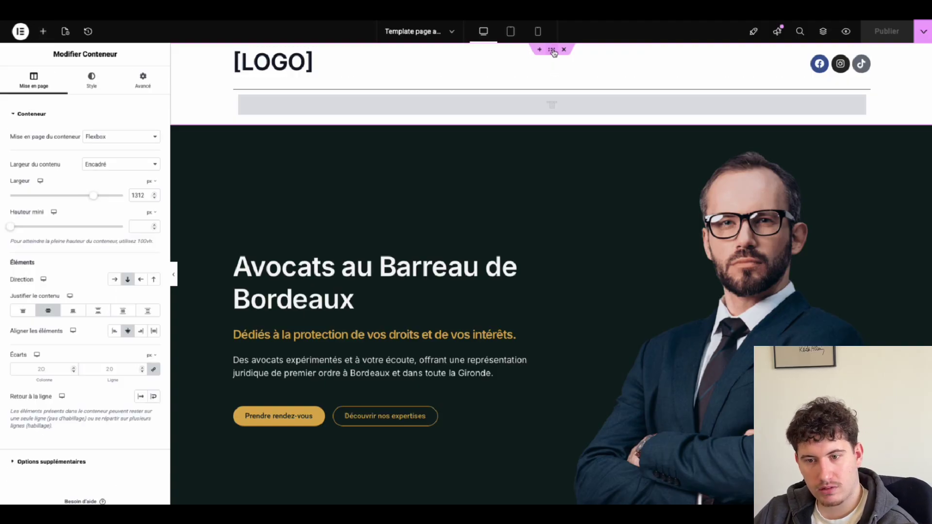
right_click(552, 51)
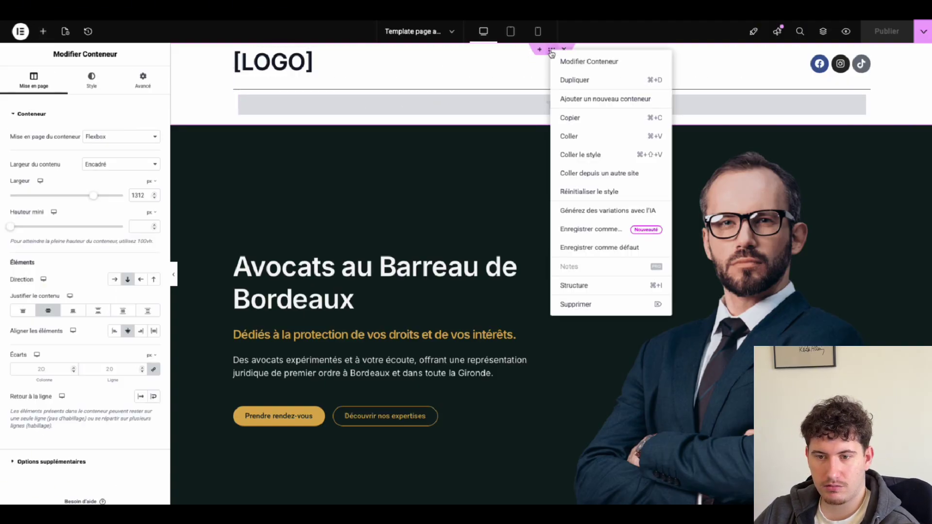
left_click(581, 117)
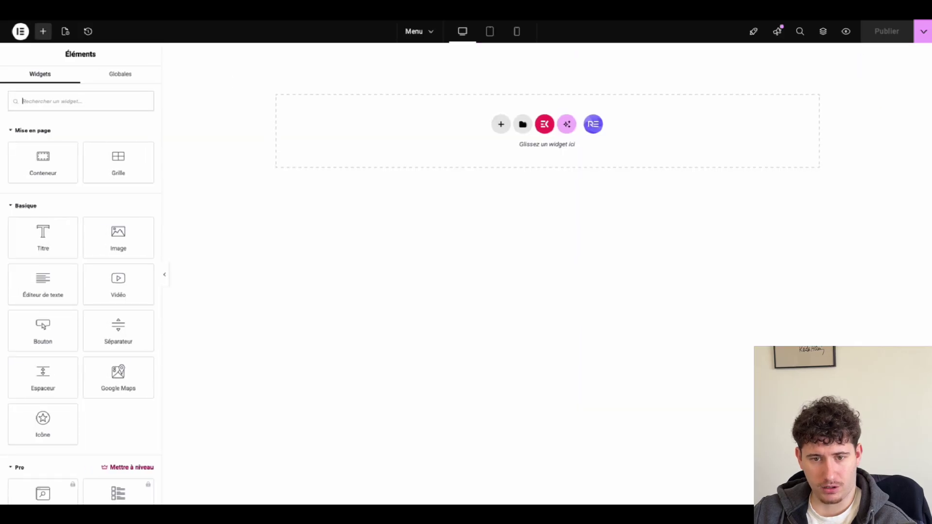
right_click(363, 121)
left_click(370, 128)
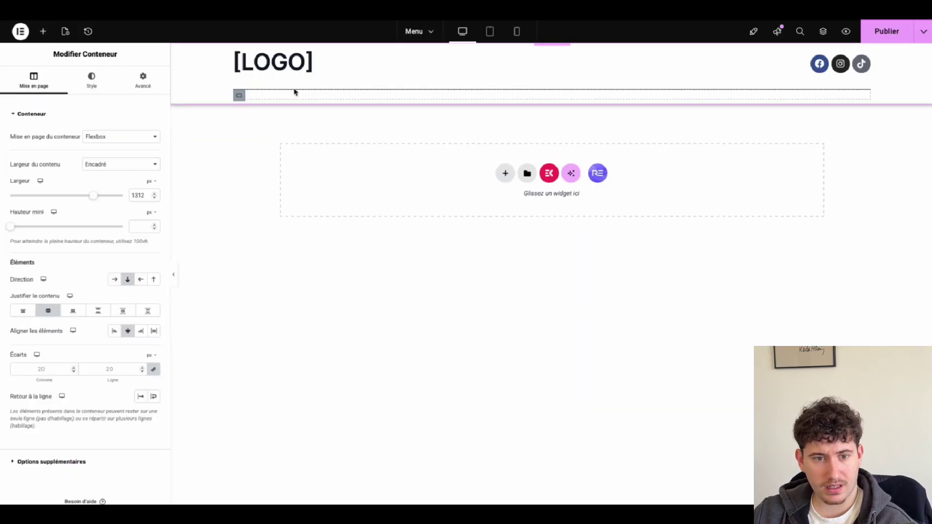
- Replace the [LOGO] title in the header with an image widget showing logo-5-1.png from the media library
left_click(272, 61)
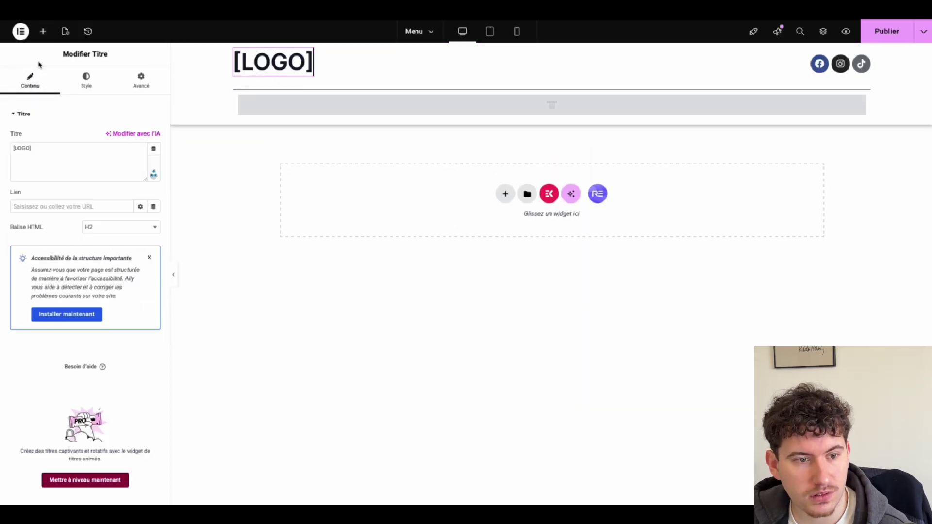
left_click(43, 31)
left_click_drag(92, 235, 266, 74)
right_click(266, 73)
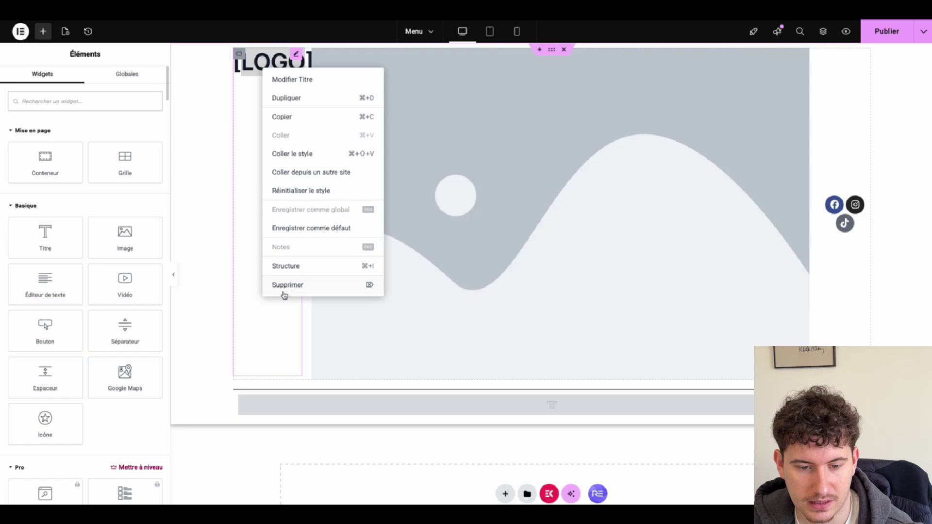
left_click(282, 291)
left_click(335, 251)
left_click(102, 183)
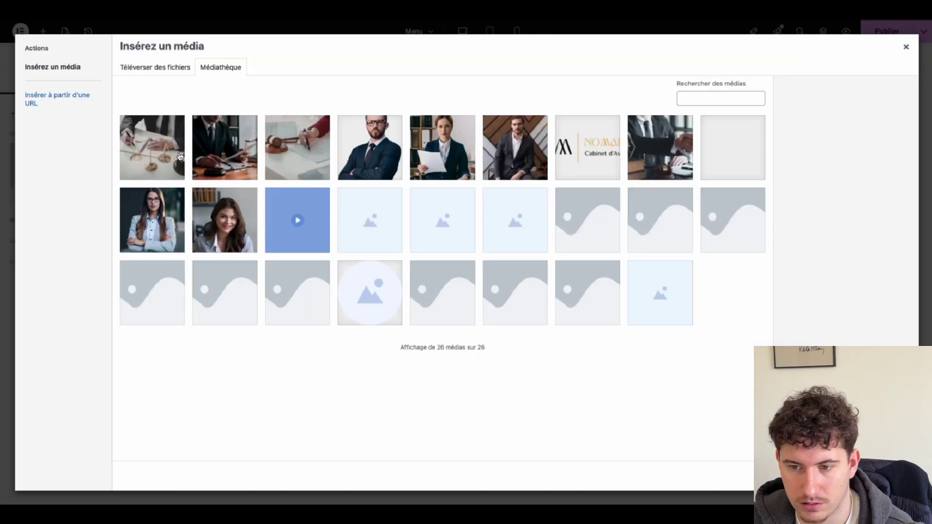
left_click(563, 173)
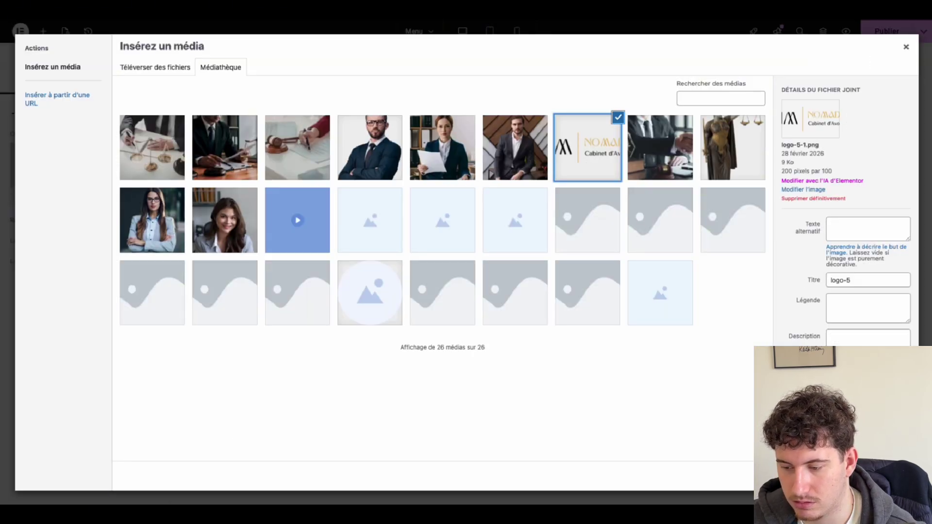
left_click(887, 476)
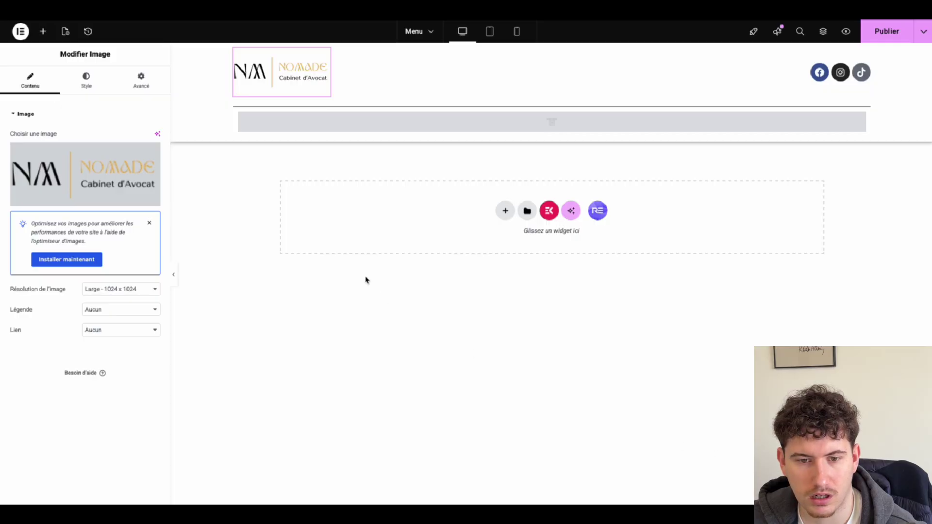
- Assign the menu named "menu" to the header's ElementsKit Nav Menu widget and set its horizontal position to Center
left_click(343, 127)
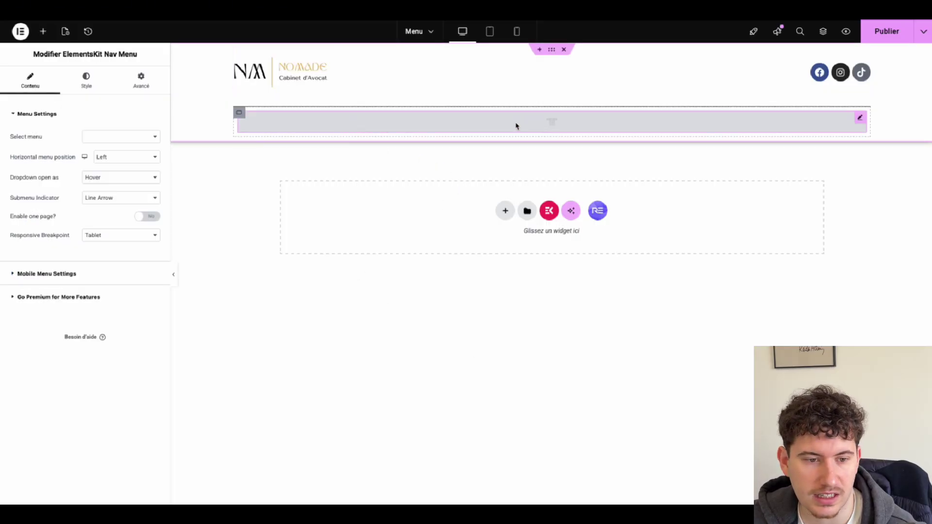
left_click(129, 139)
left_click(127, 137)
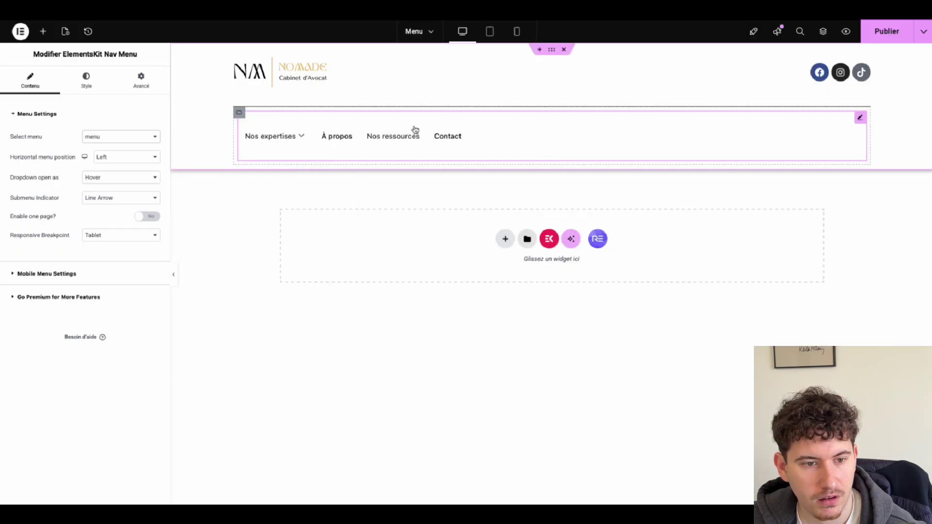
left_click(87, 78)
left_click(40, 81)
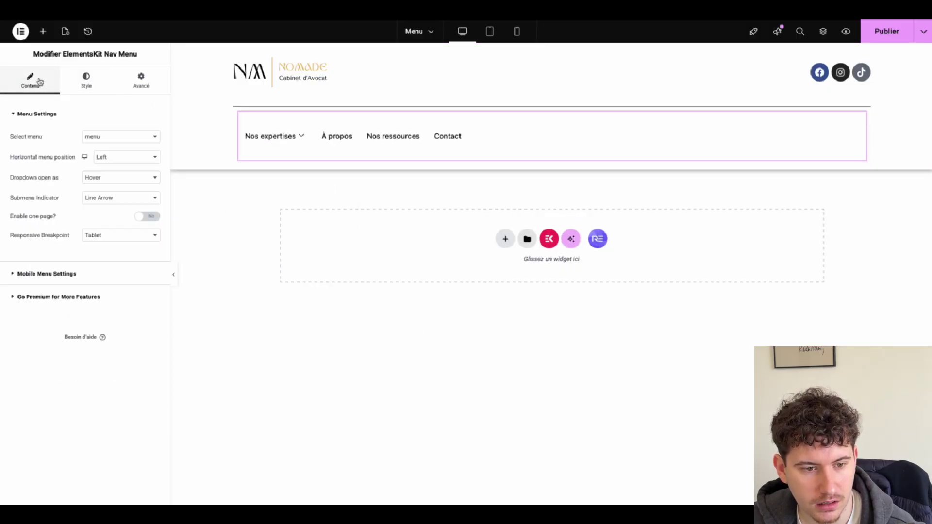
left_click(112, 158)
left_click(115, 166)
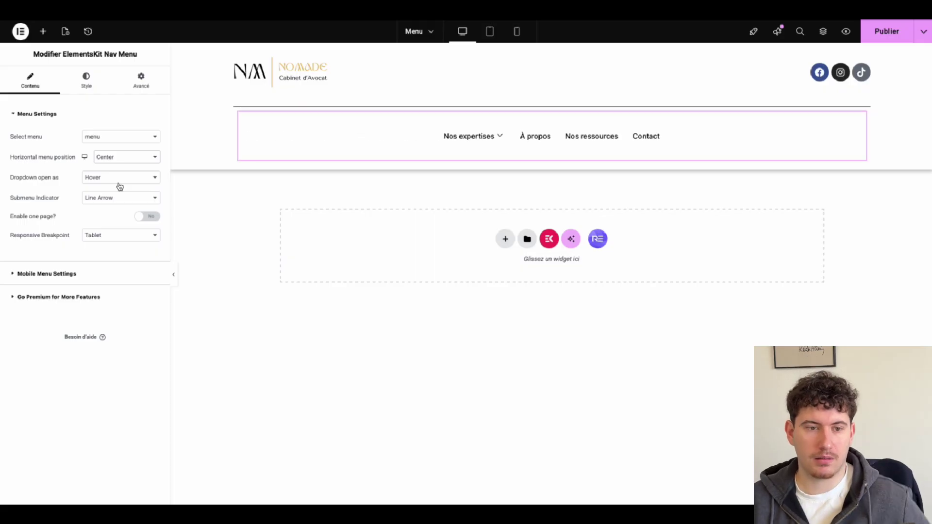
- Set the nav menu wrapper's height to 20 px
left_click(87, 80)
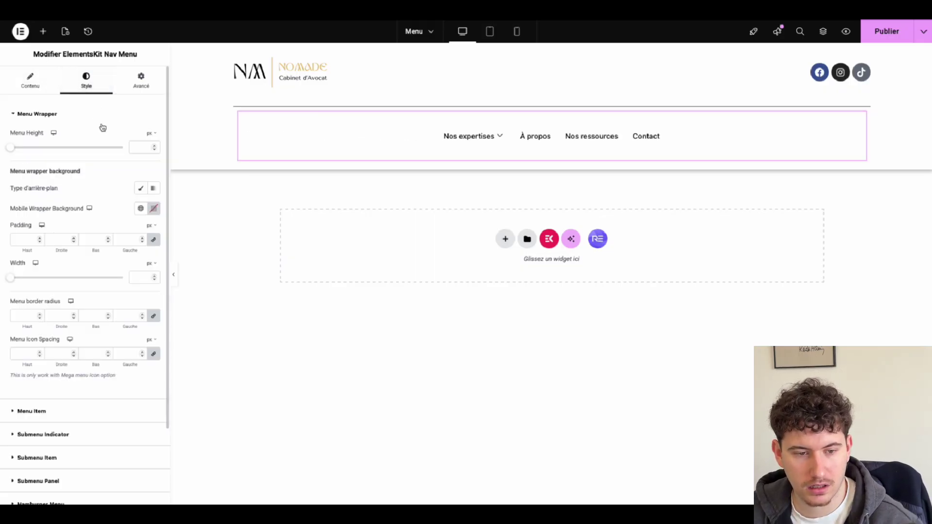
left_click(136, 146)
type("0")
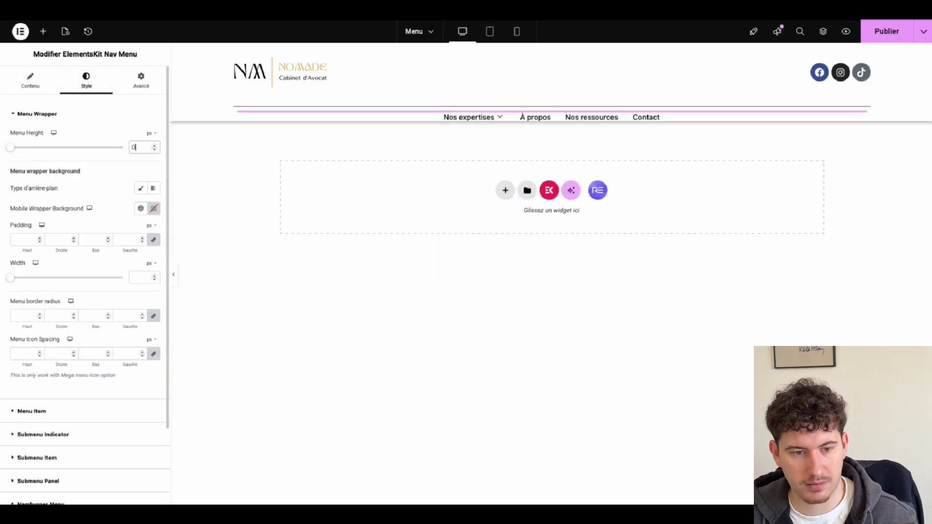
type("1")
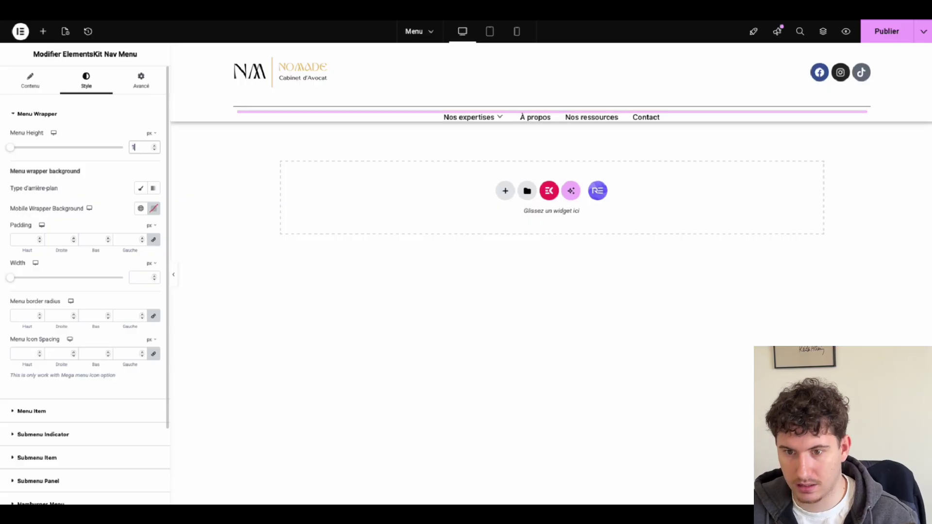
type("0")
key("BackSpace")
type("5")
key("BackSpace")
key("BackSpace")
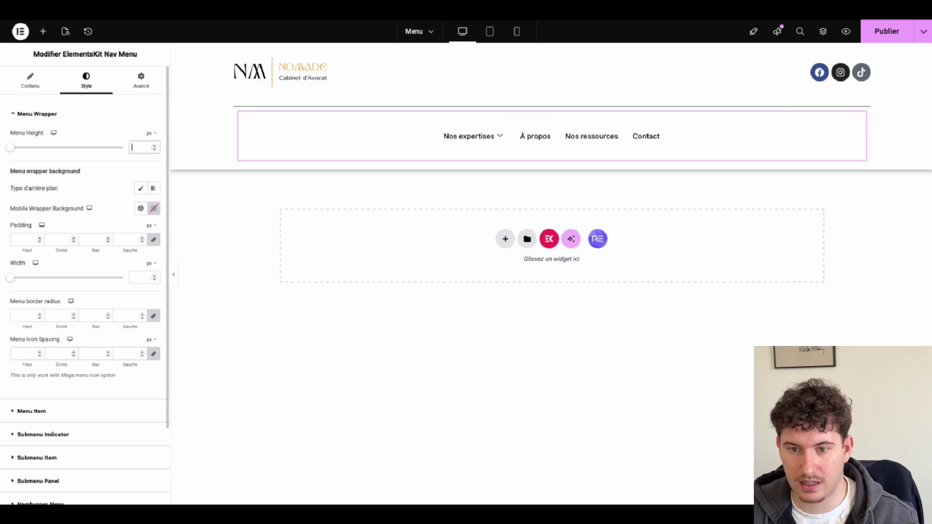
type("20")
mouse_move(480, 132)
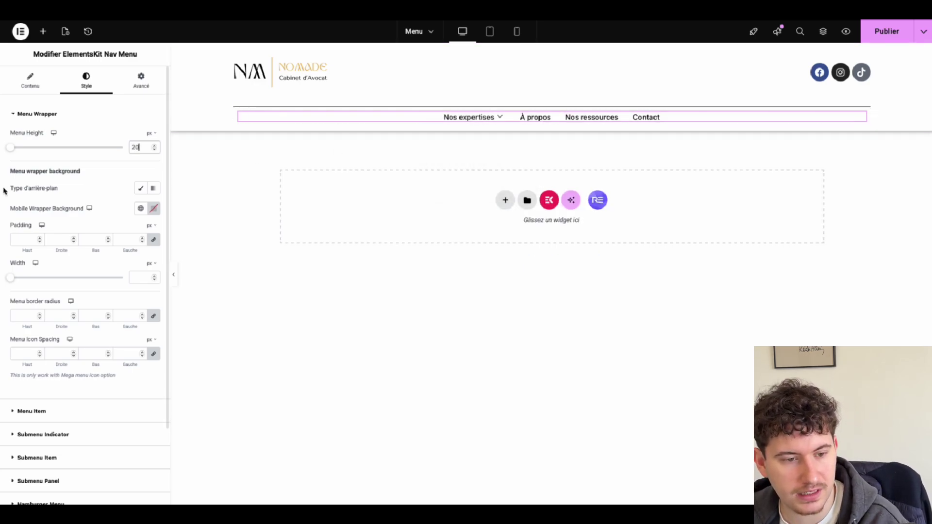
- Set the menu items' hover and active text colours to the global gold colour
scroll(94, 226, "down", 2)
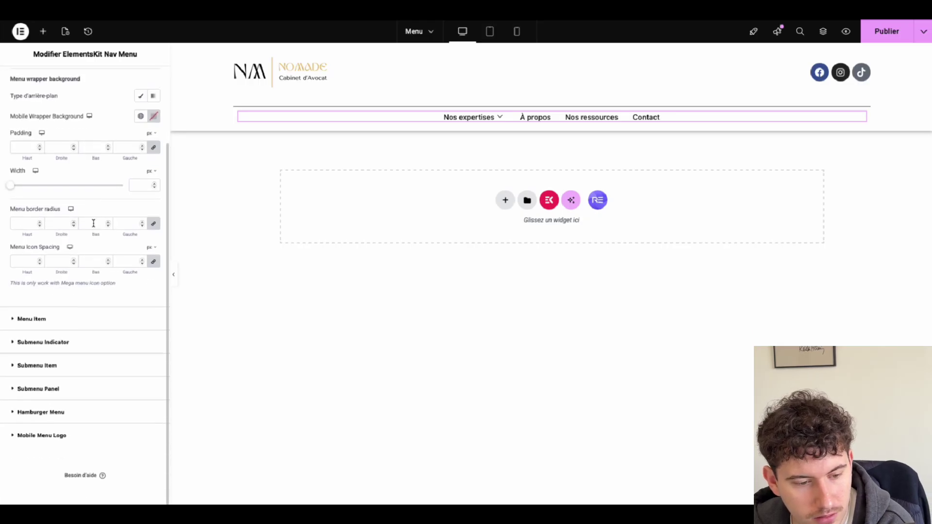
left_click(68, 323)
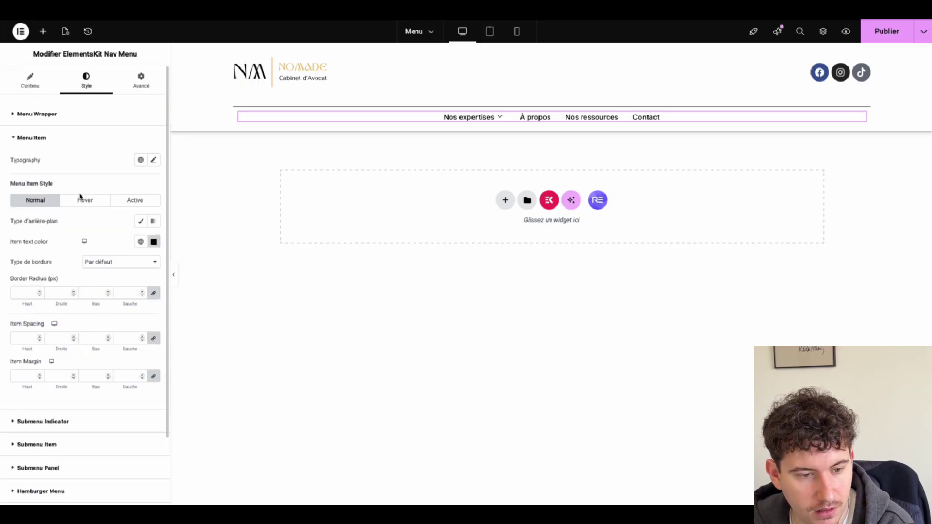
left_click(81, 200)
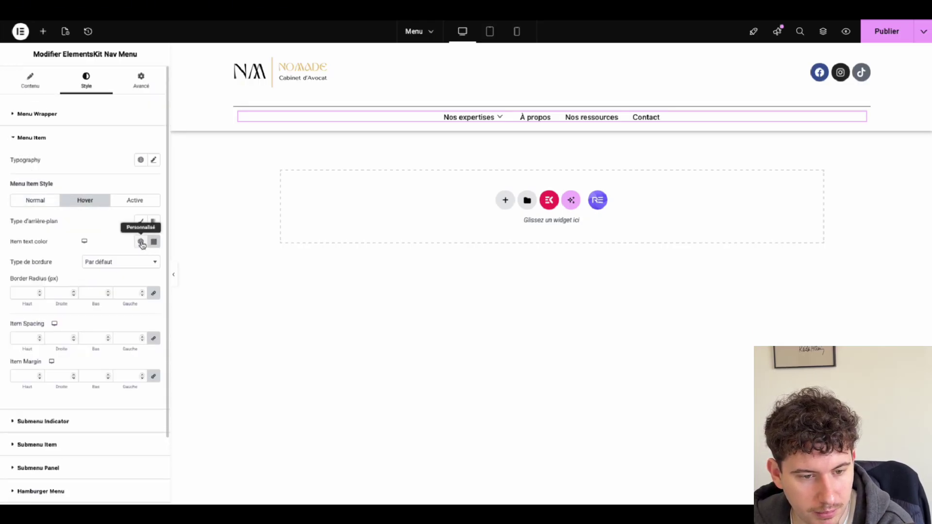
left_click(140, 241)
left_click(81, 288)
left_click(140, 200)
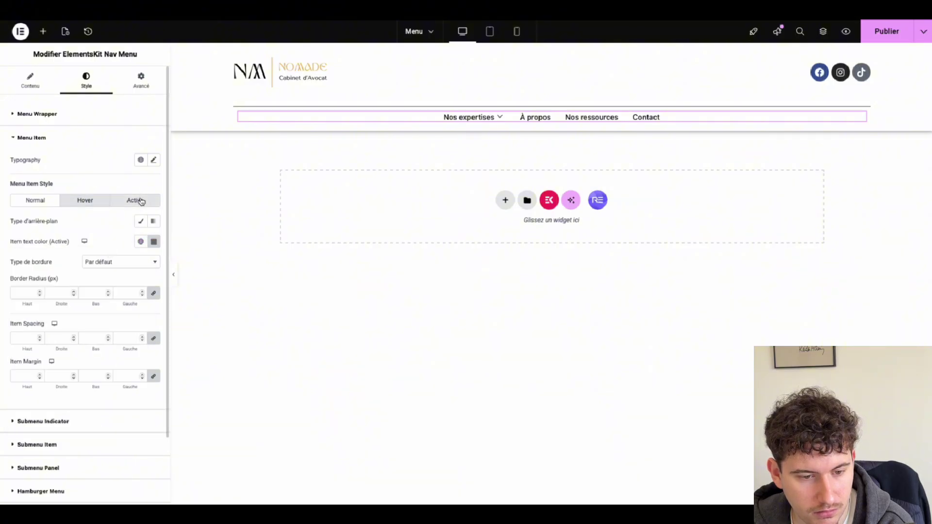
left_click(141, 242)
left_click(83, 286)
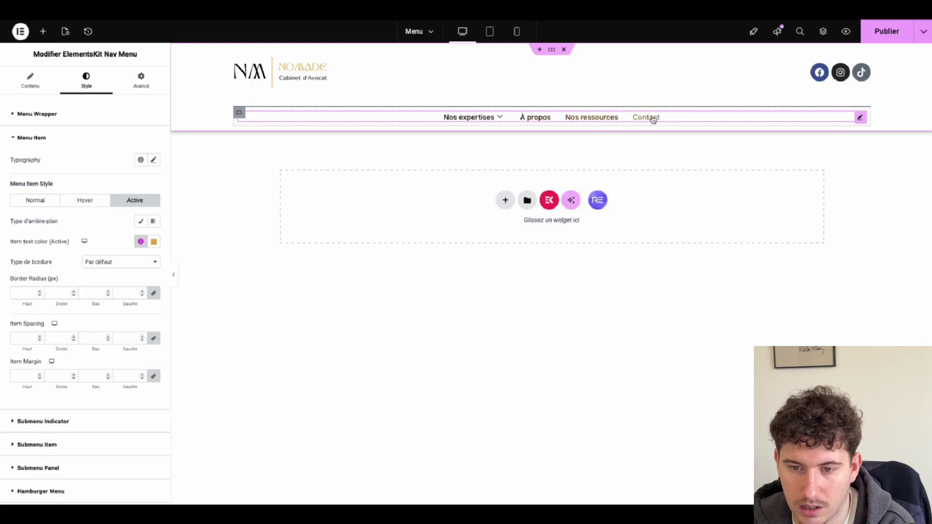
mouse_move(469, 117)
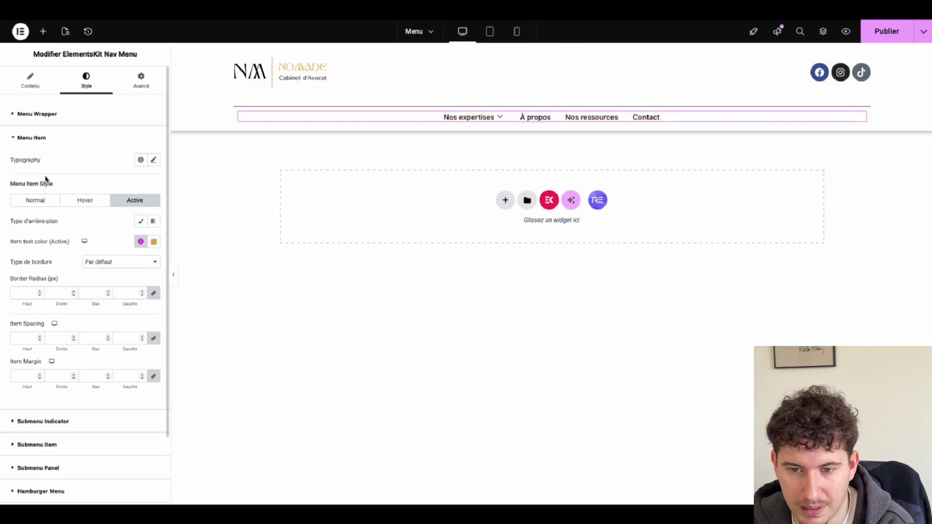
- Set the submenu items' hover text colour to the global Principal gold and preview it on the Nos expertises submenu
scroll(45, 179, "down", 1)
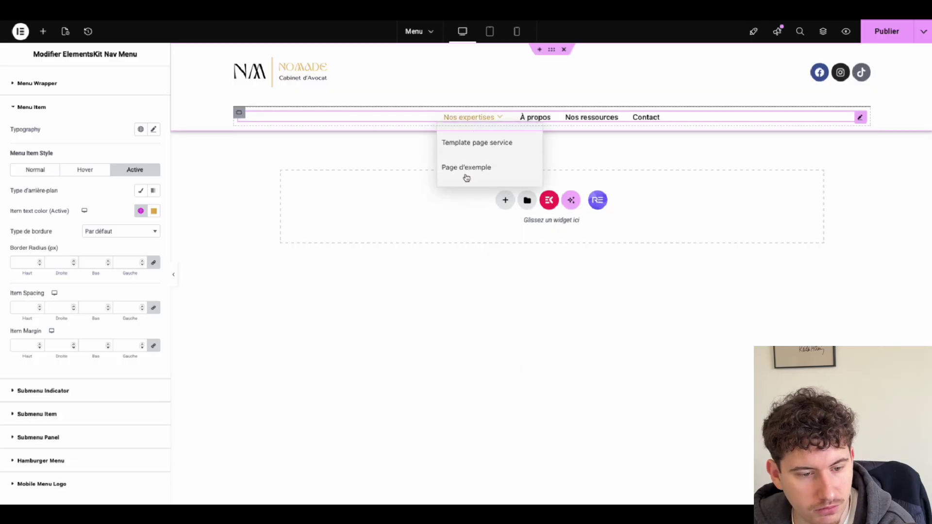
scroll(80, 142, "down", 2)
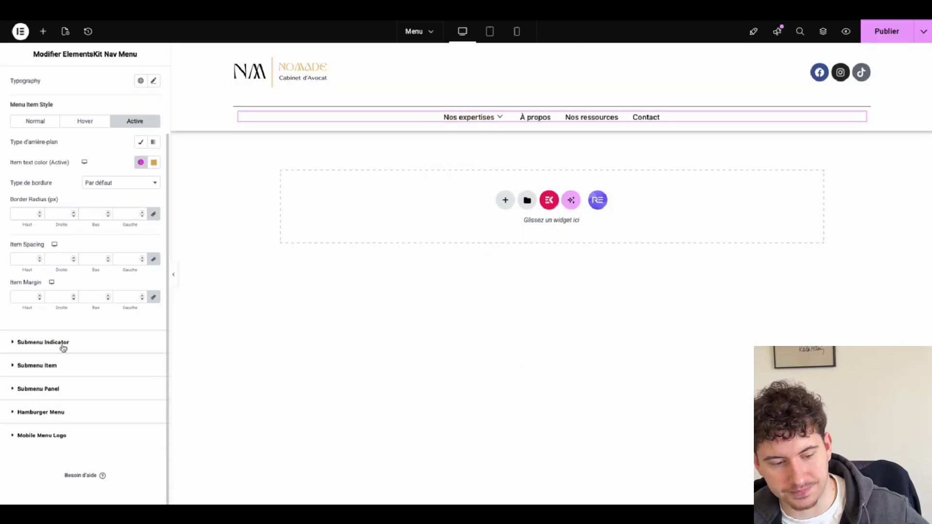
left_click(54, 374)
scroll(73, 354, "down", 2)
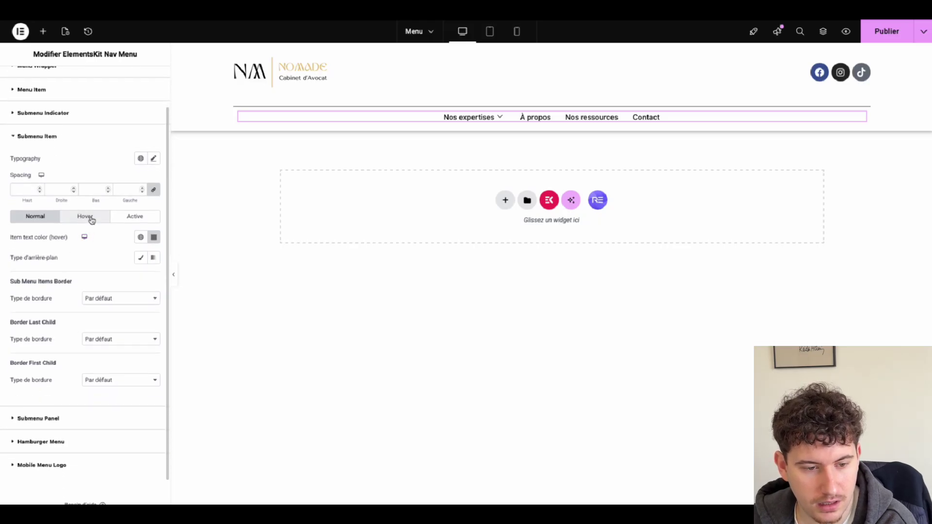
left_click(87, 216)
left_click(140, 237)
left_click(89, 286)
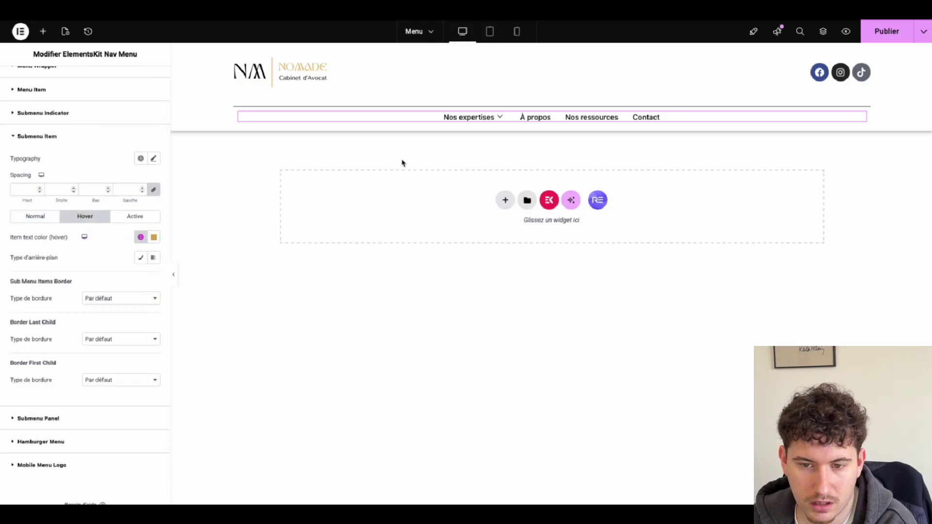
mouse_move(469, 118)
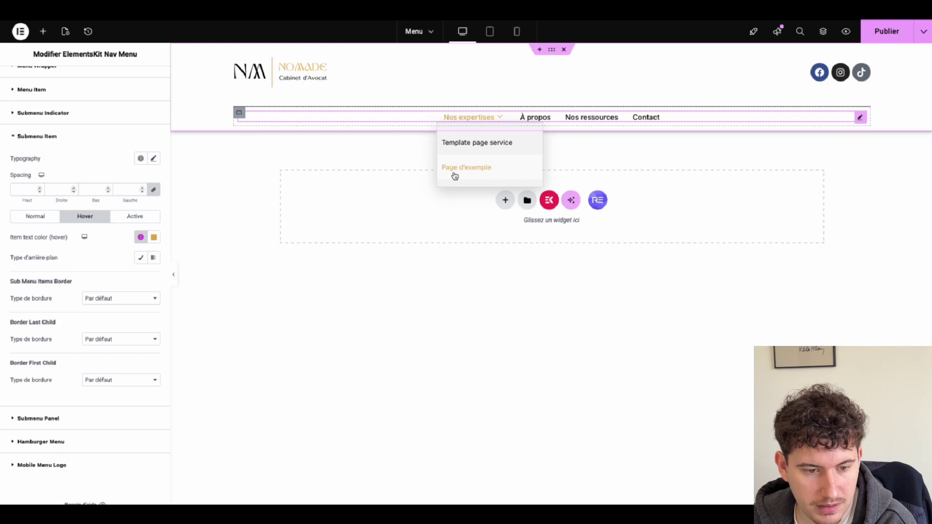
- Give submenu items the global Texte colour and a classic Principal gold background on hover, and publish the header
left_click(140, 237)
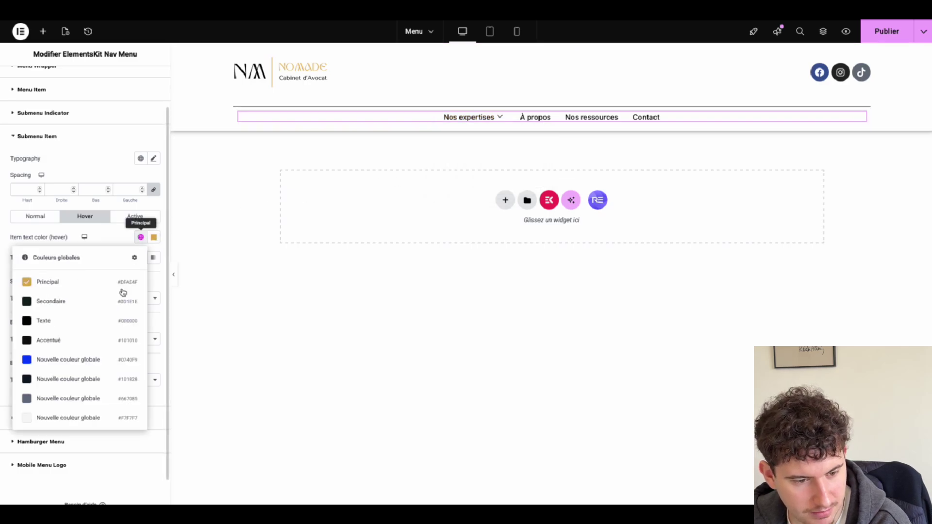
left_click(63, 320)
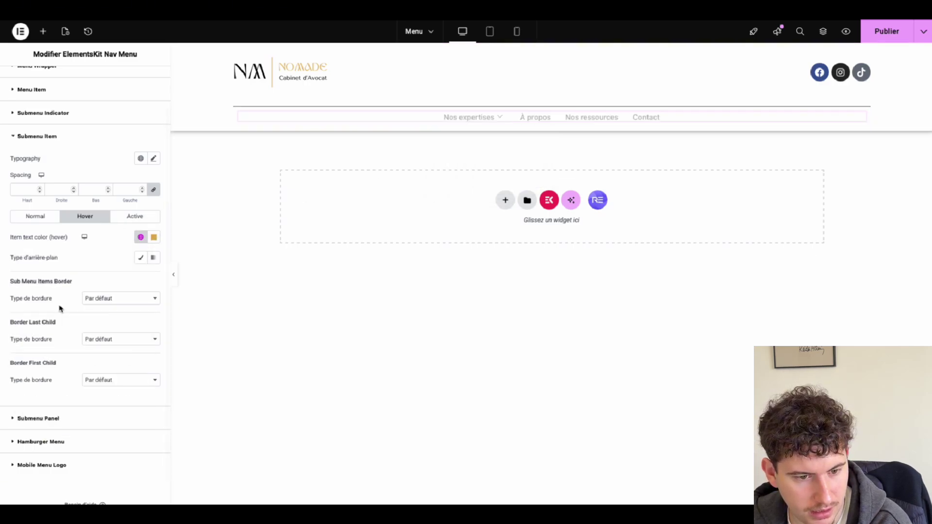
left_click(139, 223)
left_click(103, 220)
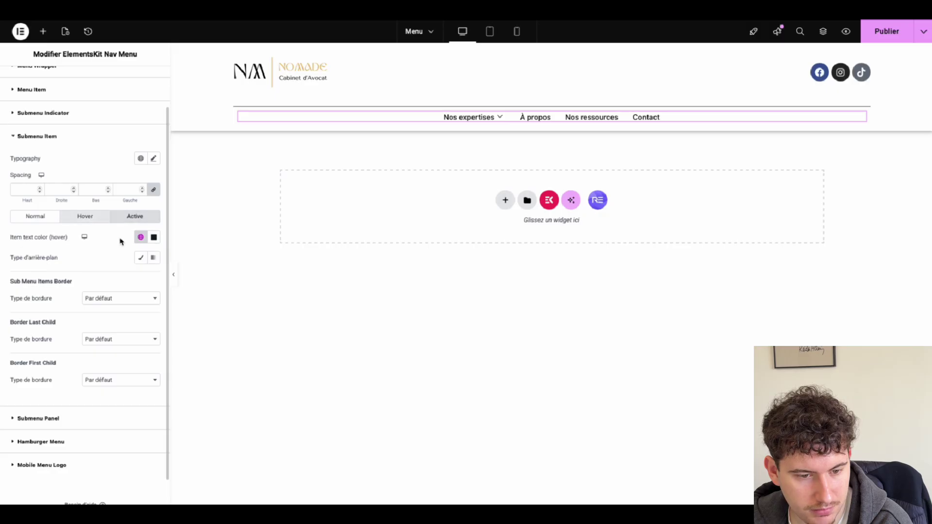
left_click(142, 259)
left_click(141, 278)
left_click(83, 321)
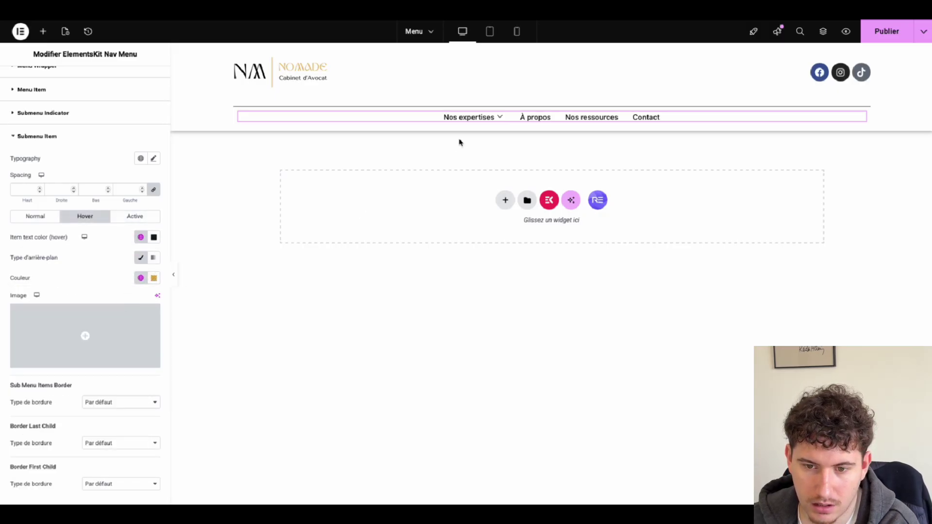
mouse_move(473, 122)
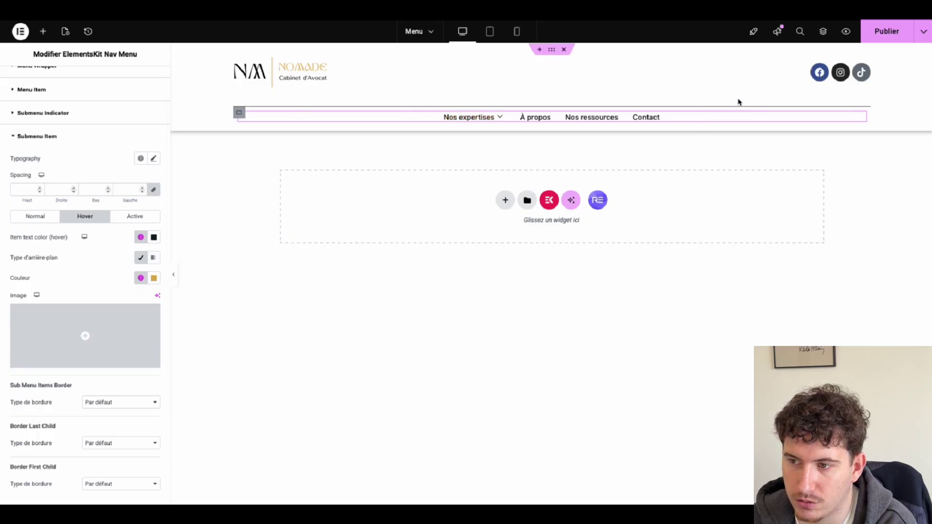
left_click(873, 34)
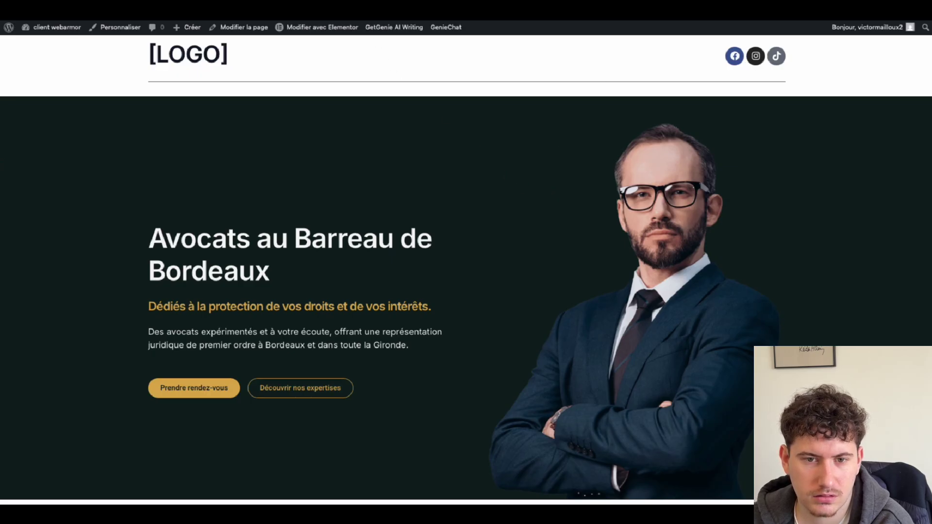
- Edit the home page in Elementor, set its page template to Elementor pleine largeur, and publish it
left_click(305, 23)
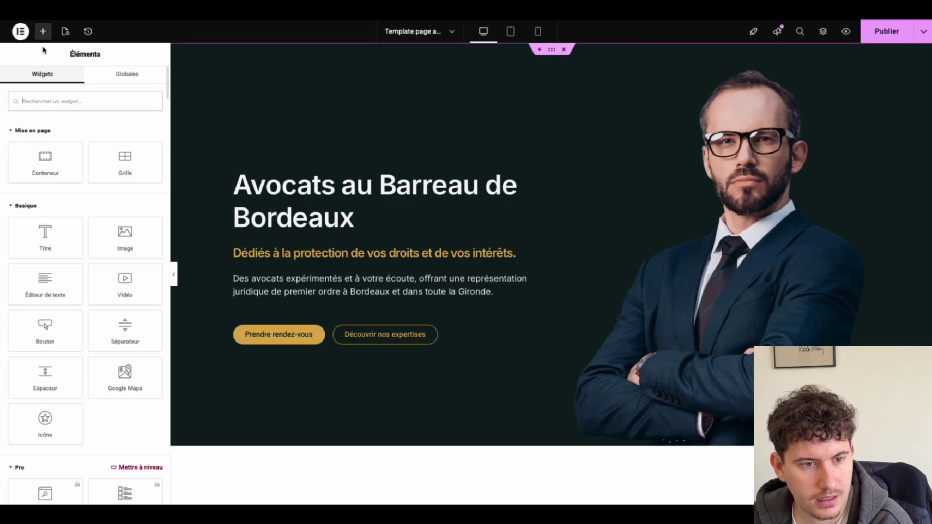
left_click(65, 31)
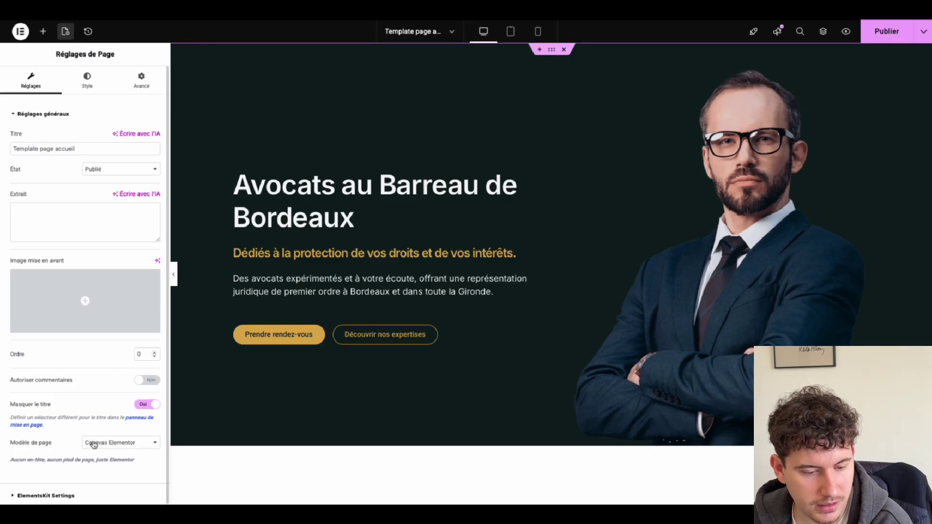
left_click(94, 442)
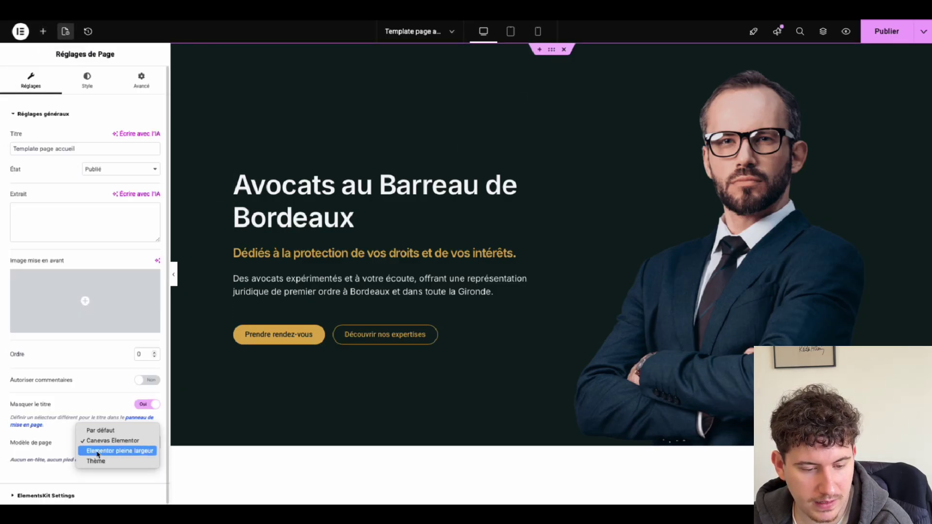
left_click(119, 450)
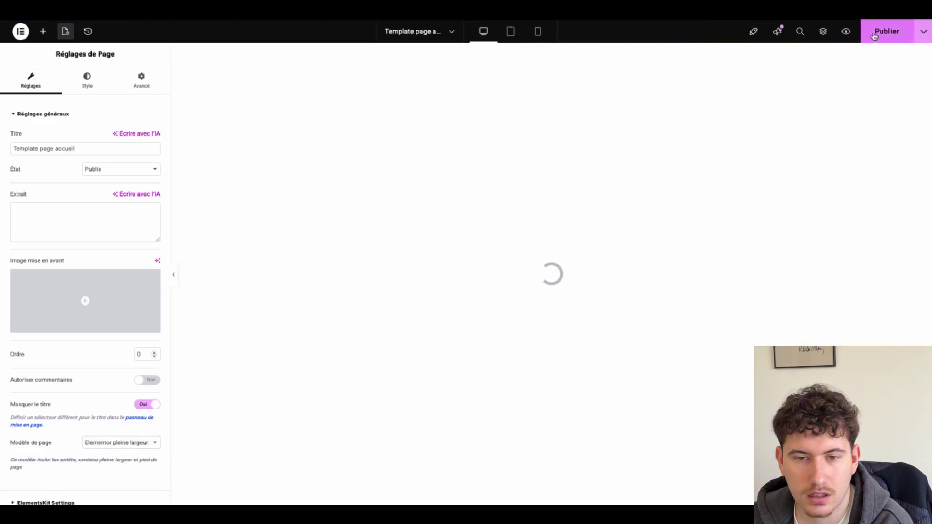
left_click(874, 37)
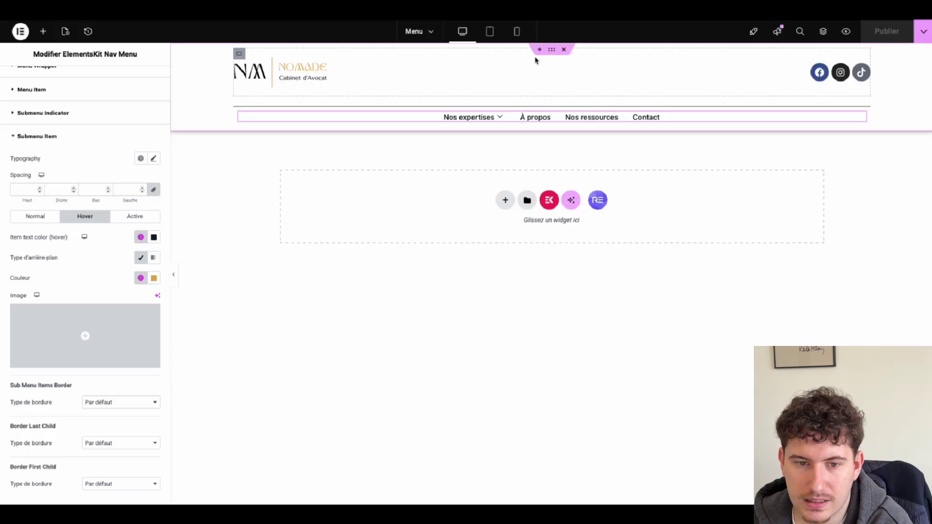
- Set the header logo image's width to 100% and height to 100 px, and save the header
left_click(551, 49)
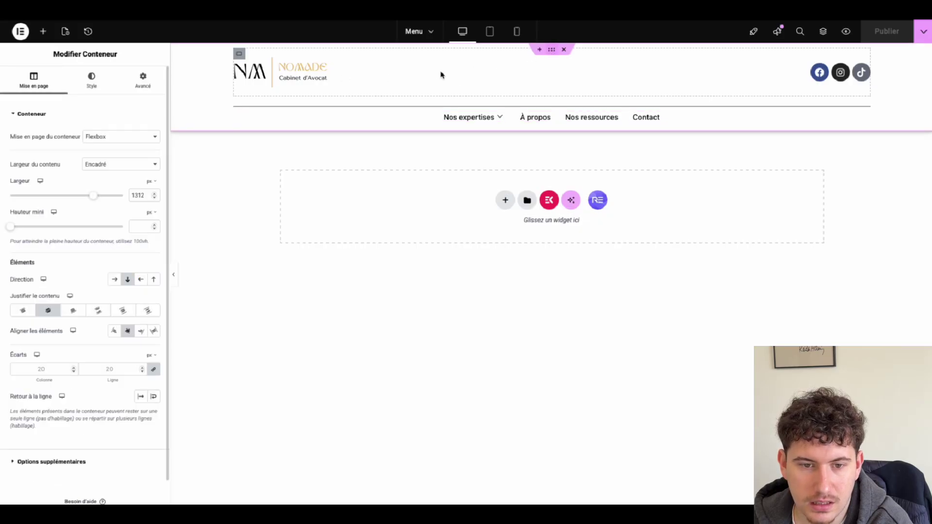
left_click(303, 78)
left_click(74, 75)
left_click_drag(12, 167, 132, 167)
left_click_drag(10, 230, 31, 235)
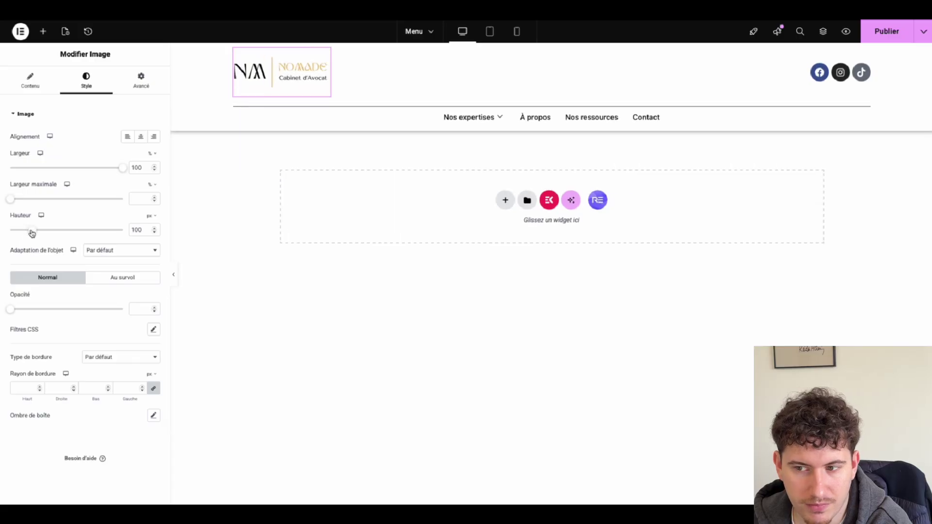
left_click(552, 52)
key("ctrl+s")
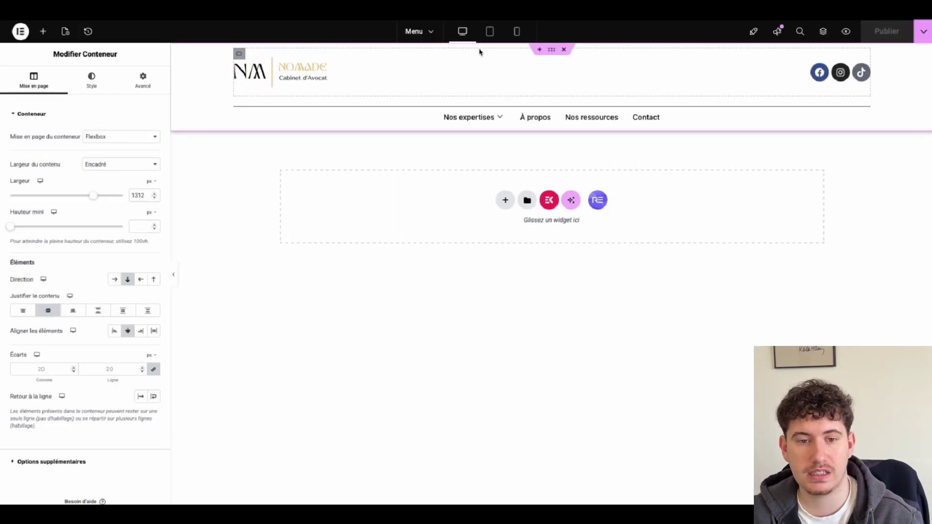
- Exit the header editor to WordPress and look through the home page template down to its footer
left_click(21, 31)
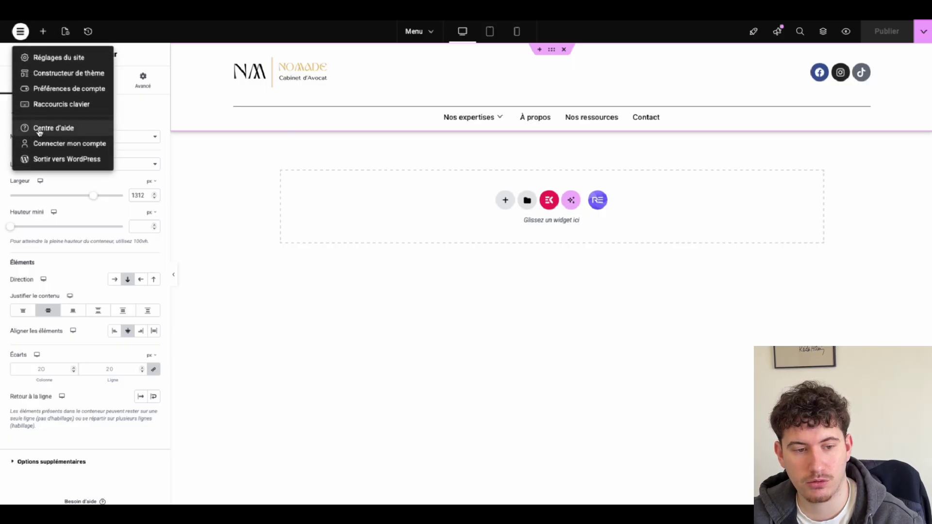
left_click(38, 158)
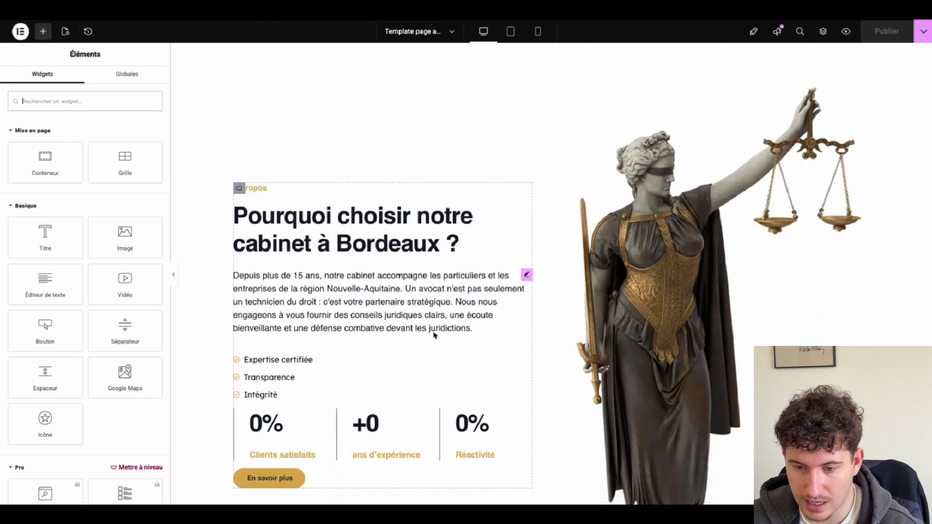
scroll(435, 333, "down", 15)
scroll(435, 333, "down", 10)
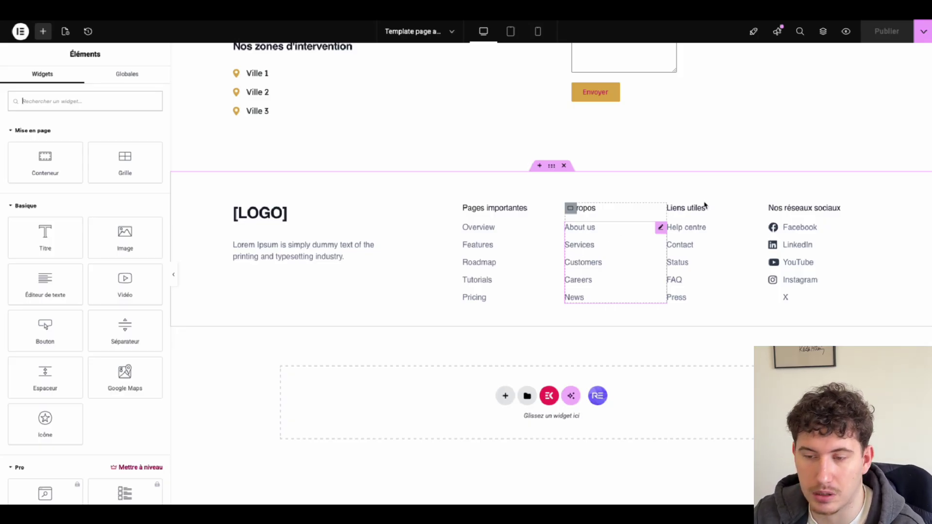
scroll(355, 145, "up", 10)
scroll(357, 175, "up", 10)
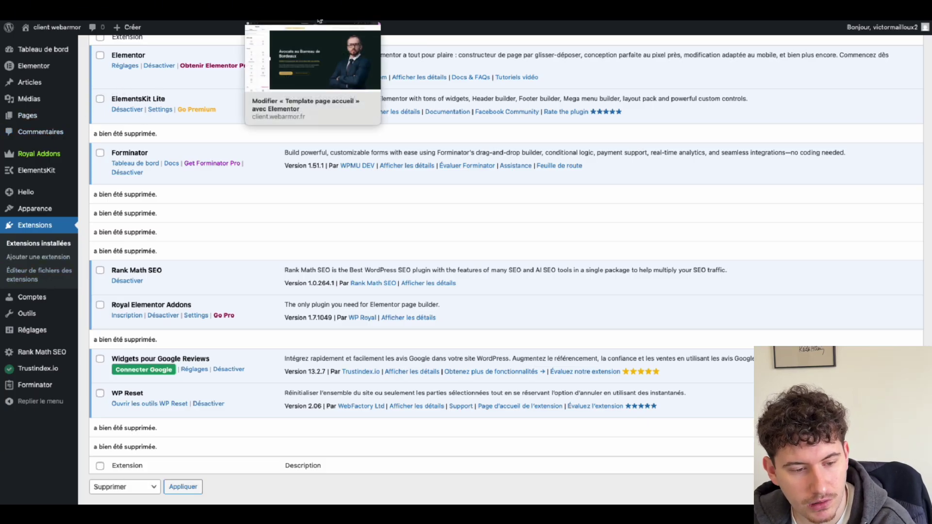
- Open the WordPress reading settings at the front page display options
mouse_move(26, 334)
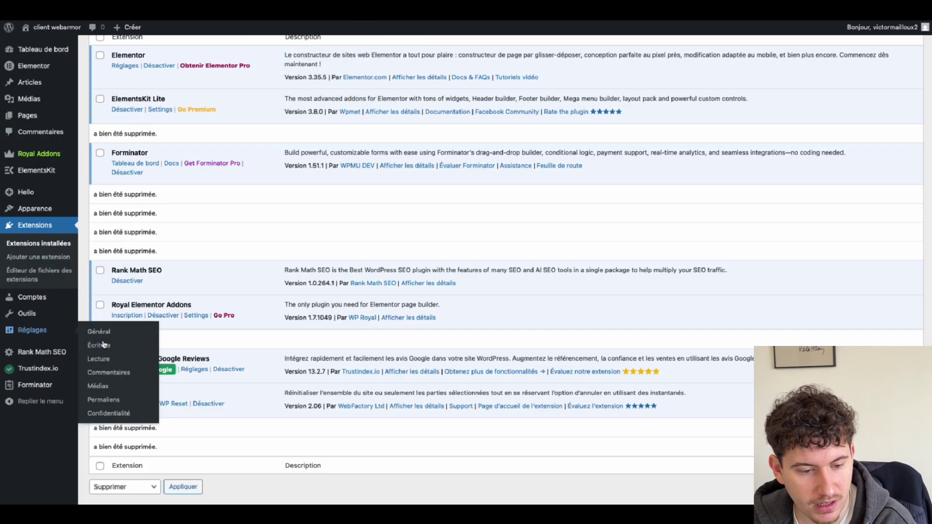
left_click(108, 367)
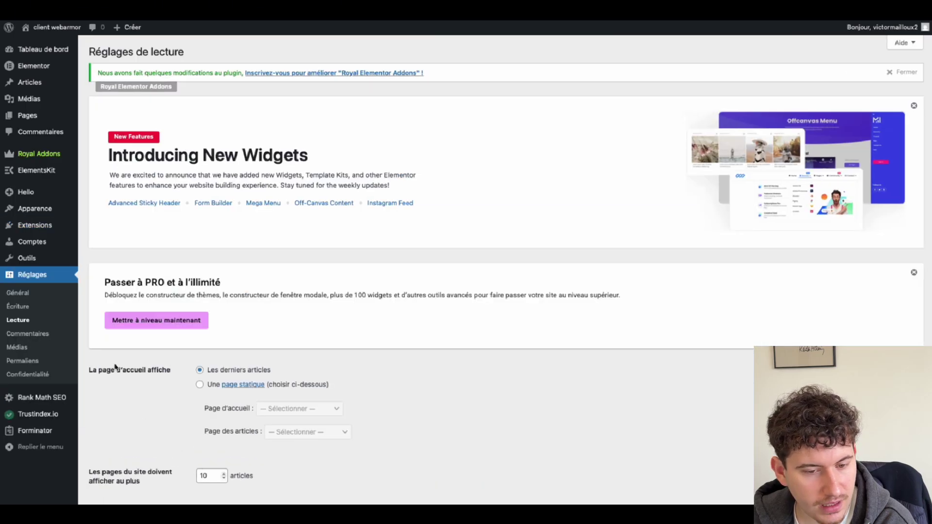
scroll(291, 310, "down", 4)
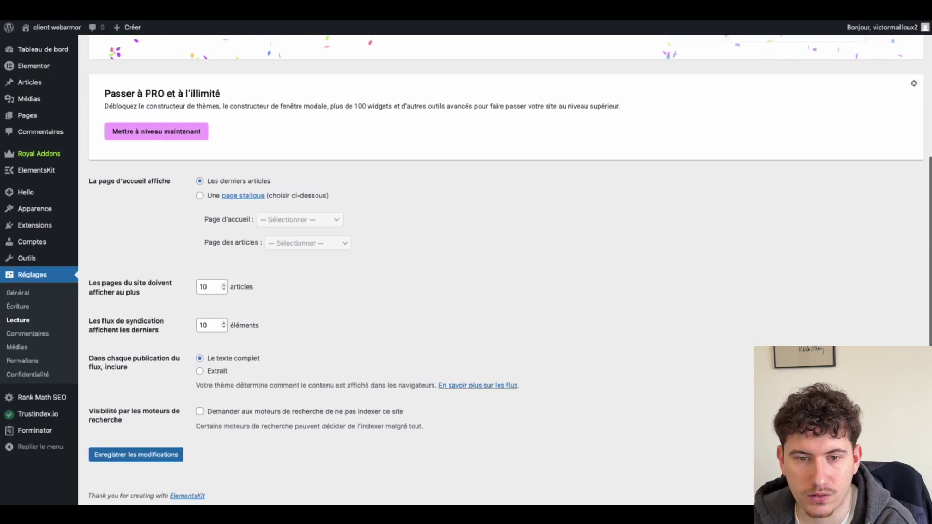
- Load the site's main address in a new browser tab to check its front page, and return to the reading settings
left_click(171, 9)
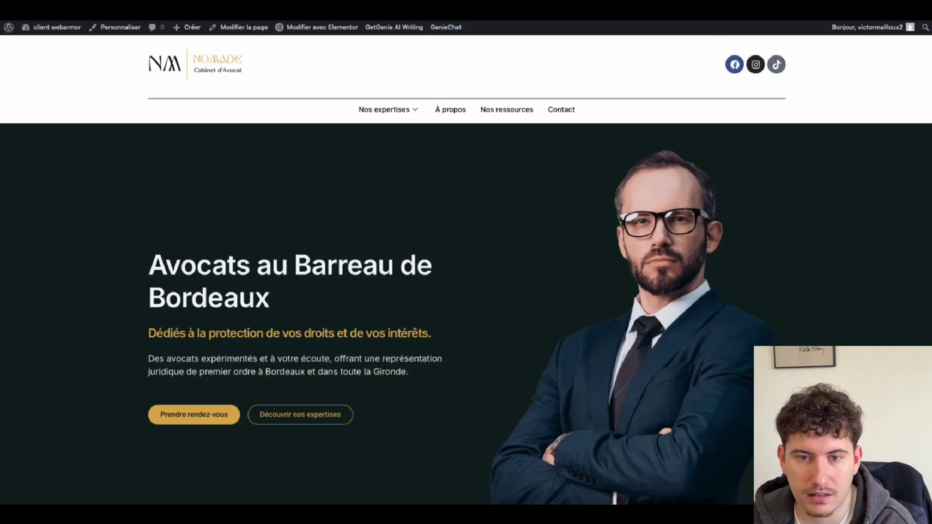
left_click(466, 9)
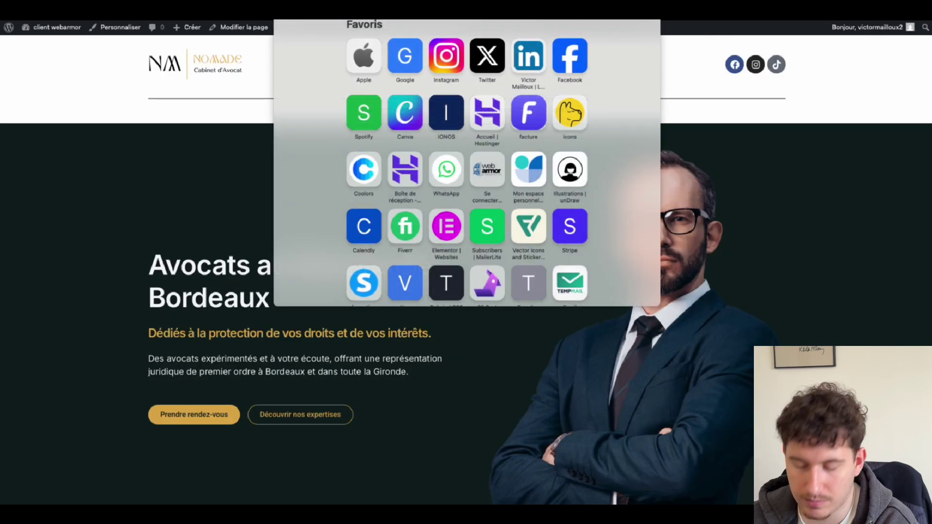
key("super+v")
key("Return")
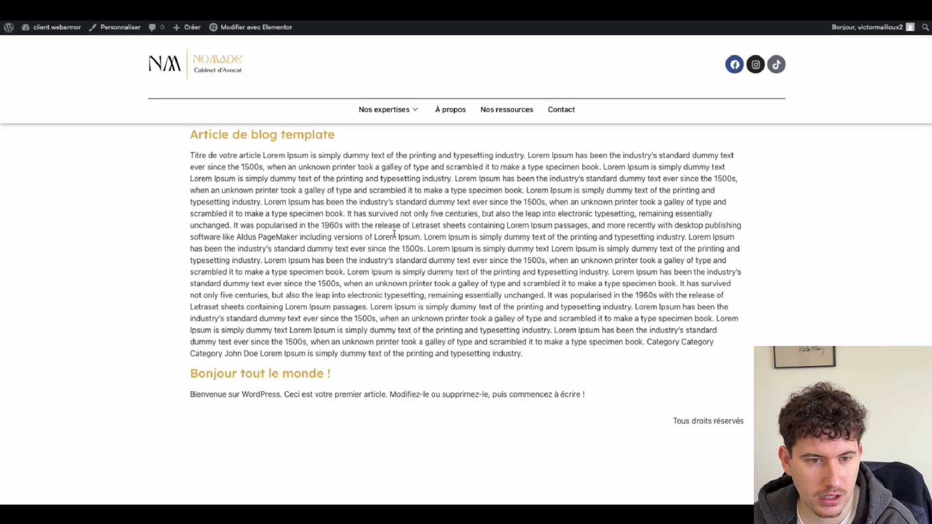
left_click(162, 10)
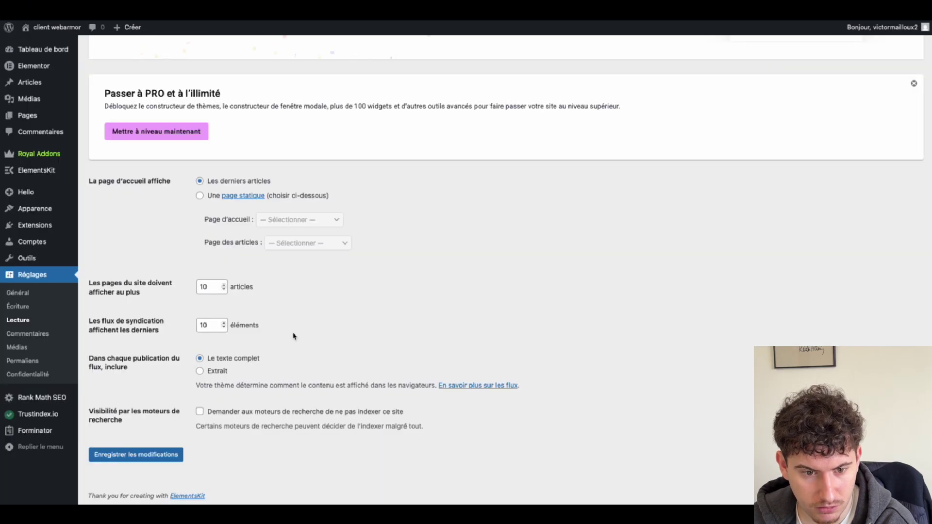
- Set the front page to a static page, with "Template page accueil" as home page and "Nos ressources" as posts page, and save the reading settings
left_click(201, 196)
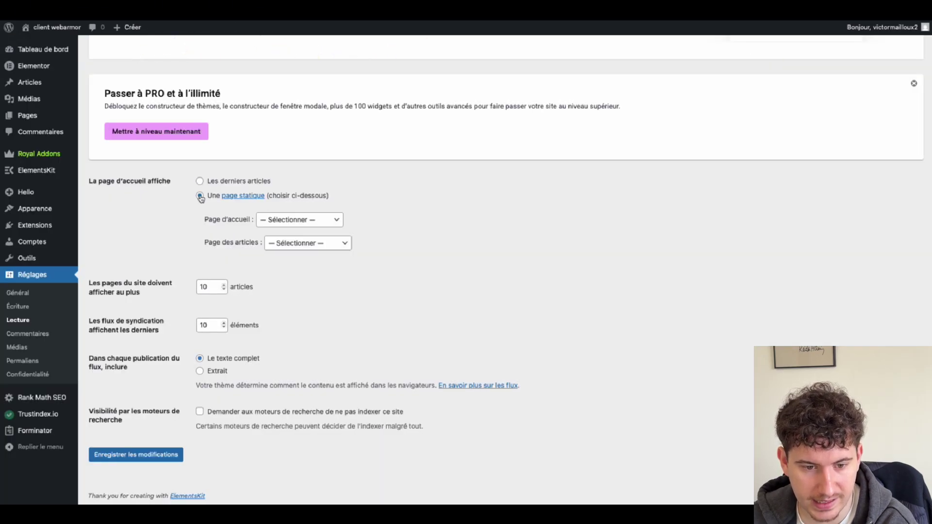
left_click(271, 218)
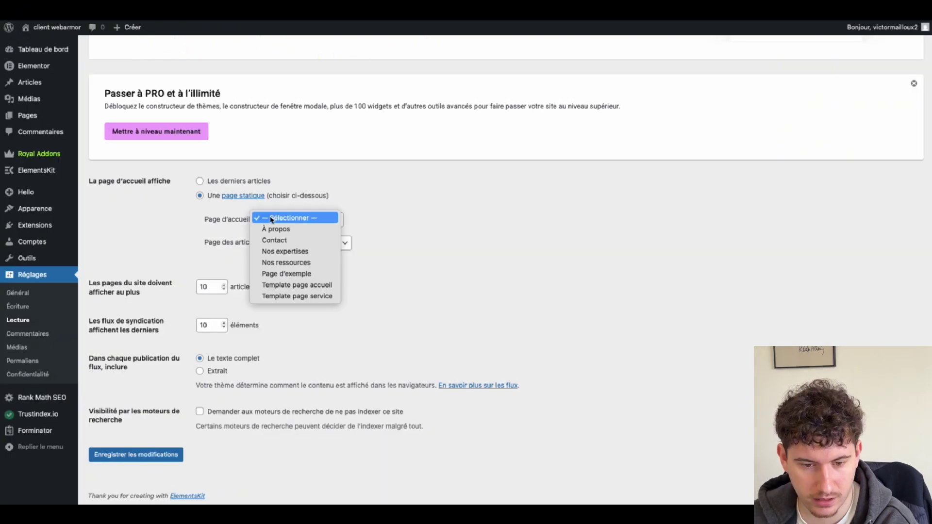
left_click(305, 287)
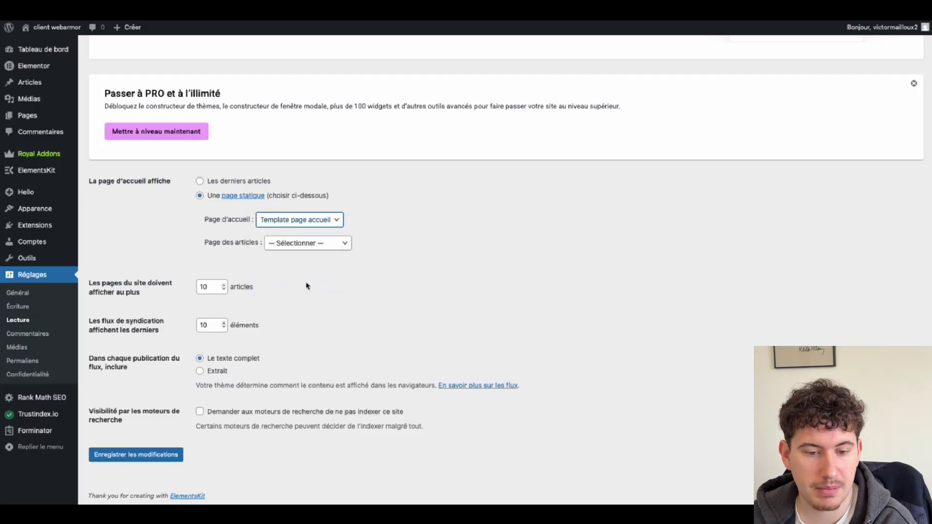
left_click(298, 243)
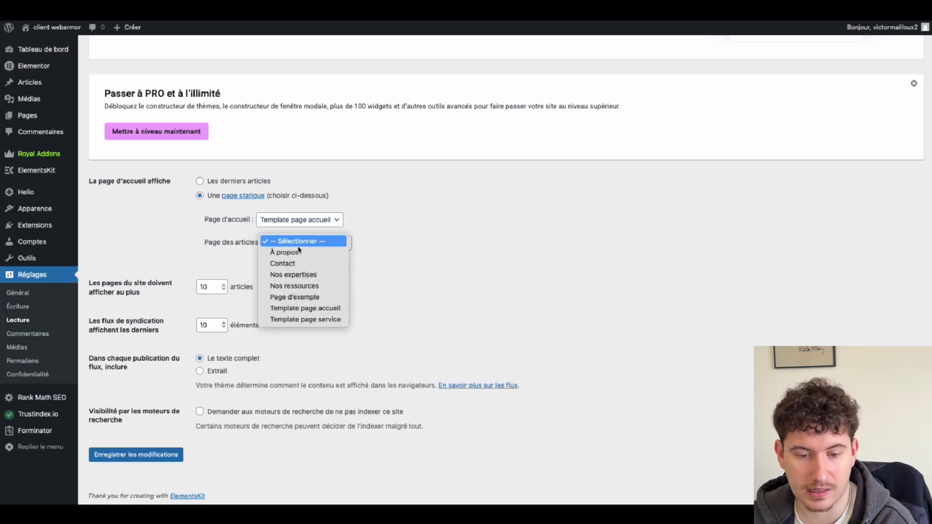
left_click(315, 286)
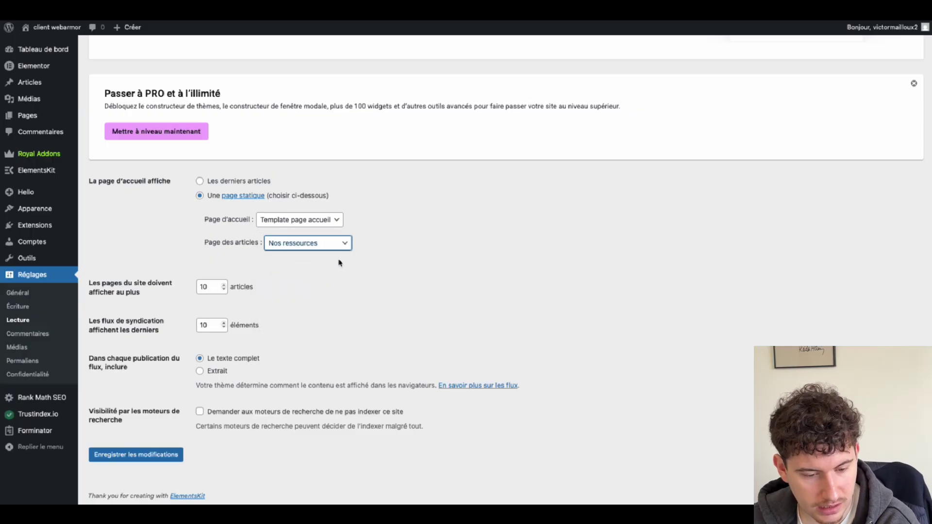
left_click(162, 454)
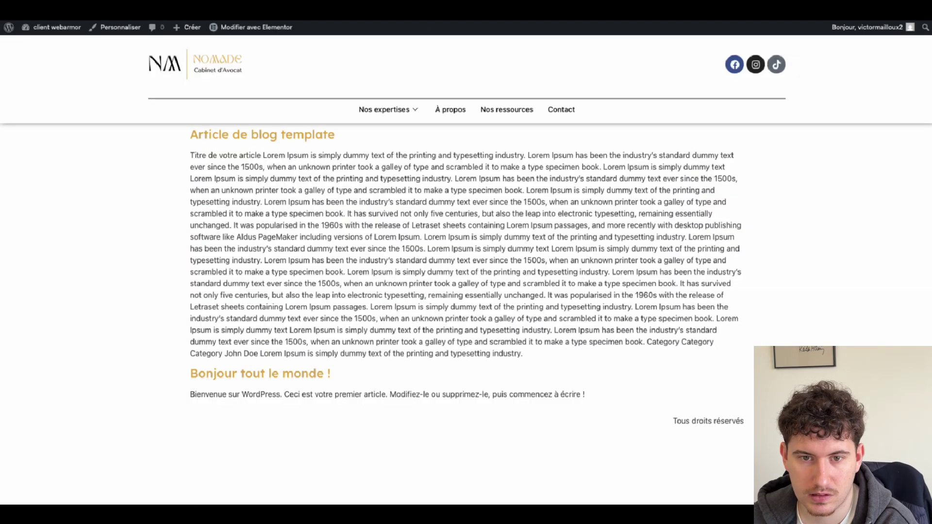
- Load the site's main address again and examine the front page's header, hero and "À propos" sections
key("super+l")
left_click(196, 223)
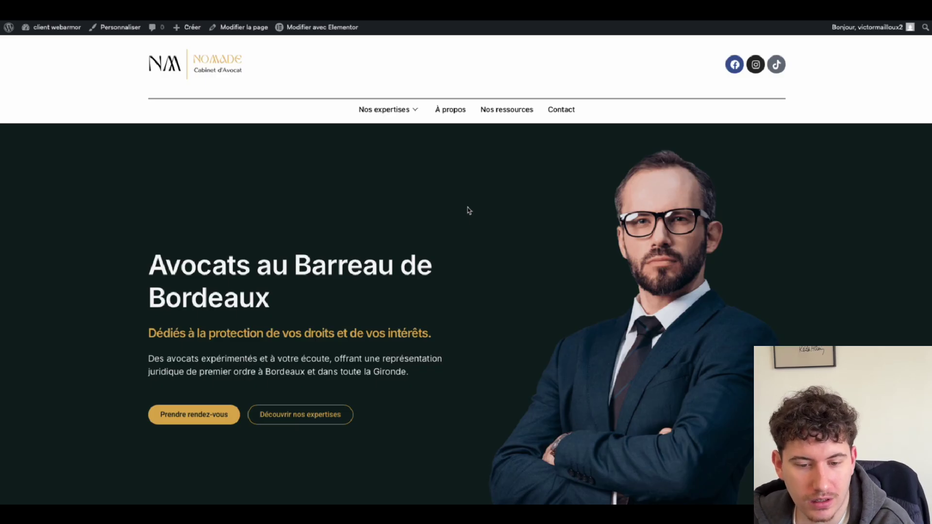
scroll(456, 216, "down", 3)
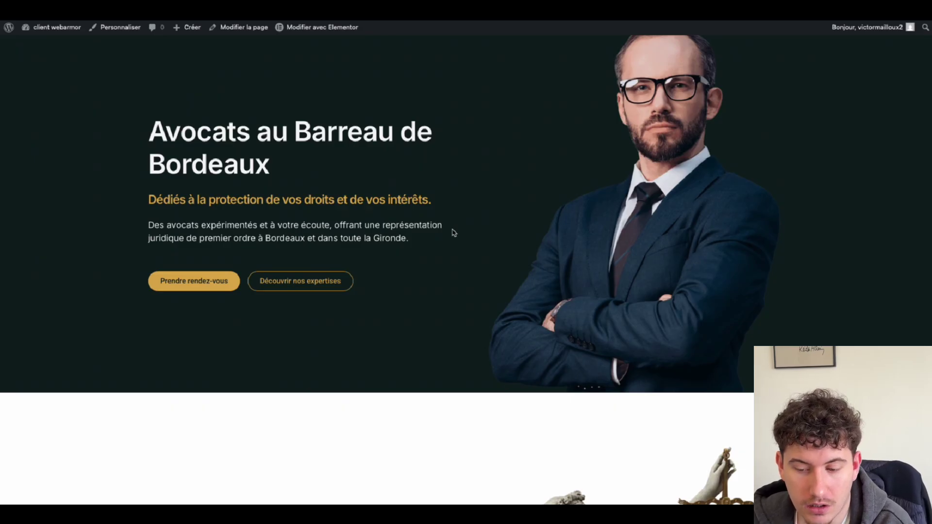
scroll(444, 241, "down", 4)
scroll(444, 241, "down", 3)
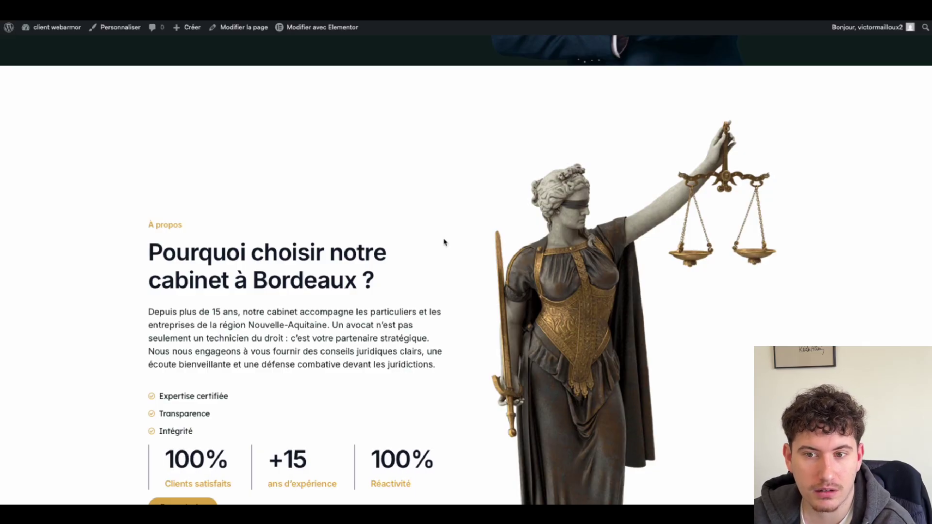
scroll(445, 245, "down", 6)
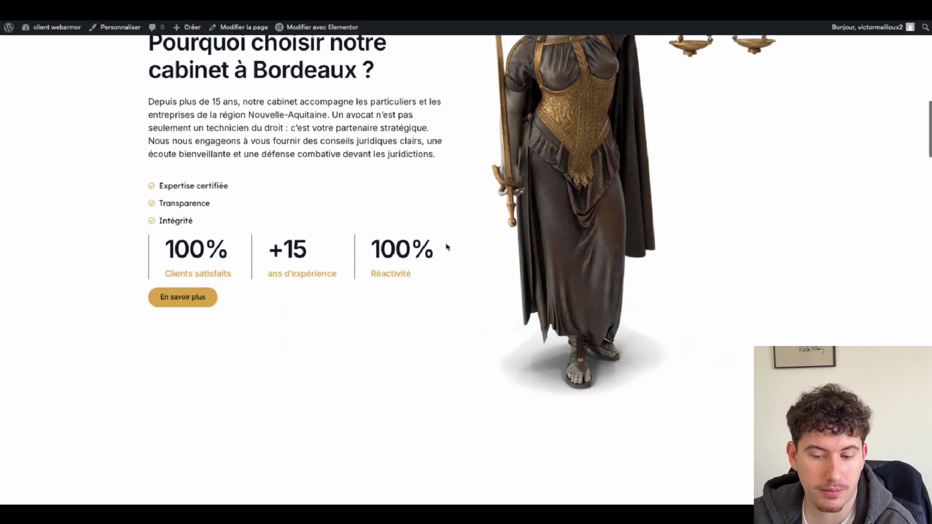
scroll(447, 247, "down", 2)
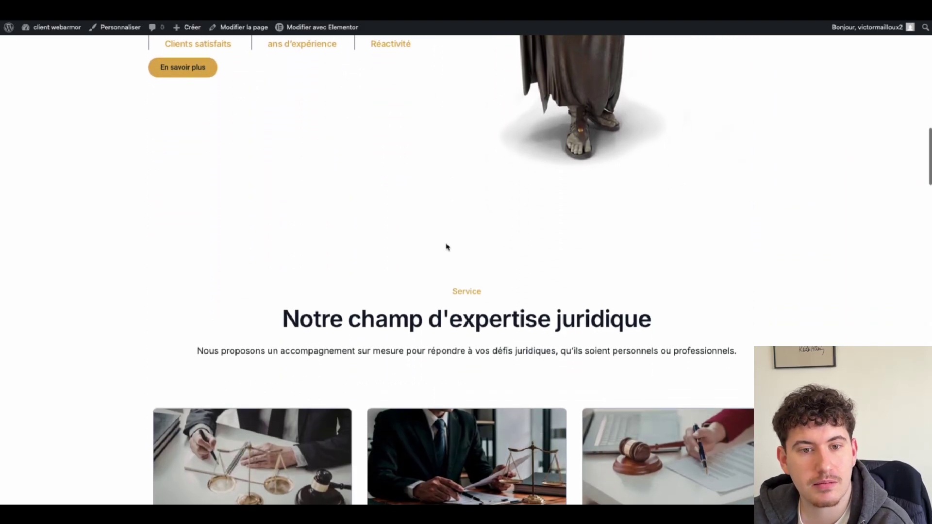
scroll(446, 247, "up", 9)
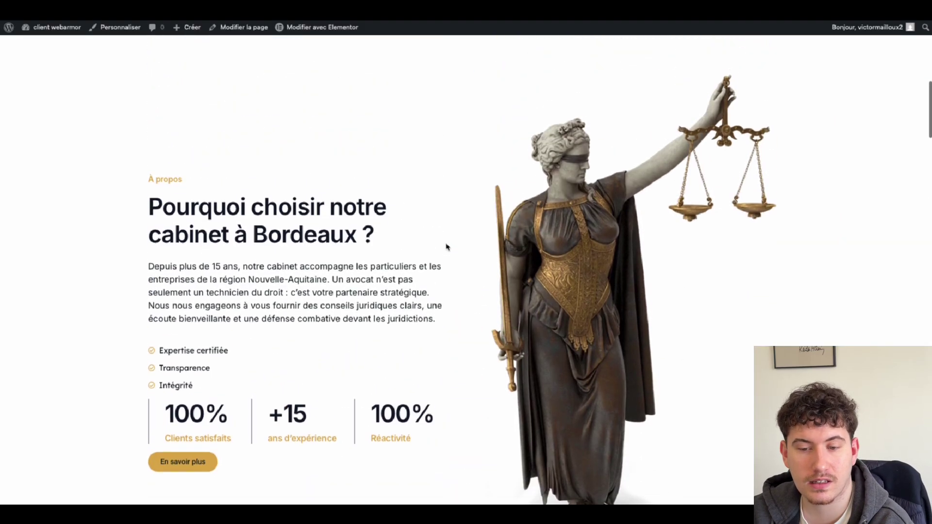
scroll(447, 247, "up", 10)
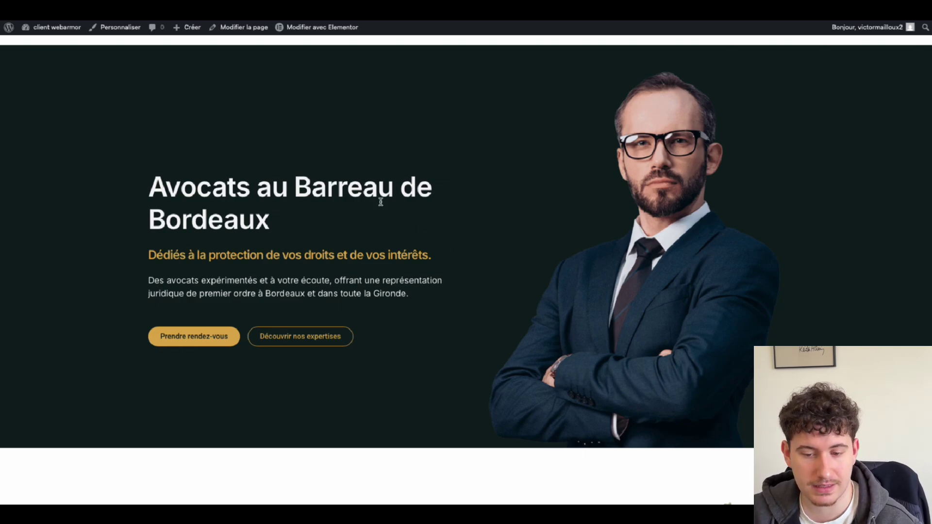
- Look through the rest of the front page, from the expertise section through the testimonials and solutions to the team section
scroll(381, 202, "down", 8)
scroll(385, 257, "down", 5)
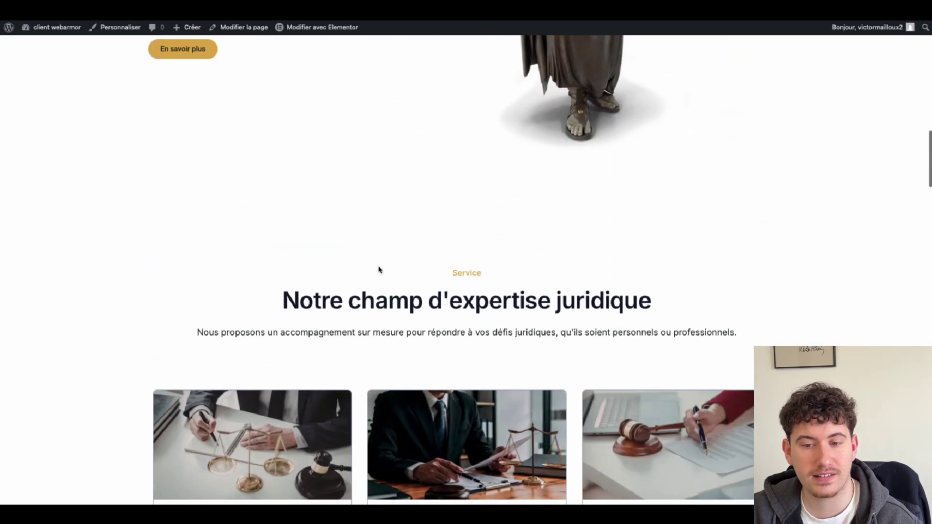
scroll(376, 277, "down", 10)
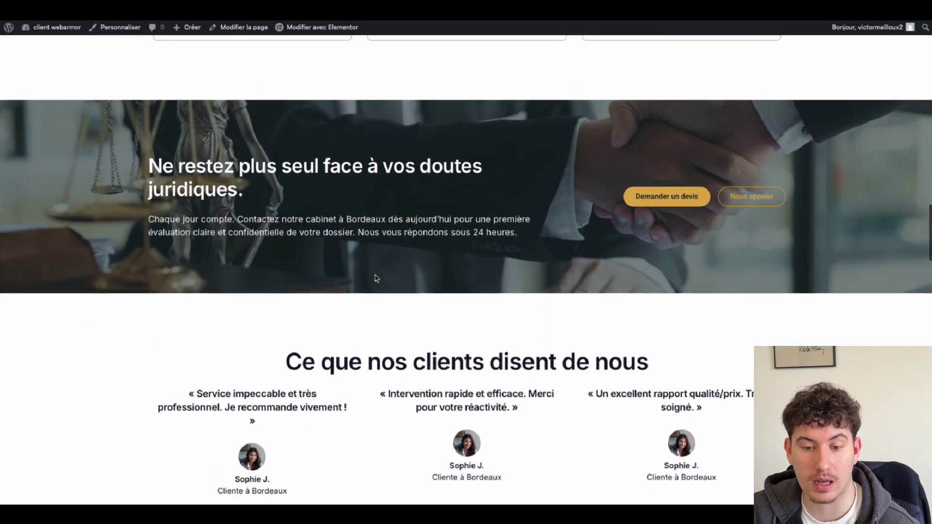
scroll(379, 285, "down", 3)
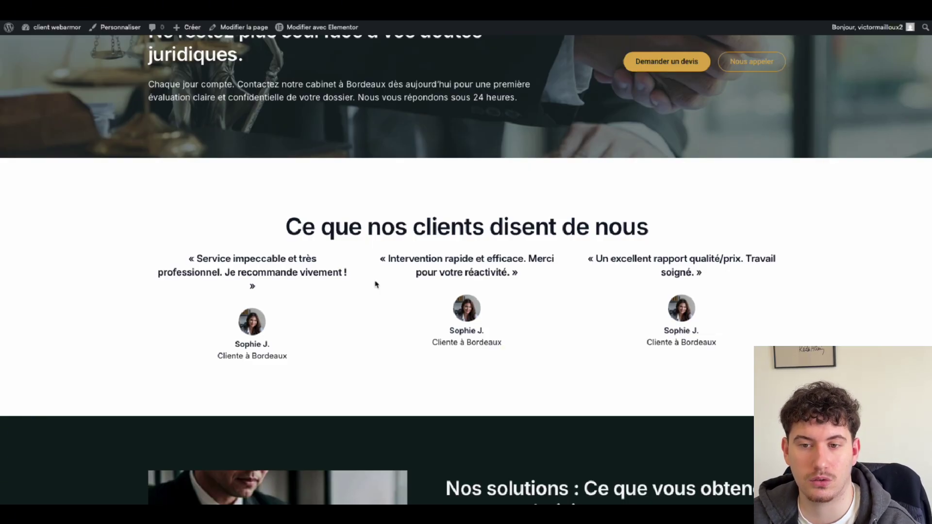
scroll(323, 312, "down", 2)
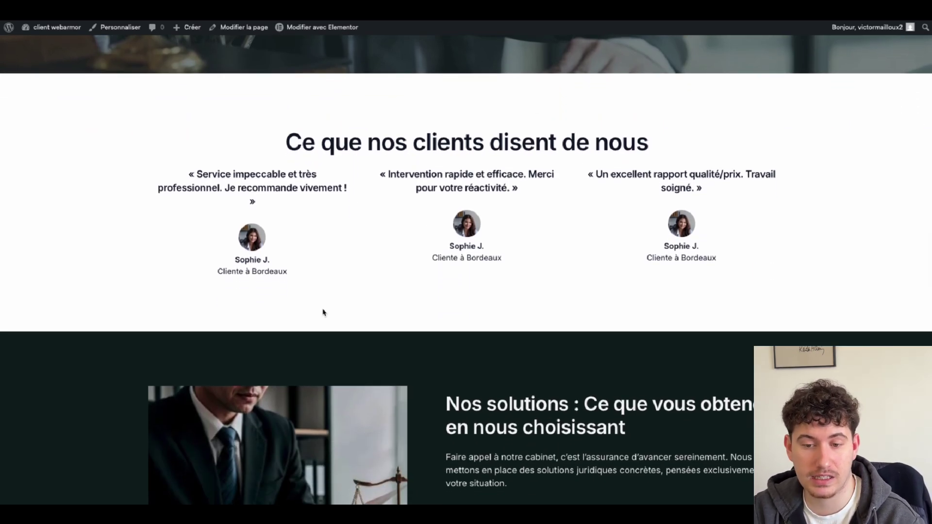
scroll(323, 312, "down", 6)
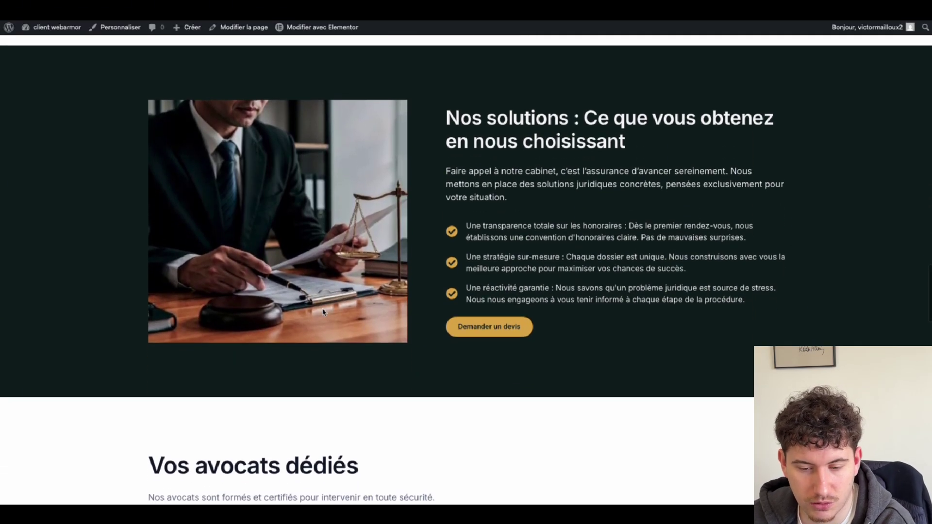
scroll(323, 312, "down", 10)
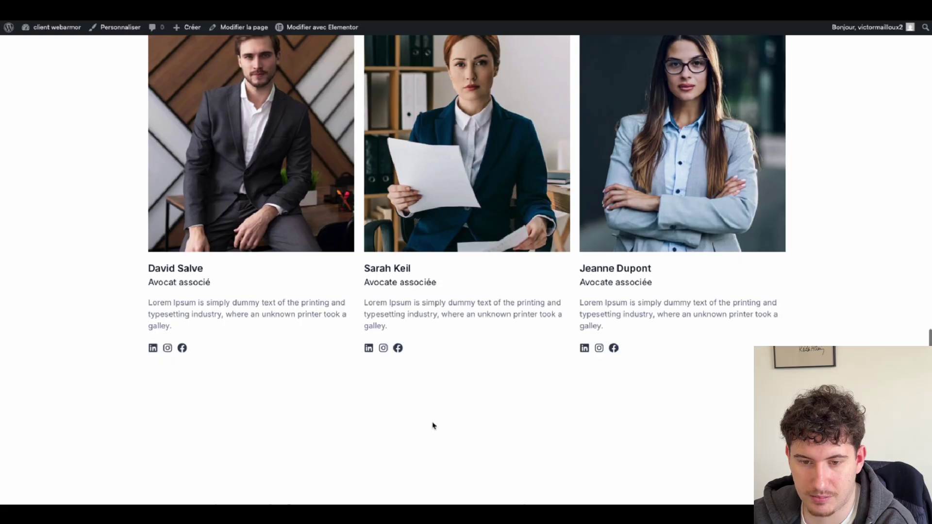
scroll(447, 355, "down", 15)
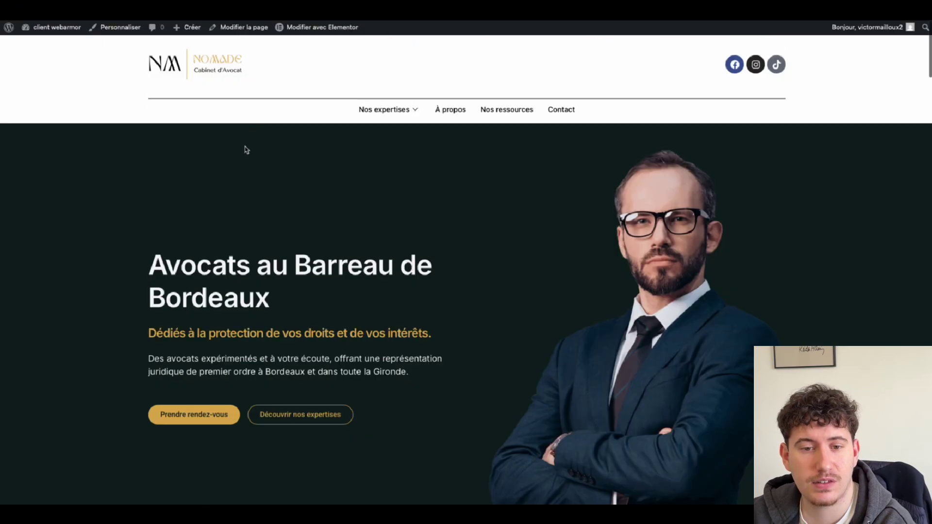